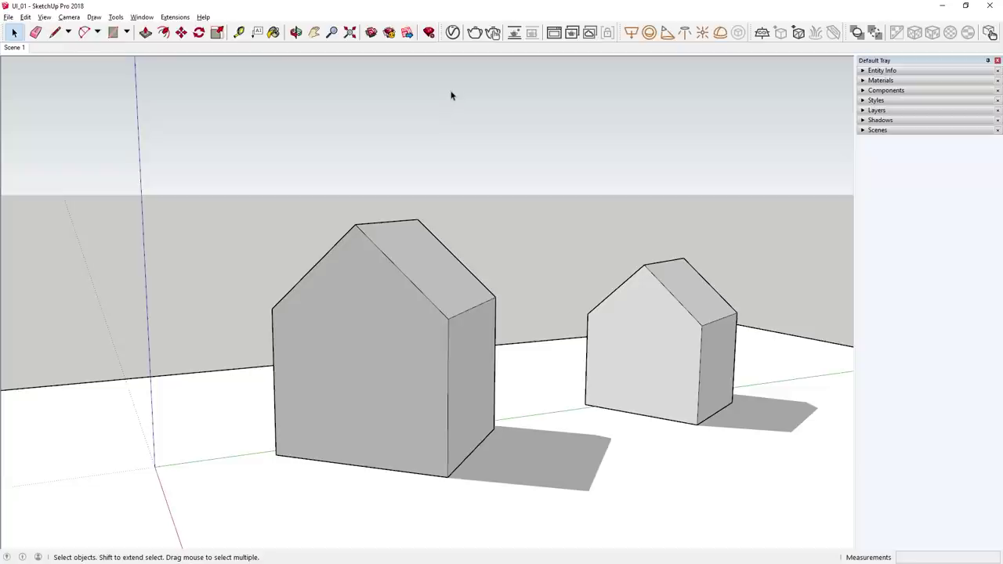
# Open the V-Ray Asset Editor and limit its asset list to textures.
pyautogui.click(453, 32)
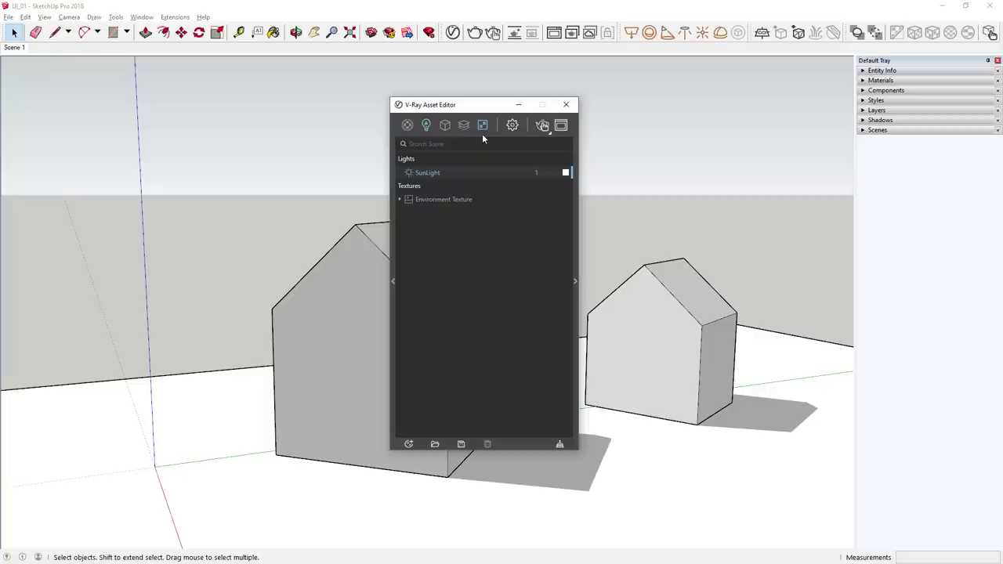
pyautogui.click(427, 127)
pyautogui.click(483, 127)
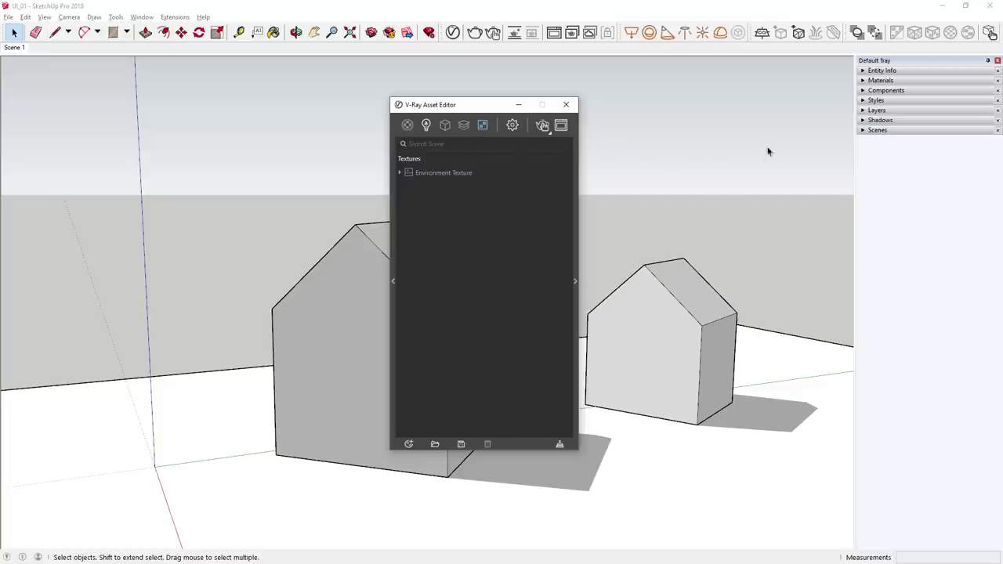
# View the sun and shadow settings in the tray and collapse them again.
pyautogui.click(866, 122)
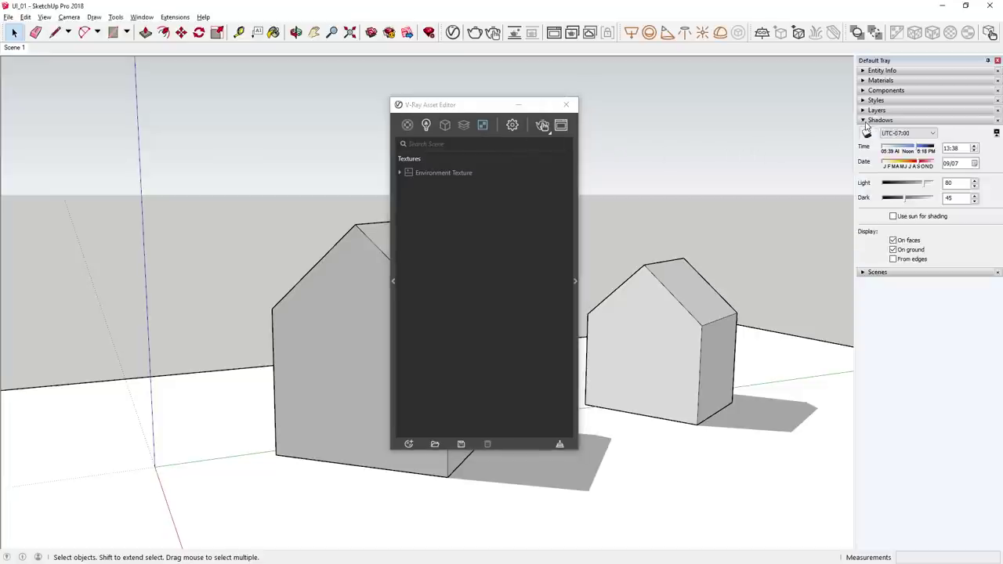
pyautogui.click(866, 122)
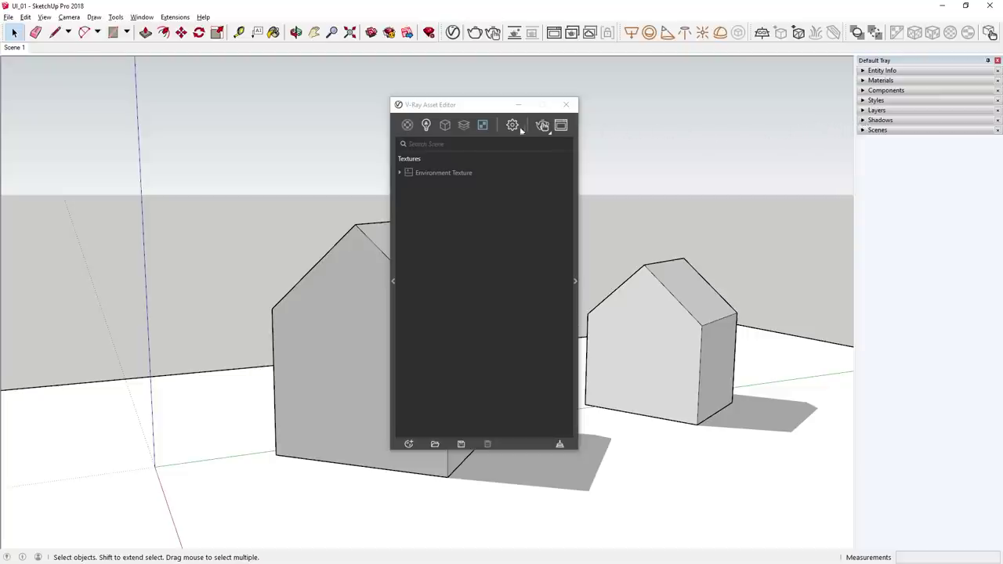
# Add a Global Illumination render element and an Infinite Plane geometry to the scene's V-Ray assets.
pyautogui.click(484, 126)
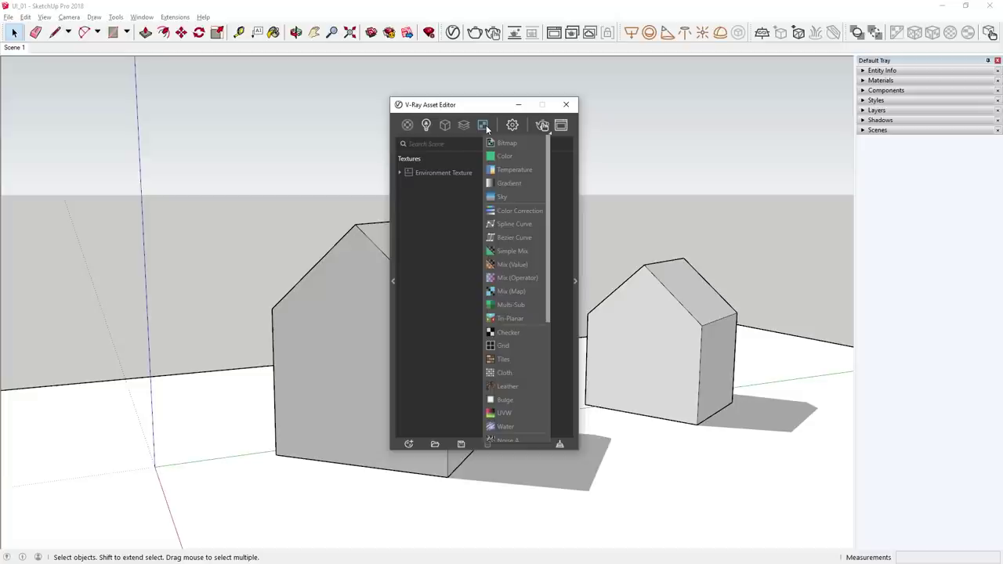
pyautogui.moveTo(465, 129)
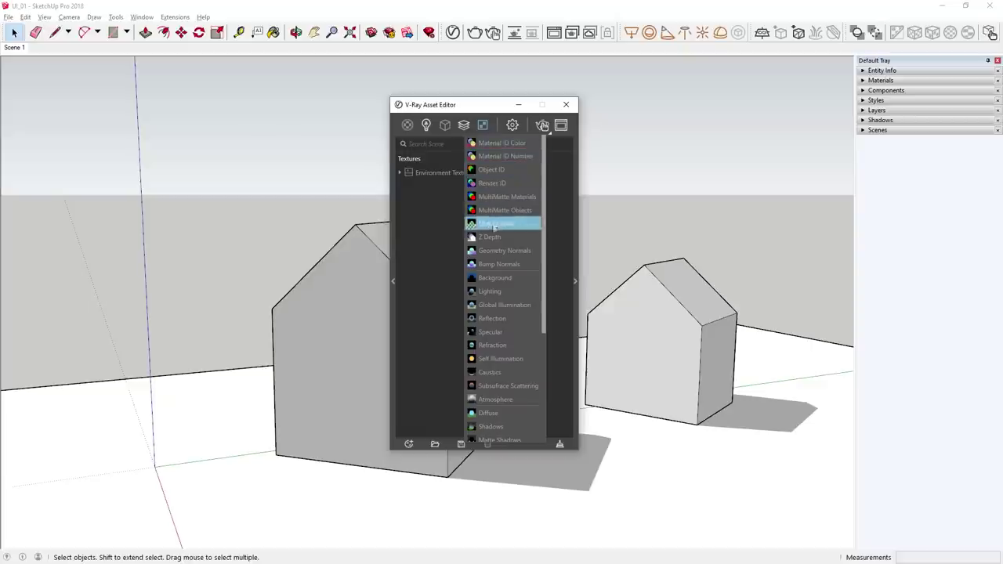
pyautogui.click(494, 305)
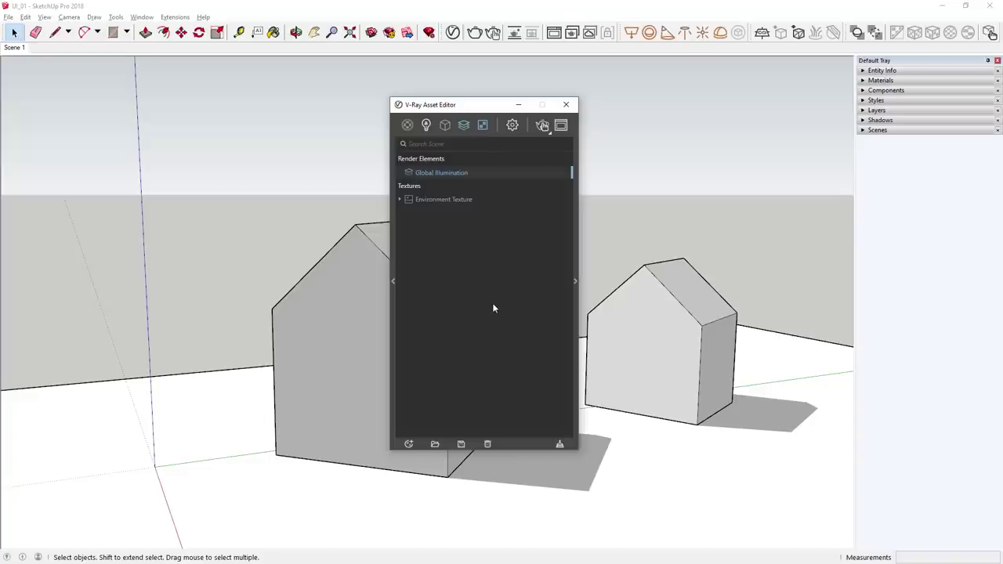
pyautogui.click(445, 126)
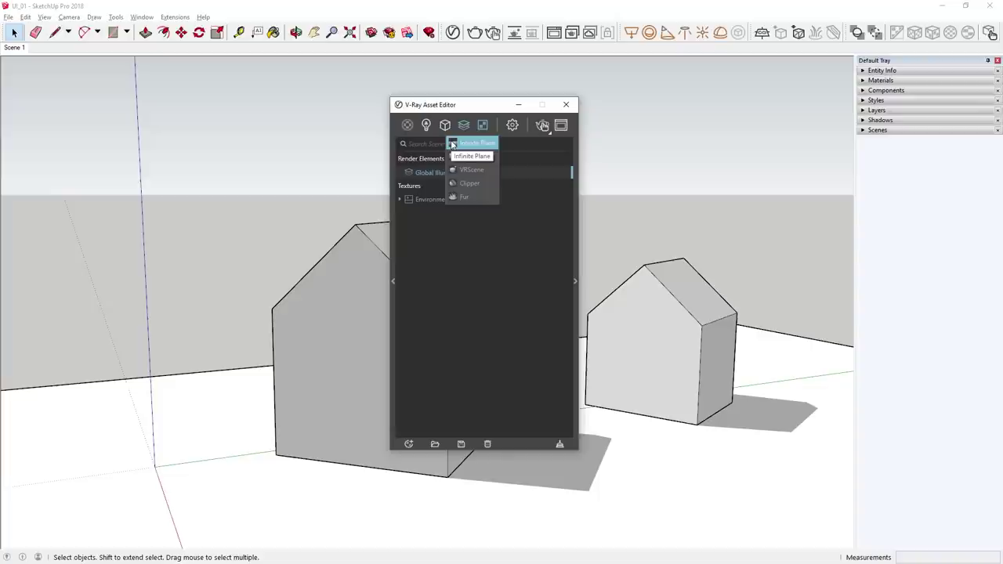
pyautogui.click(452, 144)
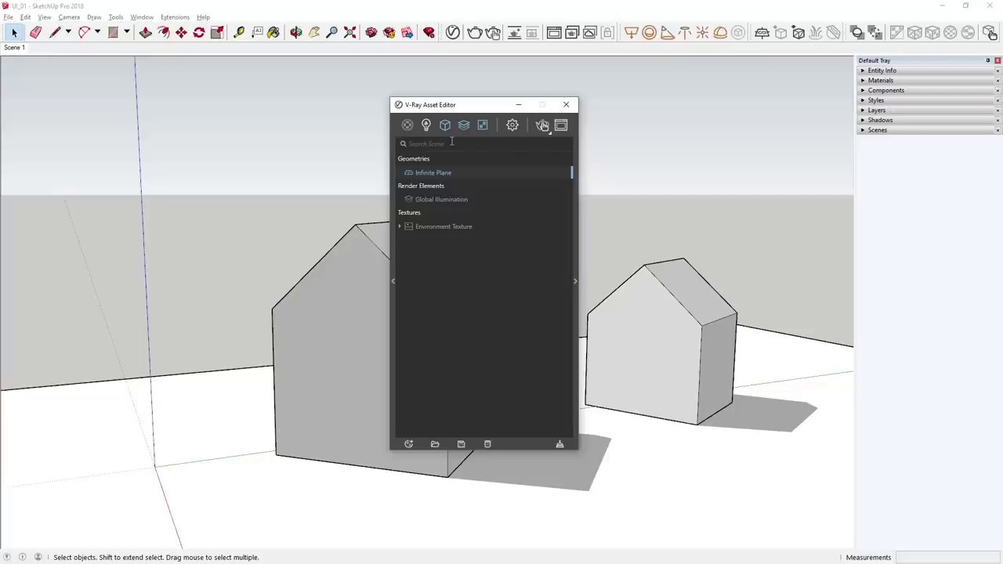
# Toggle the asset category filters until lights, geometries, render elements and textures are all listed.
pyautogui.click(463, 127)
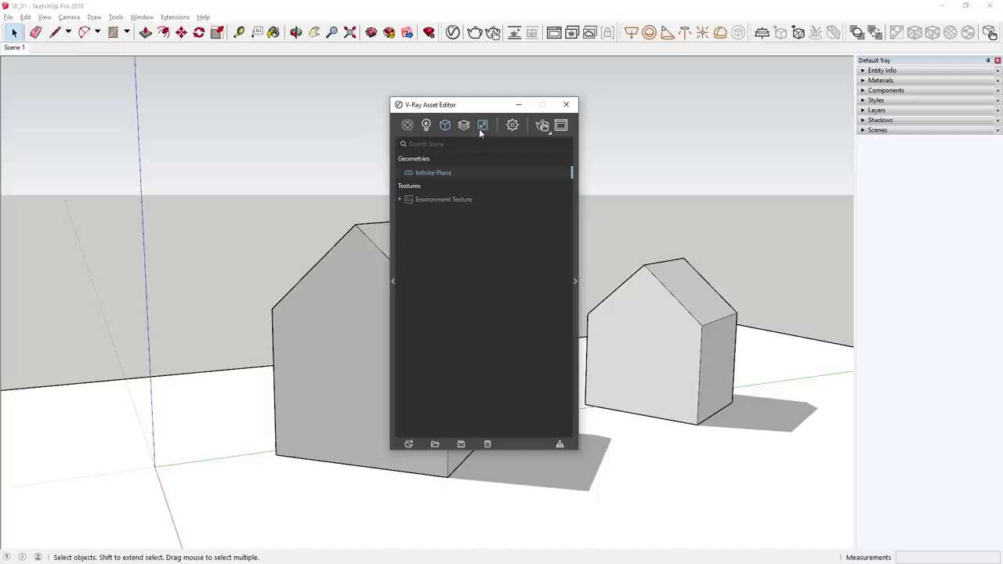
pyautogui.click(482, 129)
pyautogui.click(480, 128)
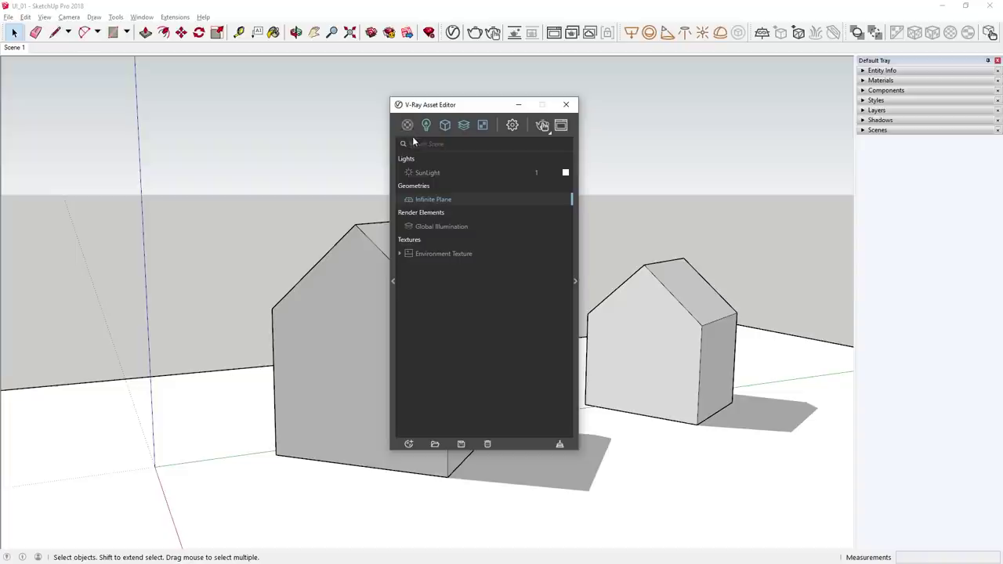
# Move the Asset Editor off the large house and paint the house with the Pavers Flagstone Gray material.
pyautogui.moveTo(432, 109); pyautogui.dragTo(522, 110)
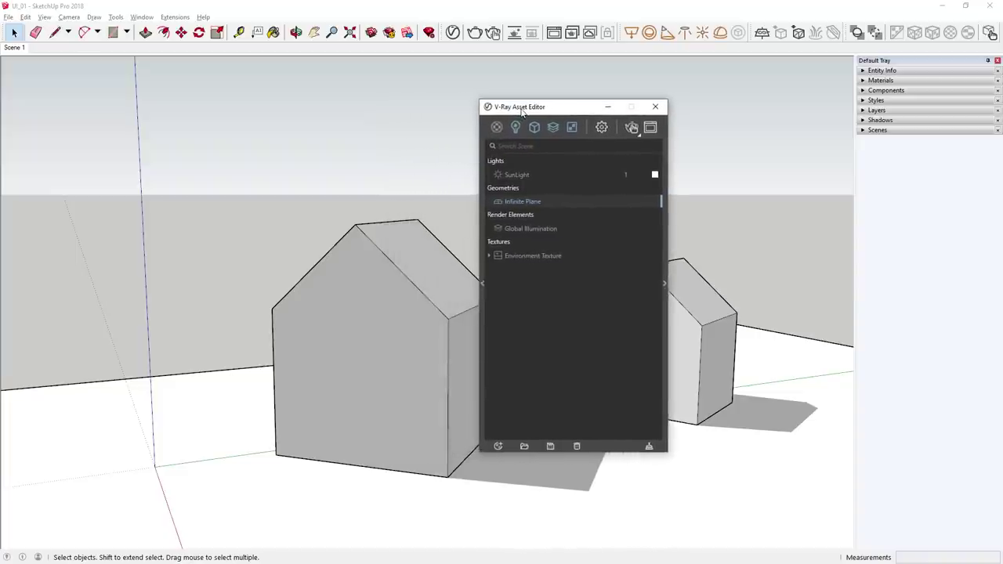
pyautogui.click(428, 251)
pyautogui.click(428, 251)
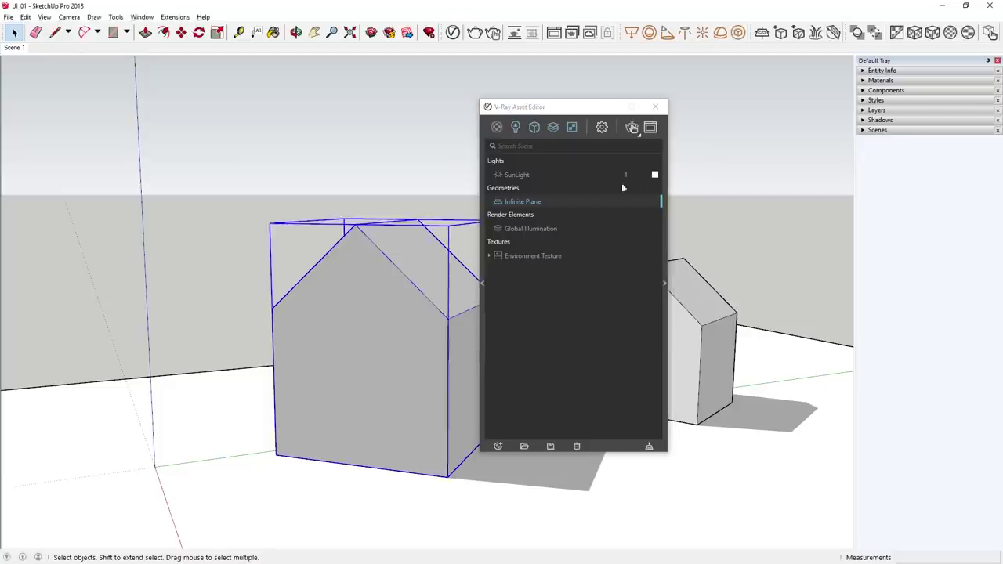
pyautogui.click(879, 82)
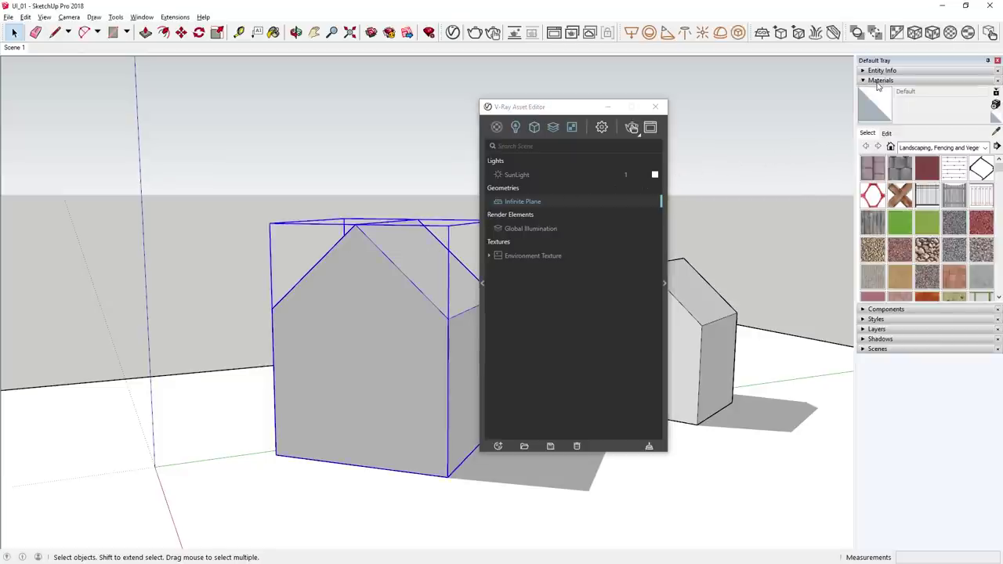
pyautogui.click(978, 278)
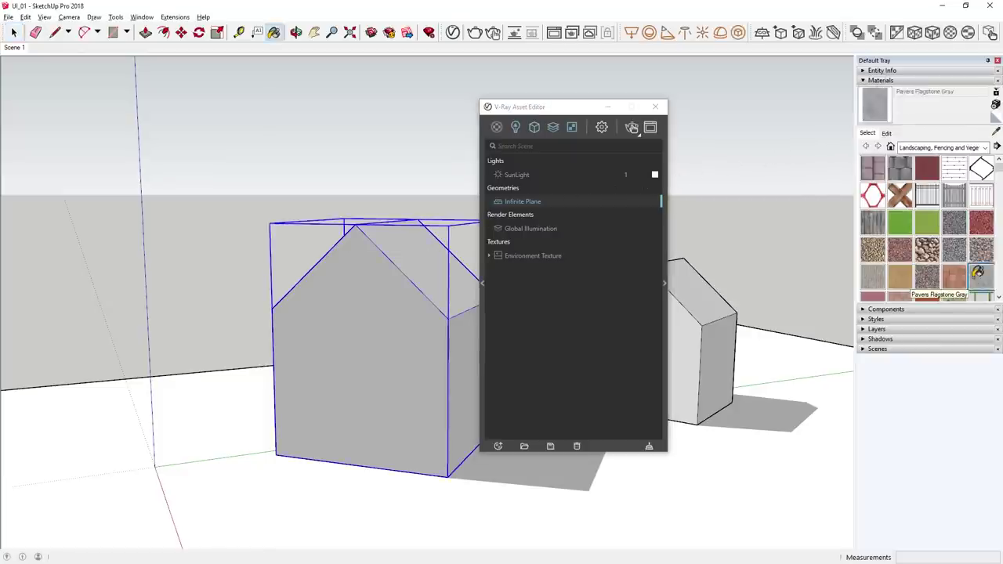
pyautogui.click(412, 297)
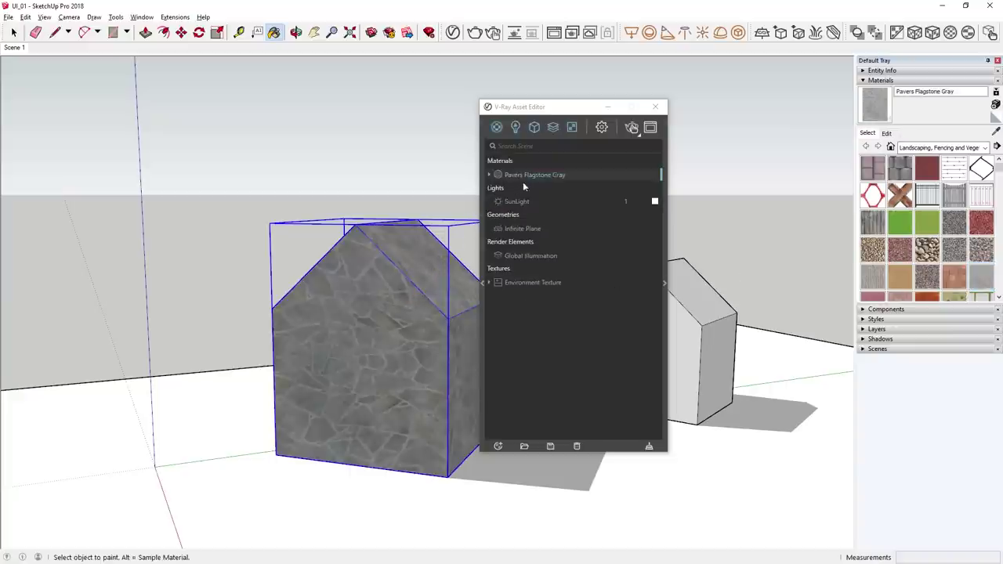
pyautogui.press('space')
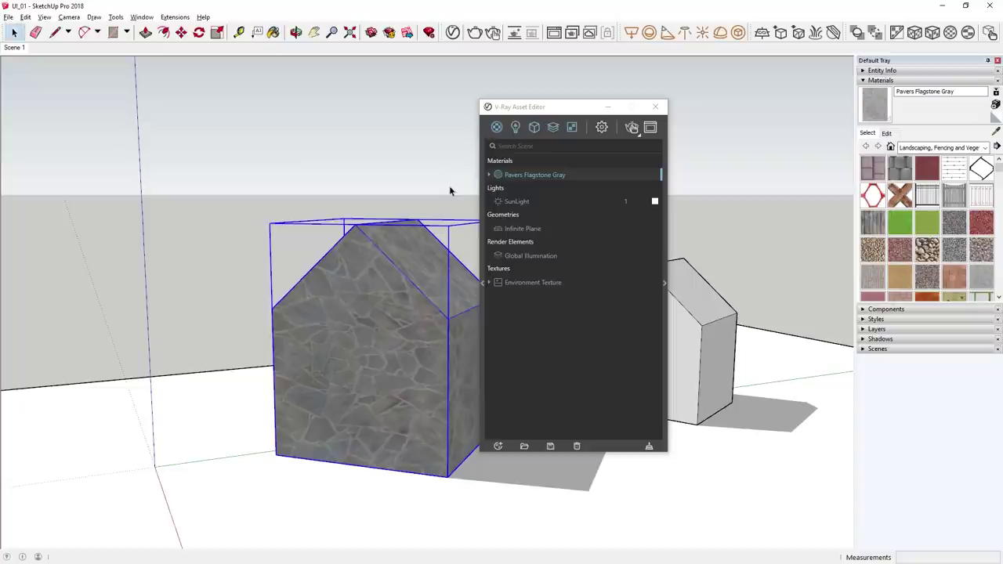
# Deselect the large house and limit the asset list to materials.
pyautogui.click(450, 191)
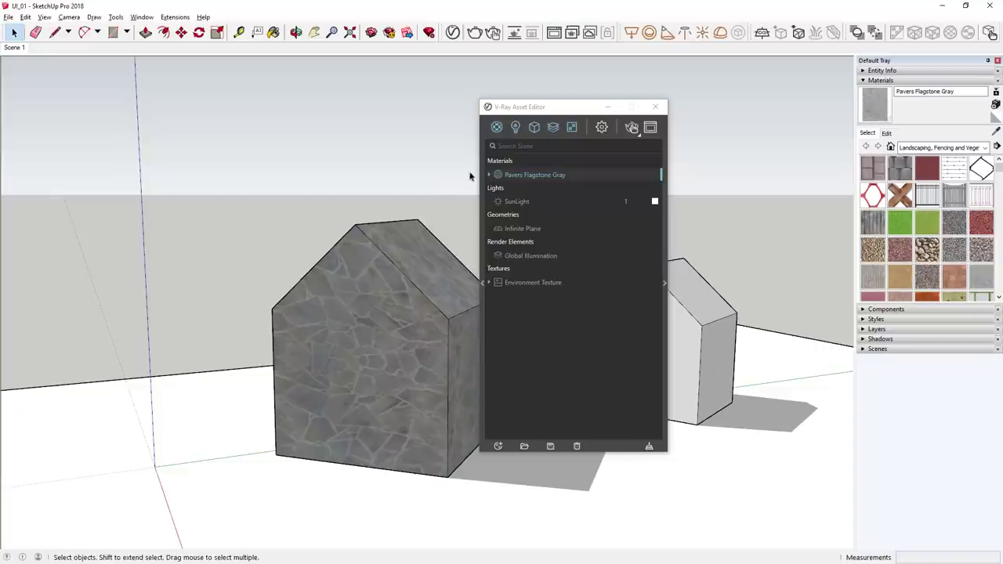
pyautogui.click(496, 131)
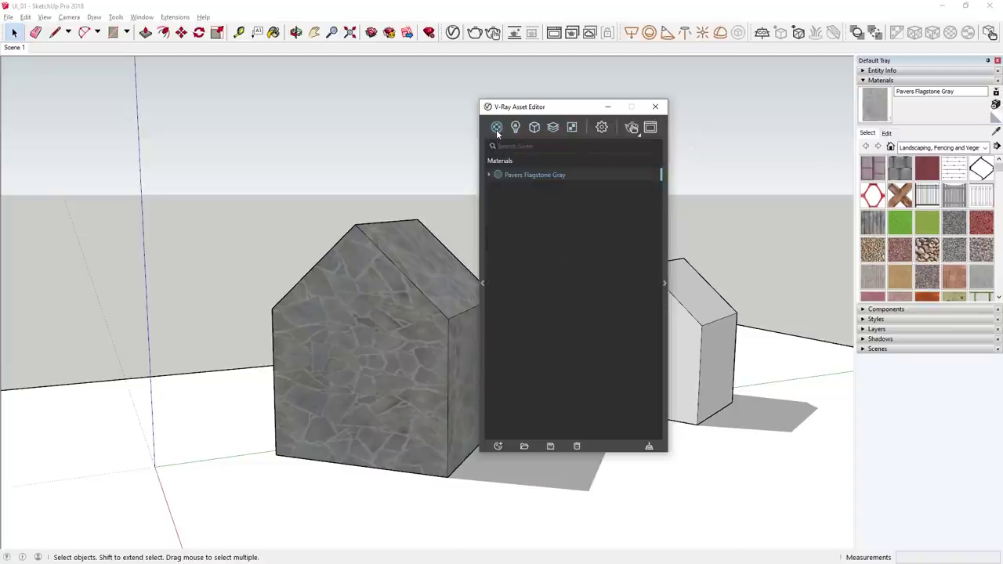
# Add three Generic V-Ray materials to the scene and delete all three again.
pyautogui.click(496, 131)
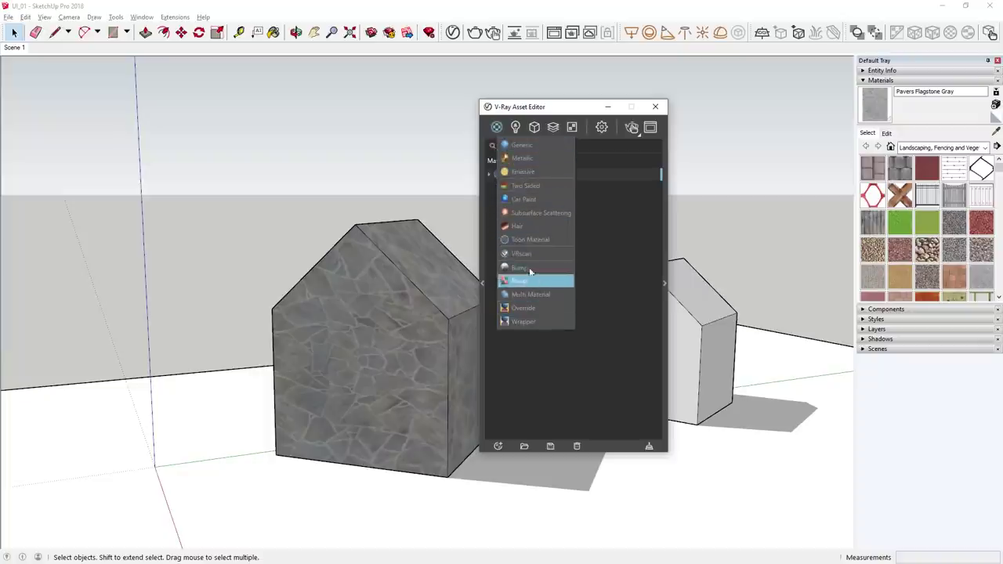
pyautogui.click(541, 145)
pyautogui.click(541, 145)
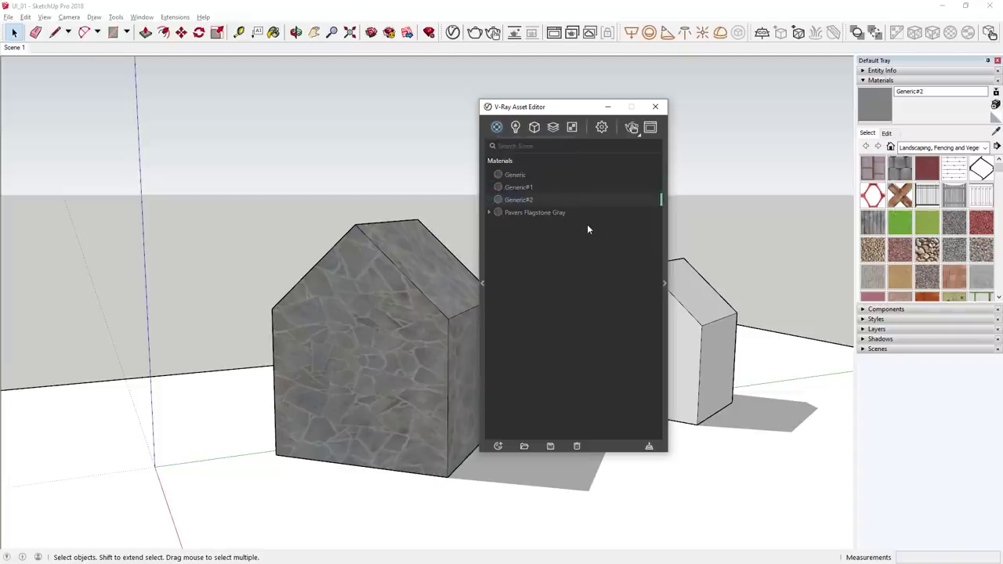
pyautogui.click(514, 176)
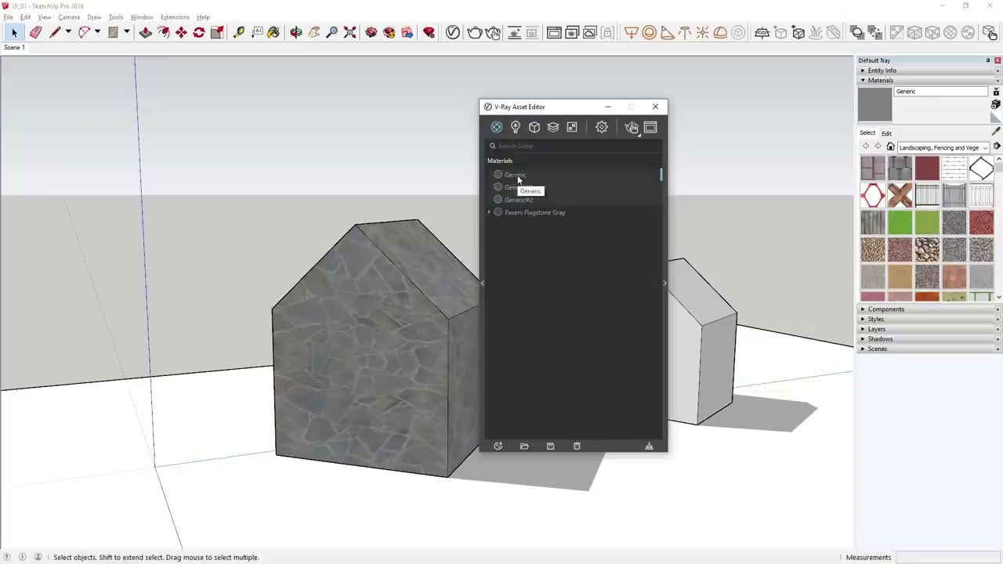
pyautogui.press('Delete')
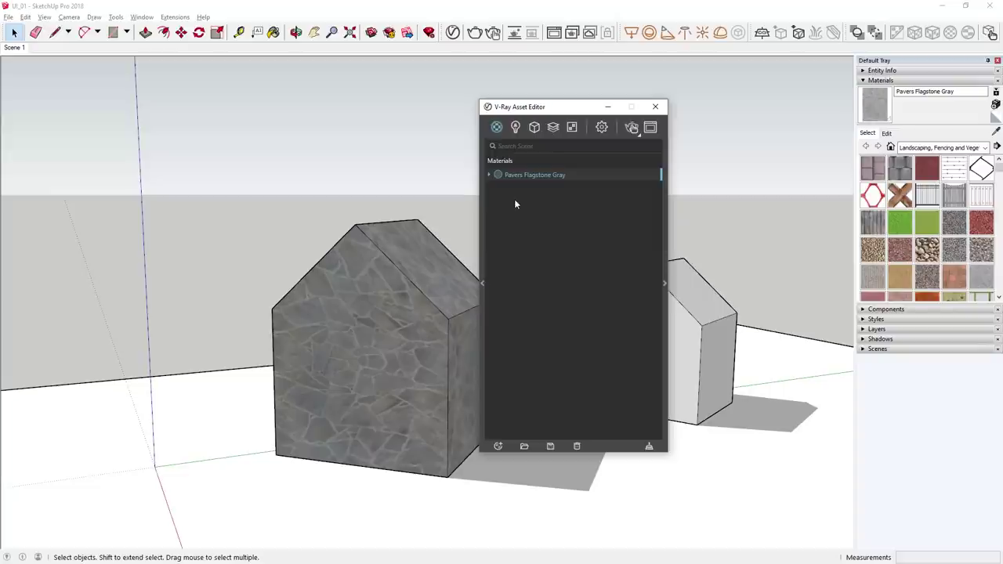
# Examine the textures, geometries and render elements offered for creating new assets, without adding any.
pyautogui.click(499, 443)
pyautogui.moveTo(513, 435)
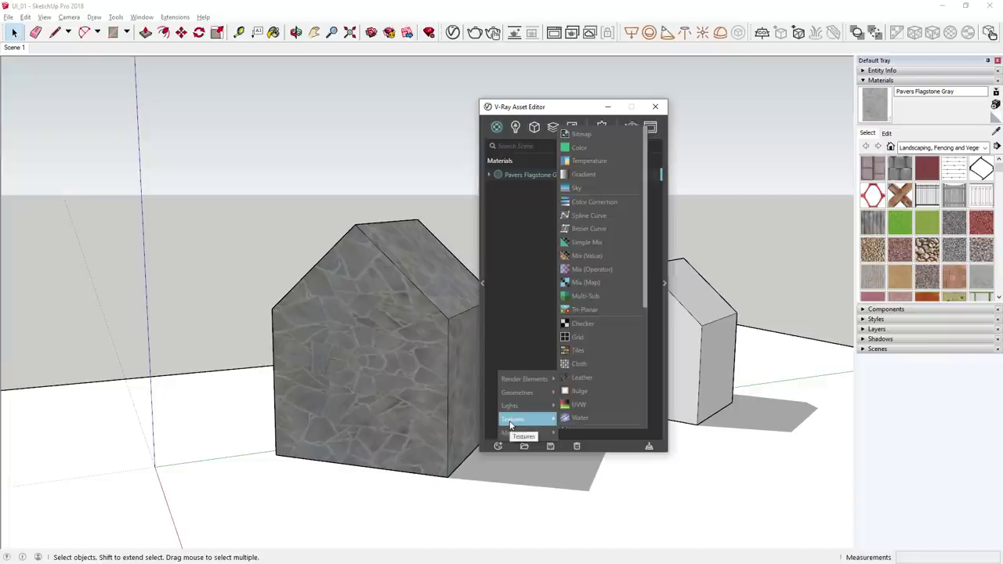
pyautogui.moveTo(509, 409)
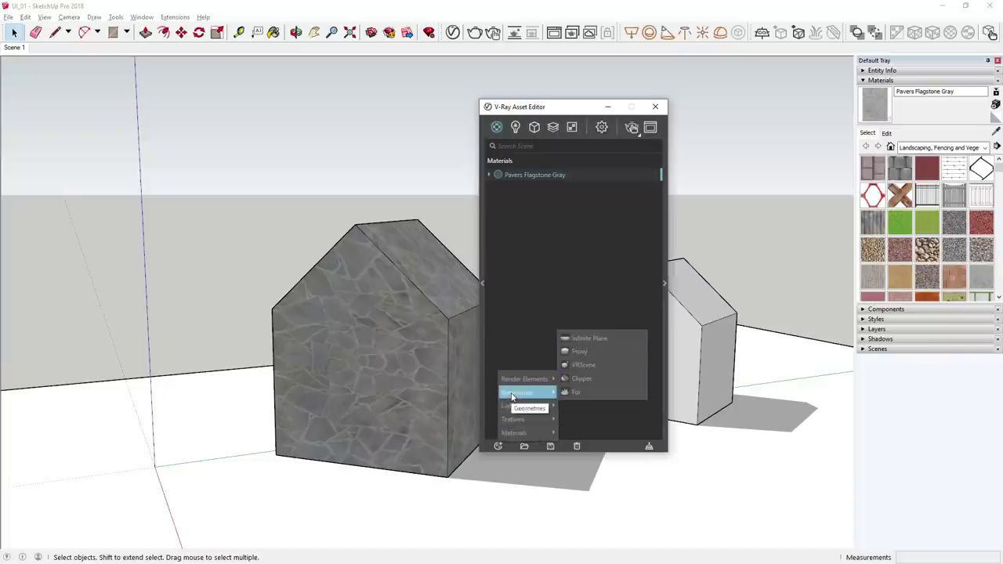
pyautogui.moveTo(512, 384)
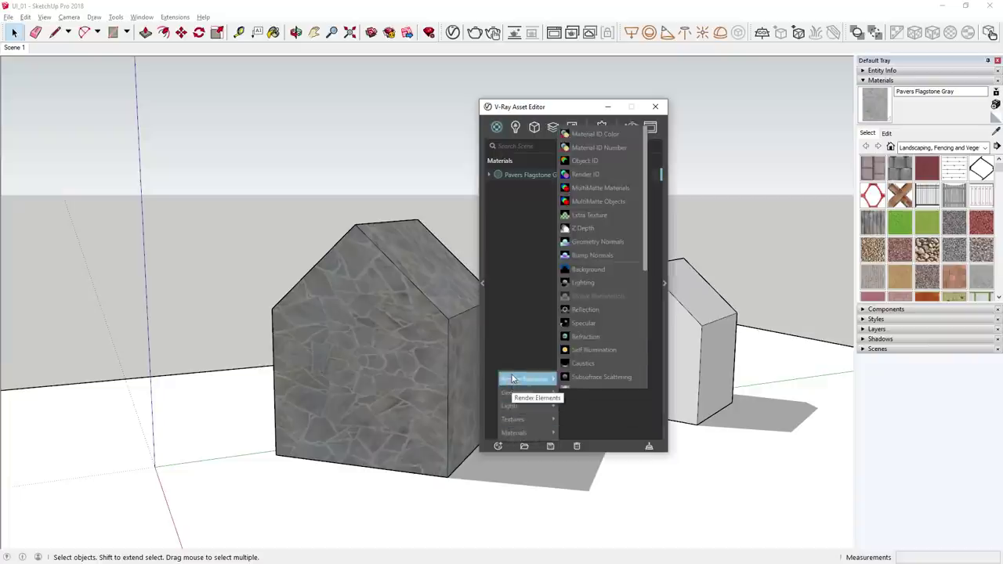
pyautogui.click(511, 356)
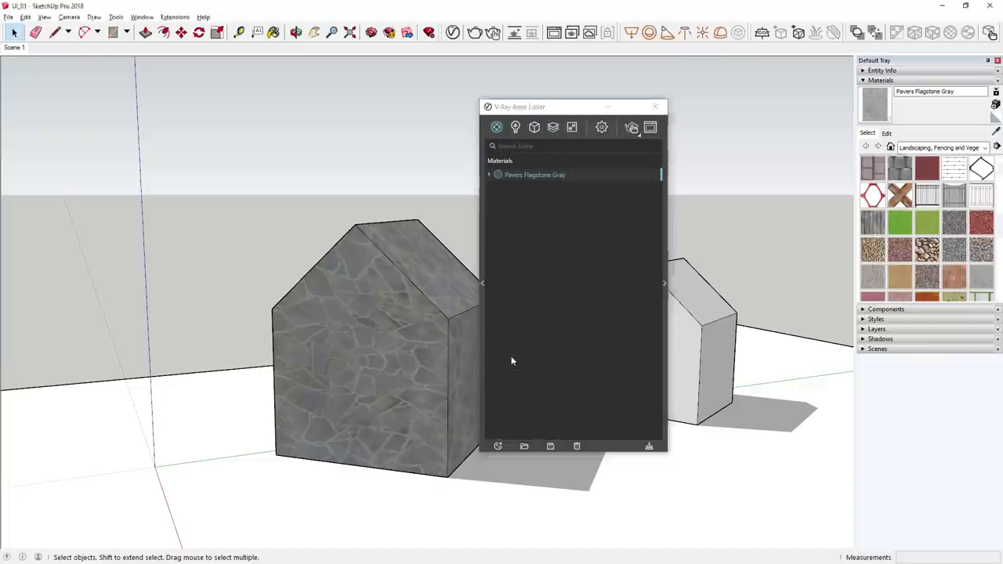
# Expand the asset library and browse its Create categories: lights, geometries, elements, textures and materials.
pyautogui.click(482, 294)
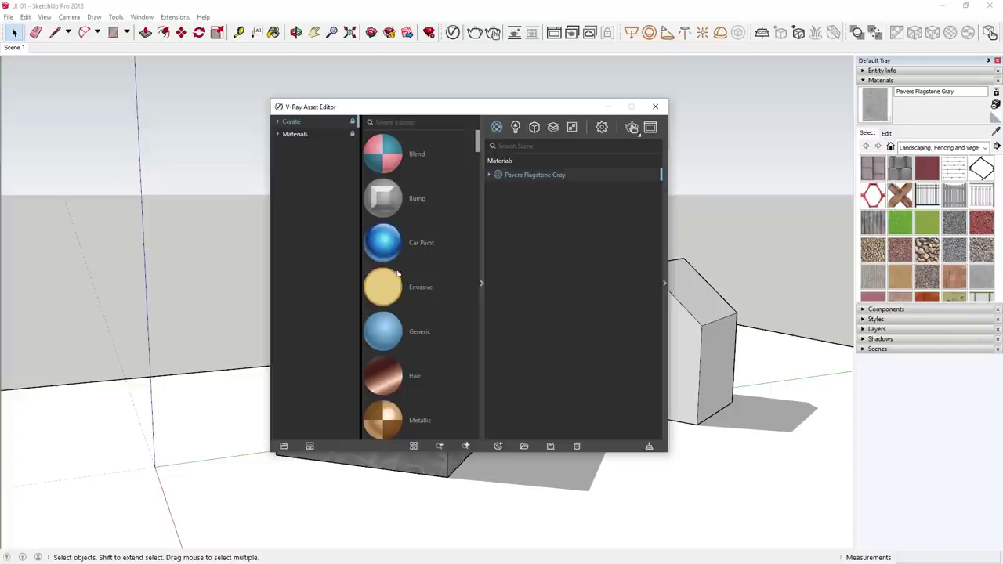
pyautogui.click(279, 123)
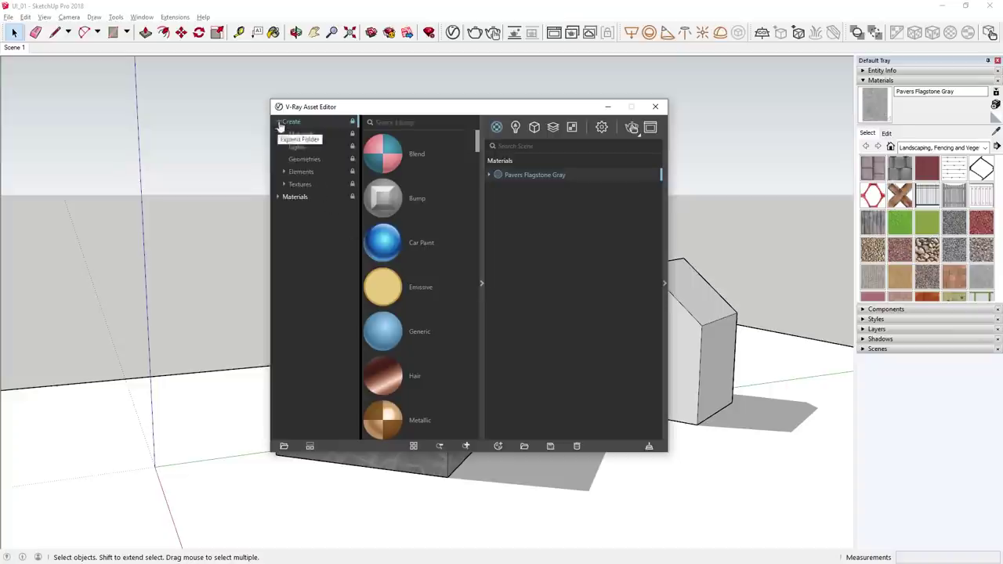
pyautogui.click(304, 148)
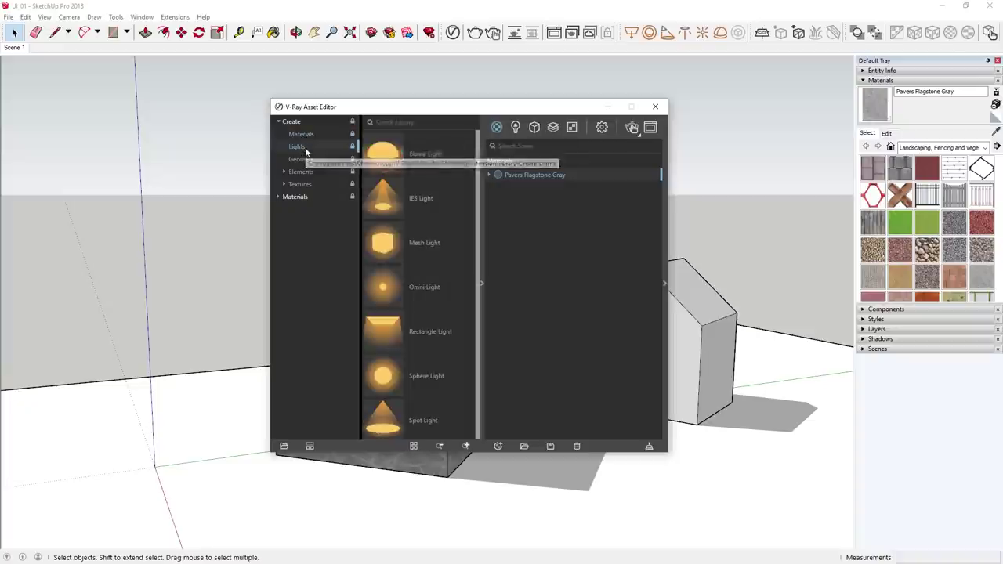
pyautogui.click(305, 160)
pyautogui.click(304, 172)
pyautogui.click(301, 185)
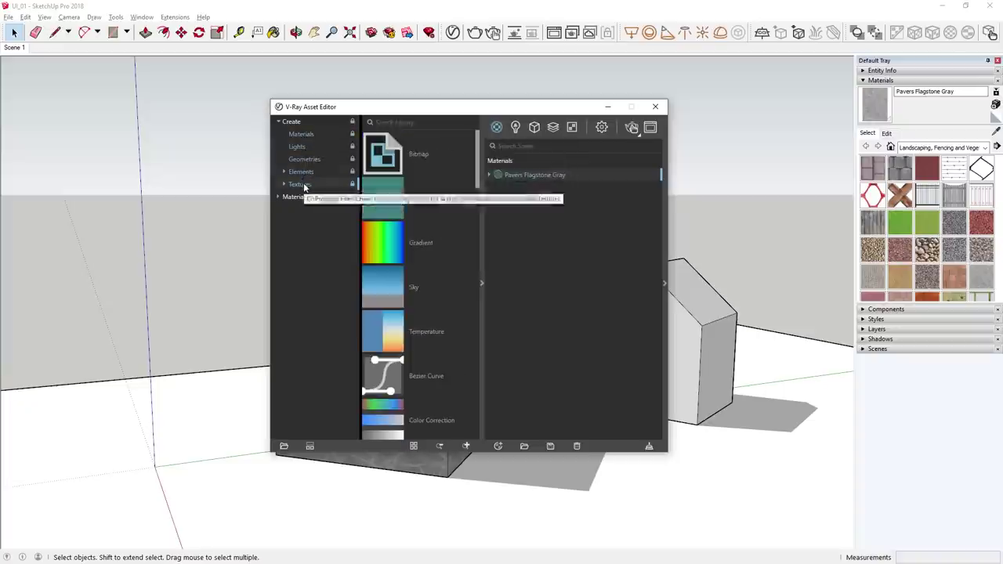
pyautogui.click(302, 134)
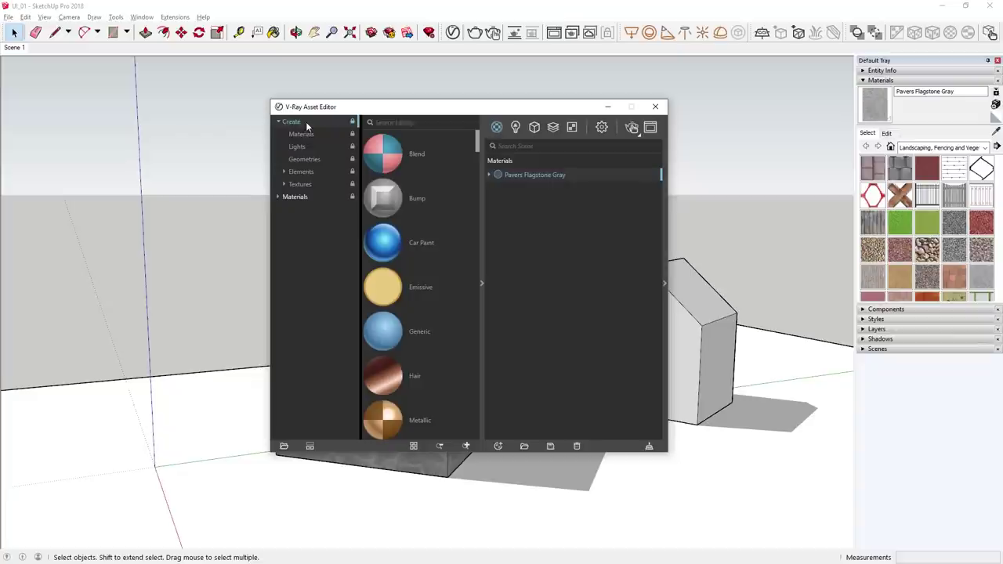
# Search the Create library for "bezier" and for "metallic".
pyautogui.click(391, 122)
pyautogui.write('bezier')
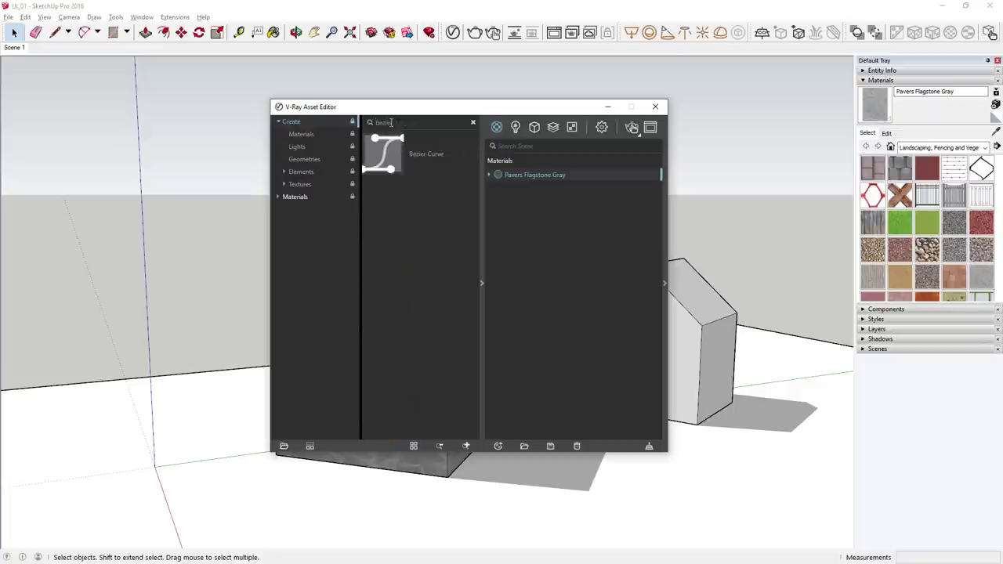
pyautogui.doubleClick(391, 122)
pyautogui.write('me')
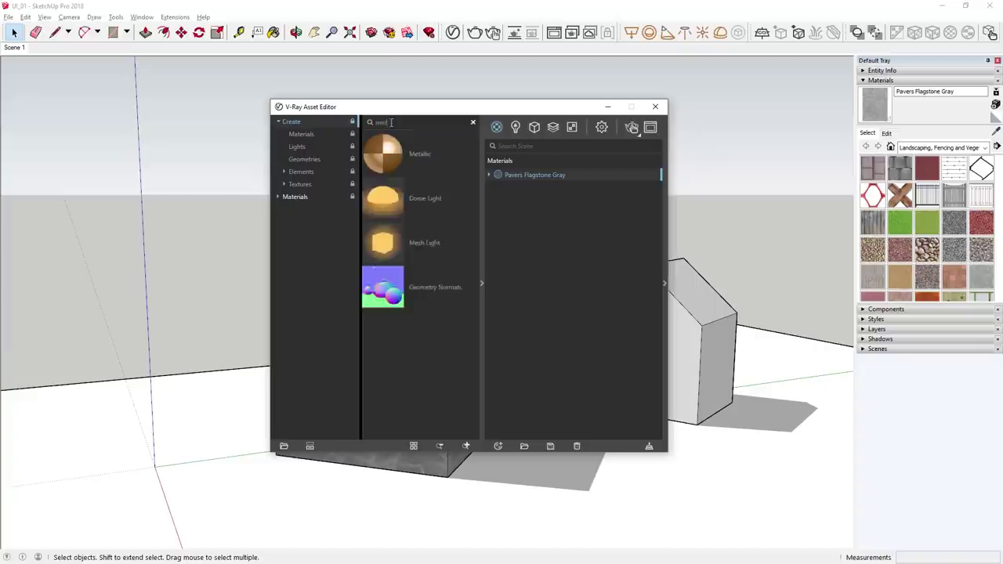
pyautogui.write('tallic')
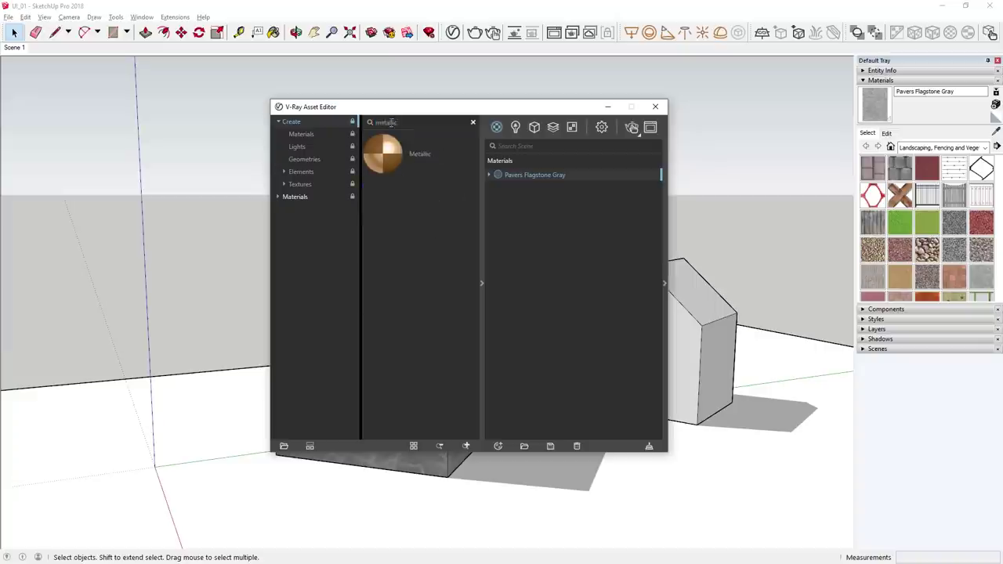
# Clear the Create library search and search the library's Materials category for "parquet".
pyautogui.doubleClick(391, 122)
pyautogui.press('BackSpace')
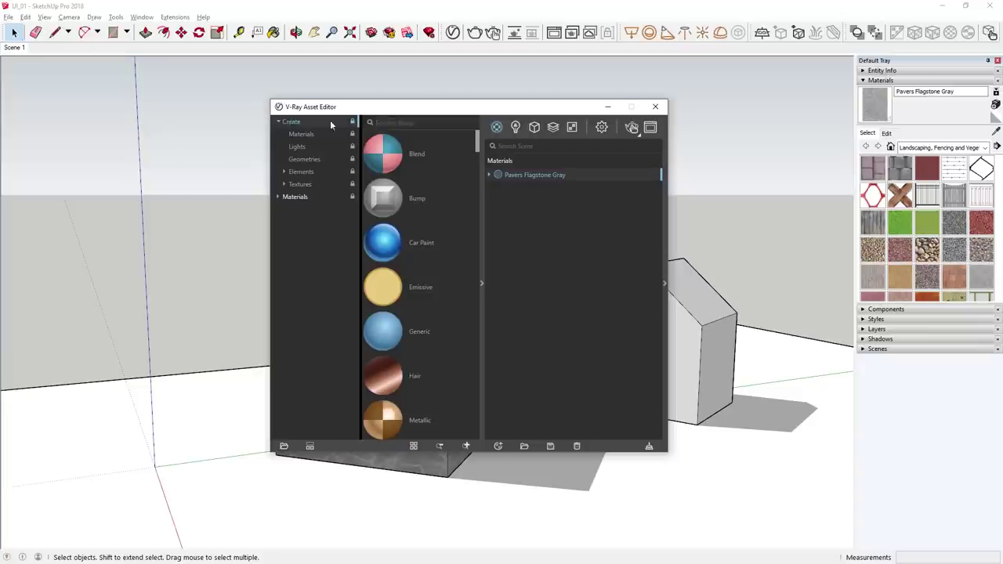
pyautogui.click(279, 122)
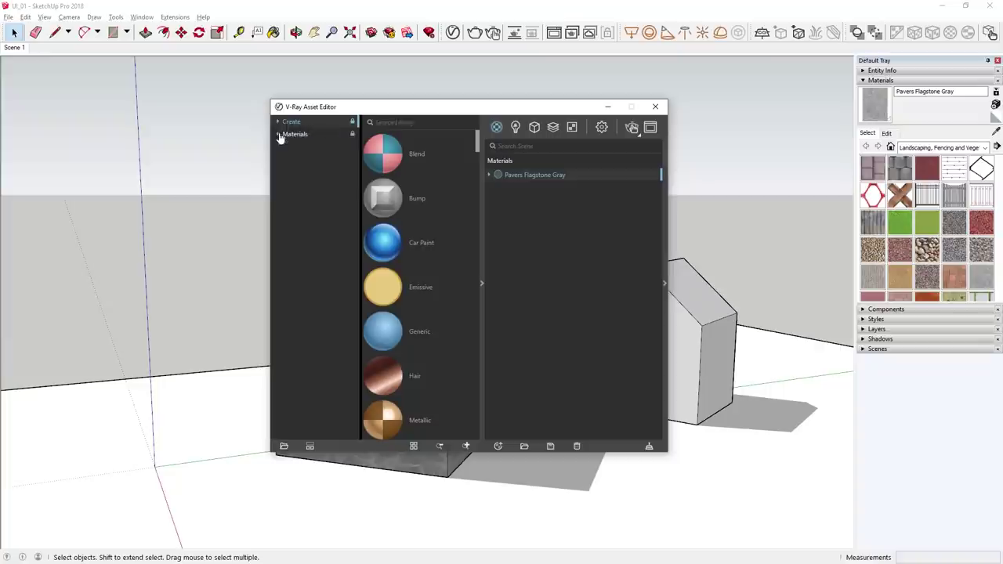
pyautogui.click(279, 134)
pyautogui.click(294, 134)
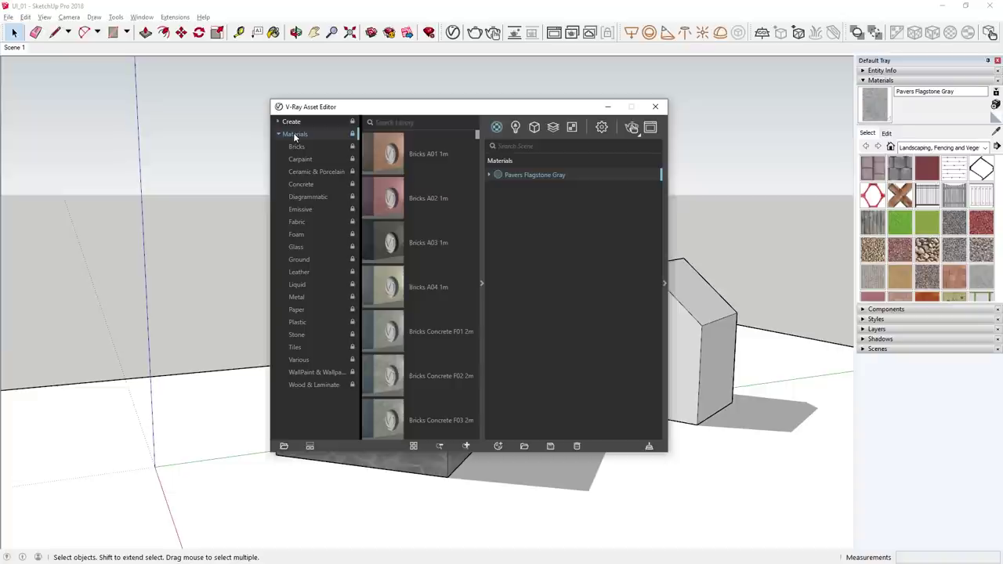
pyautogui.click(389, 121)
pyautogui.write('parquet')
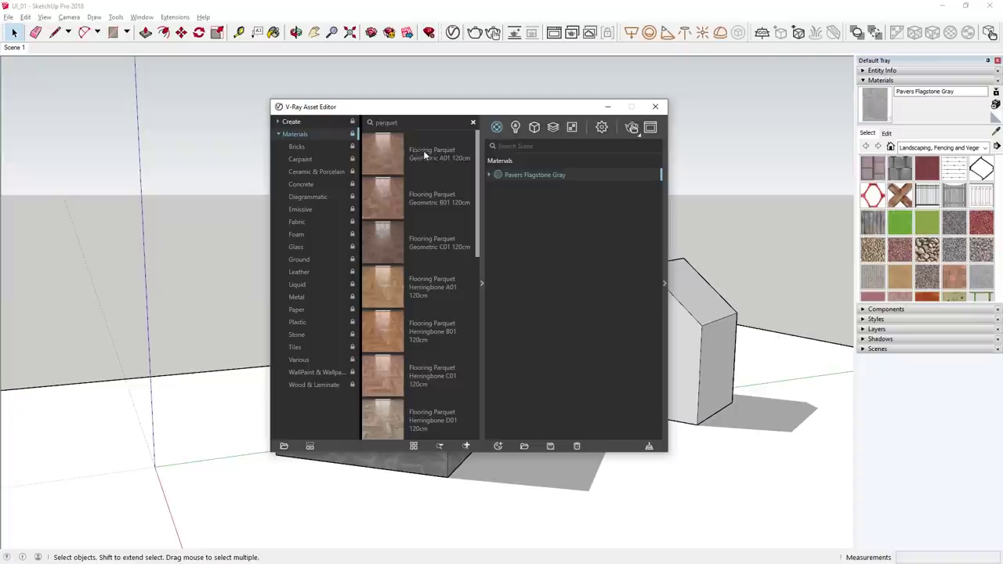
# Add Flooring Parquet Geometric A01, B01, C01 and Herringbone A01 to the scene and delete all four again.
pyautogui.rightClick(424, 290)
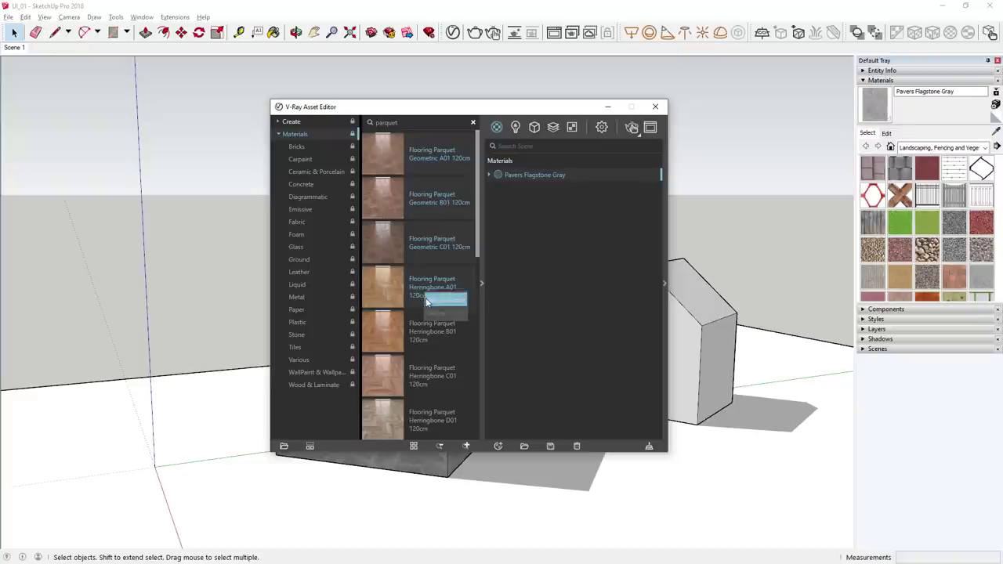
pyautogui.click(426, 298)
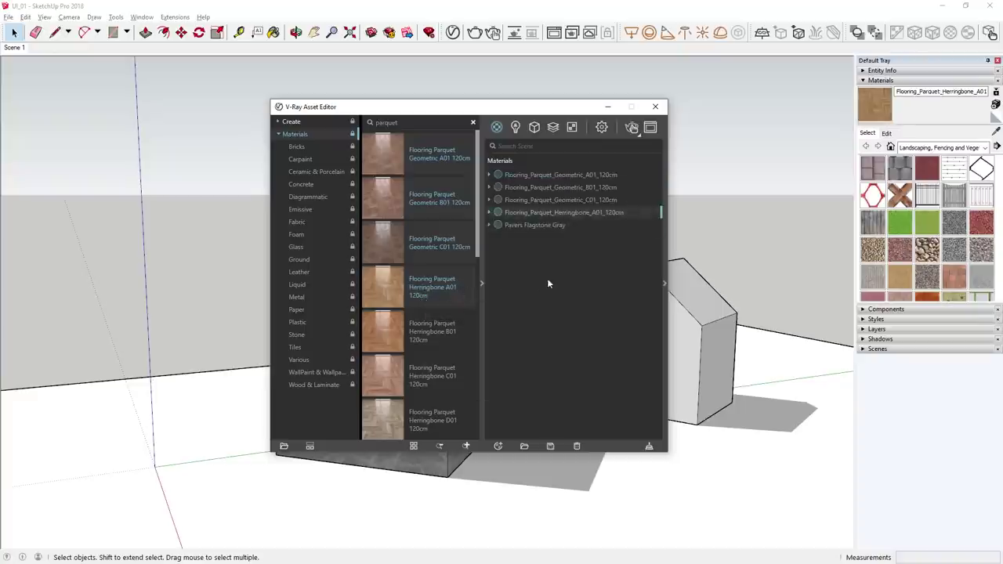
pyautogui.click(602, 176)
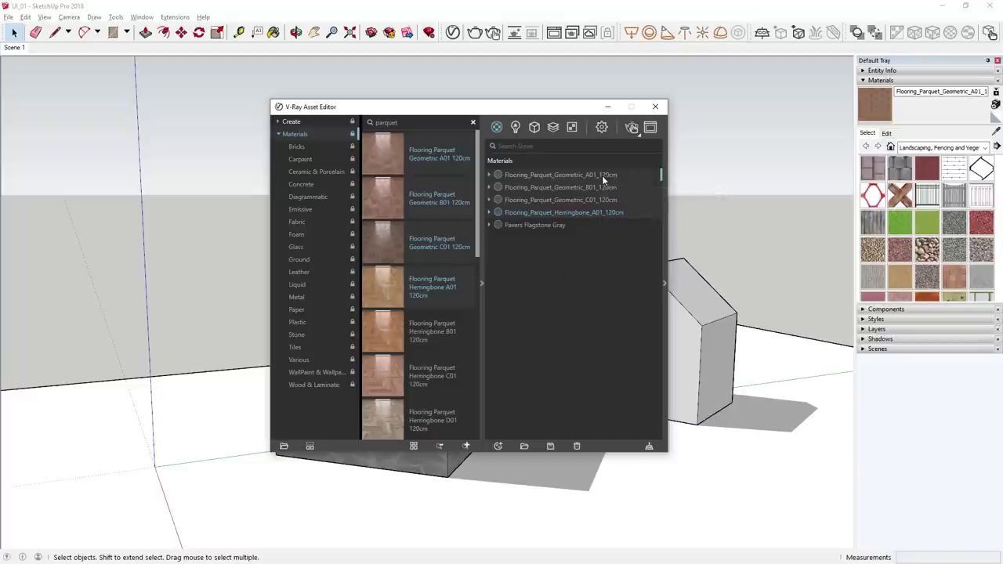
pyautogui.press('Delete')
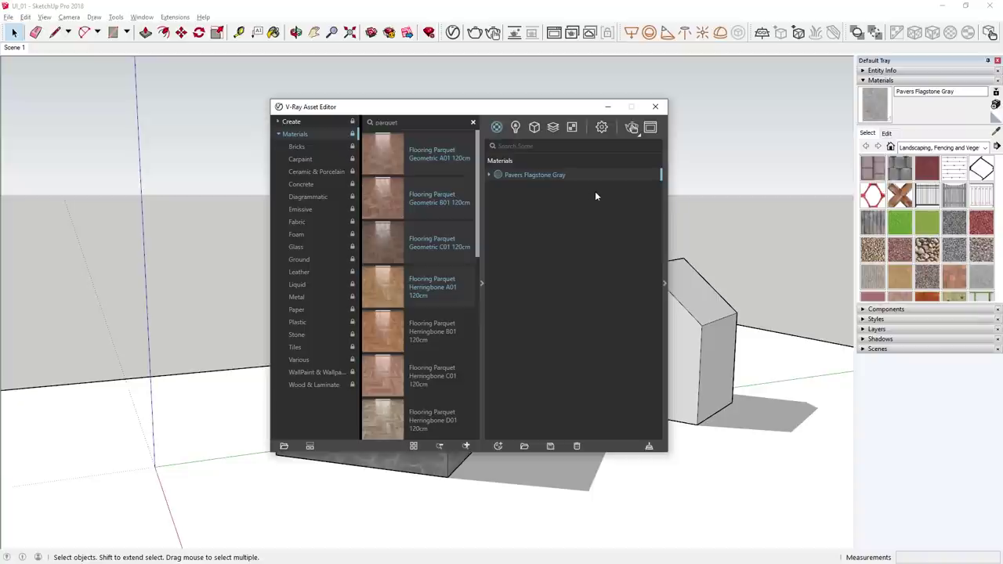
# Clear the library search and add the "Custom library" folder from 01_Modern_Kitchen to the asset library.
pyautogui.click(473, 125)
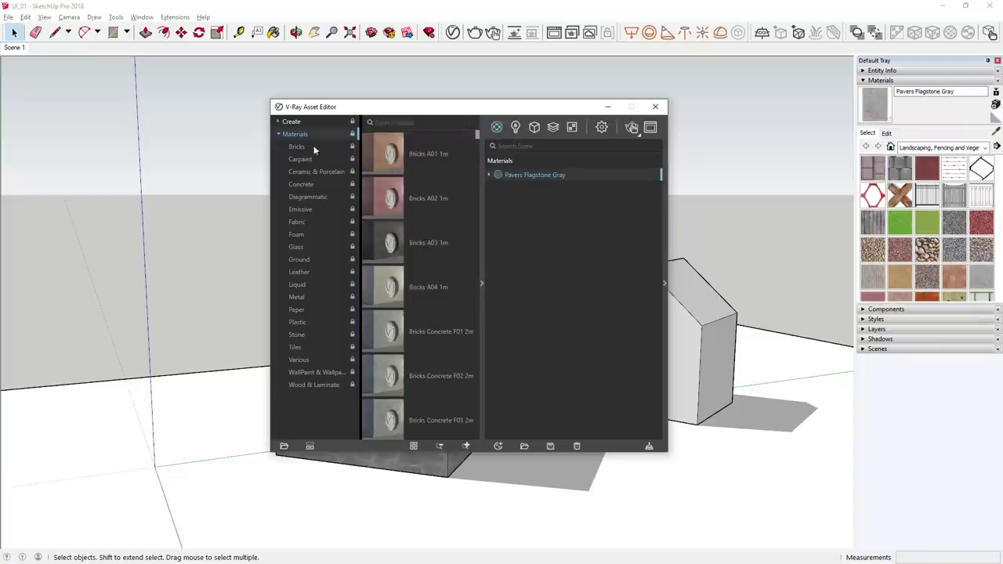
pyautogui.click(278, 134)
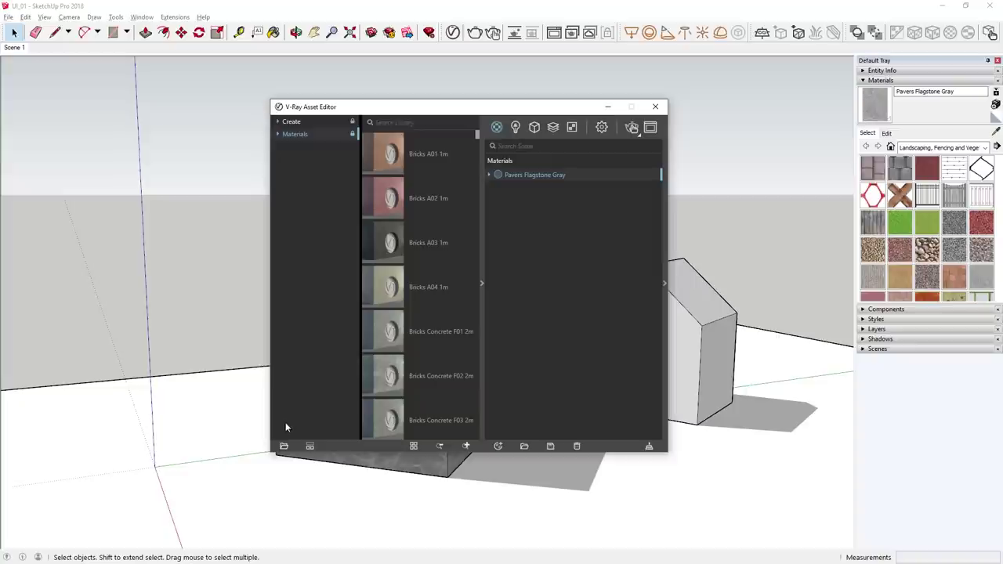
pyautogui.click(284, 446)
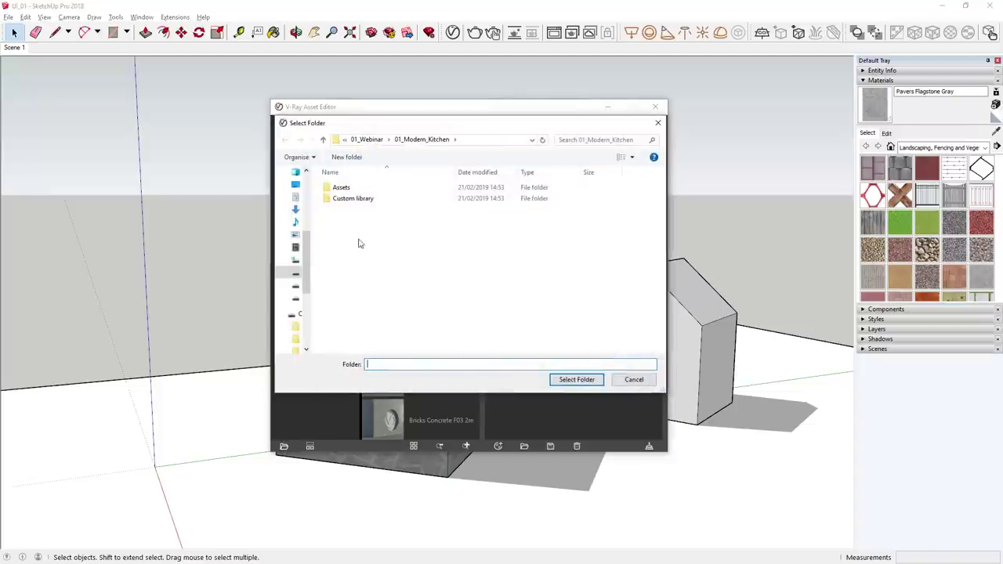
pyautogui.click(365, 200)
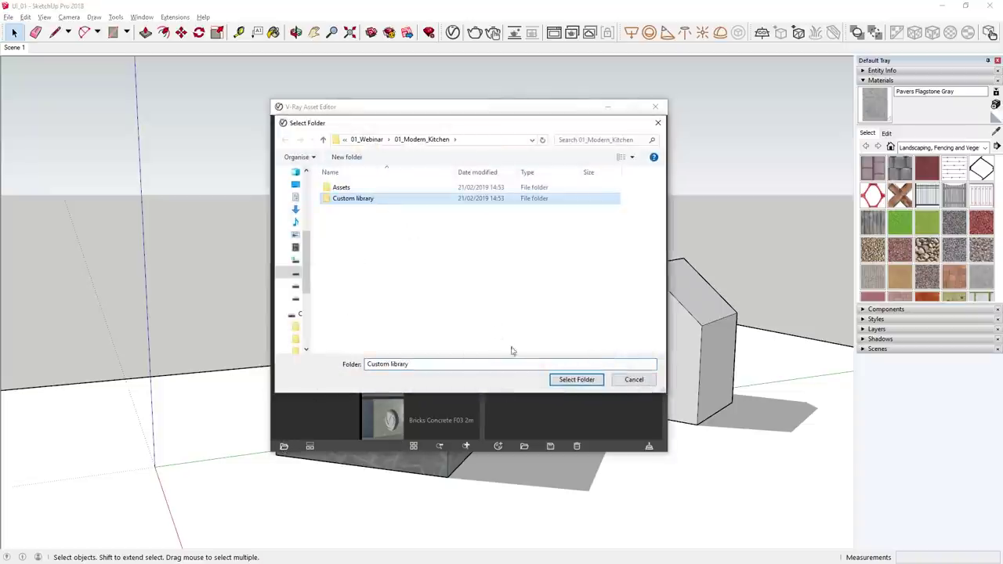
pyautogui.click(576, 379)
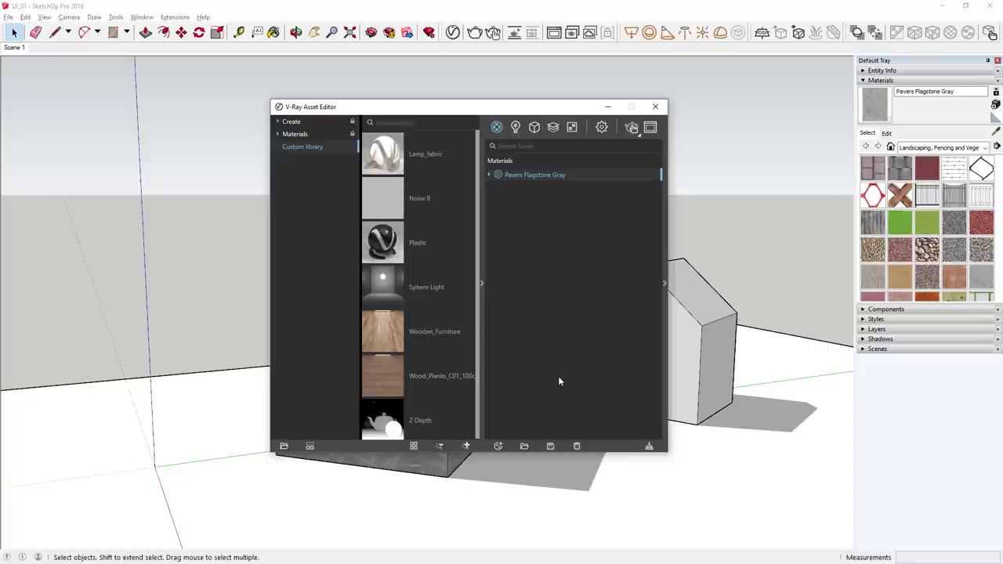
# Apply Wood_Planks_C01_100cm from the Custom library to the smaller house and to the larger house.
pyautogui.click(678, 384)
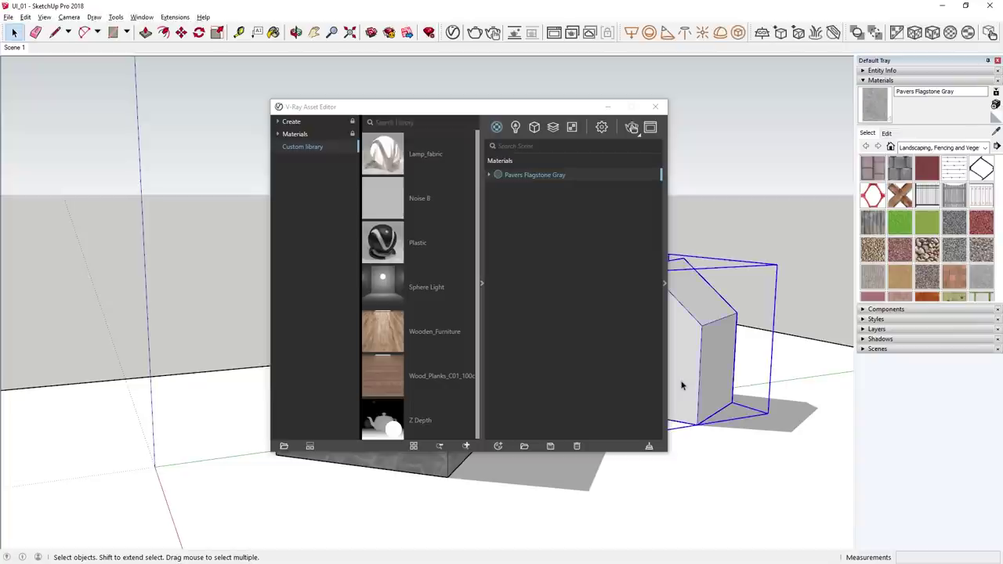
pyautogui.rightClick(396, 382)
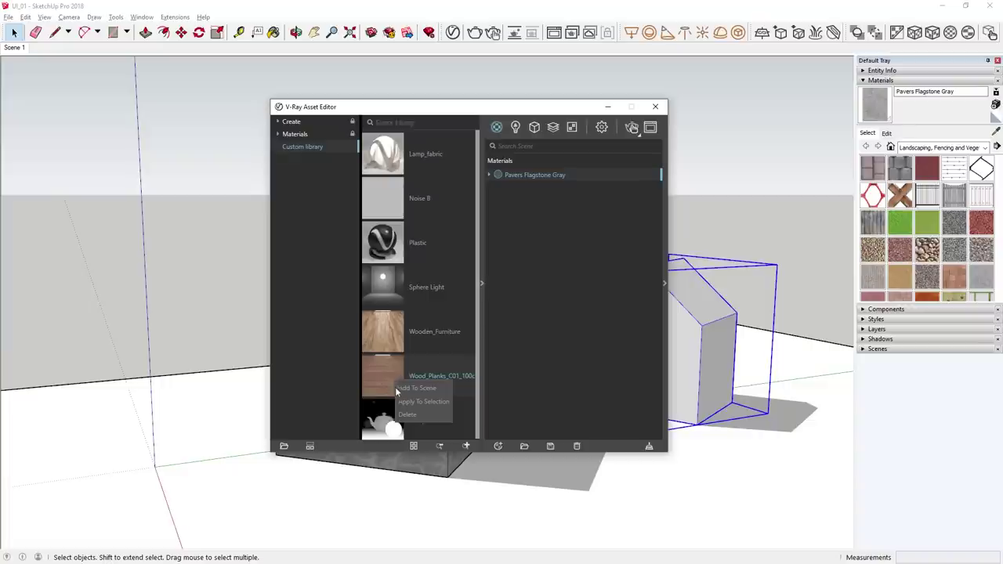
pyautogui.click(400, 401)
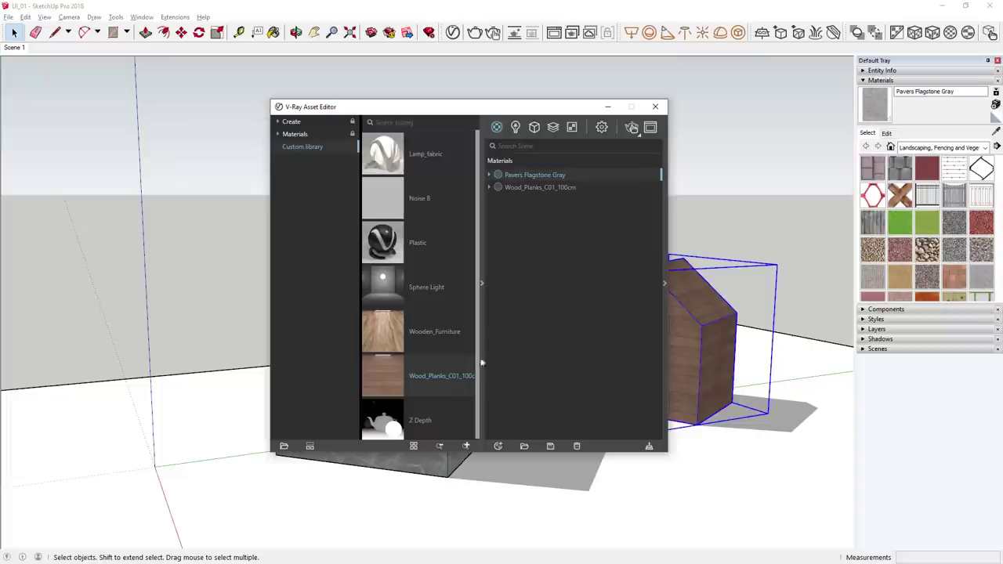
pyautogui.click(538, 191)
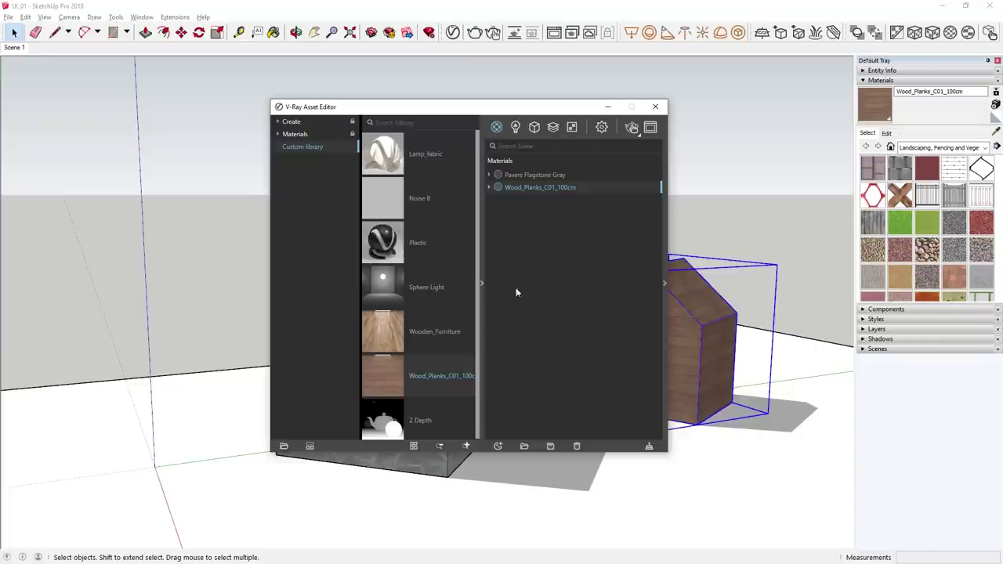
pyautogui.click(438, 463)
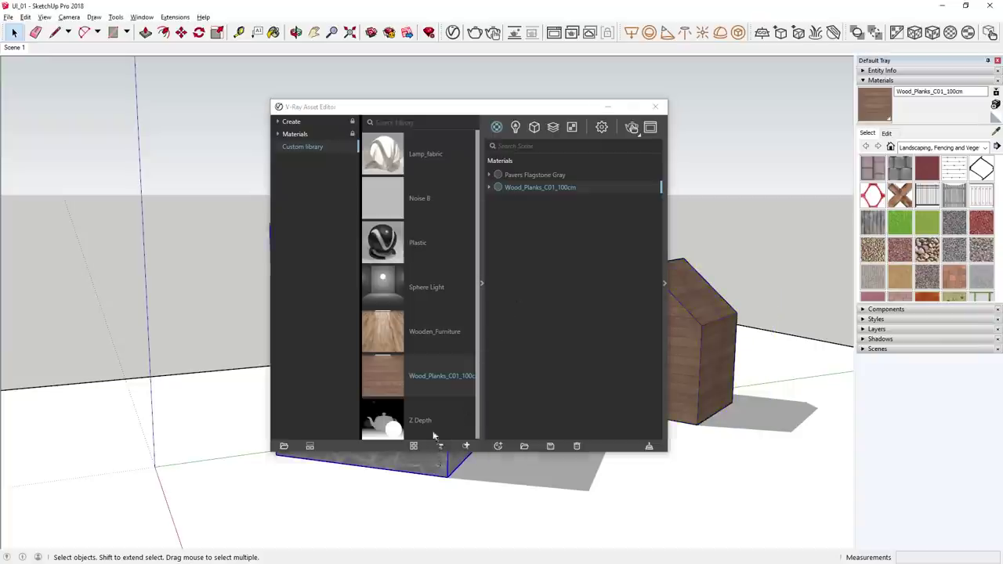
pyautogui.rightClick(436, 377)
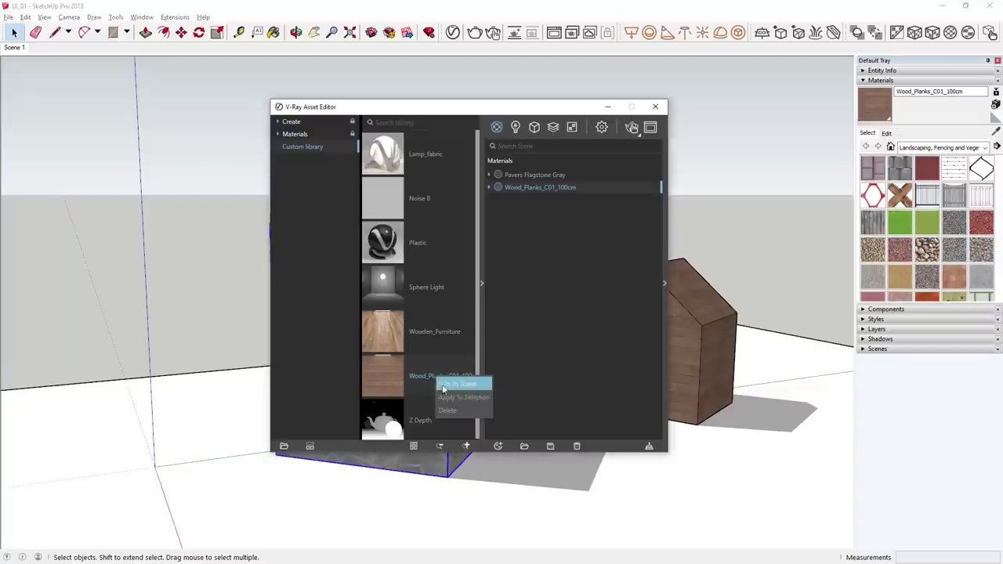
pyautogui.click(462, 397)
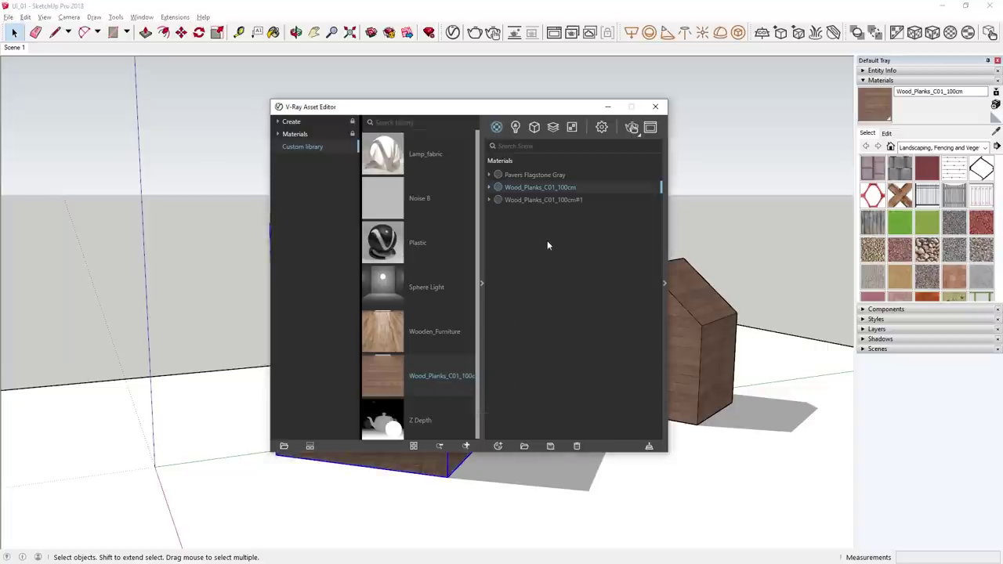
# Apply the scene's original Wood_Planks_C01_100cm to the selected larger house and delete the duplicate Wood_Planks_C01_100cm#1.
pyautogui.rightClick(539, 189)
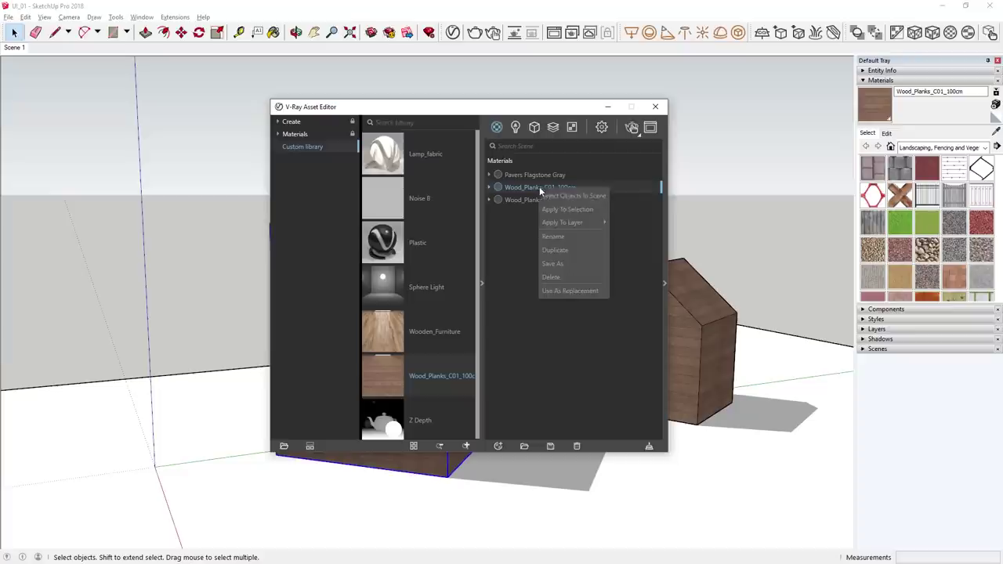
pyautogui.click(541, 210)
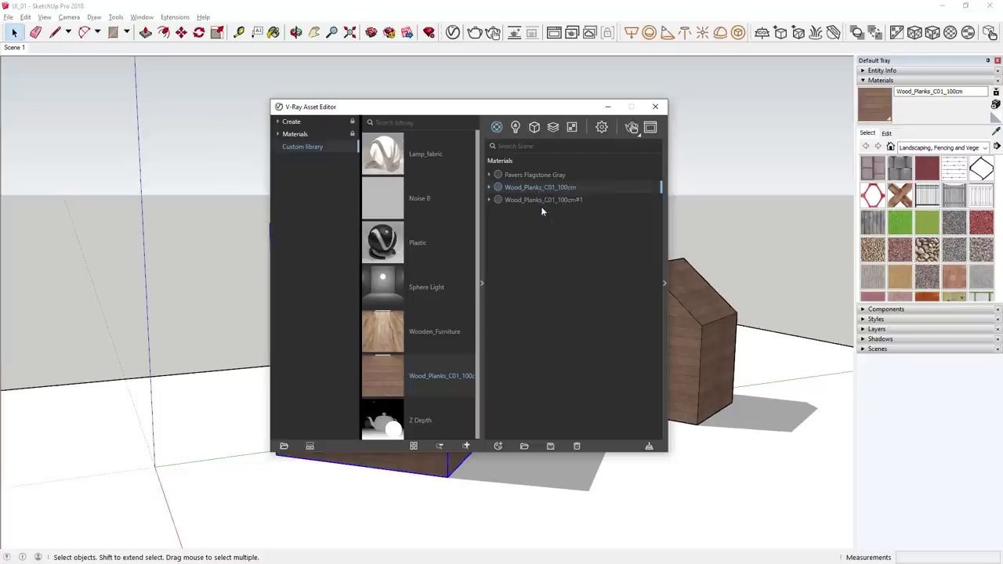
pyautogui.rightClick(542, 201)
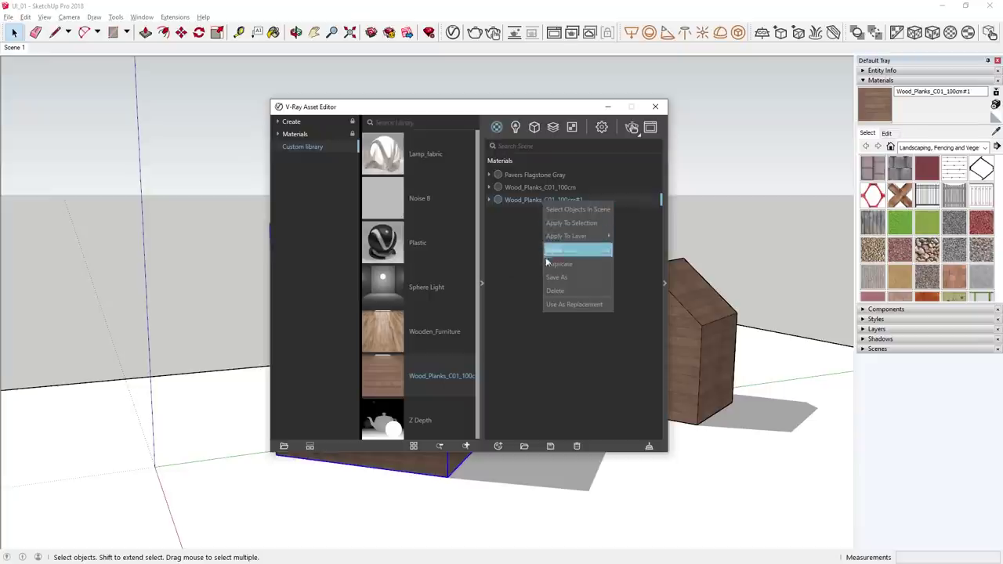
pyautogui.click(551, 291)
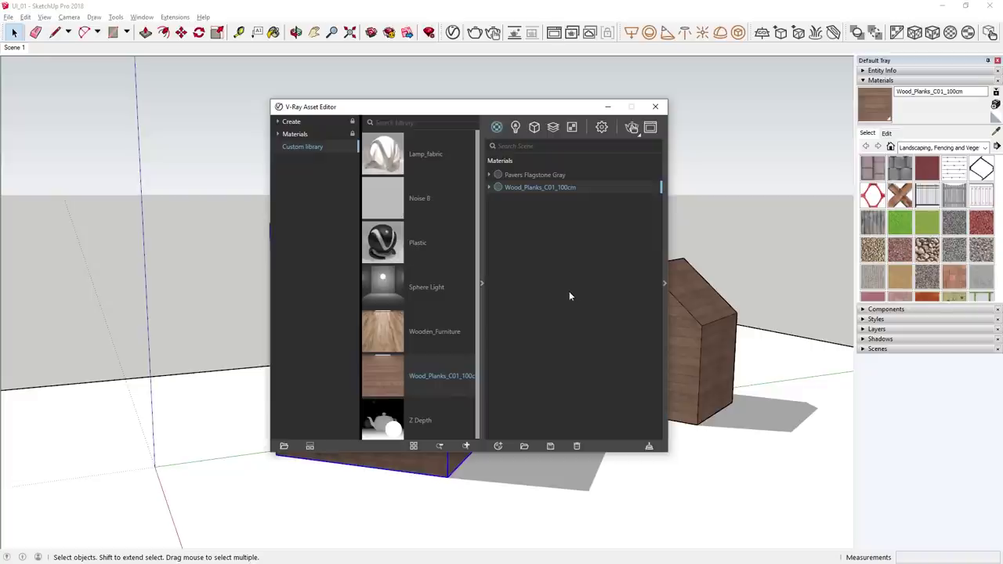
# Lighten the Reflection Color of Wood_Planks_C01_100cm to a mid grey and replace its Custom library copy with the edited material.
pyautogui.click(664, 305)
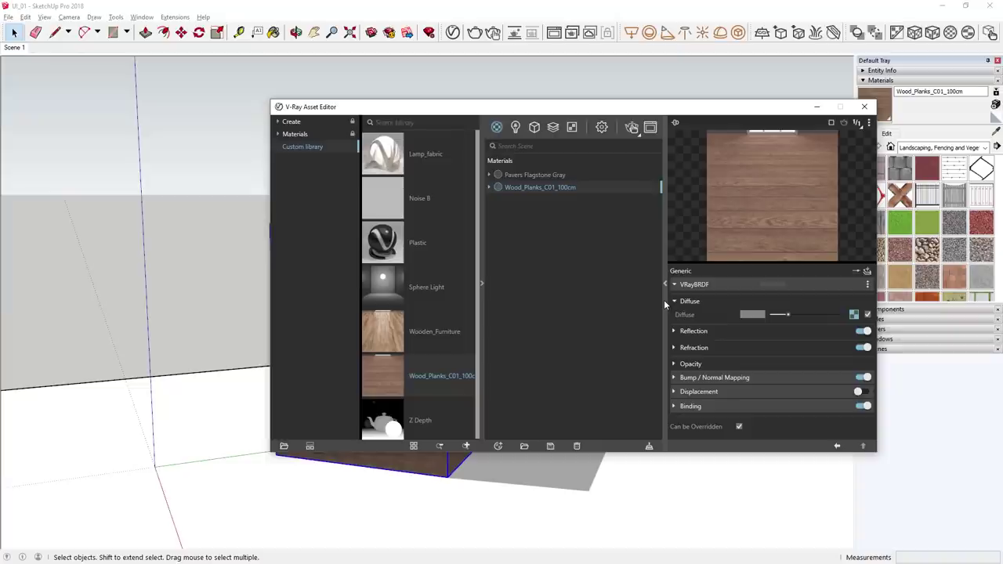
pyautogui.click(694, 330)
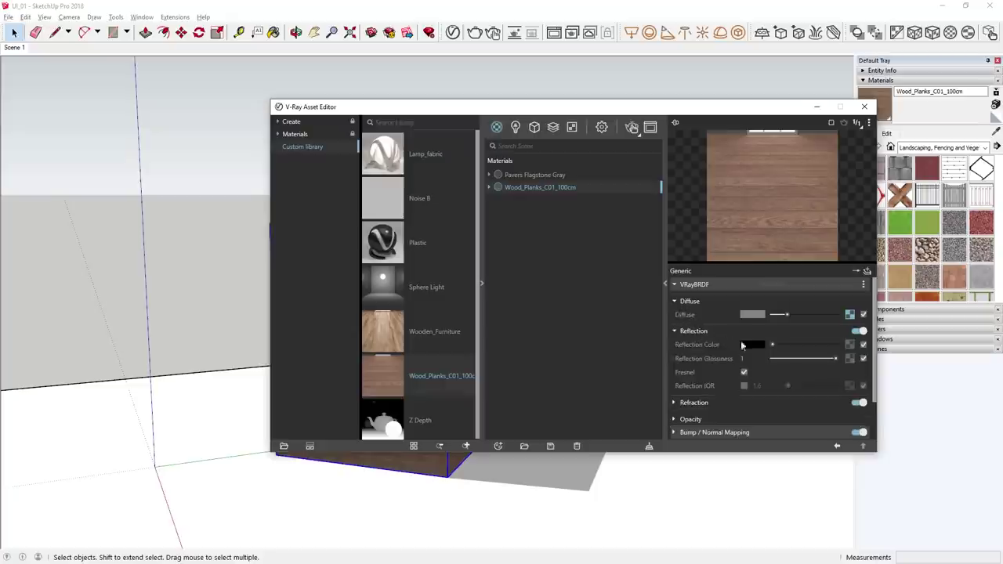
pyautogui.moveTo(772, 345); pyautogui.dragTo(783, 349)
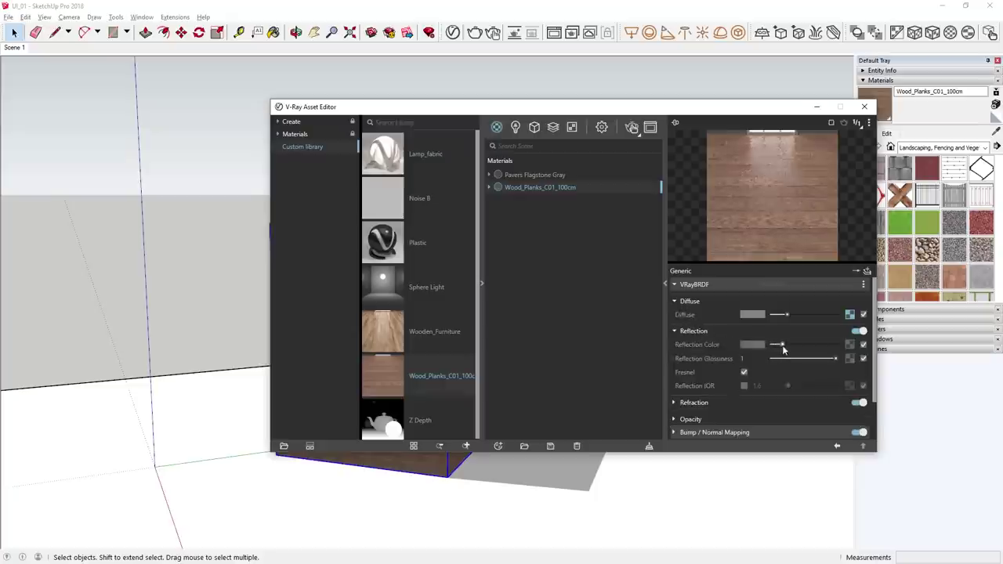
pyautogui.click(666, 329)
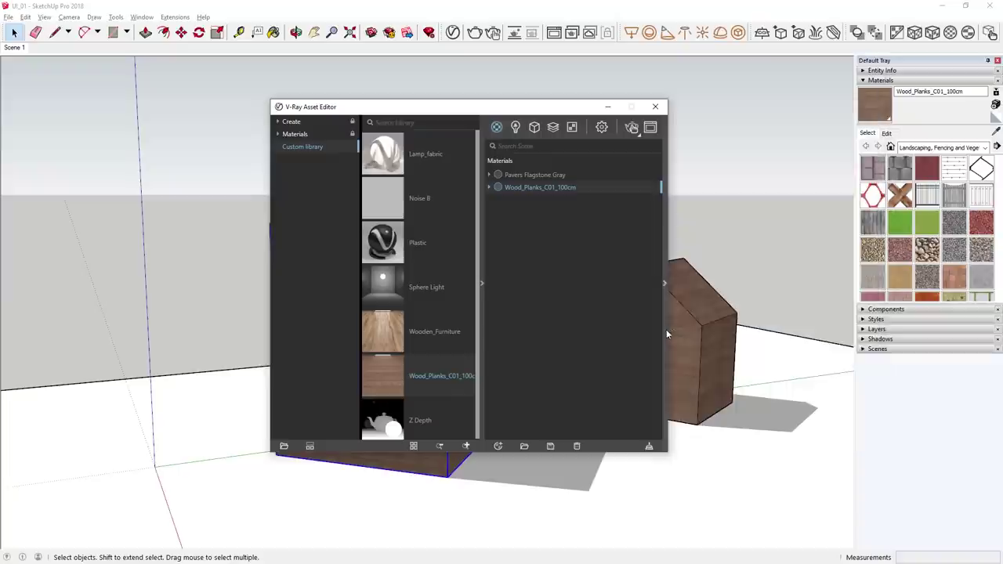
pyautogui.moveTo(547, 188); pyautogui.dragTo(537, 323)
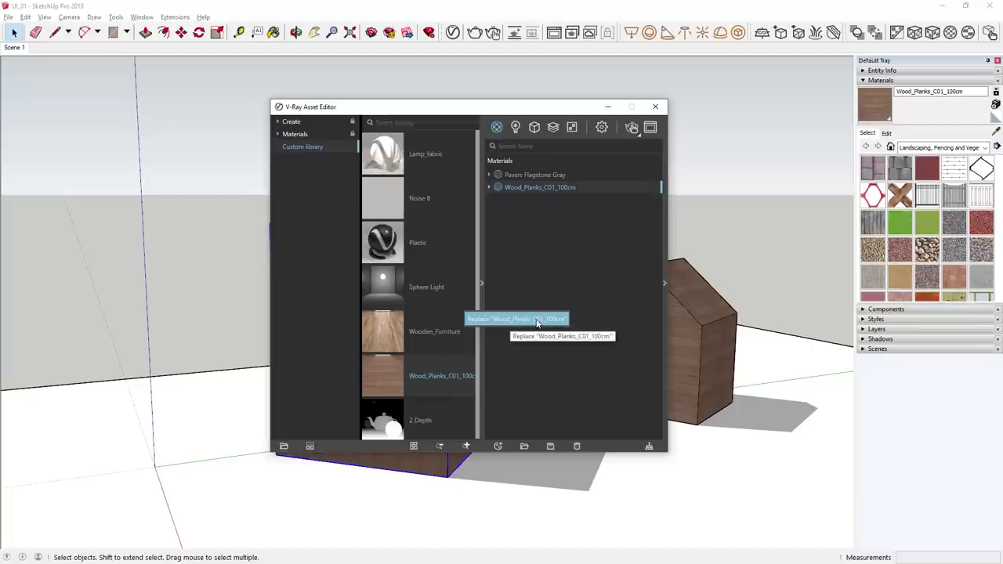
pyautogui.moveTo(537, 322); pyautogui.dragTo(536, 322)
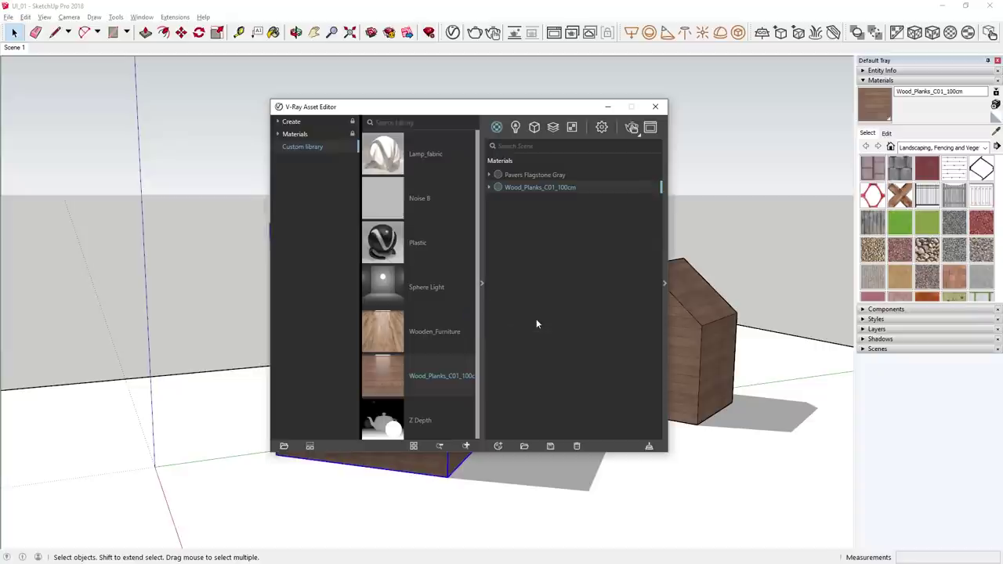
pyautogui.rightClick(530, 188)
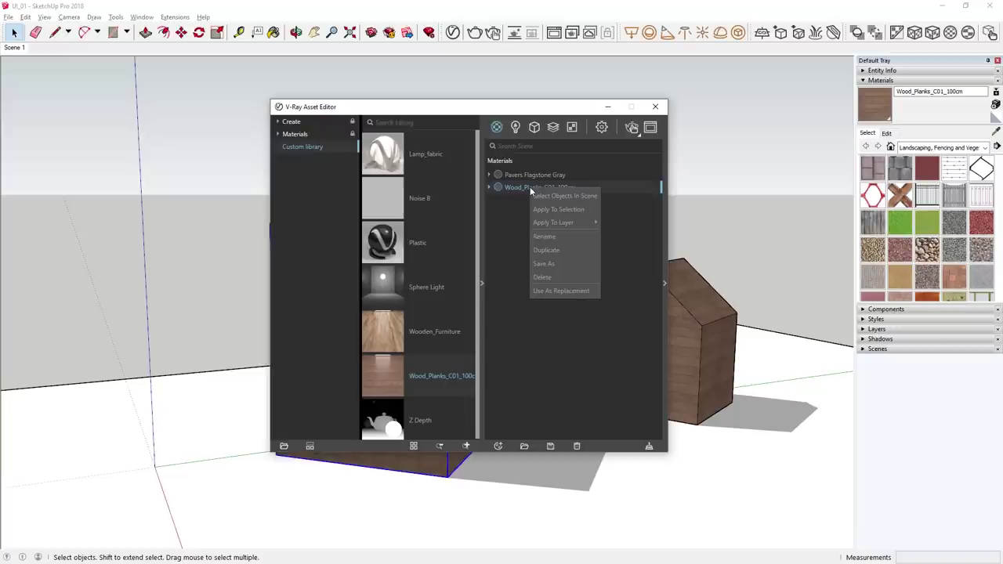
pyautogui.click(544, 264)
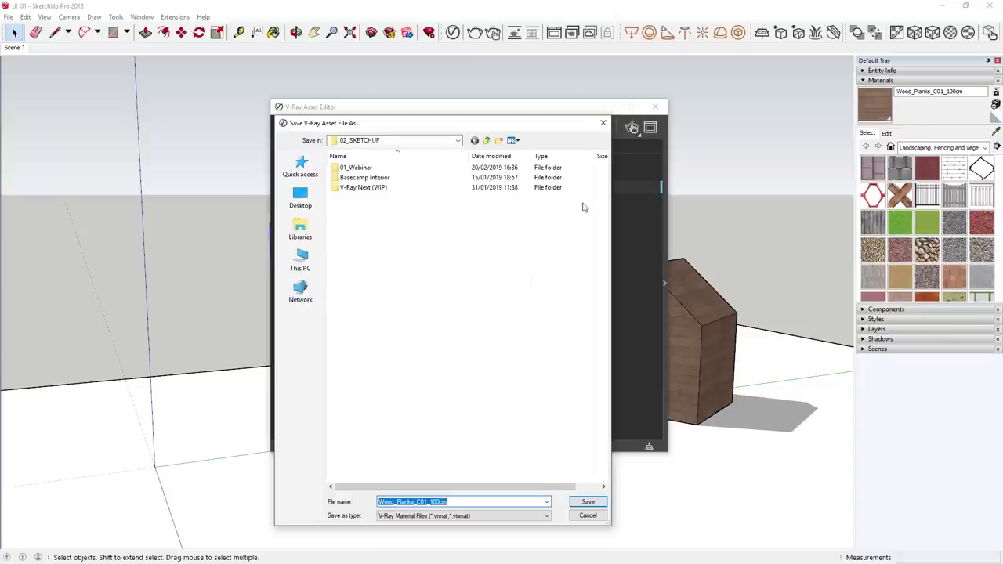
pyautogui.click(602, 123)
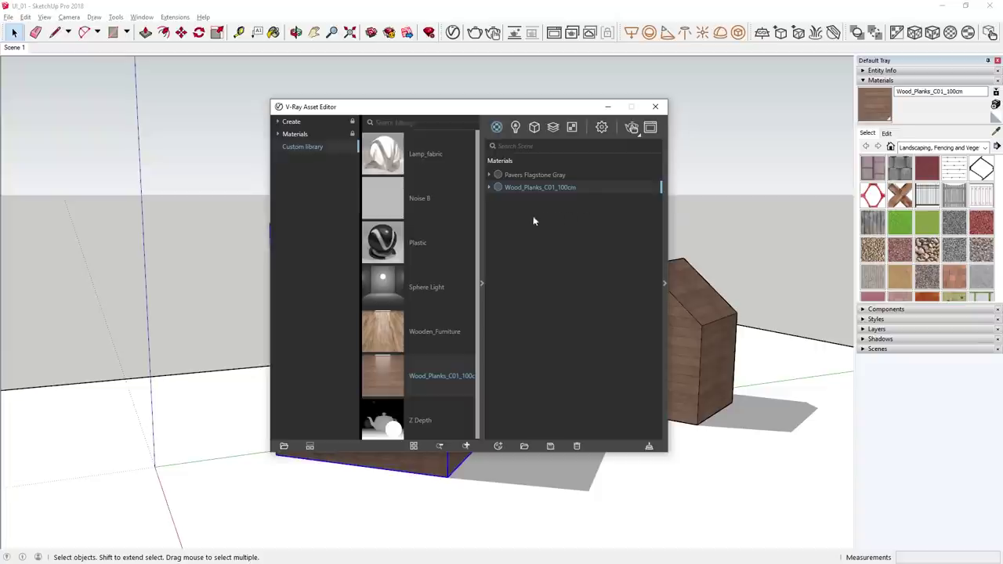
# Collapse the asset library, expand the settings of Wood_Planks_C01_100cm and move the Asset Editor over the larger house.
pyautogui.click(483, 224)
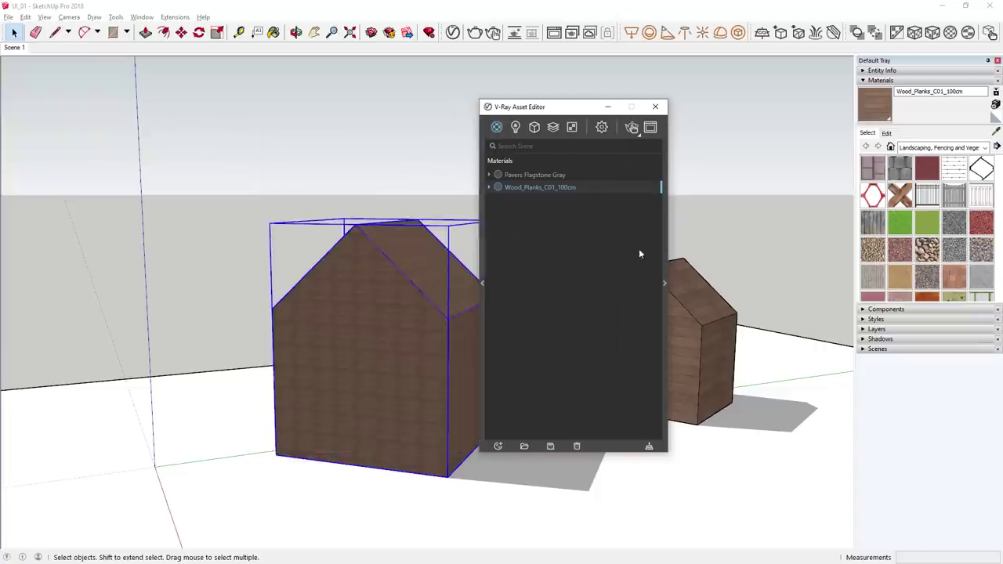
pyautogui.click(665, 252)
pyautogui.moveTo(650, 110); pyautogui.dragTo(453, 109)
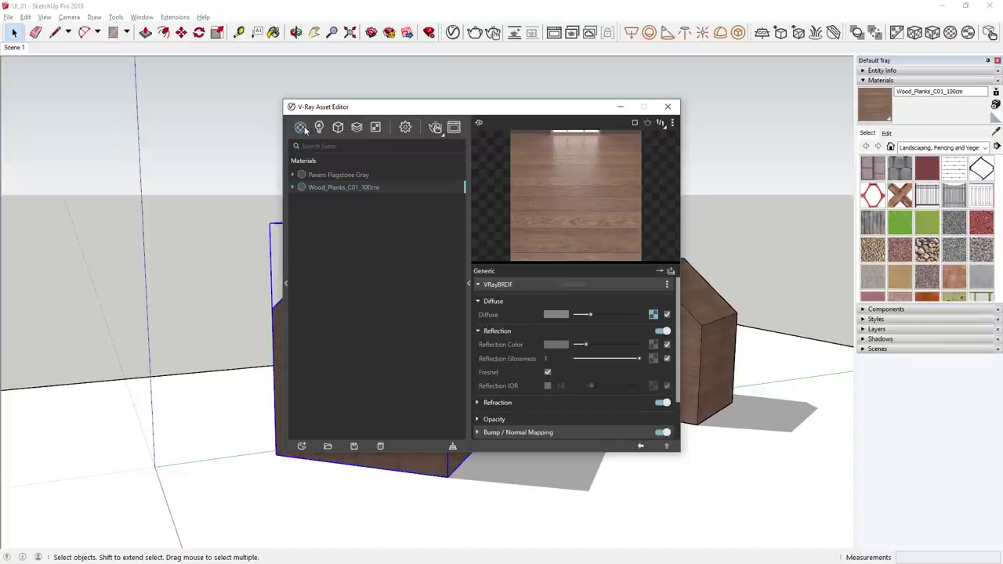
# Create a new Generic material and rename it Marble tiles.
pyautogui.moveTo(304, 130)
pyautogui.click(324, 145)
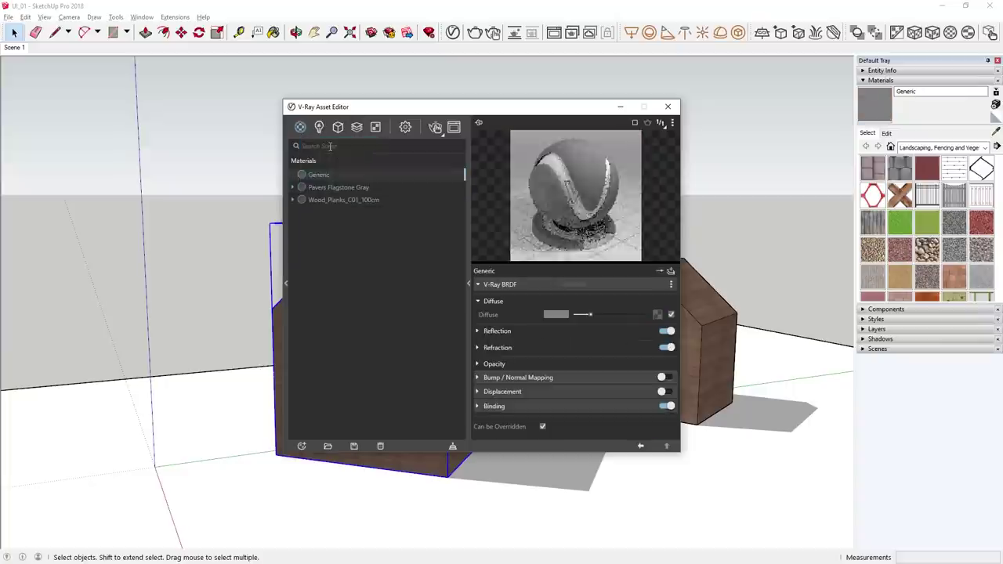
pyautogui.doubleClick(325, 174)
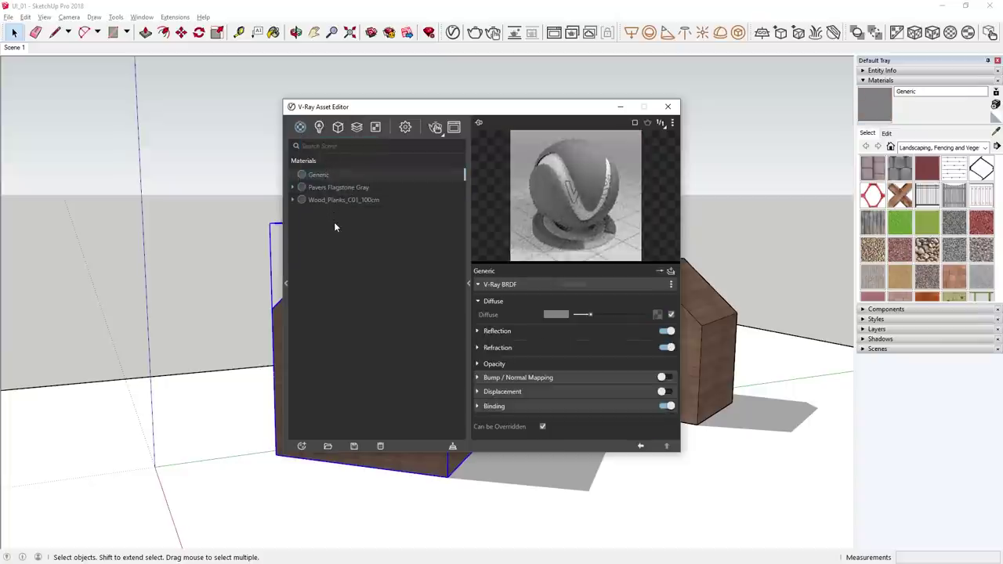
pyautogui.hotkey('ctrl', 'a')
pyautogui.write('Marble tiles')
pyautogui.press('Return')
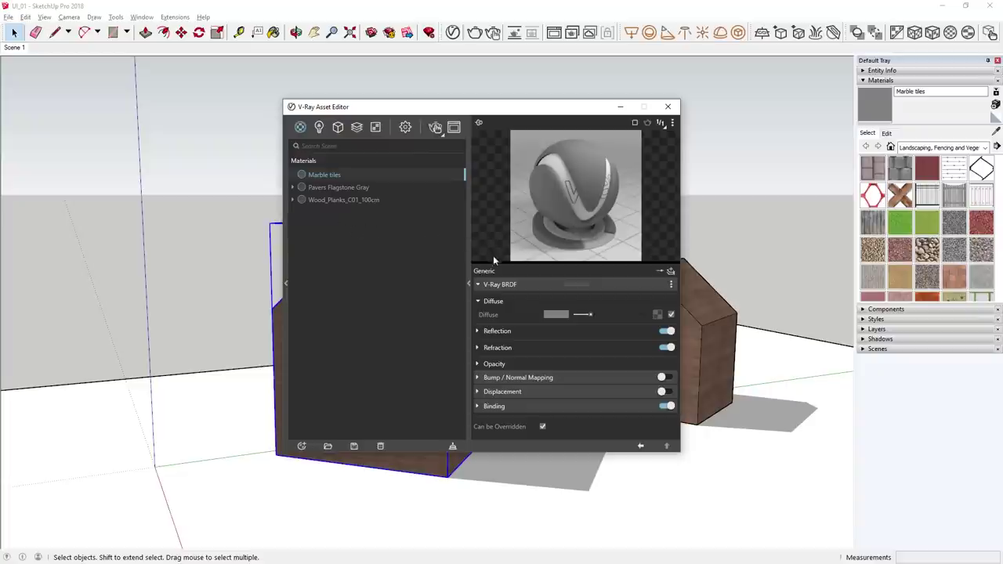
# Enlarge the Marble tiles preview slightly, switch it to the wall-corner scene, and toggle the advanced material settings on and off again.
pyautogui.moveTo(495, 262)
pyautogui.mouseDown()
pyautogui.moveTo(496, 278)
pyautogui.moveTo(498, 265)
pyautogui.mouseUp()
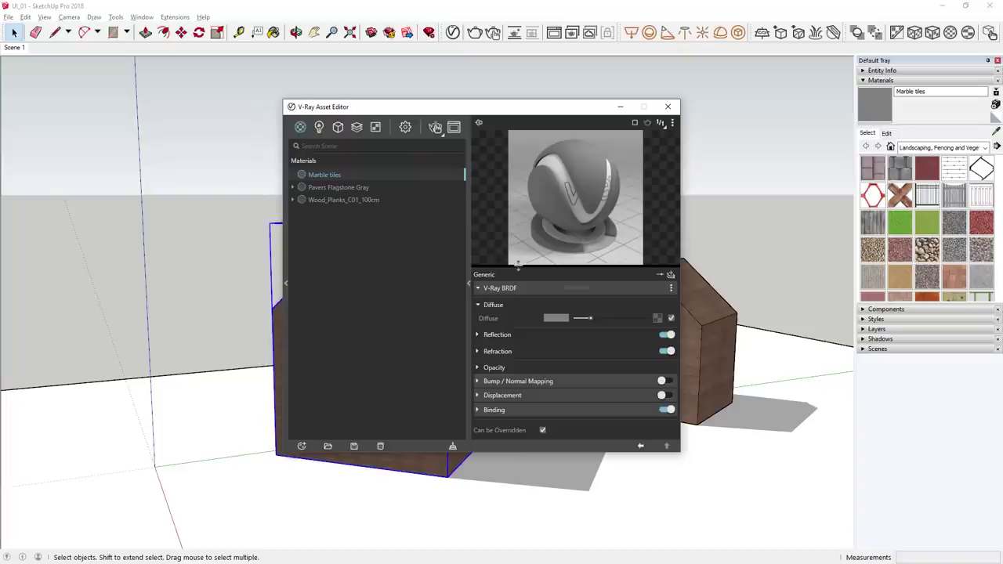
pyautogui.click(672, 125)
pyautogui.click(652, 222)
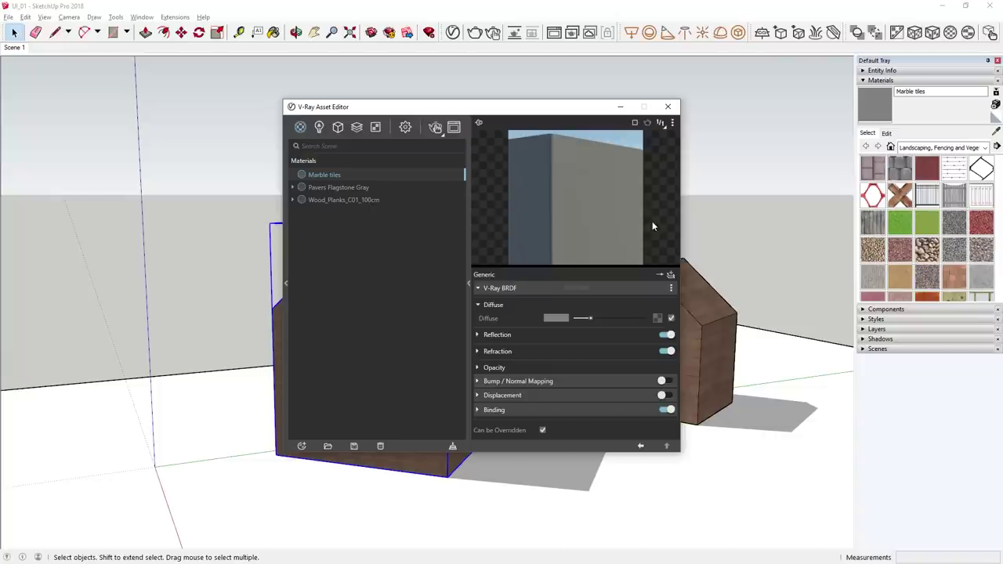
pyautogui.click(659, 275)
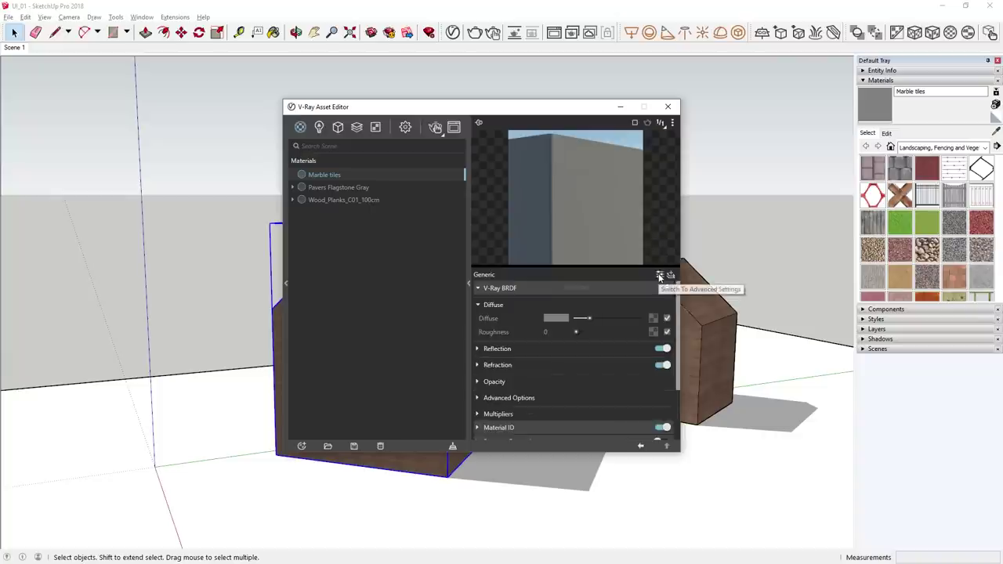
pyautogui.click(659, 275)
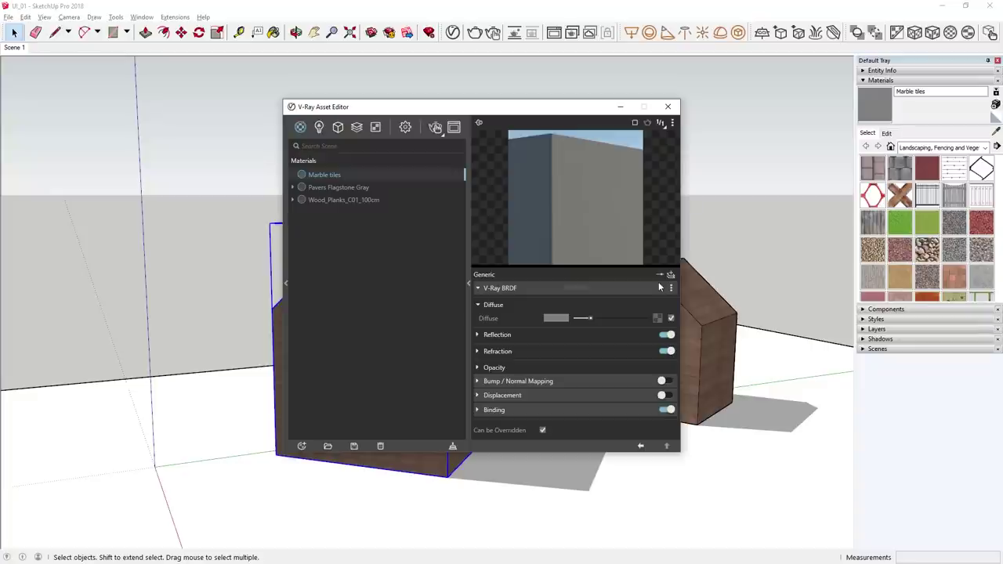
# Load Kitchen_Back_Marble_Diffuse_01 as a Bitmap in the Diffuse texture slot and return to the Marble tiles settings.
pyautogui.click(657, 318)
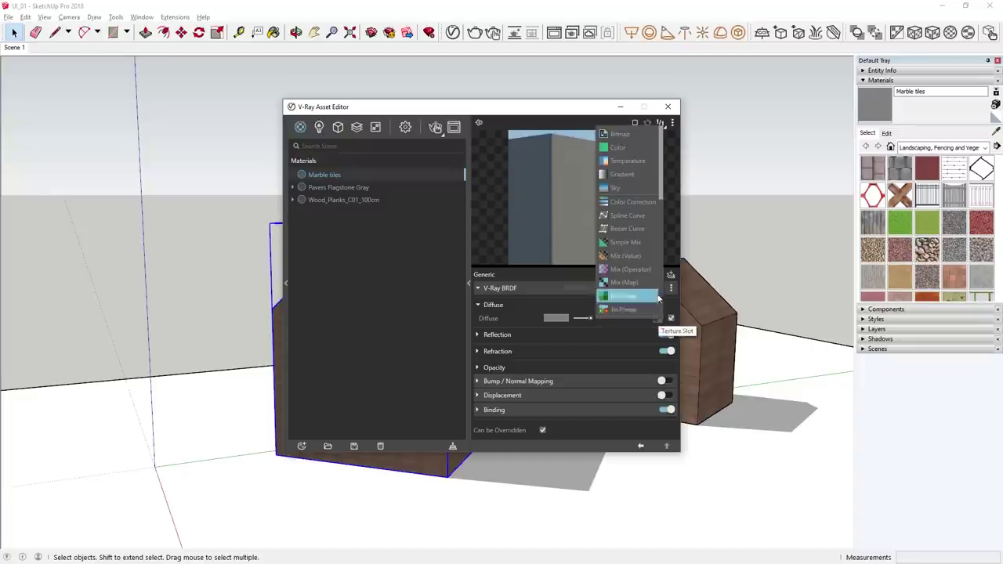
pyautogui.click(631, 134)
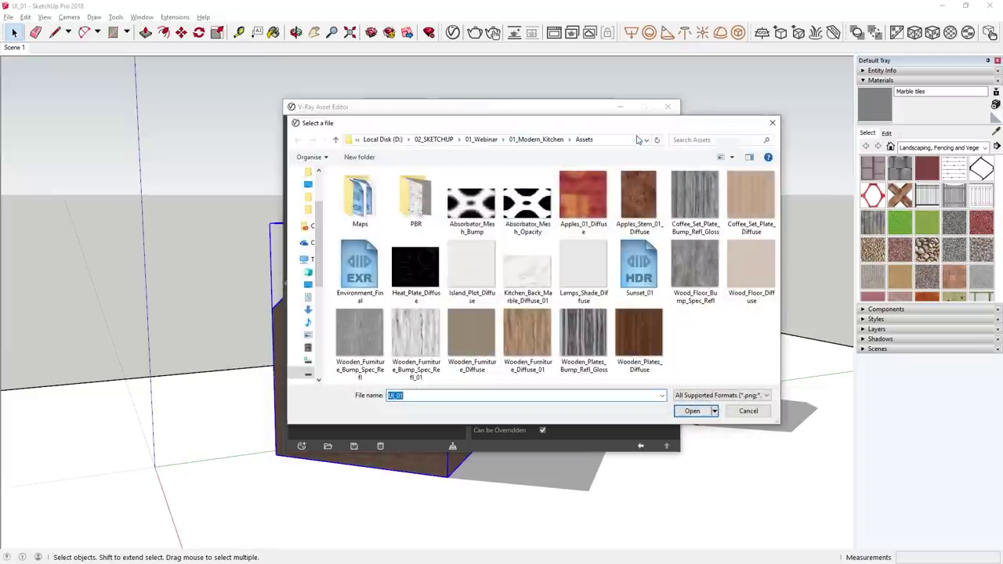
pyautogui.doubleClick(535, 265)
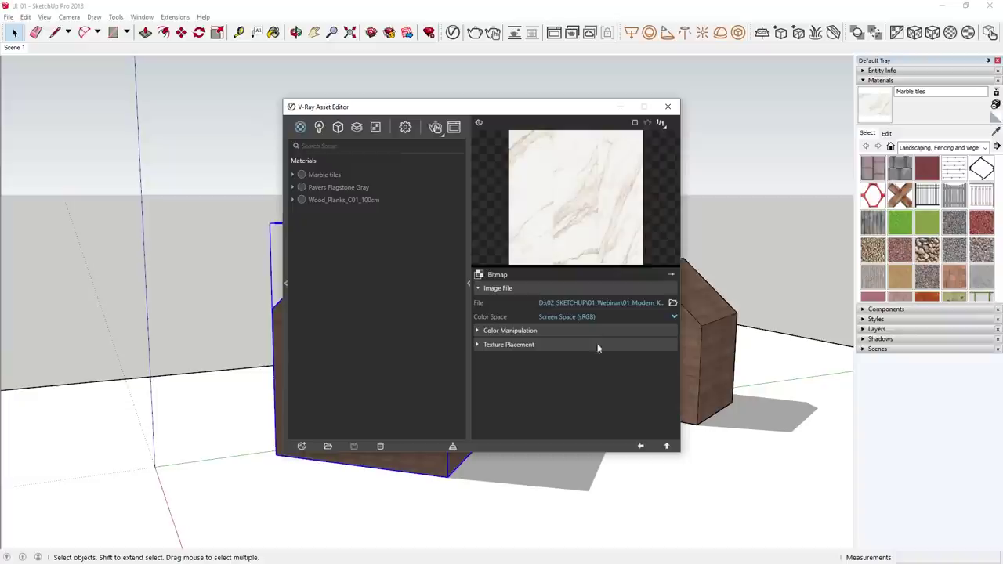
pyautogui.click(667, 447)
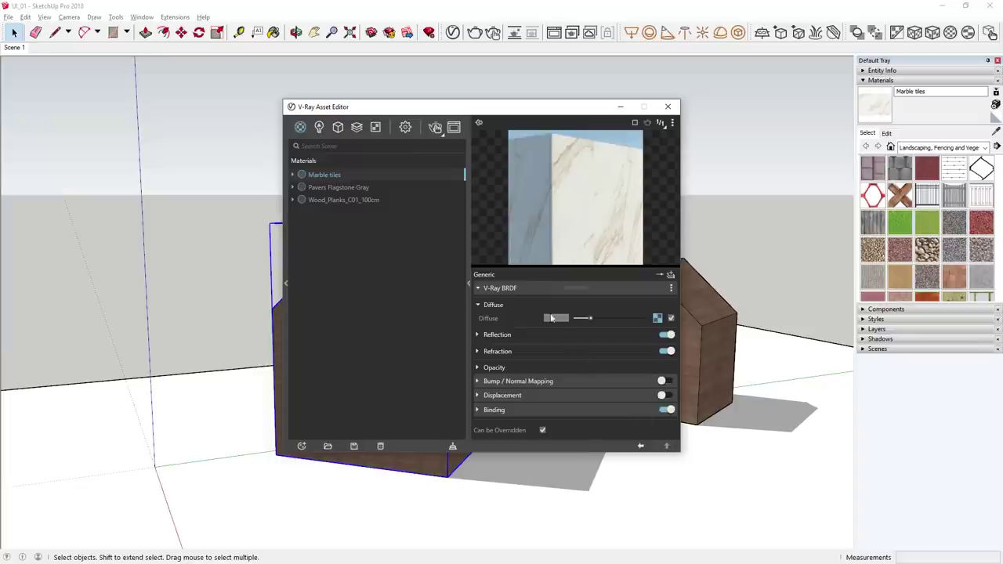
# Lock the preview to Marble tiles and wrap its Diffuse bitmap in a Bezier Curve.
pyautogui.click(478, 123)
pyautogui.rightClick(658, 320)
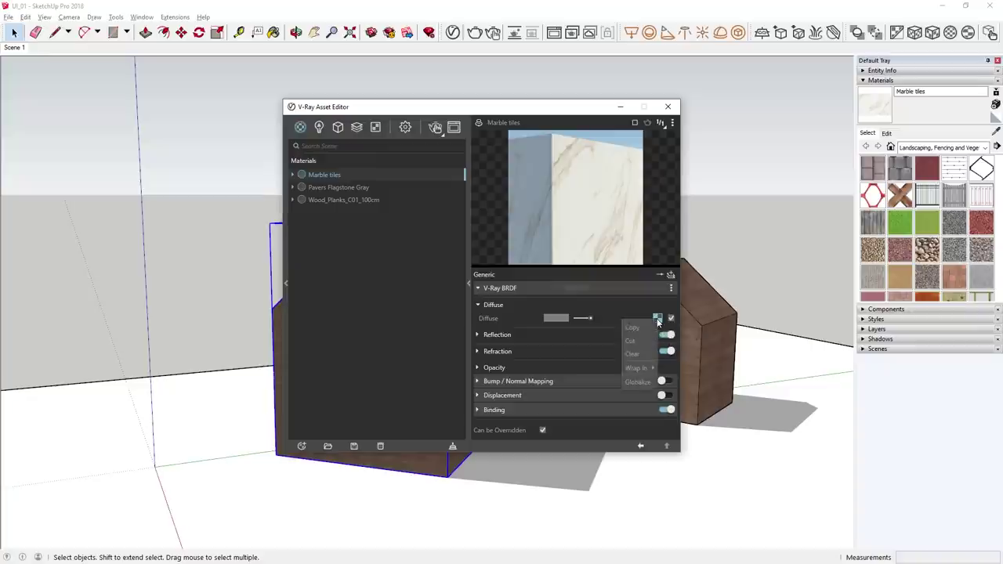
pyautogui.moveTo(637, 368)
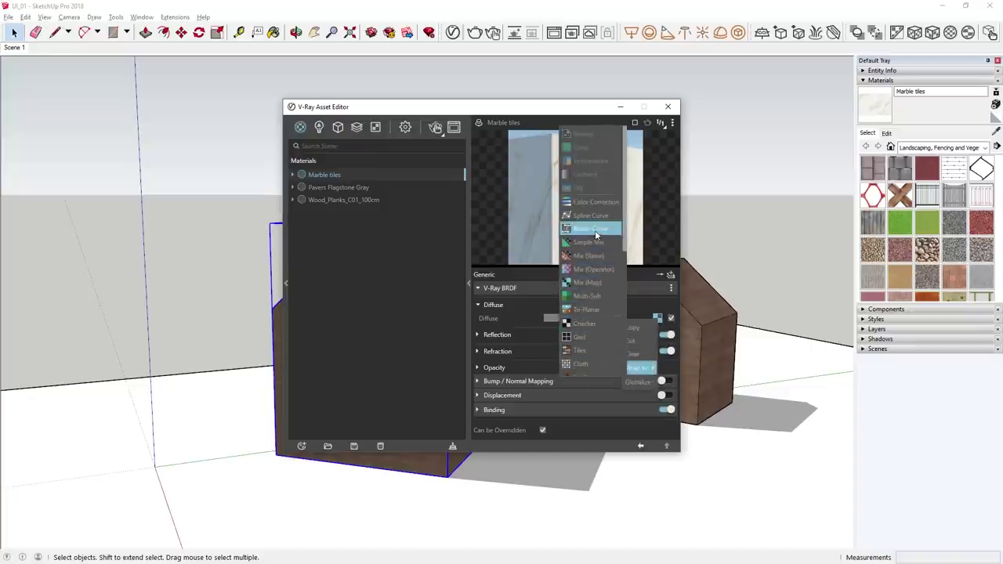
pyautogui.click(596, 235)
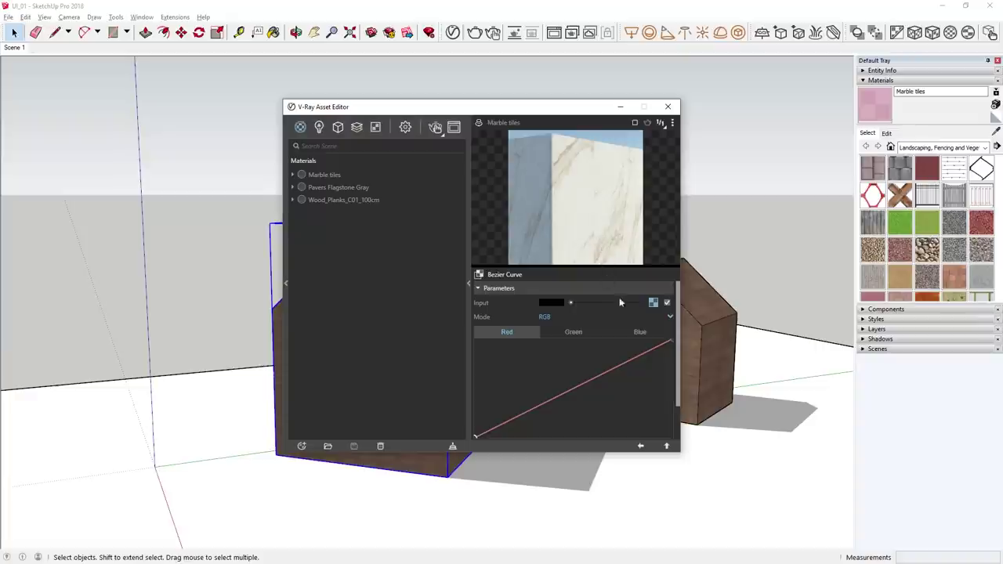
# Set the Bezier Curve mode to Mono and add a curve point at about position 0.57, value 0.34.
pyautogui.click(671, 318)
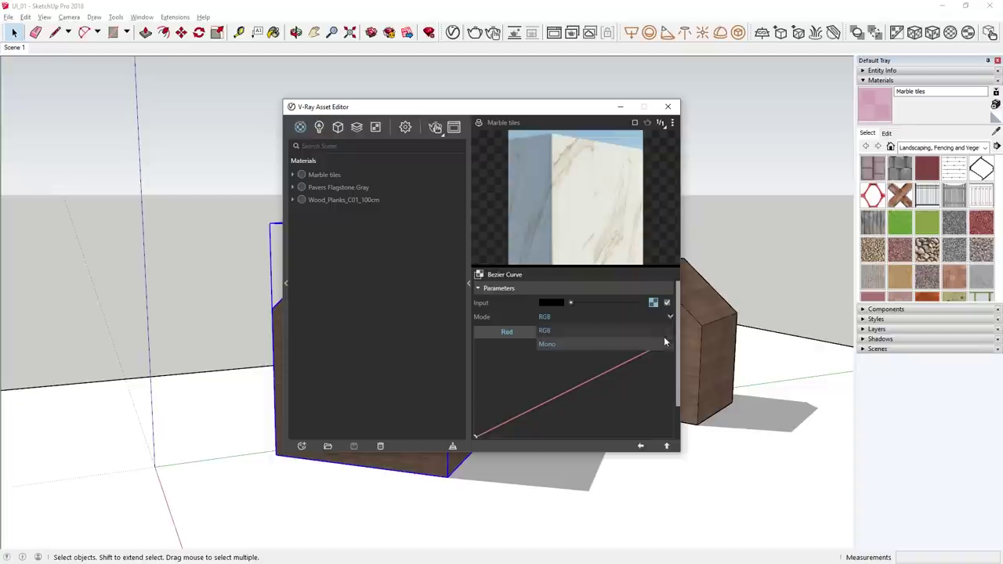
pyautogui.click(663, 344)
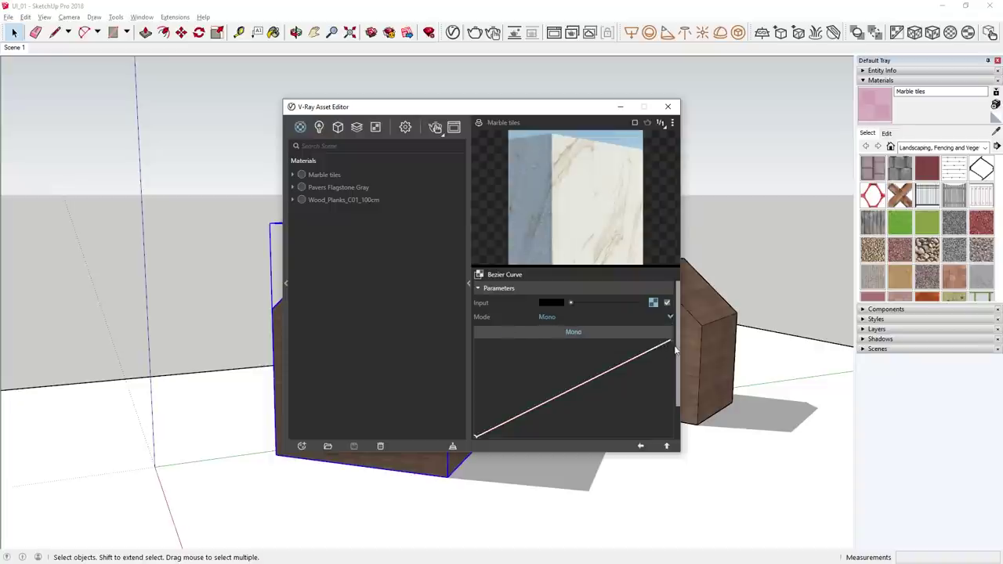
pyautogui.moveTo(679, 348); pyautogui.dragTo(679, 363)
pyautogui.scroll(-1, 674, 366)
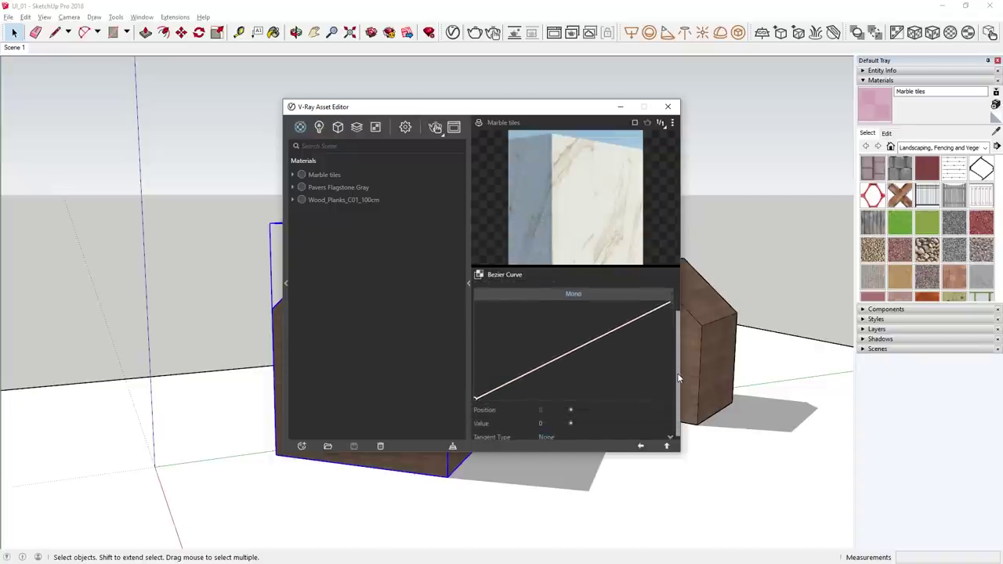
pyautogui.moveTo(583, 343); pyautogui.dragTo(589, 366)
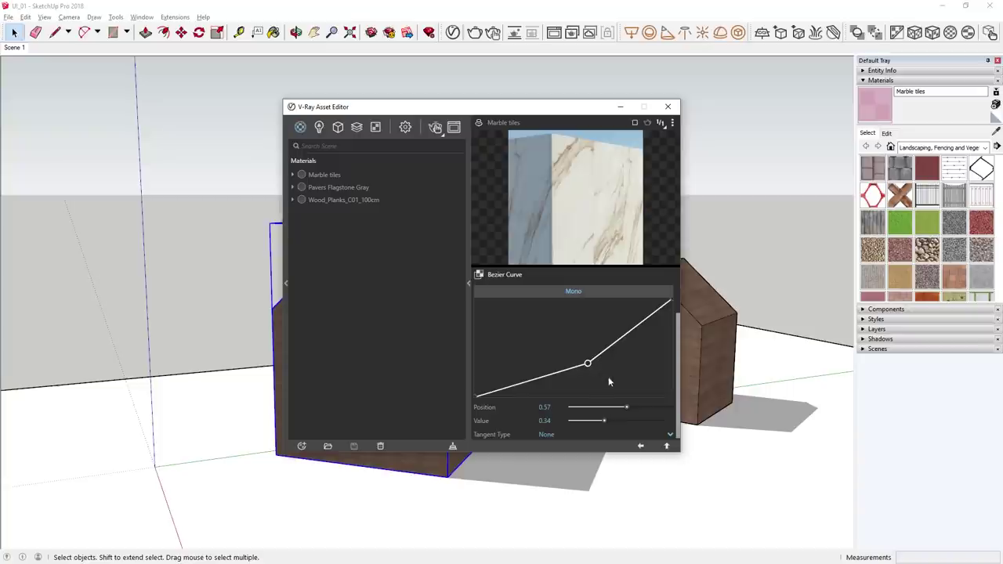
# Set the curve point's tangent type to Free, bend its tangents into an S shape, and move it to about position 0.56, value 0.42.
pyautogui.click(670, 435)
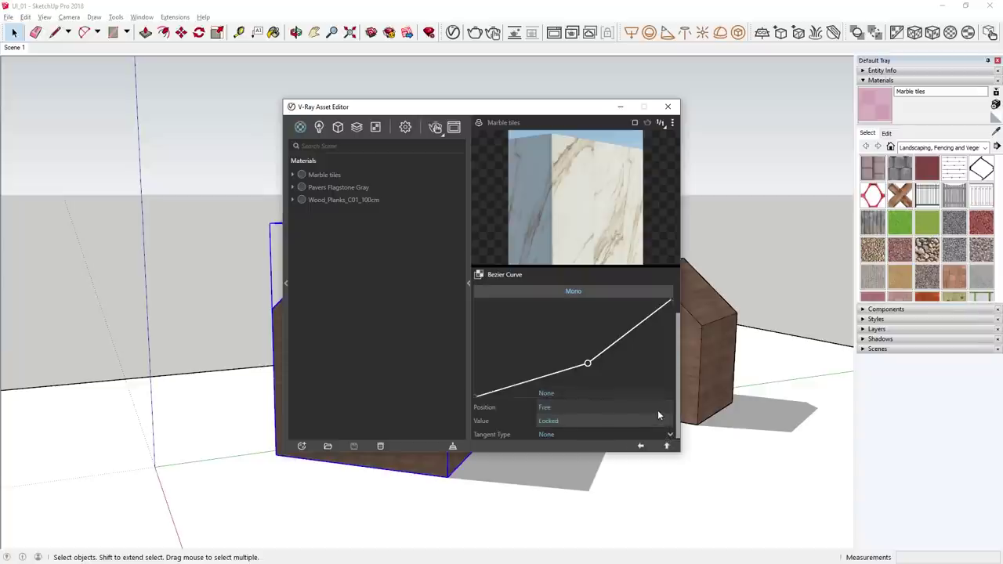
pyautogui.click(657, 410)
pyautogui.moveTo(607, 362); pyautogui.dragTo(572, 392)
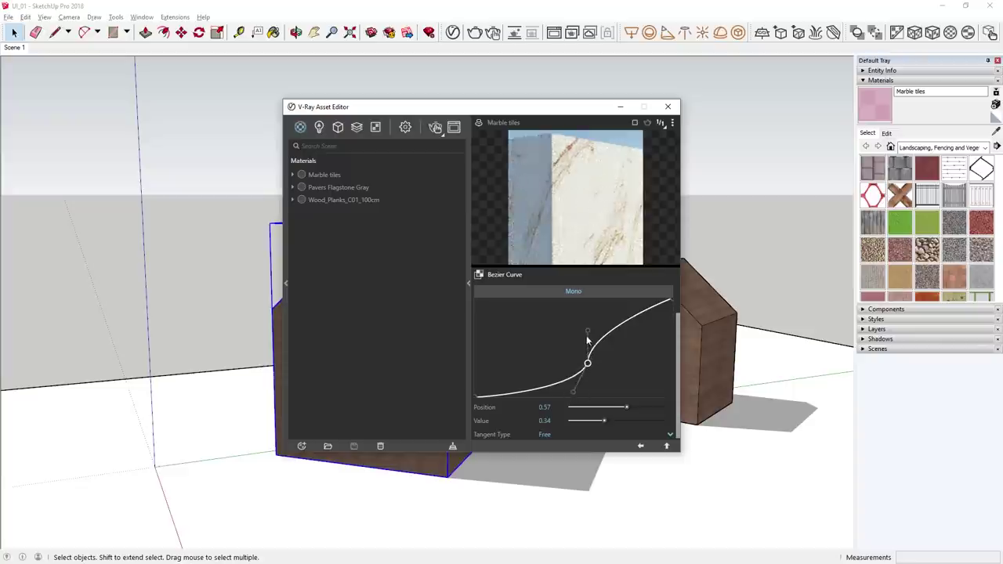
pyautogui.moveTo(588, 364)
pyautogui.mouseDown()
pyautogui.moveTo(616, 370)
pyautogui.moveTo(586, 358)
pyautogui.mouseUp()
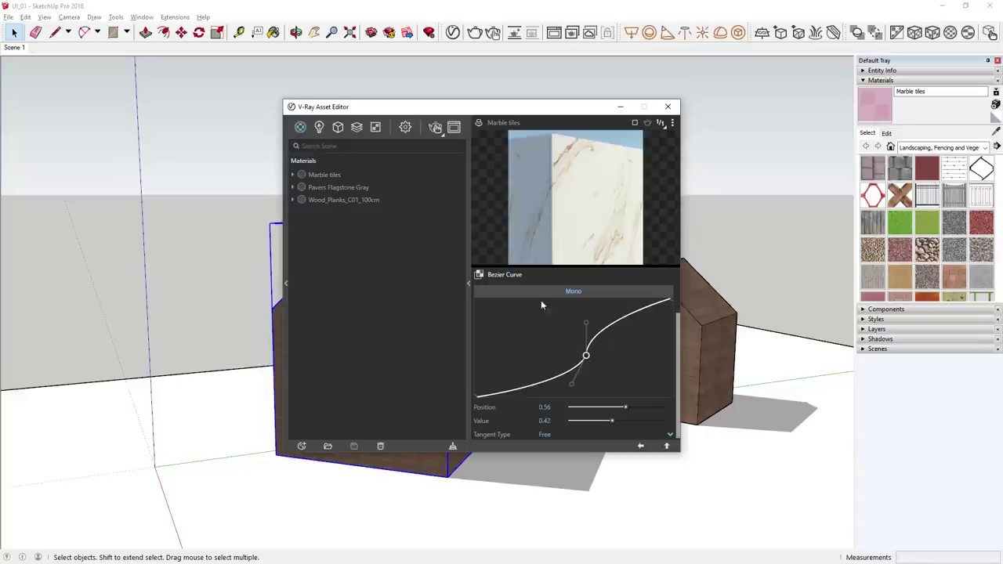
# Return to the Marble tiles settings and expand its texture hierarchy down to the Bitmap.
pyautogui.click(513, 124)
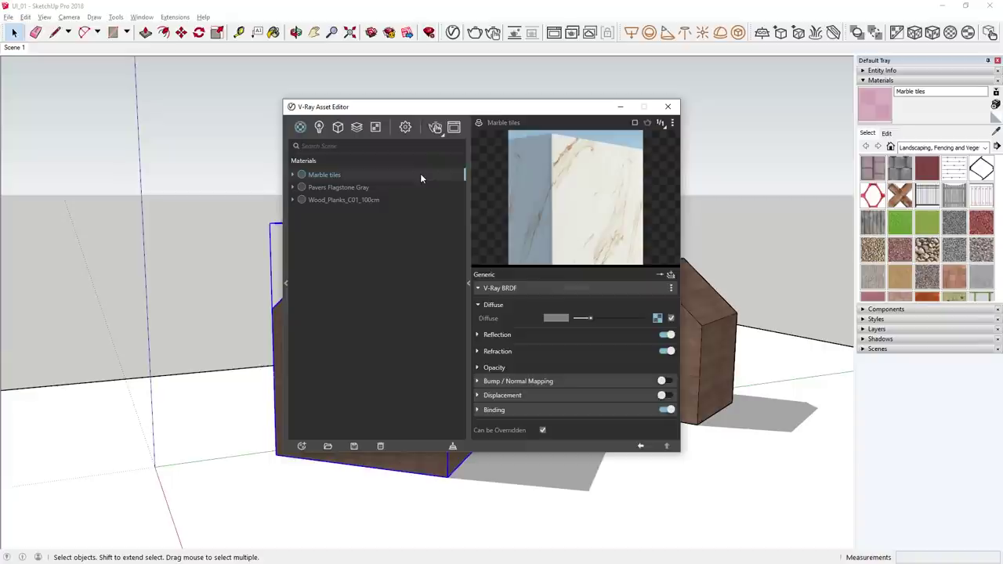
pyautogui.click(292, 176)
pyautogui.click(301, 189)
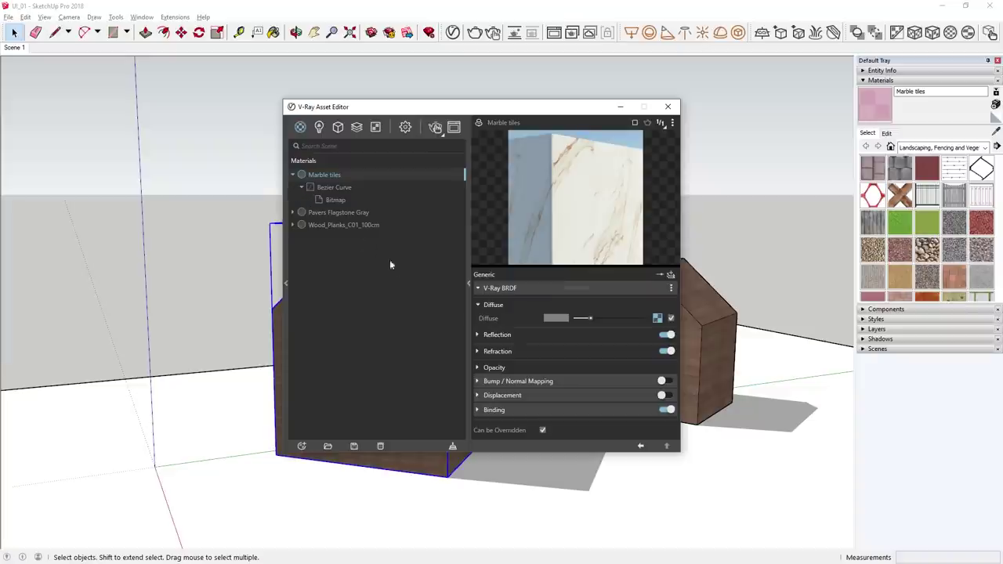
# Expand the Reflection settings and paste the diffuse Bitmap as a copy into the Reflection Color texture slot.
pyautogui.click(490, 335)
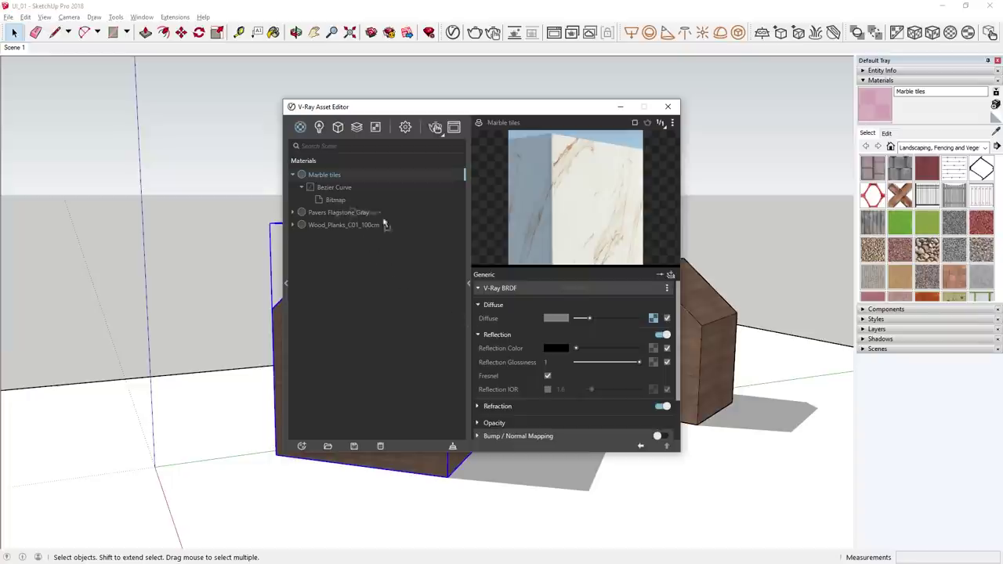
pyautogui.moveTo(642, 347); pyautogui.dragTo(656, 352)
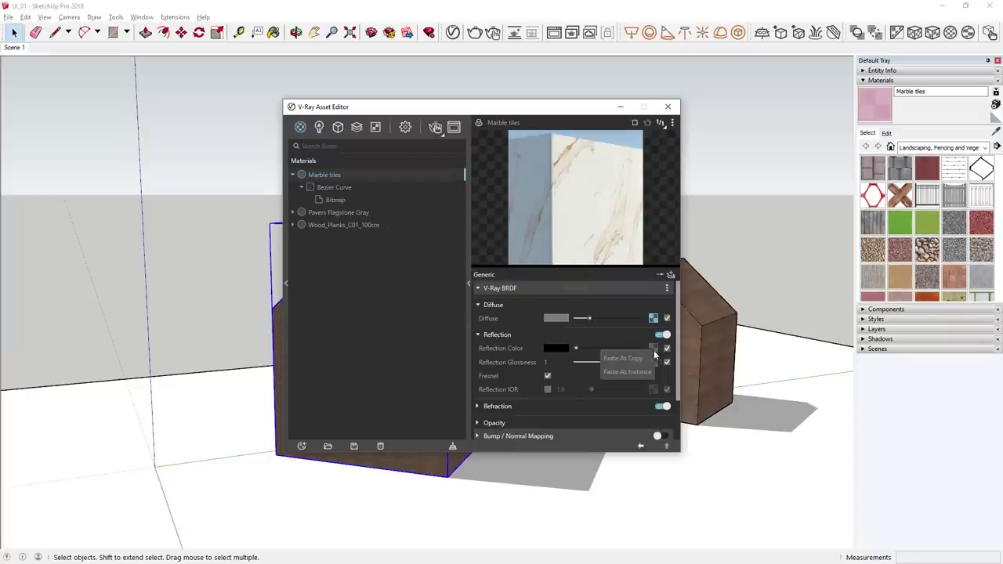
pyautogui.click(621, 358)
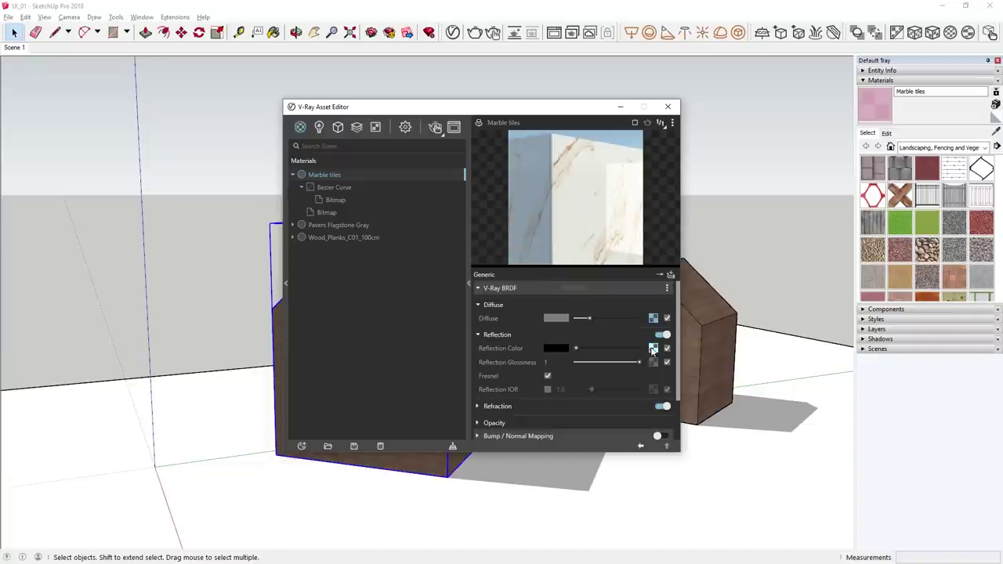
# Wrap the Reflection Color bitmap in a Spline Curve and flatten its Saturation curve to zero in HSV mode.
pyautogui.rightClick(653, 362)
pyautogui.moveTo(634, 396)
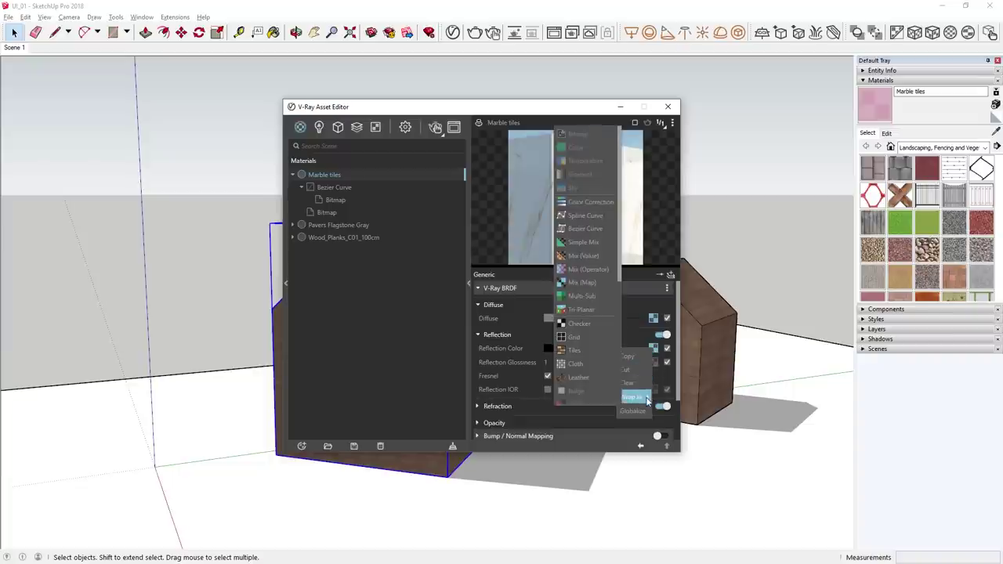
pyautogui.click(580, 216)
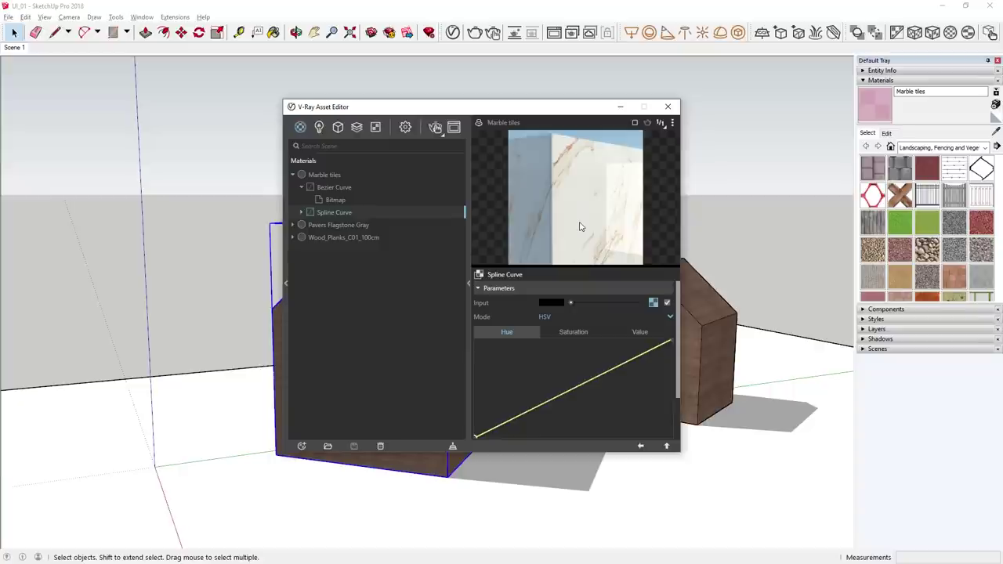
pyautogui.click(572, 333)
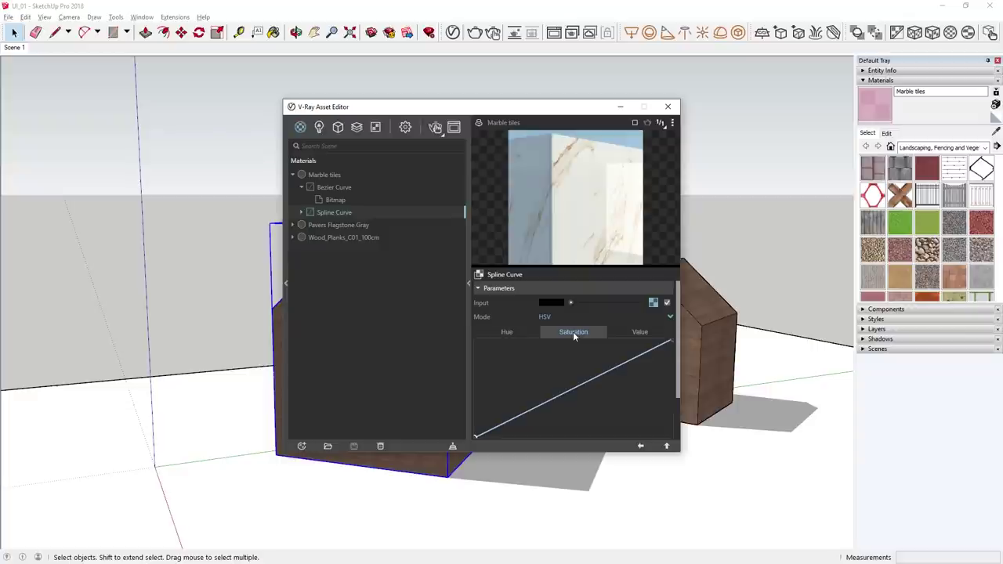
pyautogui.moveTo(587, 383); pyautogui.dragTo(680, 446)
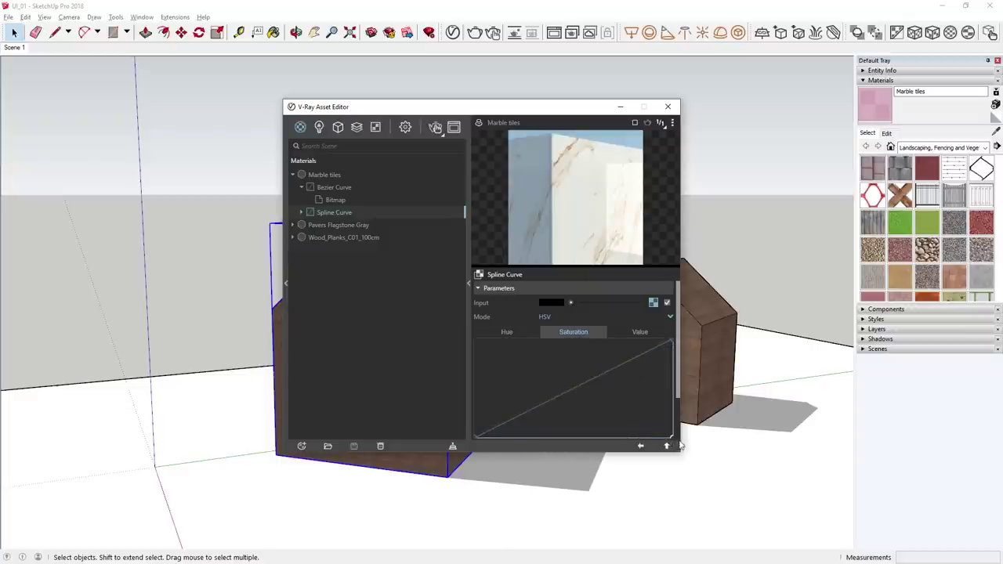
# Steepen the Spline Curve's Value curve with a point at the baseline and one near the upper end, and unlock the preview.
pyautogui.click(644, 332)
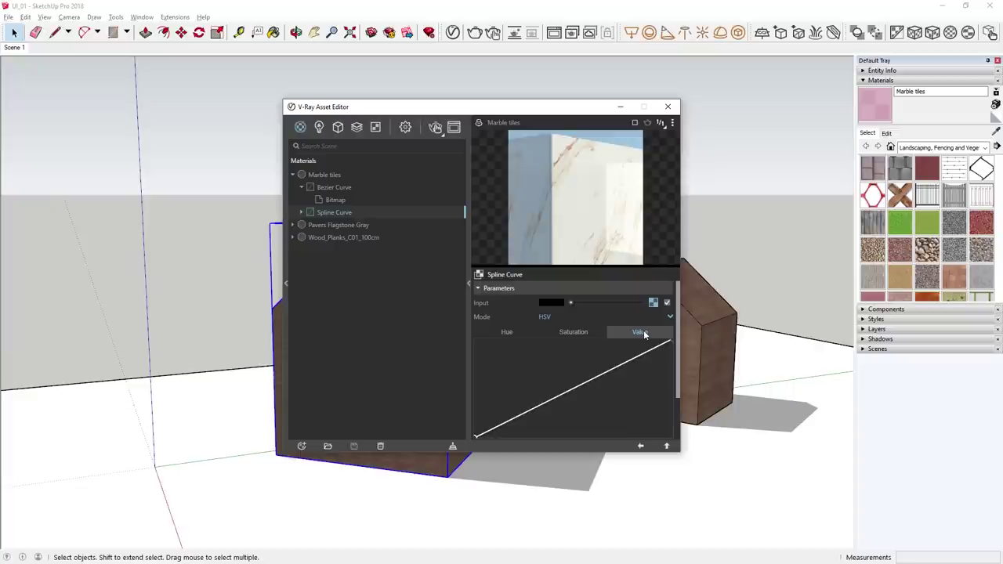
pyautogui.moveTo(622, 365); pyautogui.dragTo(621, 350)
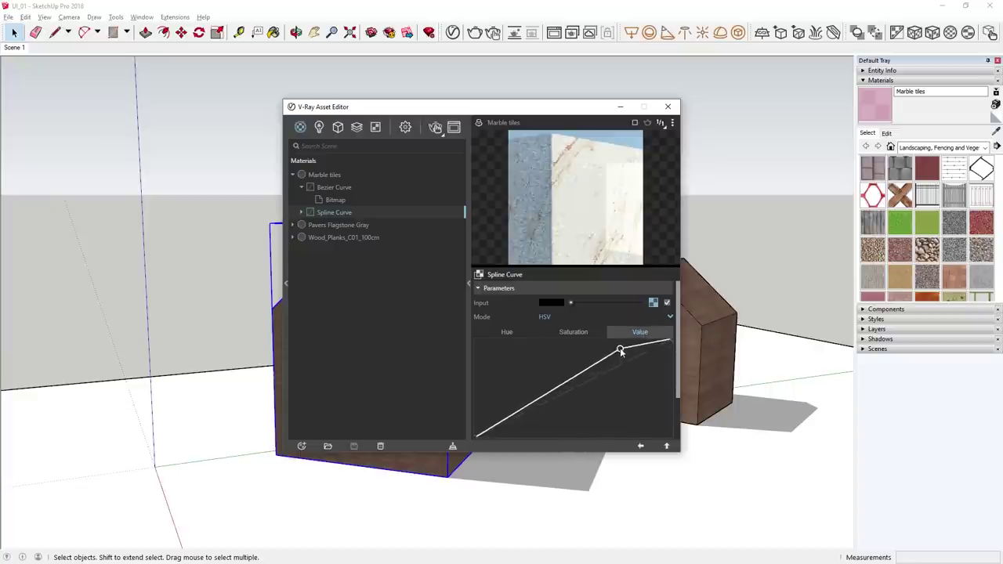
pyautogui.moveTo(575, 377); pyautogui.dragTo(564, 445)
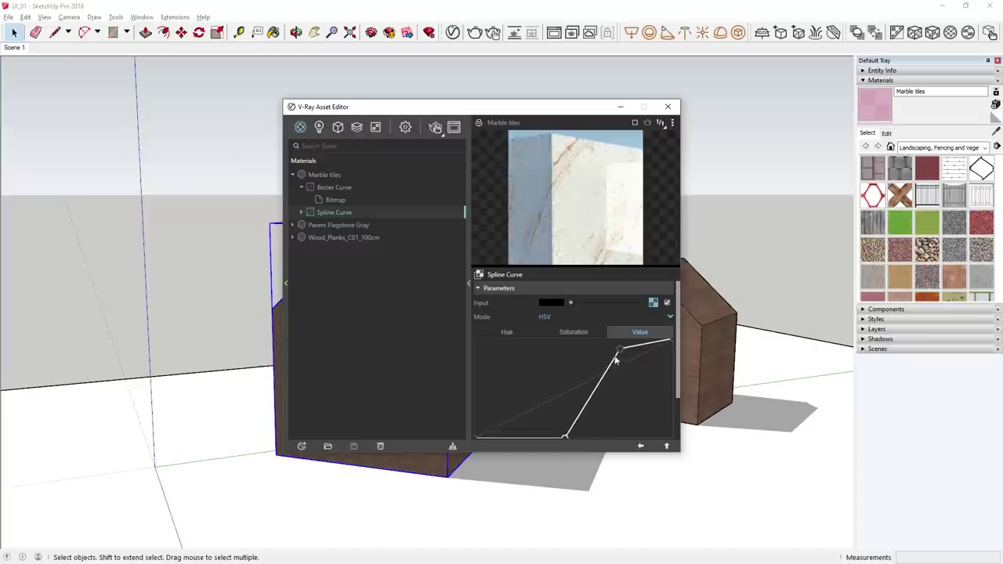
pyautogui.moveTo(671, 347); pyautogui.dragTo(641, 350)
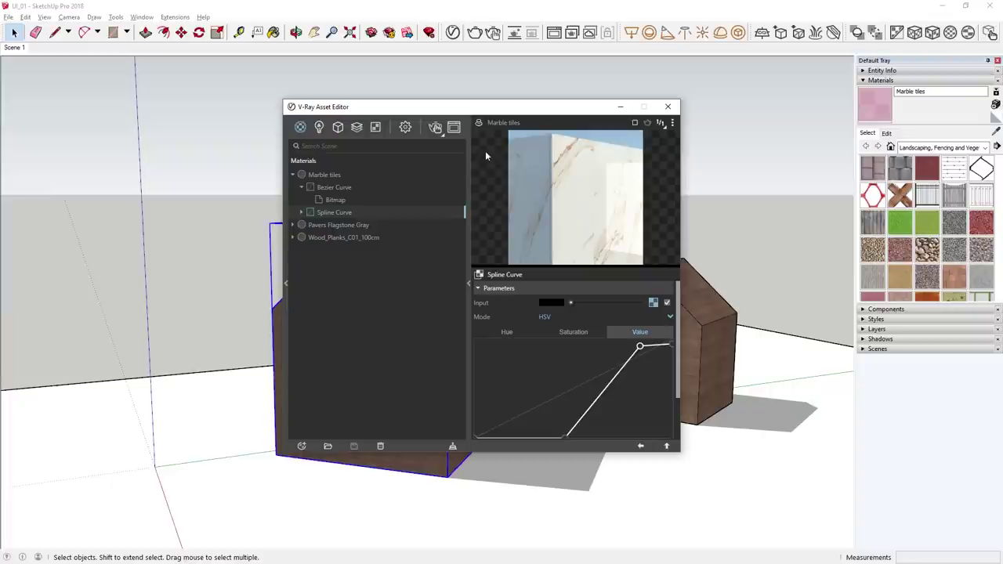
pyautogui.click(481, 125)
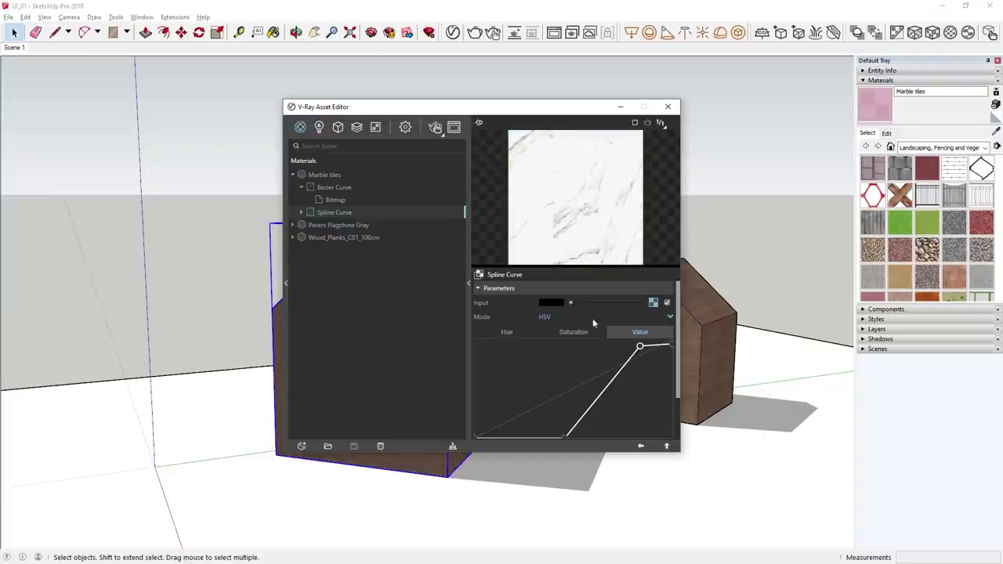
# Shift both points of the reflection texture's Value curve further toward its upper end, and set Marble tiles' Reflection Glossiness to 0.95.
pyautogui.moveTo(640, 348)
pyautogui.mouseDown()
pyautogui.moveTo(616, 348)
pyautogui.moveTo(646, 346)
pyautogui.mouseUp()
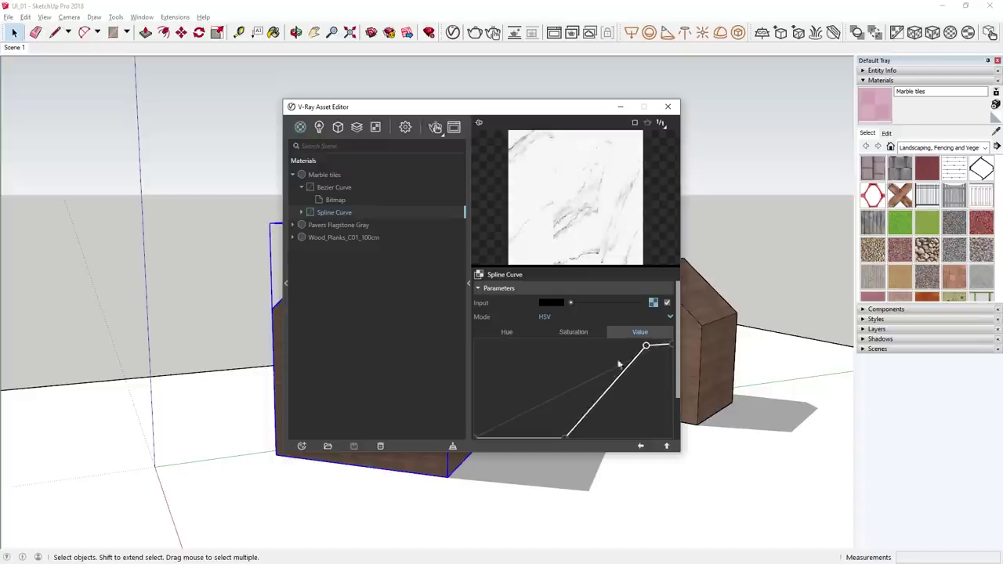
pyautogui.moveTo(565, 438)
pyautogui.mouseDown()
pyautogui.moveTo(602, 439)
pyautogui.moveTo(577, 440)
pyautogui.mouseUp()
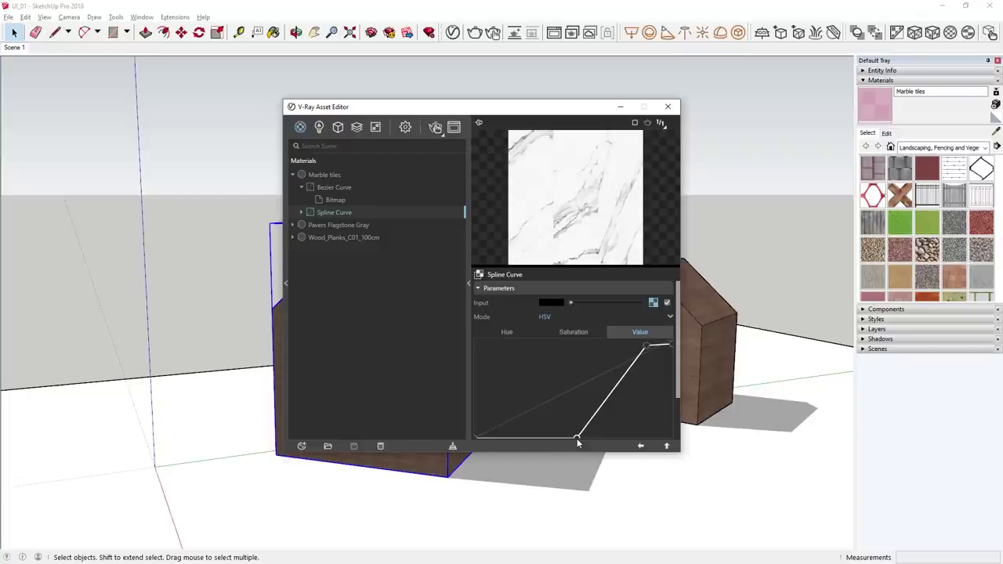
pyautogui.click(667, 446)
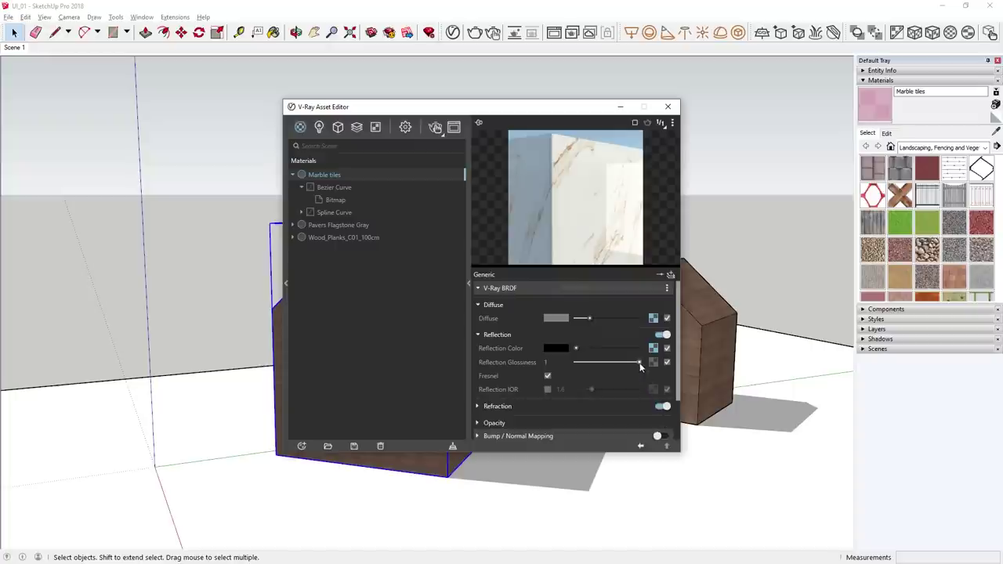
pyautogui.moveTo(640, 363); pyautogui.dragTo(637, 363)
# Enable Bump / Normal Mapping on Marble tiles and paste the reflection Spline Curve as a copy into the Bump Map texture slot.
pyautogui.moveTo(678, 366); pyautogui.dragTo(672, 408)
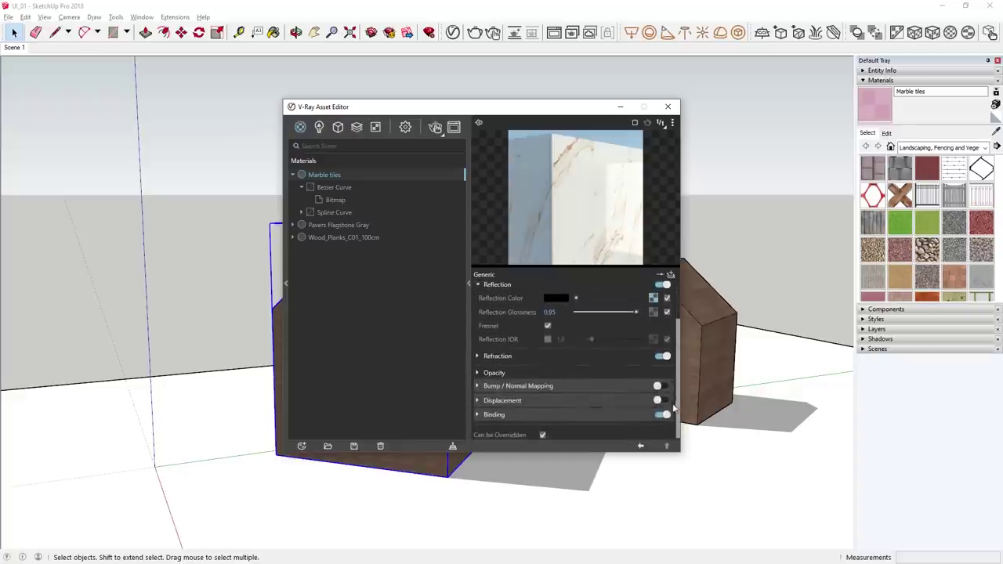
pyautogui.click(658, 385)
pyautogui.click(637, 386)
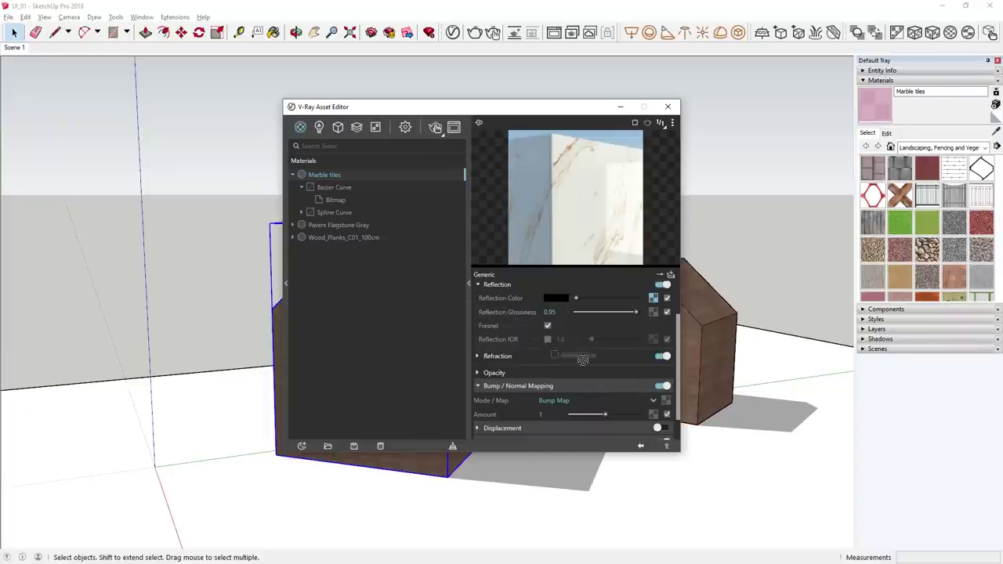
pyautogui.rightClick(667, 404)
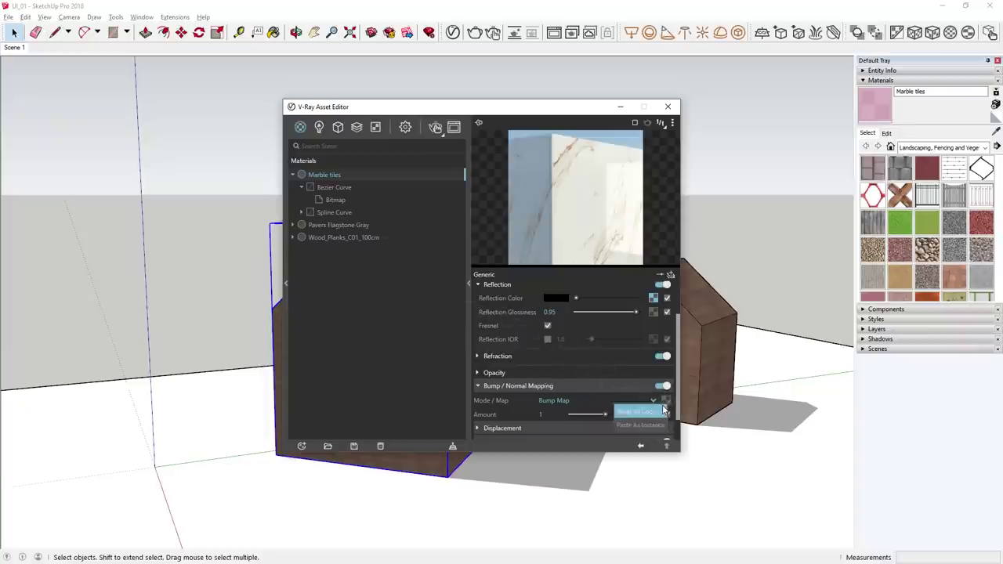
pyautogui.click(656, 413)
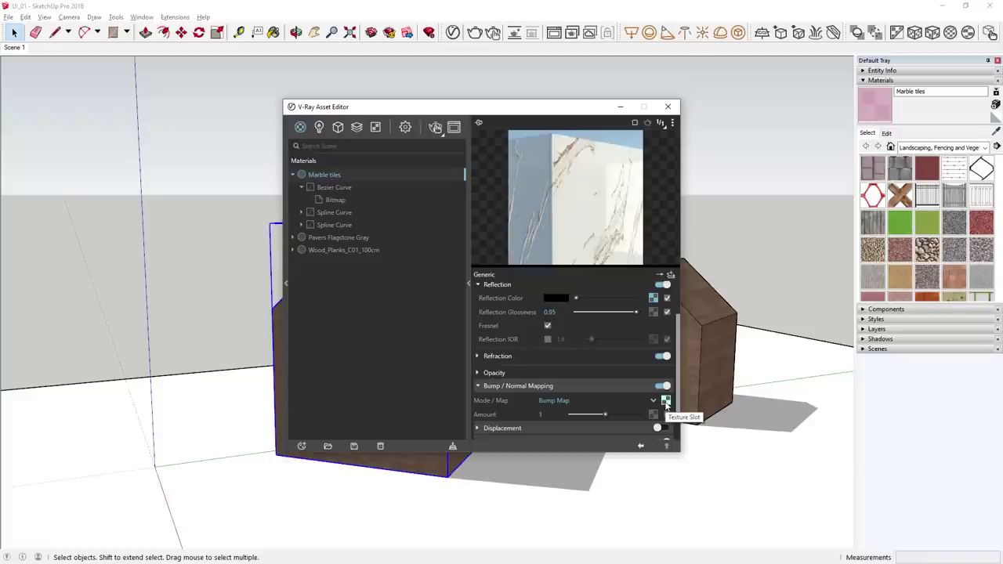
# Steepen the bump Spline Curve's Value curve by moving its upper point toward the middle, and set the bump Amount to 0.26.
pyautogui.click(665, 402)
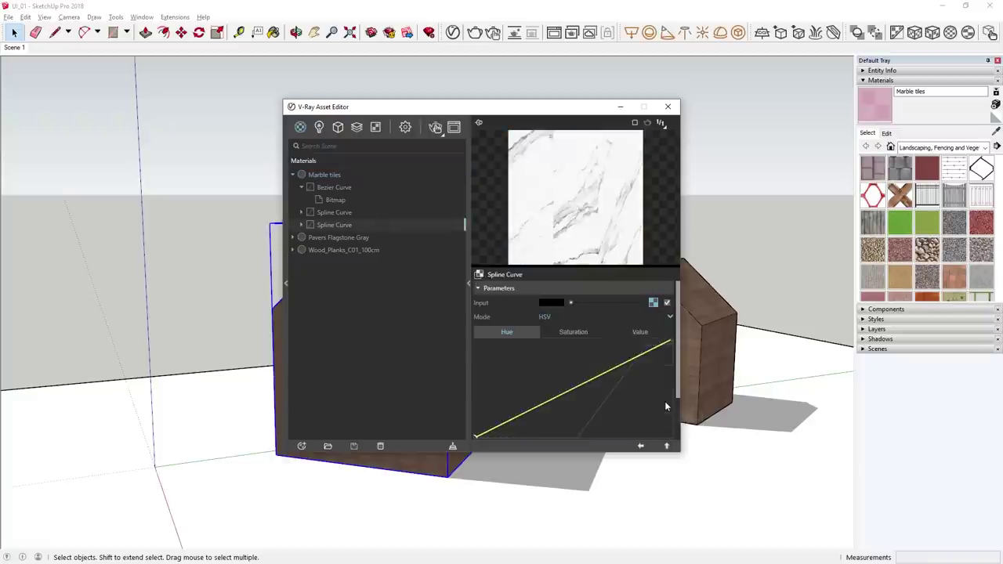
pyautogui.click(638, 333)
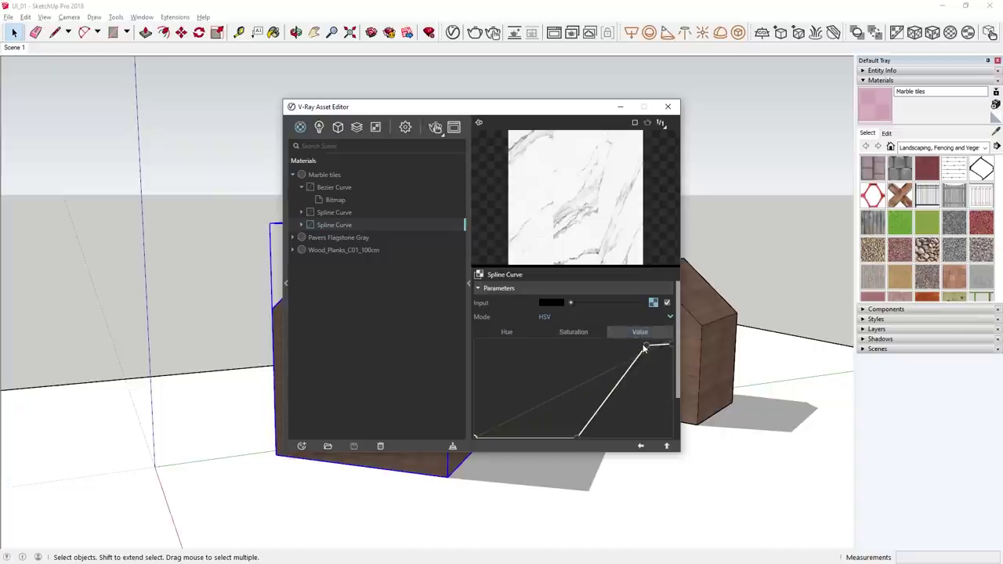
pyautogui.moveTo(643, 346); pyautogui.dragTo(623, 349)
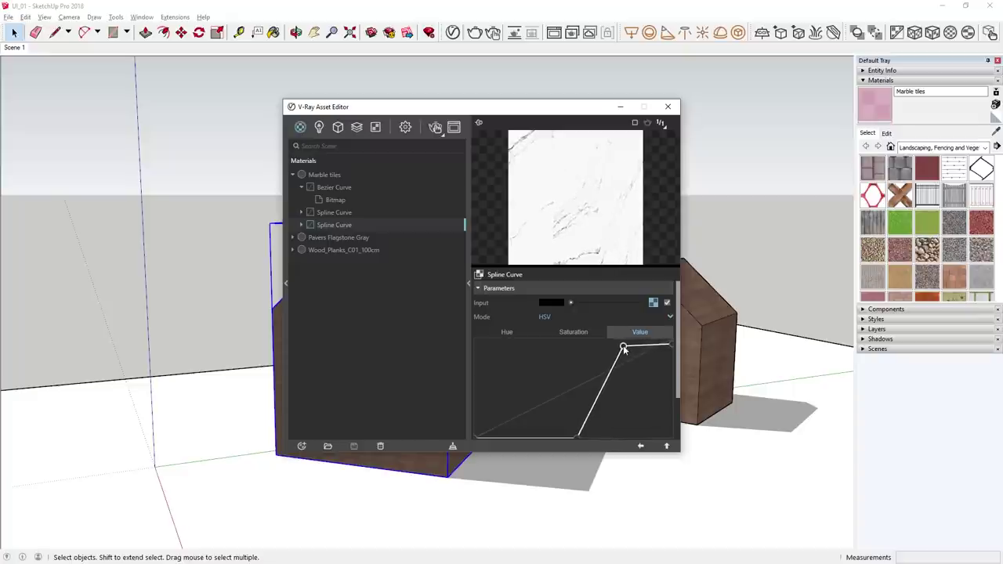
pyautogui.click(667, 446)
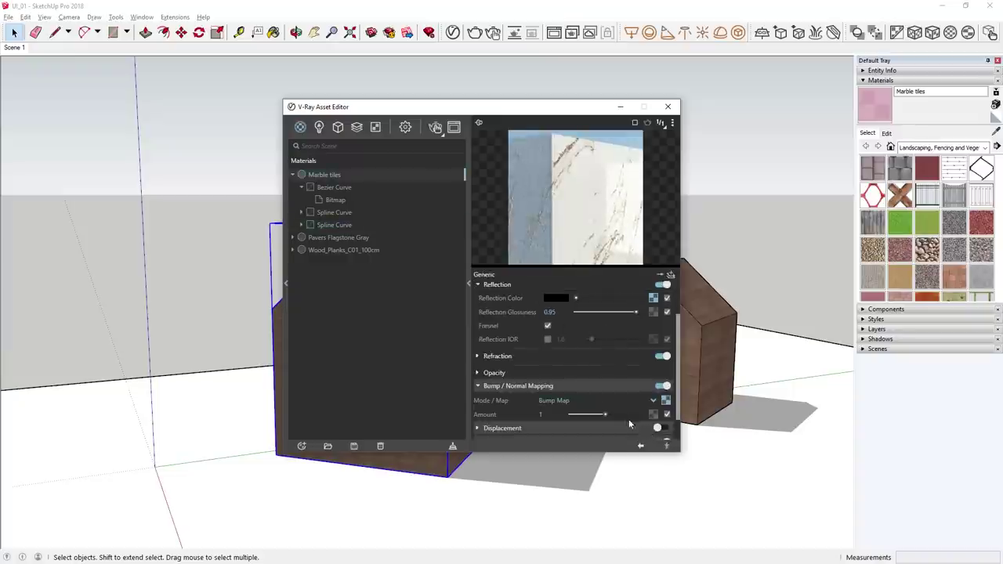
pyautogui.moveTo(606, 415); pyautogui.dragTo(580, 417)
# Rename the bump Spline Curve as Bump, the reflection Spline Curve as Reflection and the Bezier Curve as Diffuse, and collapse the Diffuse entry.
pyautogui.click(326, 225)
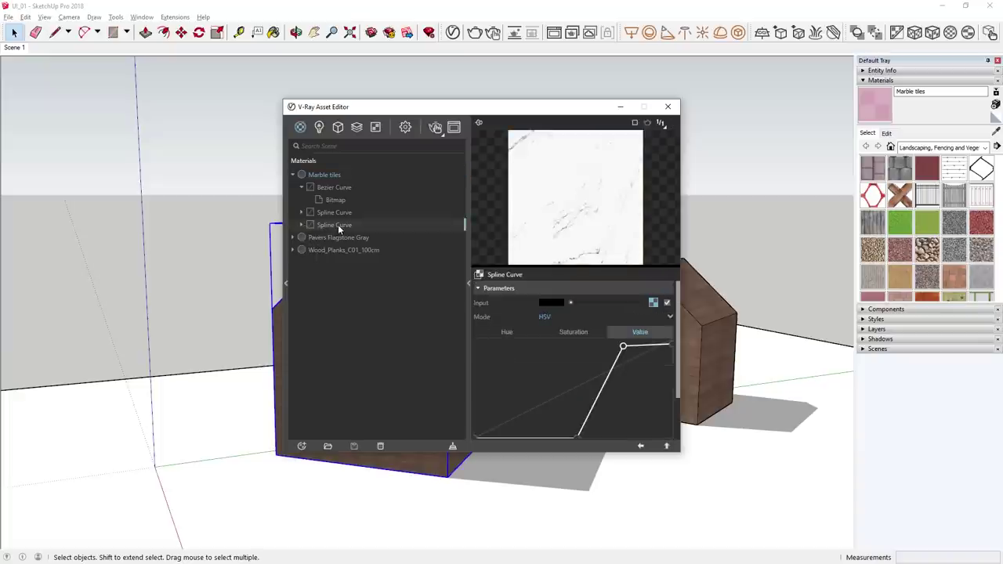
pyautogui.doubleClick(339, 225)
pyautogui.write('Ramp')
pyautogui.click(337, 212)
pyautogui.doubleClick(336, 212)
pyautogui.write('Reflection')
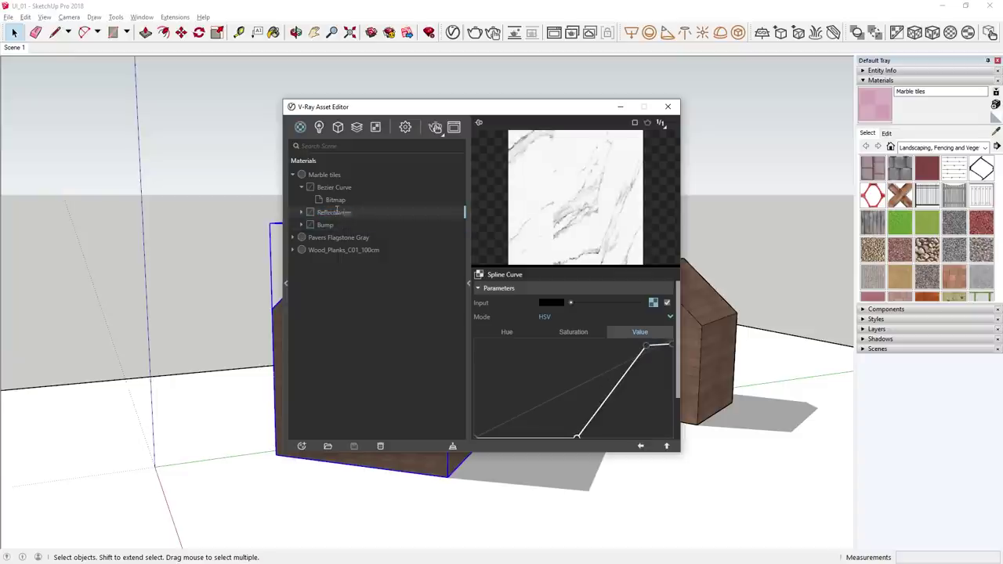
pyautogui.press('Return')
pyautogui.click(335, 188)
pyautogui.doubleClick(335, 188)
pyautogui.write('Diffuse')
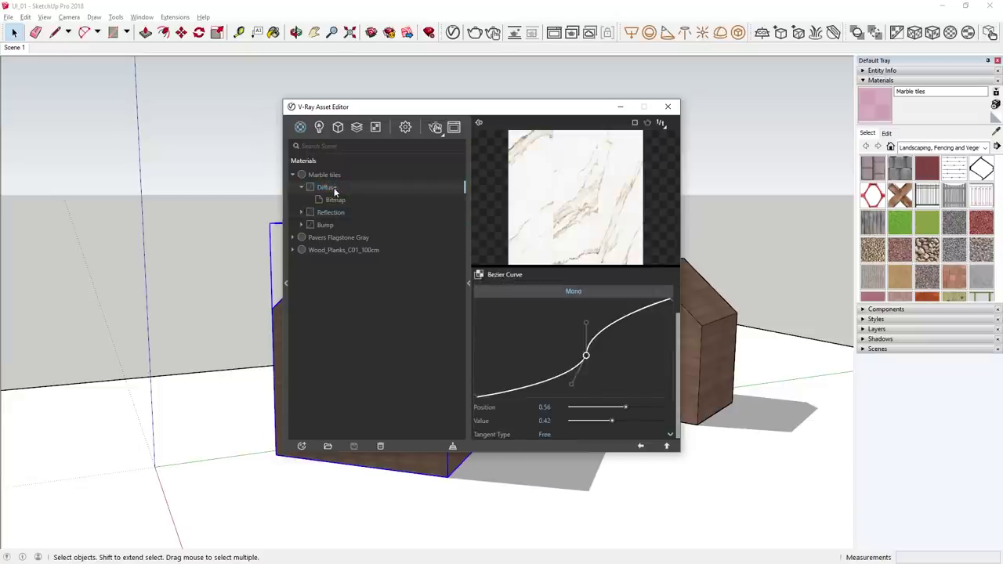
pyautogui.click(301, 187)
# Add the Marble tiles material to the Custom library and reload that library.
pyautogui.click(317, 174)
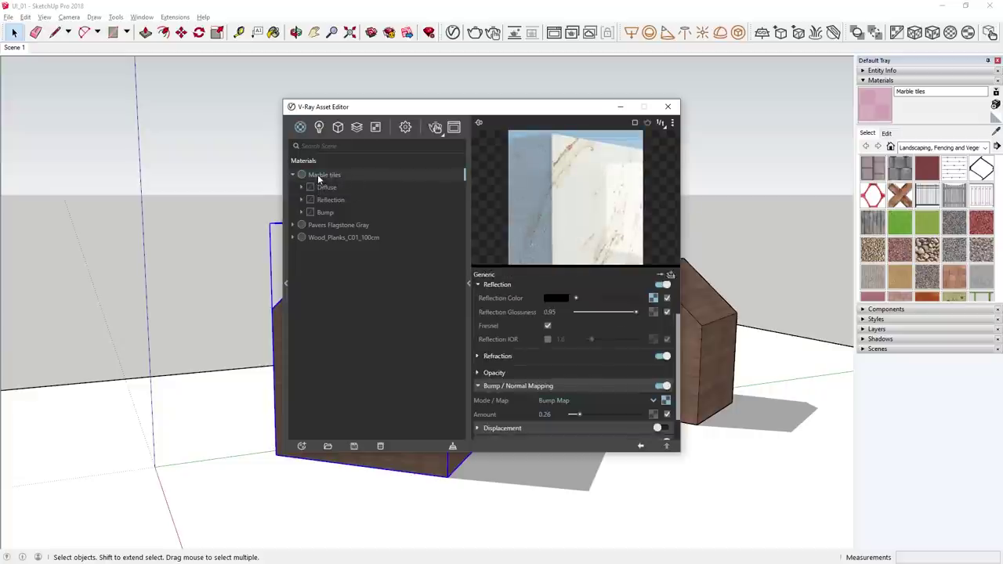
pyautogui.click(287, 282)
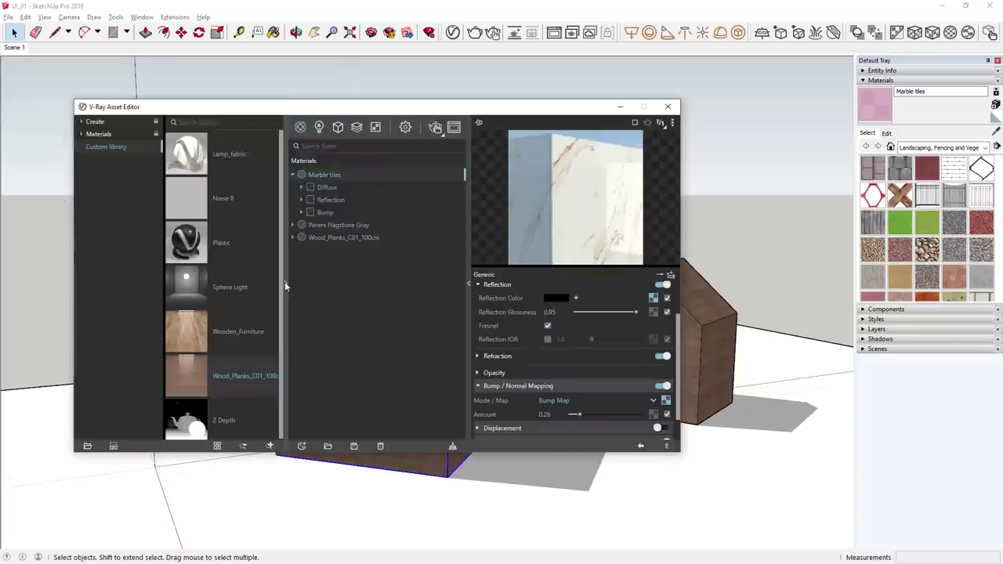
pyautogui.moveTo(322, 177); pyautogui.dragTo(282, 244)
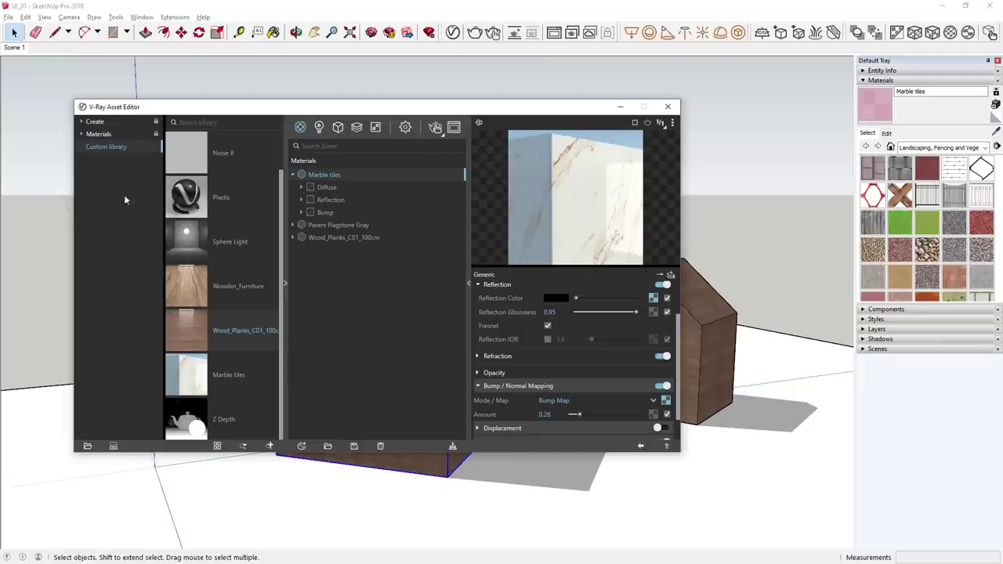
pyautogui.rightClick(115, 151)
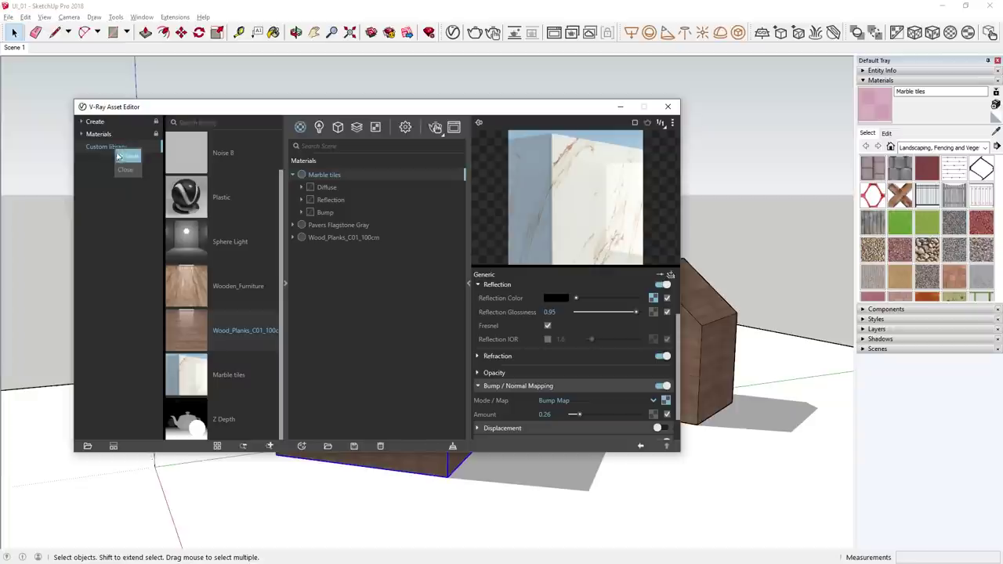
pyautogui.click(139, 160)
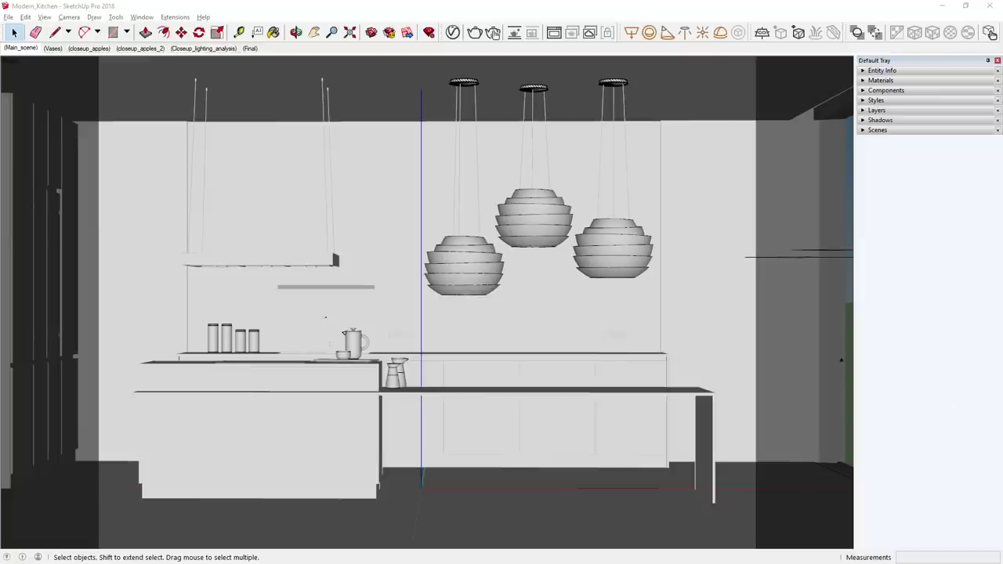
# In the kitchen scene's render settings, set the Denoiser engine to NVIDIA AI, and check it with an interactive render.
pyautogui.click(454, 34)
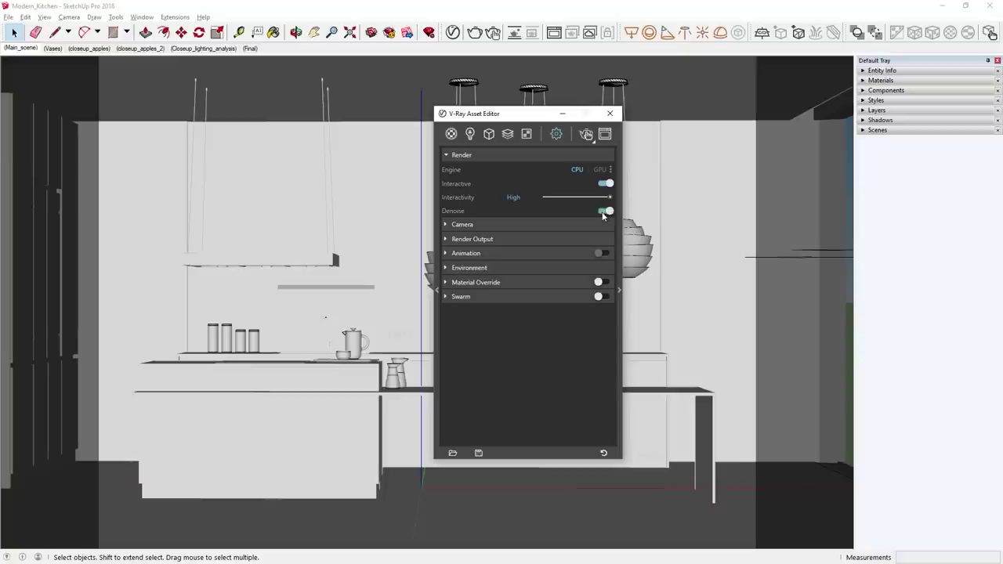
pyautogui.click(619, 221)
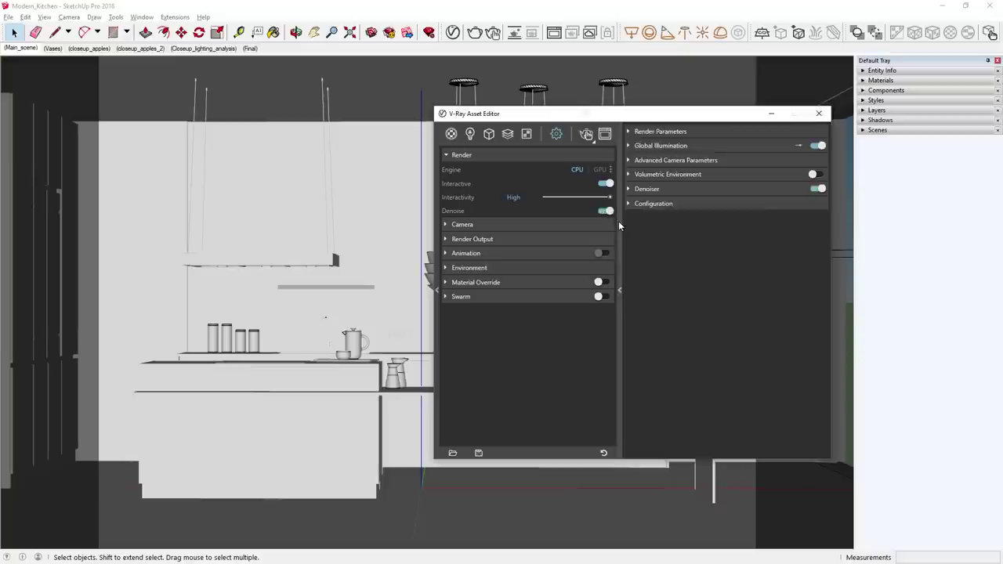
pyautogui.click(644, 191)
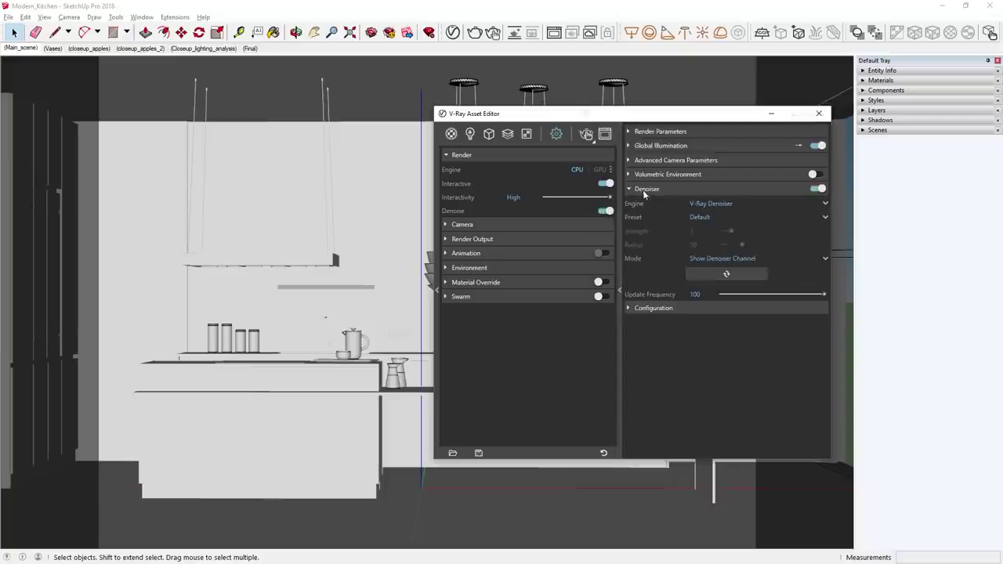
pyautogui.click(692, 204)
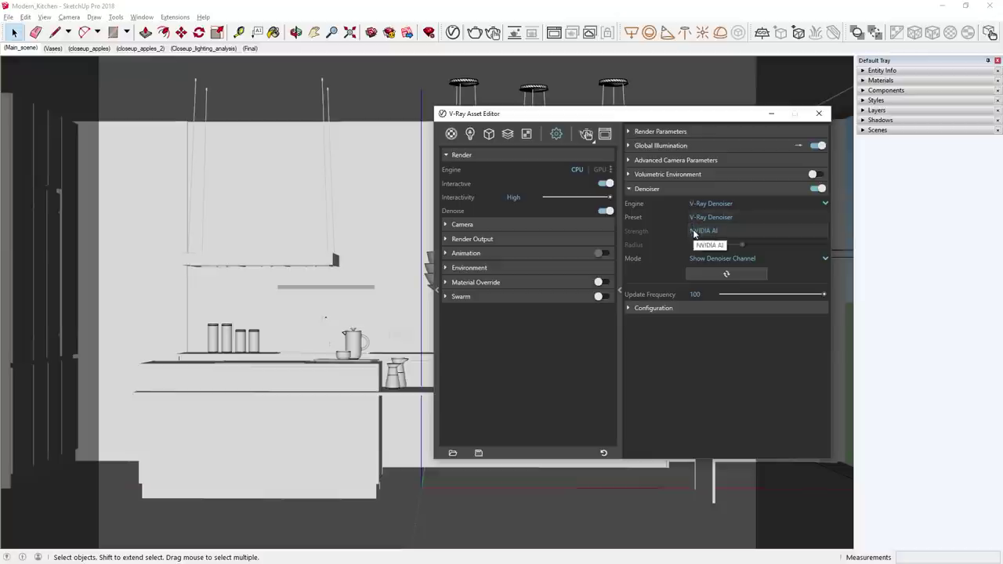
pyautogui.click(694, 232)
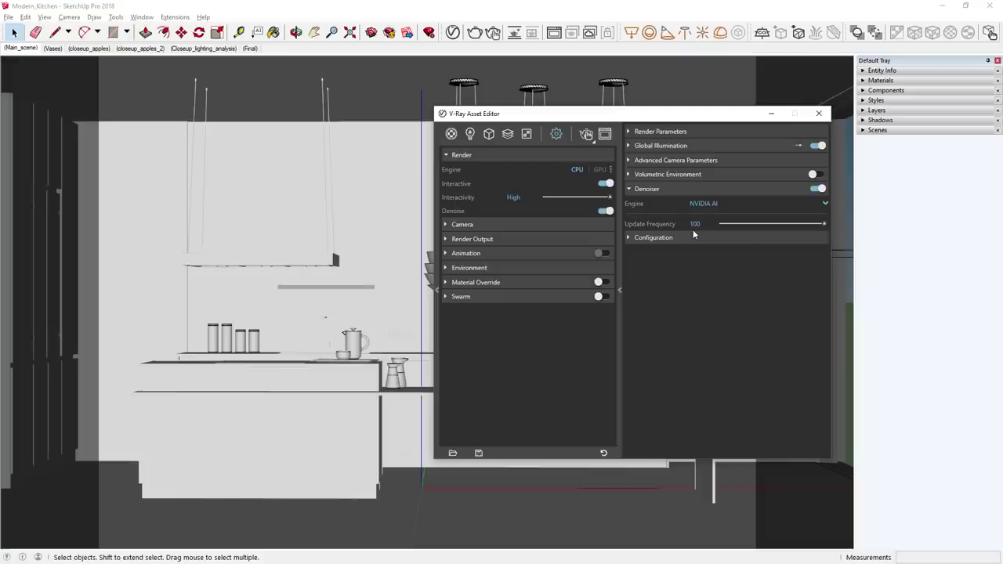
pyautogui.click(644, 190)
pyautogui.click(621, 220)
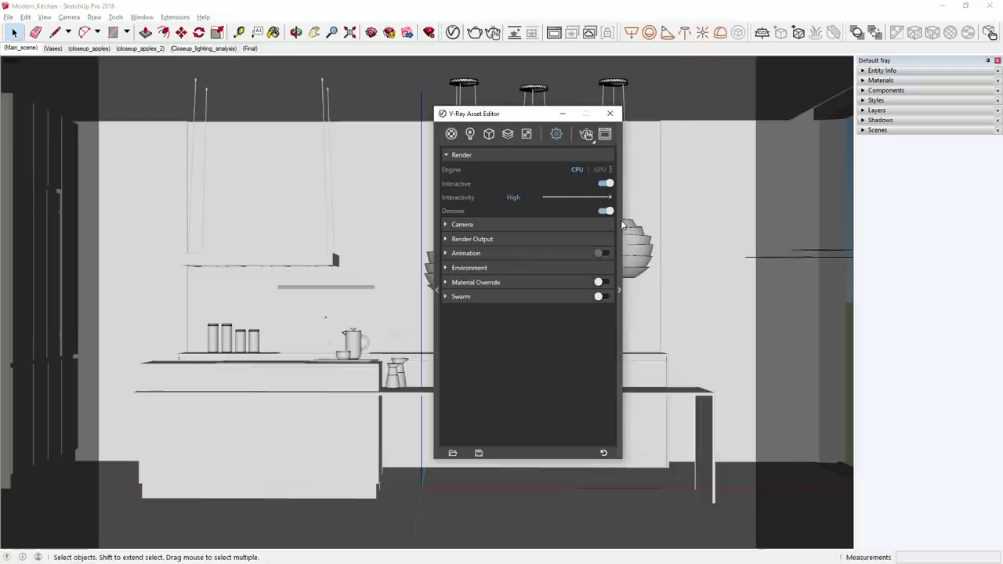
pyautogui.click(586, 134)
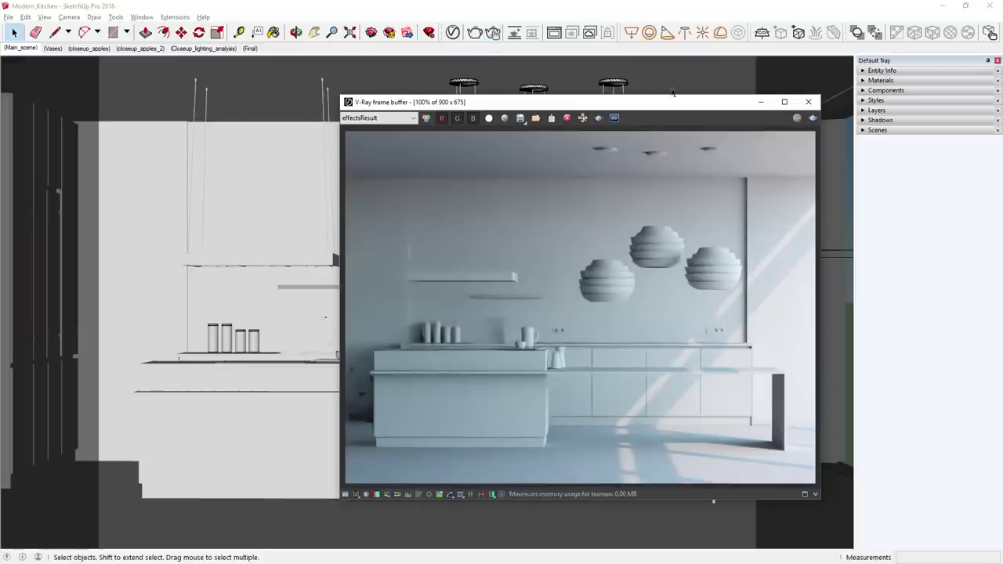
pyautogui.click(807, 104)
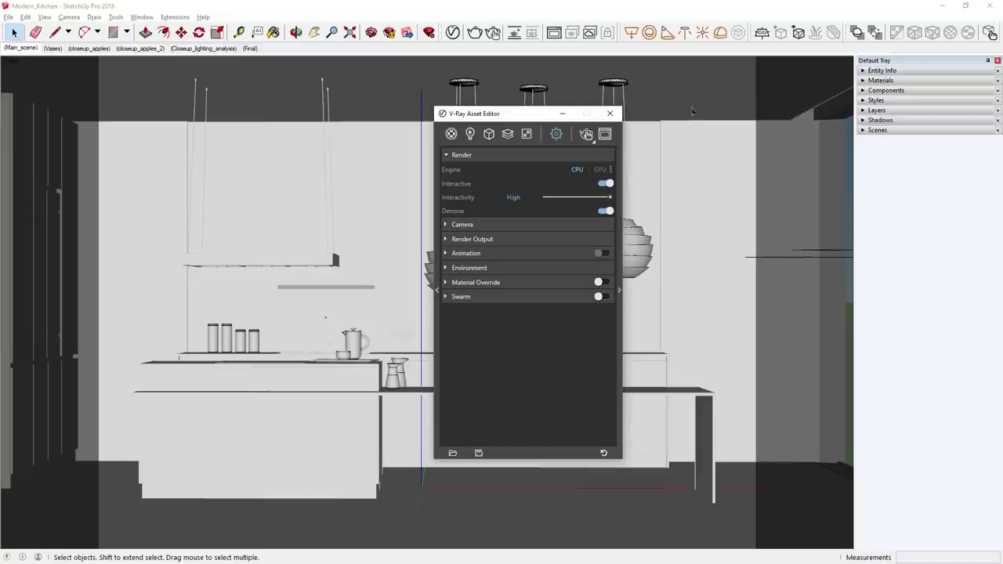
# Import the Marble_tiles material from the Custom library into the kitchen scene's materials.
pyautogui.click(452, 134)
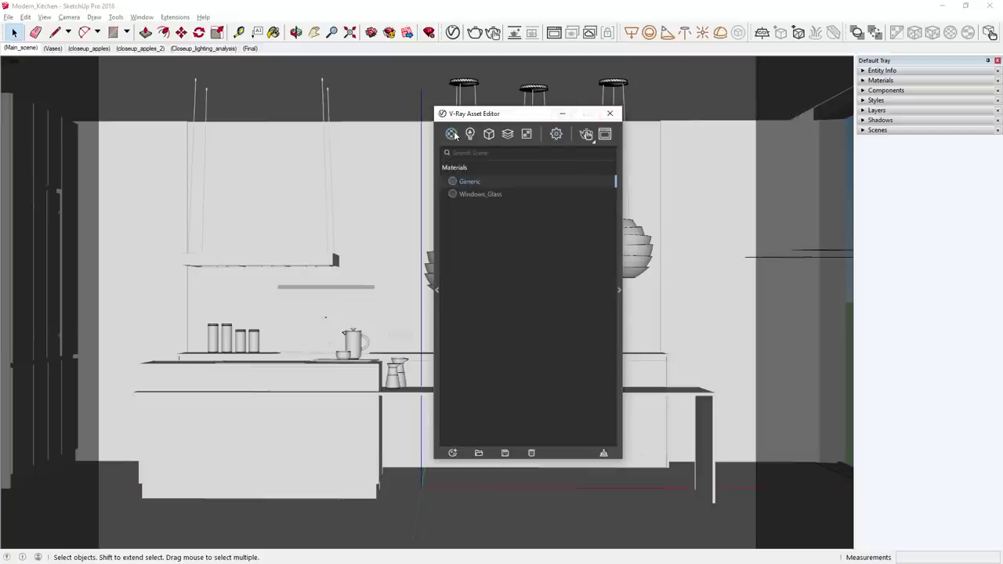
pyautogui.click(436, 162)
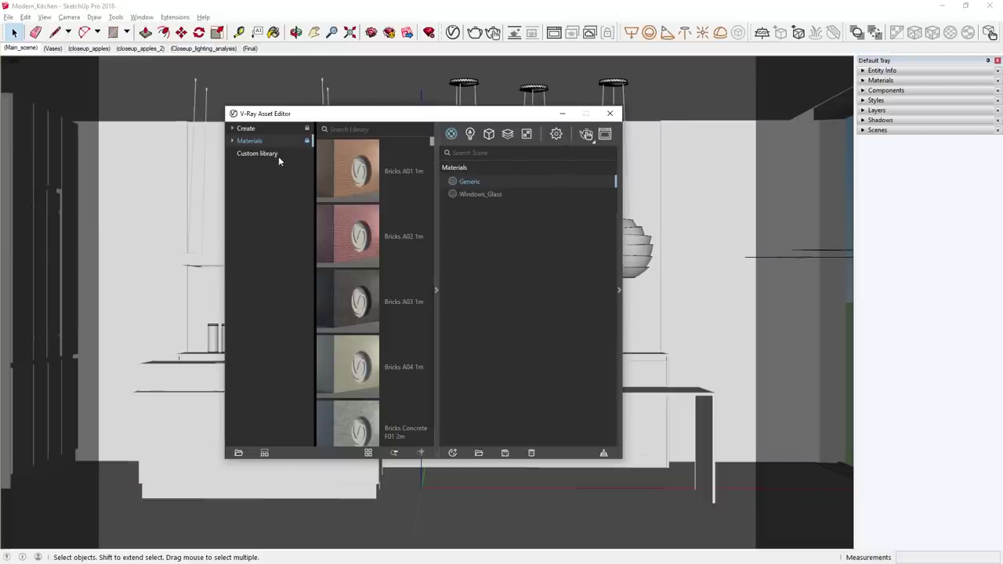
pyautogui.click(257, 153)
pyautogui.moveTo(352, 241); pyautogui.dragTo(482, 239)
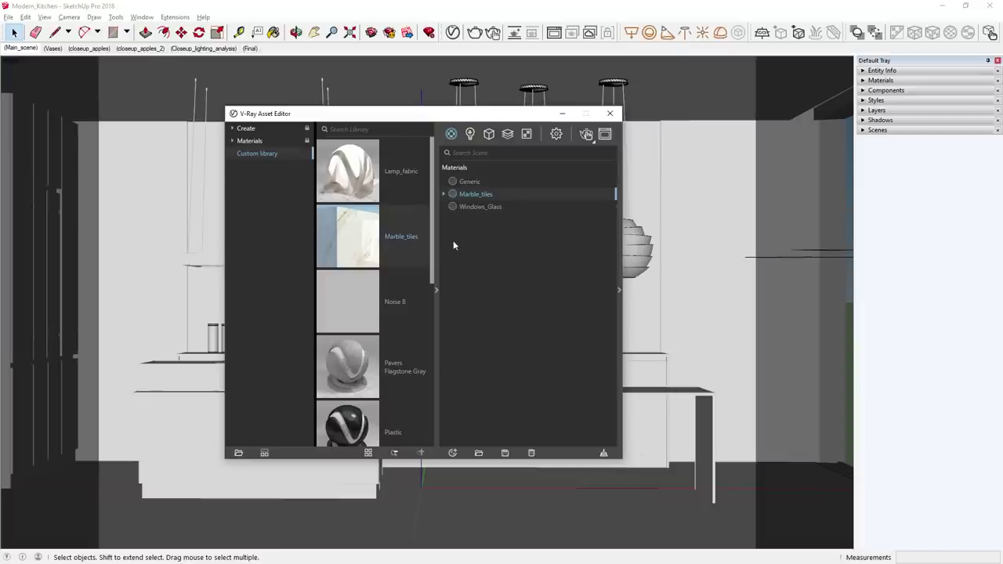
# Apply the Marble_tiles material to the kitchen's back wall behind the pendant lamps.
pyautogui.moveTo(444, 120); pyautogui.dragTo(280, 115)
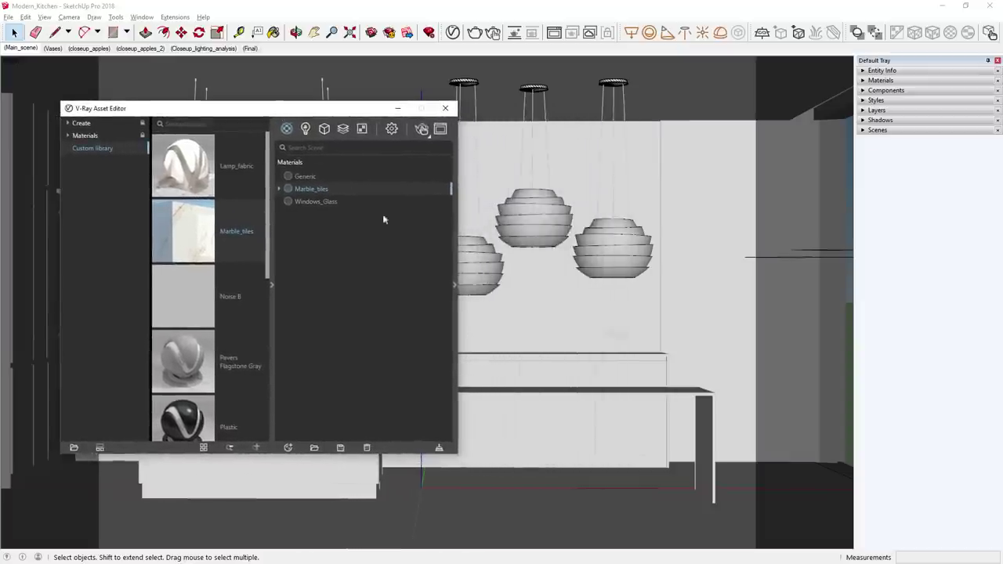
pyautogui.click(553, 309)
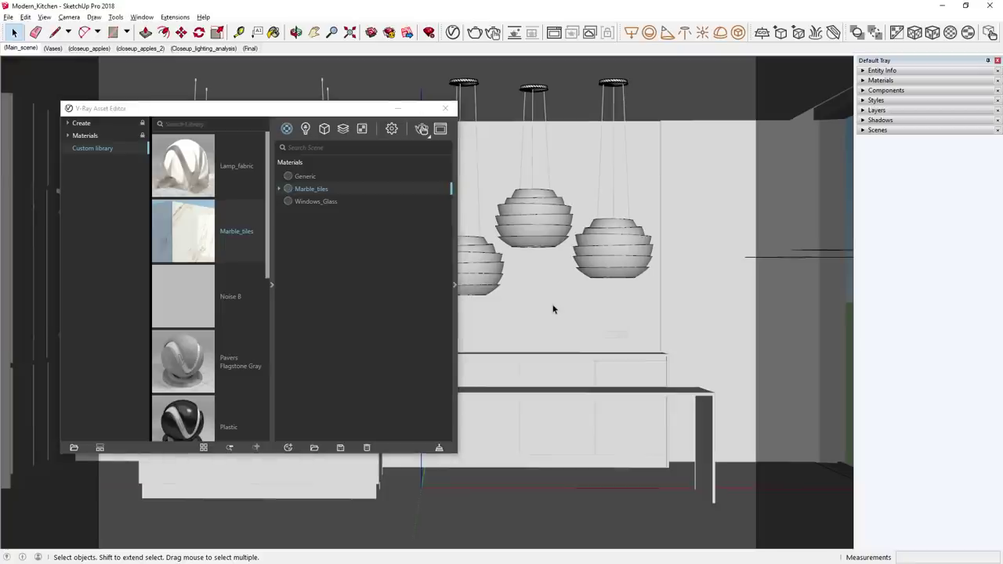
pyautogui.rightClick(326, 192)
pyautogui.click(348, 212)
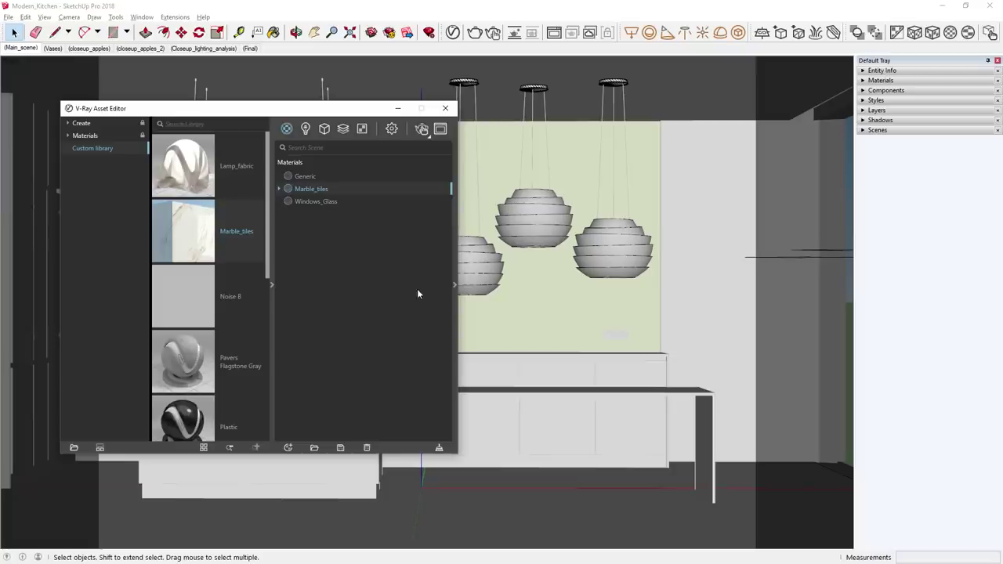
# Set the Marble_tiles material's binding Texture Mode to Custom mode and link its diffuse bitmap as the binding texture.
pyautogui.click(453, 312)
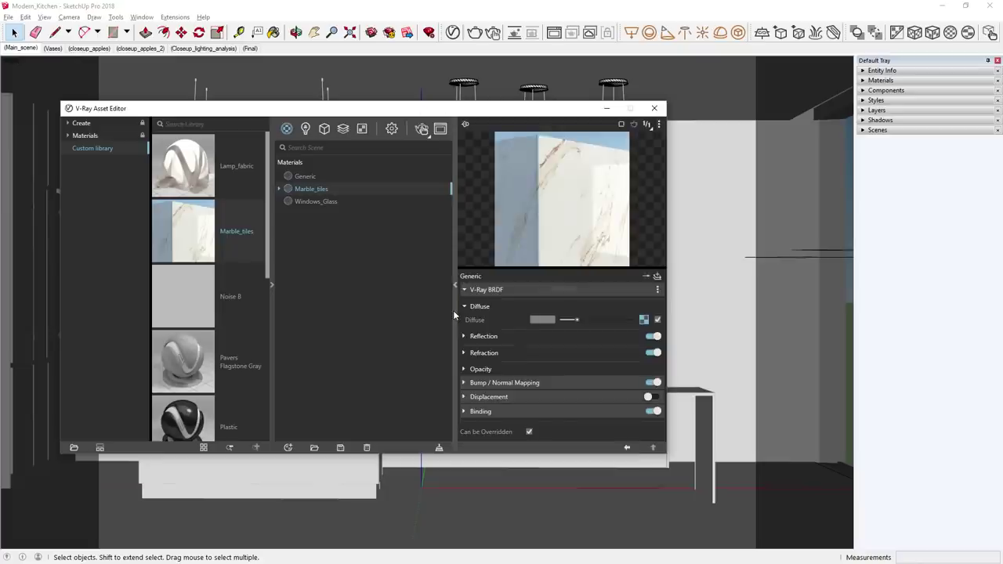
pyautogui.click(481, 411)
pyautogui.scroll(-1, 498, 406)
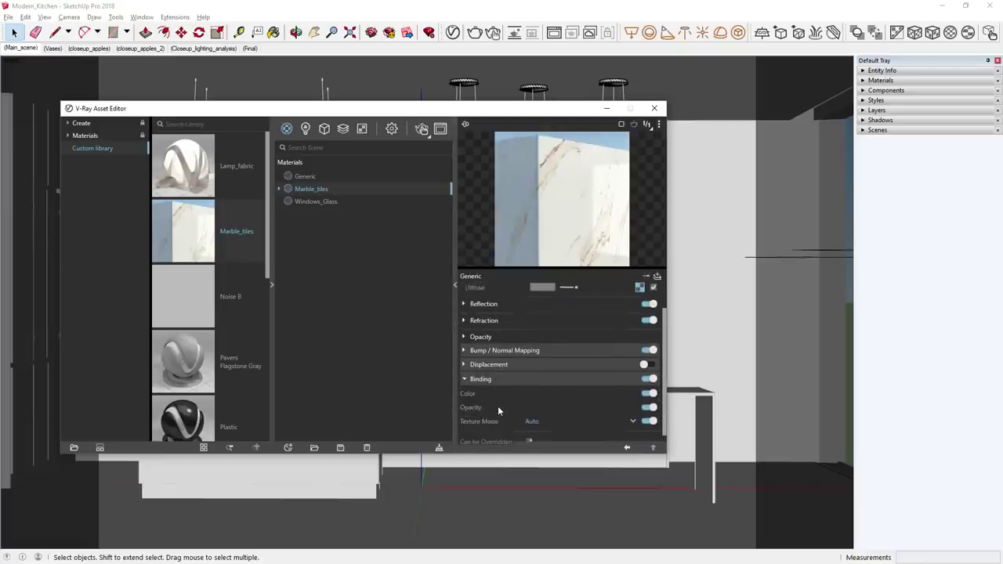
pyautogui.click(543, 417)
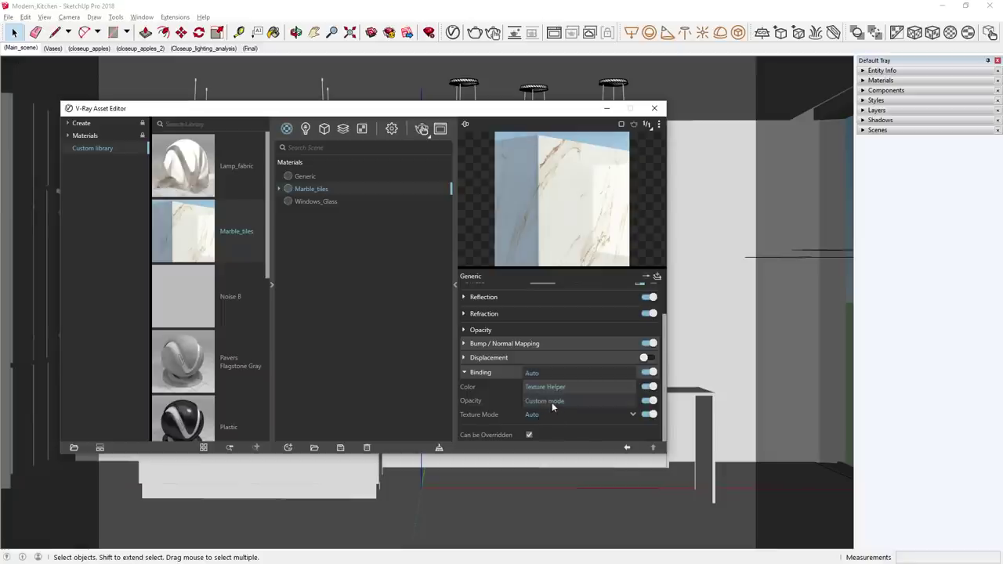
pyautogui.click(552, 401)
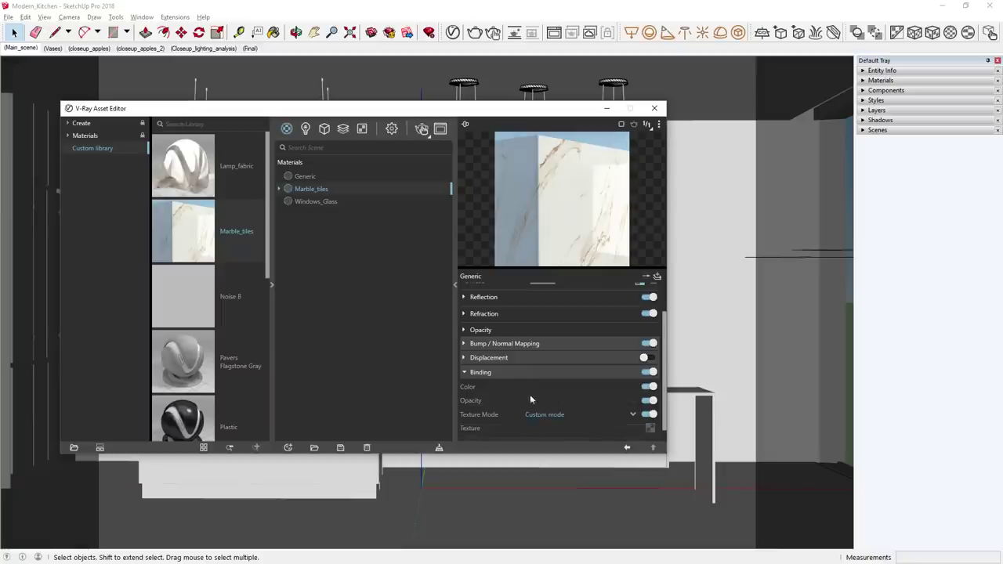
pyautogui.click(279, 189)
pyautogui.click(288, 201)
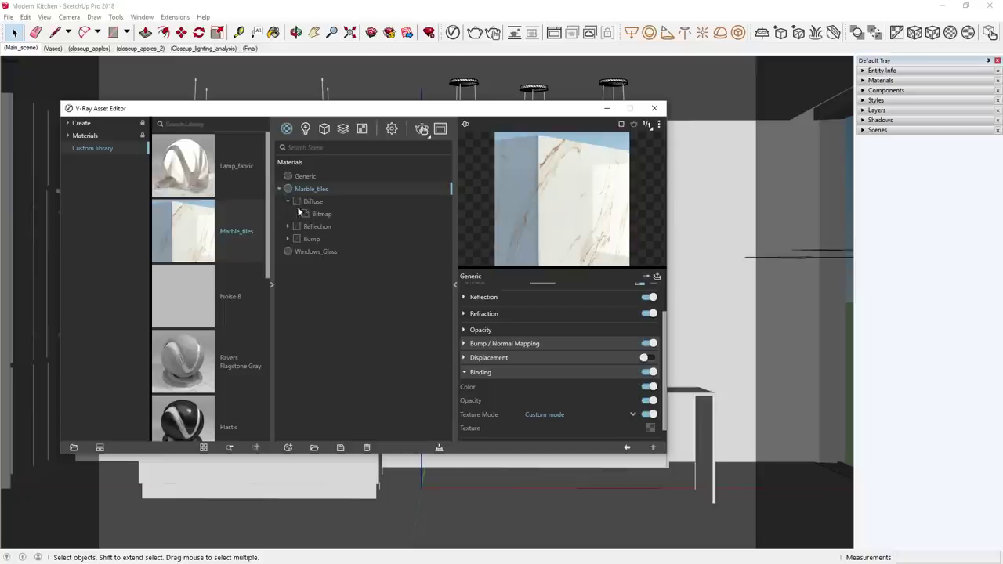
pyautogui.rightClick(650, 428)
pyautogui.click(649, 424)
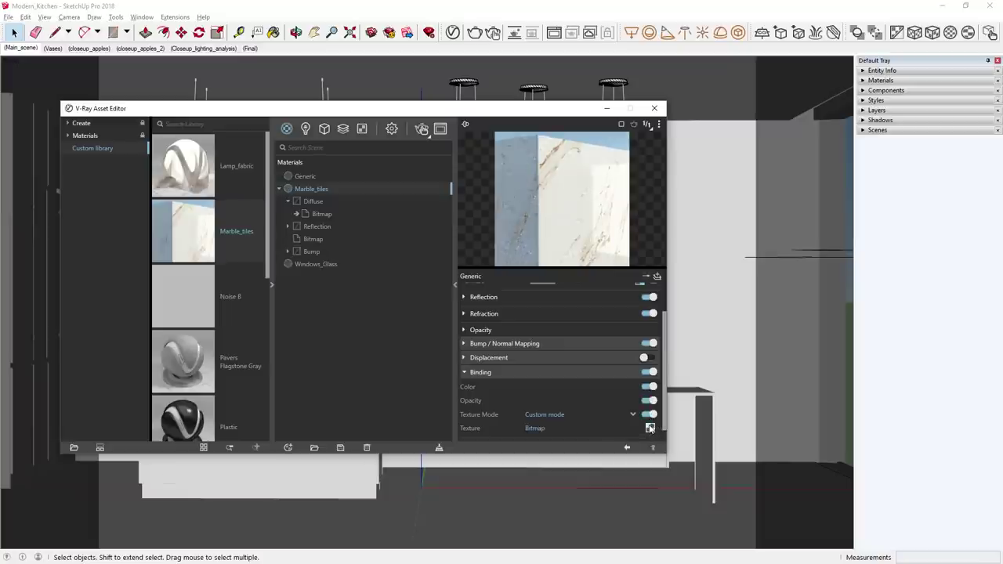
pyautogui.click(456, 388)
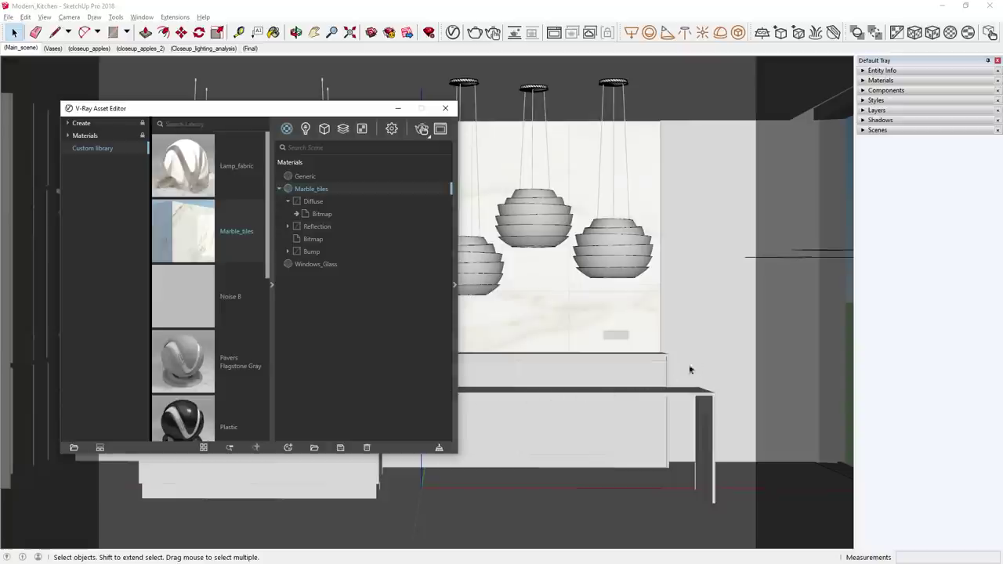
# Set the Marble_tiles texture width to 2.54 cm in the SketchUp material settings.
pyautogui.click(880, 81)
pyautogui.doubleClick(885, 252)
pyautogui.write('2.5')
pyautogui.press('Return')
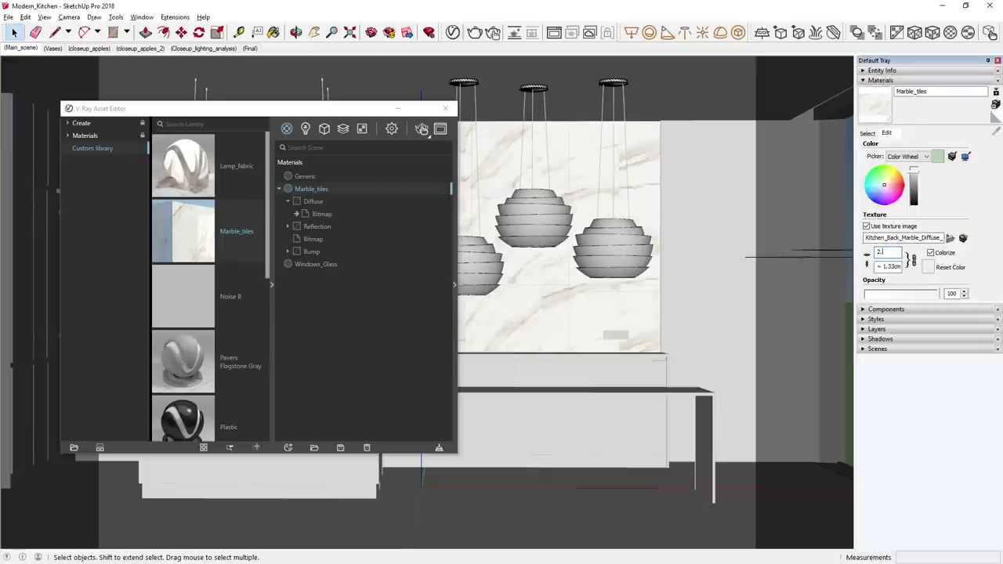
pyautogui.write('4')
pyautogui.press('Return')
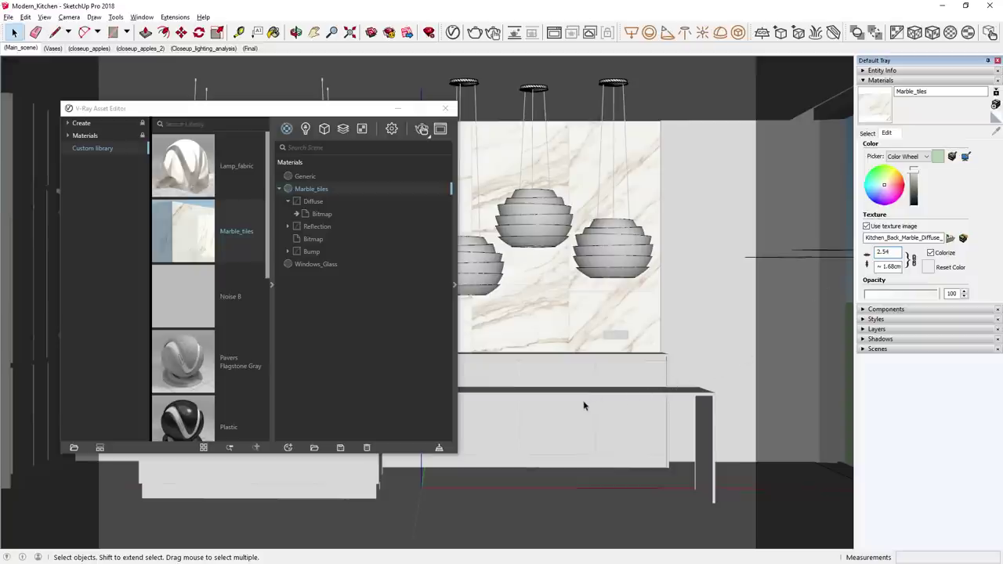
# Return the Marble_tiles binding Texture Mode to Auto and collapse the material's settings and texture tree.
pyautogui.click(454, 403)
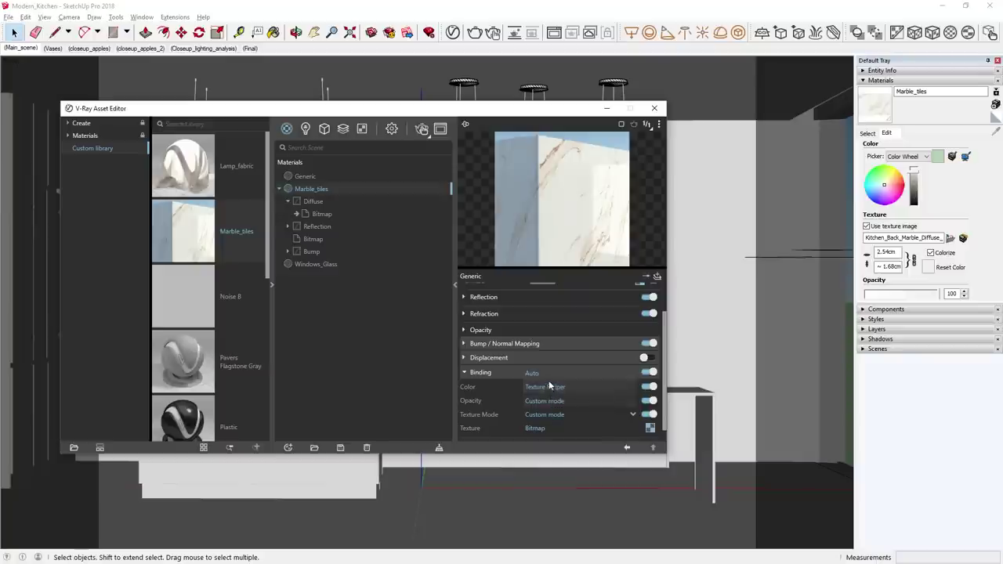
pyautogui.click(549, 376)
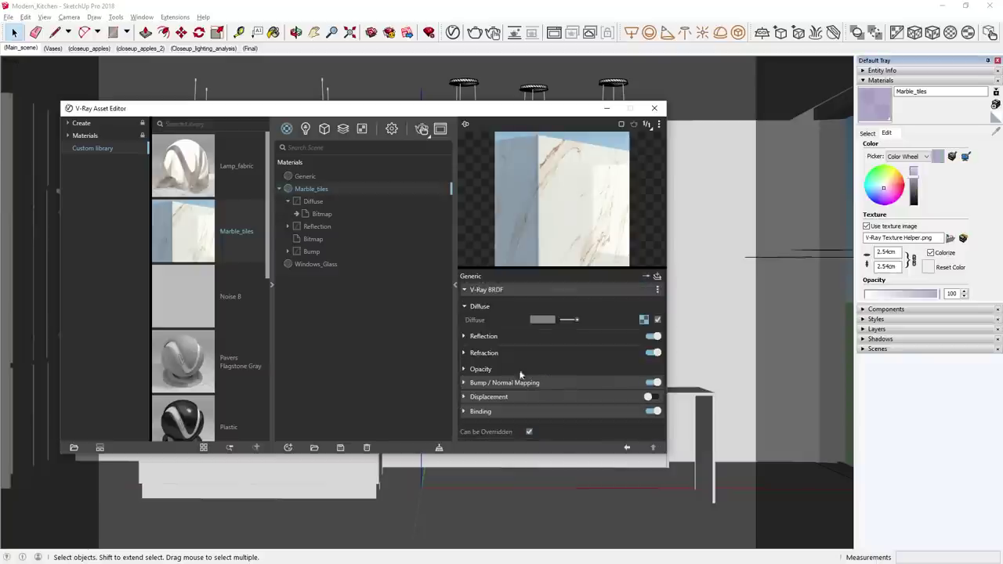
pyautogui.click(455, 361)
pyautogui.click(280, 189)
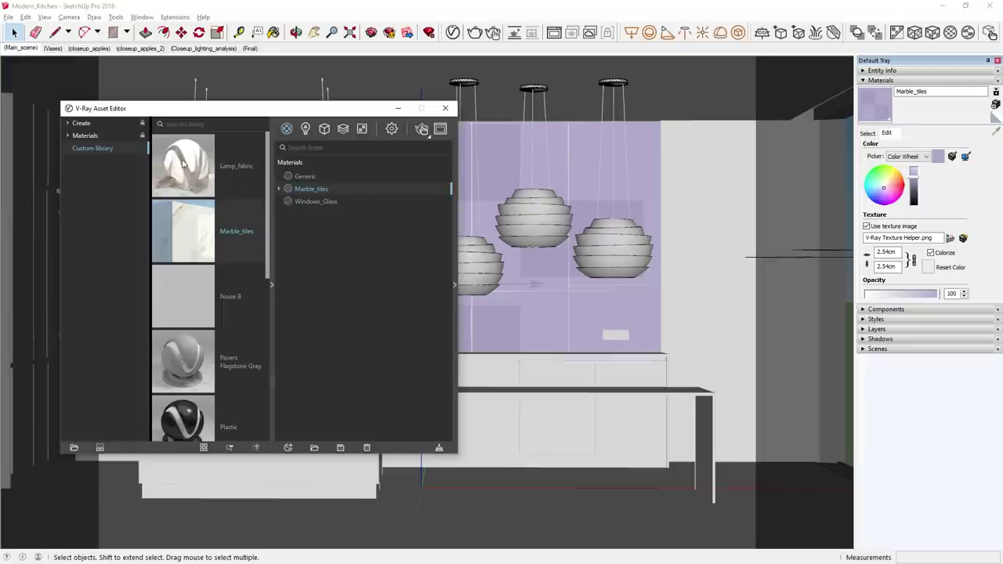
# Search the V-Ray Materials library for "parquet" and add Flooring Parquet Parallel C01 120cm to the scene.
pyautogui.click(107, 138)
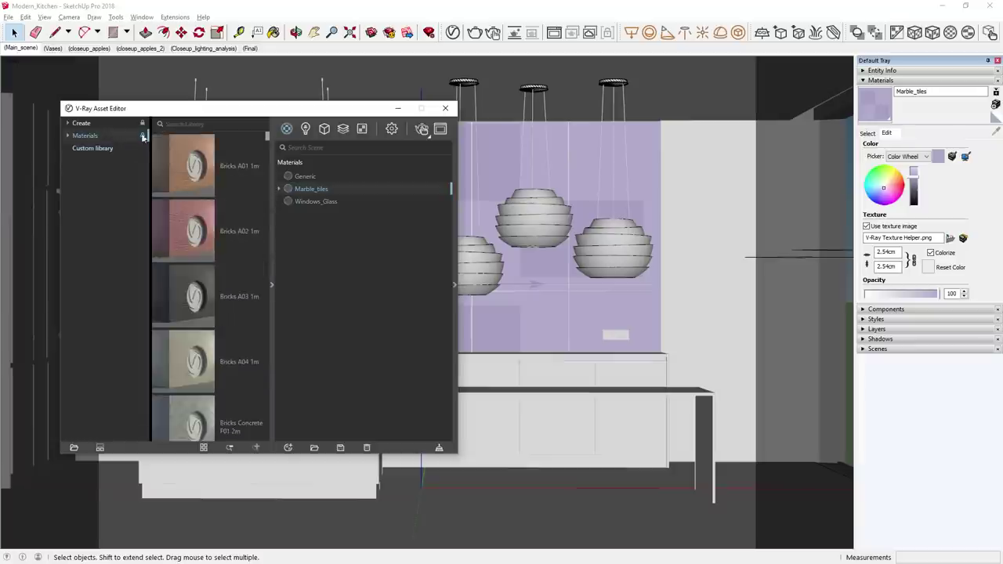
pyautogui.click(188, 123)
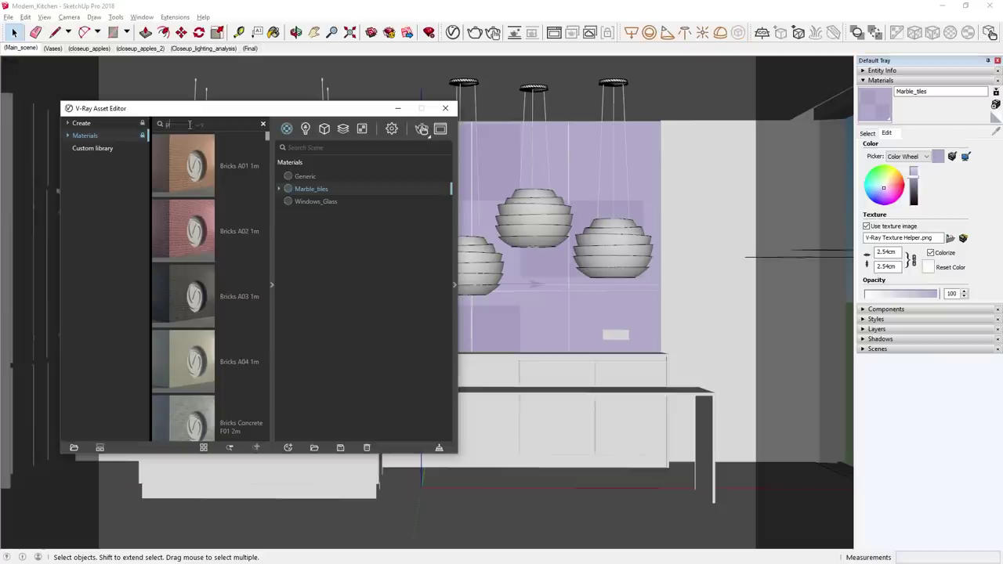
pyautogui.write('parquet')
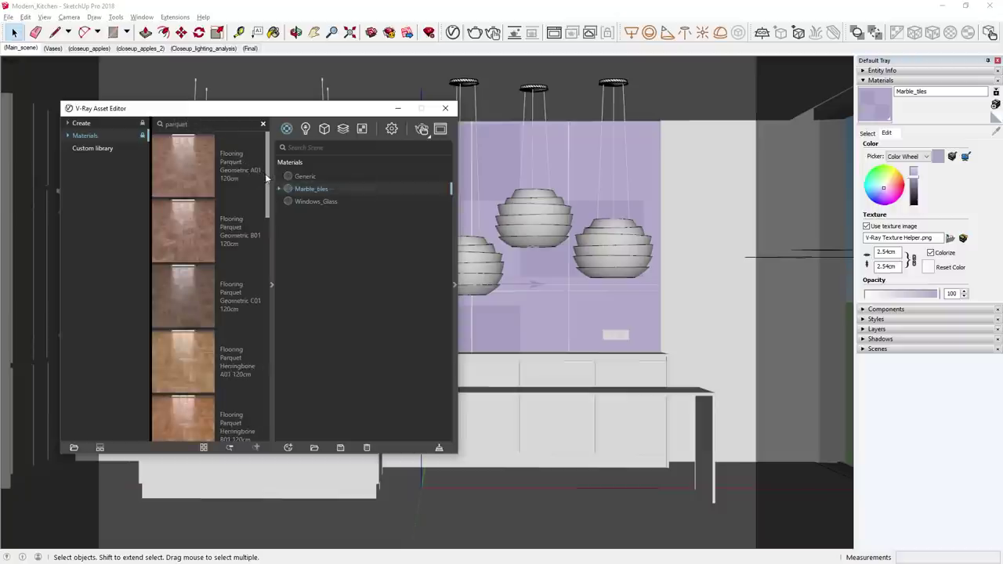
pyautogui.moveTo(266, 179); pyautogui.dragTo(271, 310)
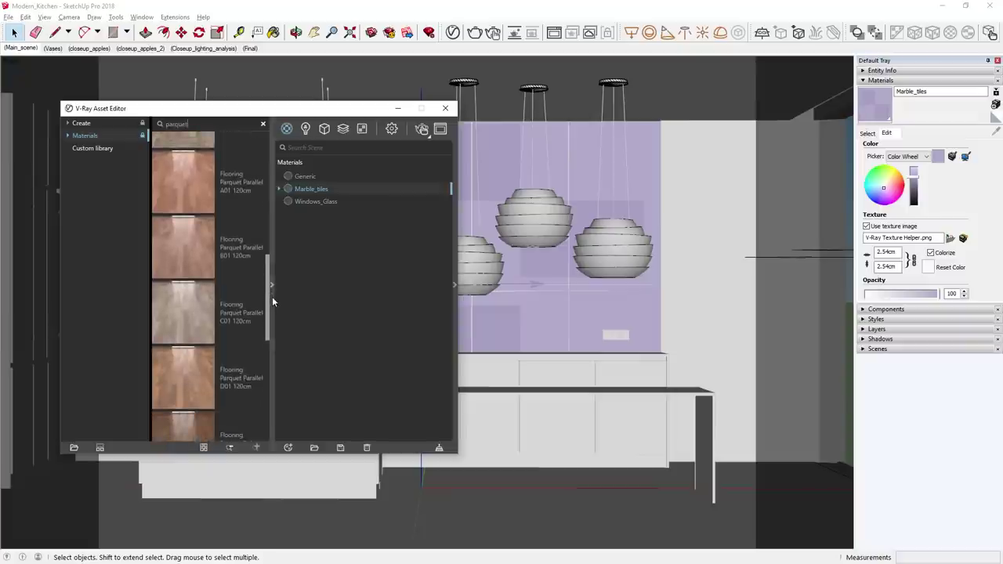
pyautogui.doubleClick(203, 314)
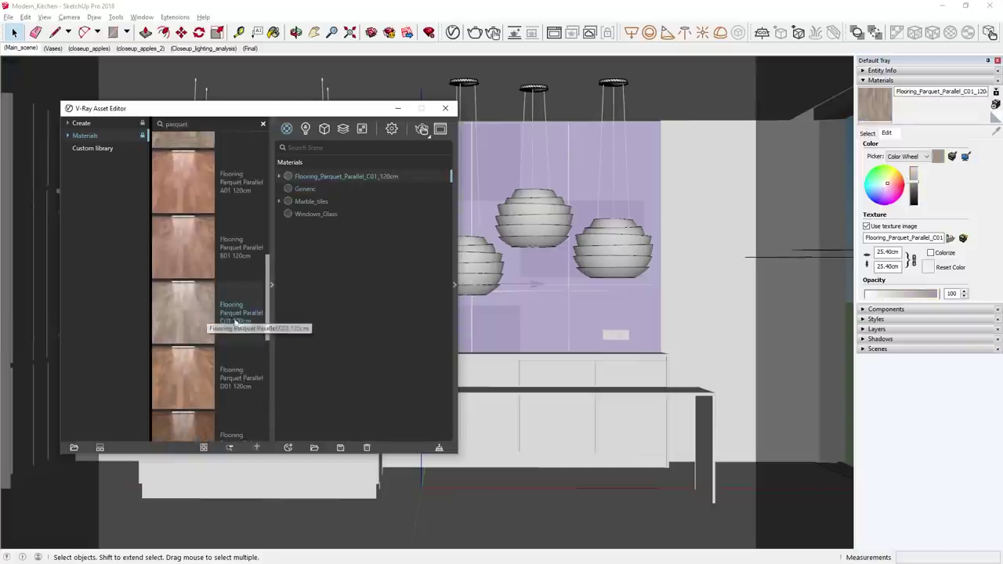
# Apply the Flooring_Parquet_Parallel_C01_120cm material to the kitchen floor and set its texture width to 240 cm.
pyautogui.click(513, 492)
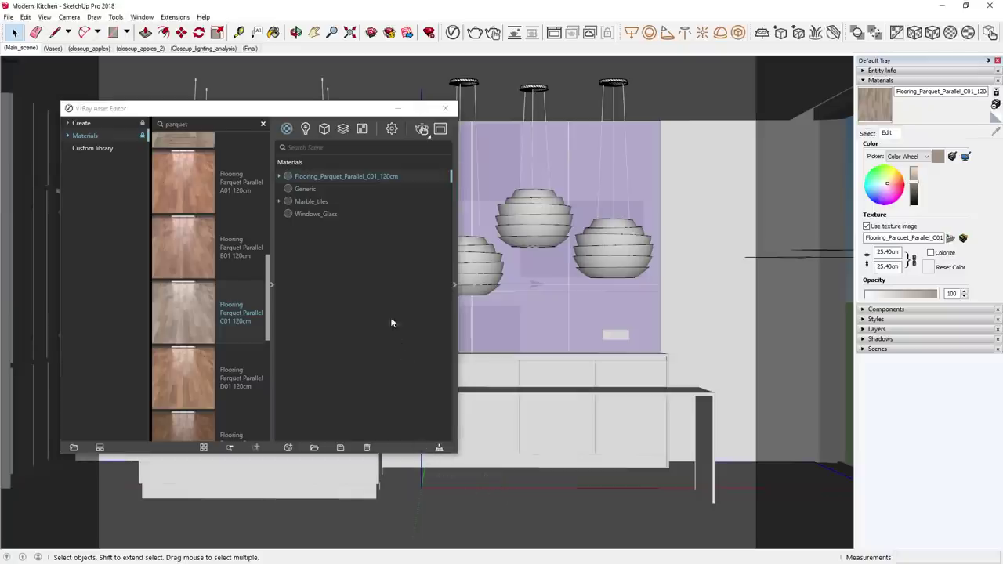
pyautogui.rightClick(373, 177)
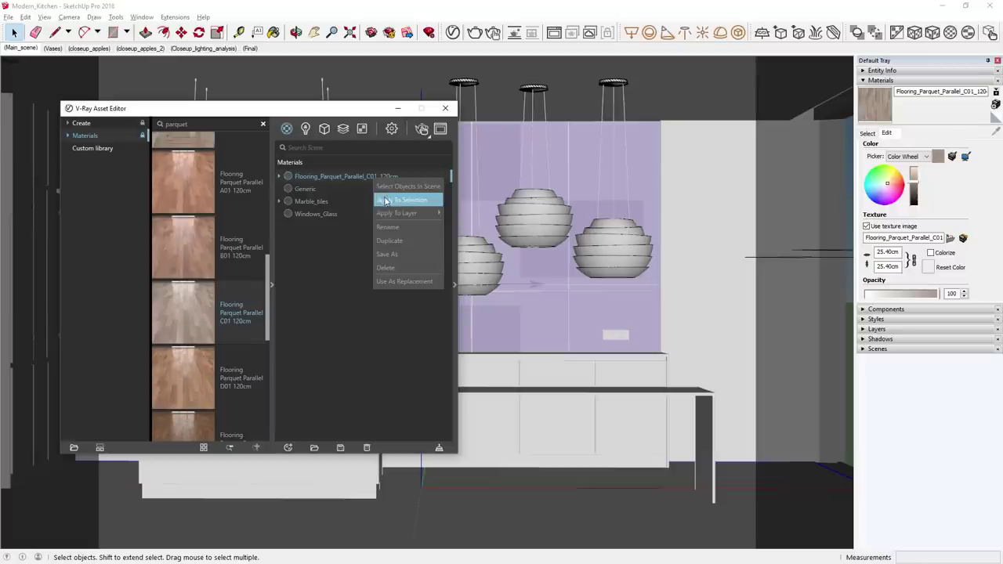
pyautogui.click(385, 201)
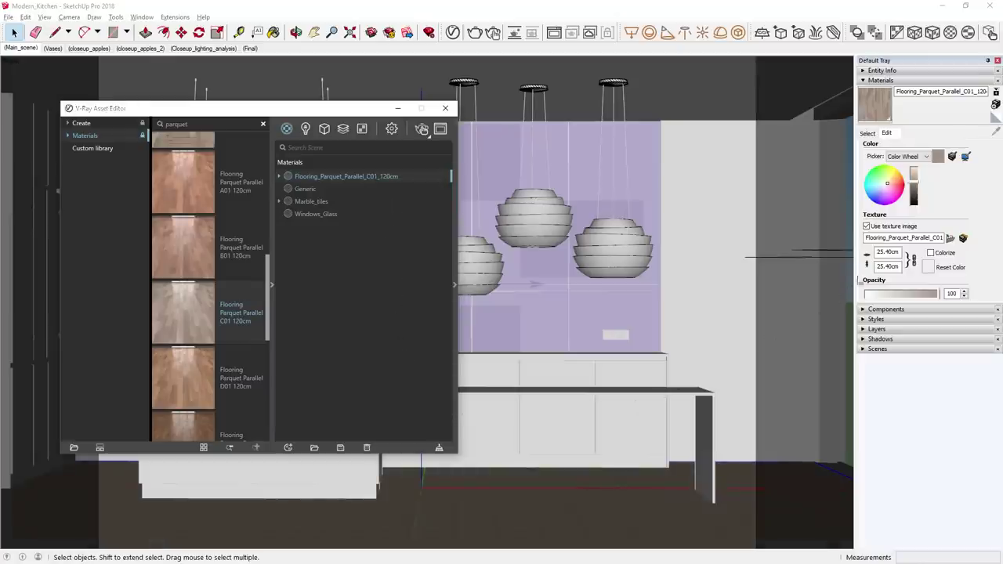
pyautogui.click(878, 253)
pyautogui.doubleClick(878, 253)
pyautogui.write('240')
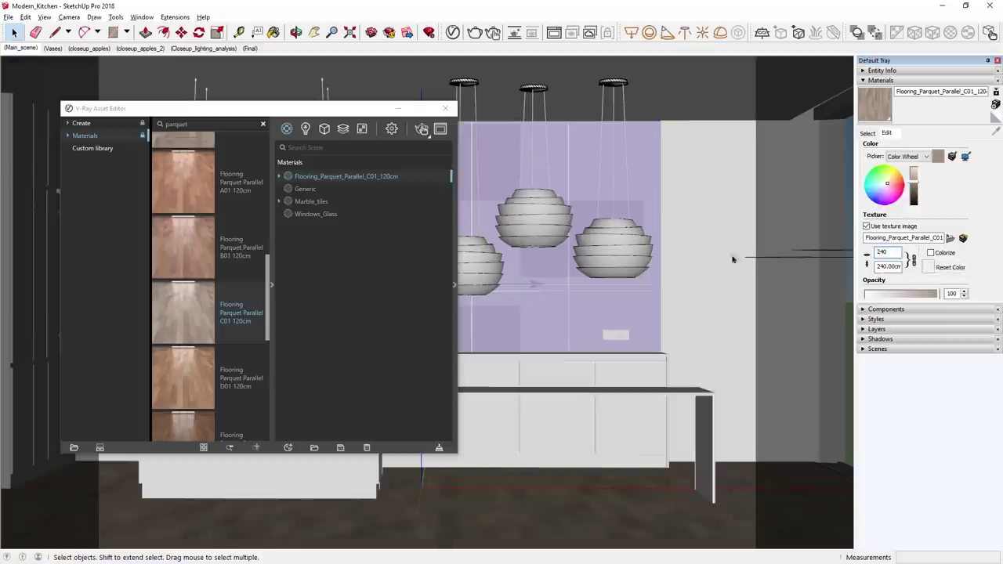
# Hide the material library, run an interactive render to check the back wall and floor, and close the frame buffer.
pyautogui.click(274, 308)
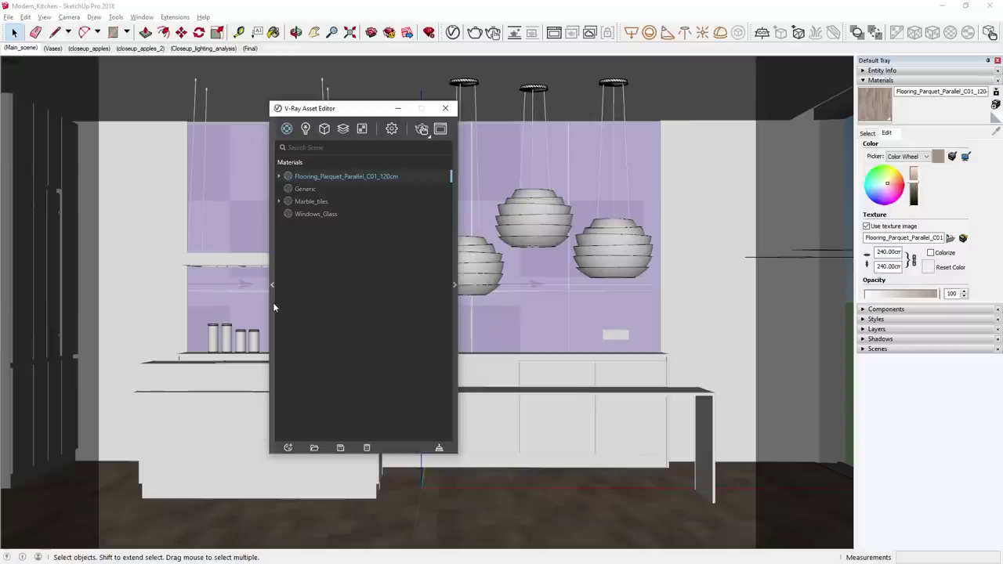
pyautogui.moveTo(370, 111); pyautogui.dragTo(217, 114)
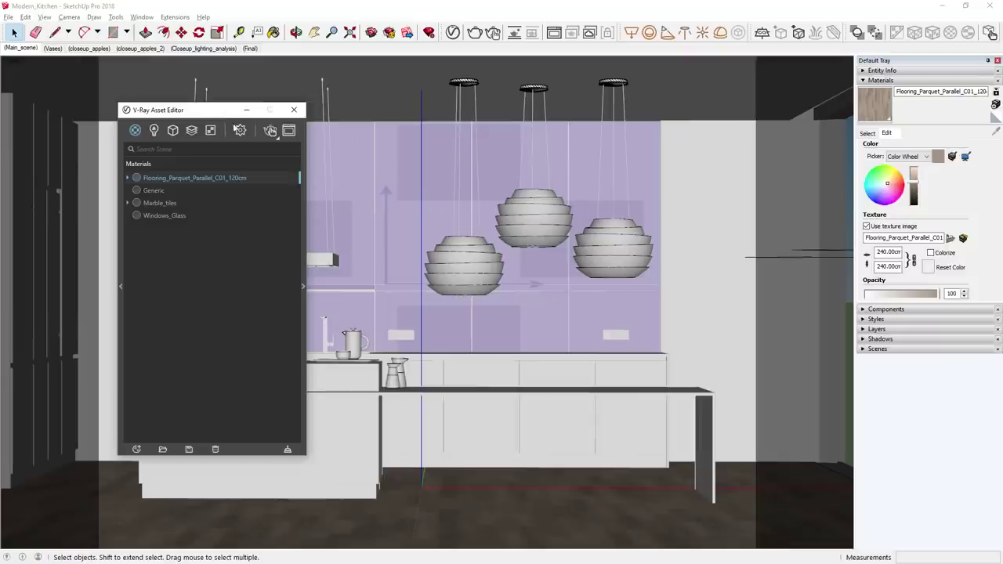
pyautogui.click(270, 130)
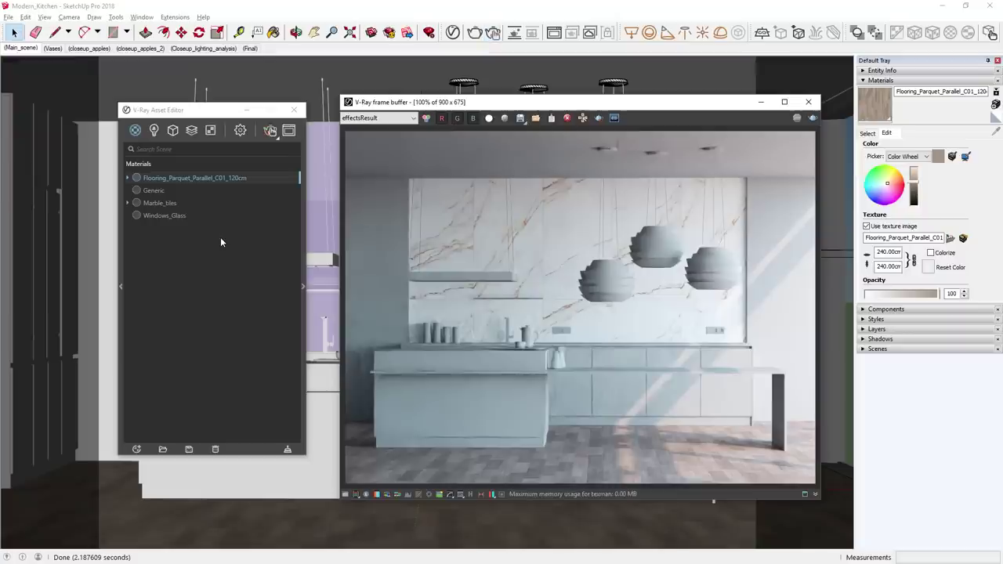
pyautogui.click(808, 102)
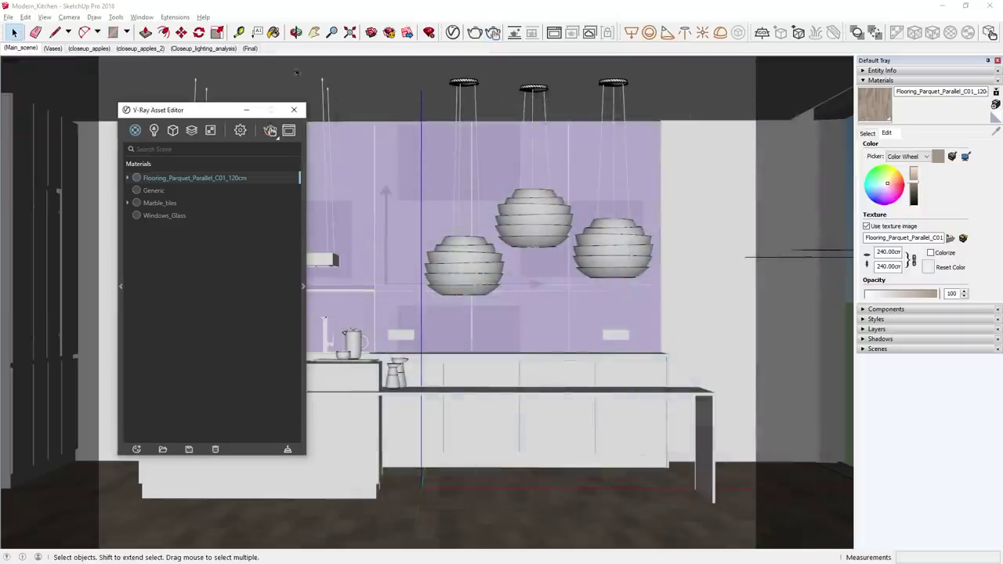
# Switch to the Vases scene view and create a new Metallic material.
pyautogui.click(54, 48)
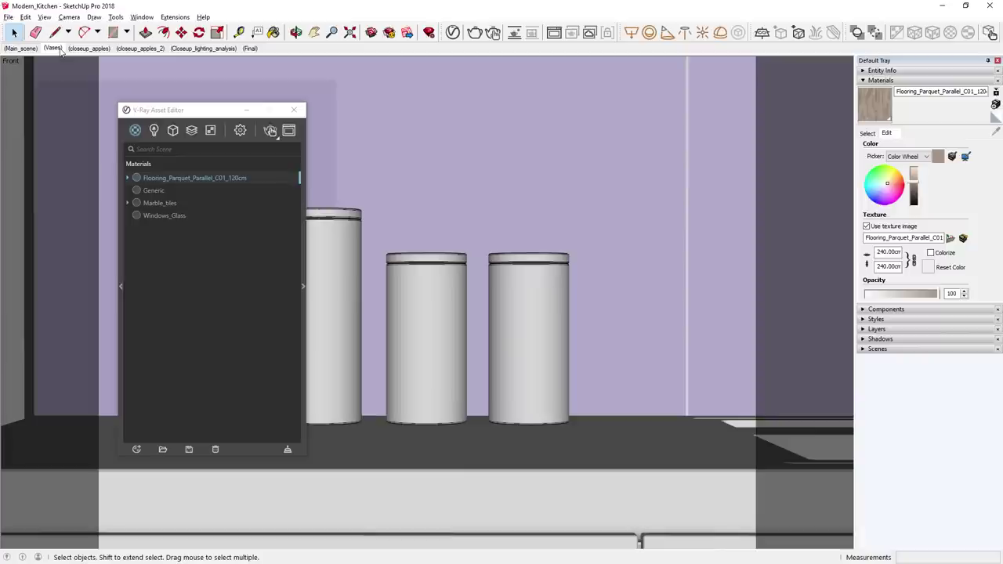
pyautogui.click(136, 131)
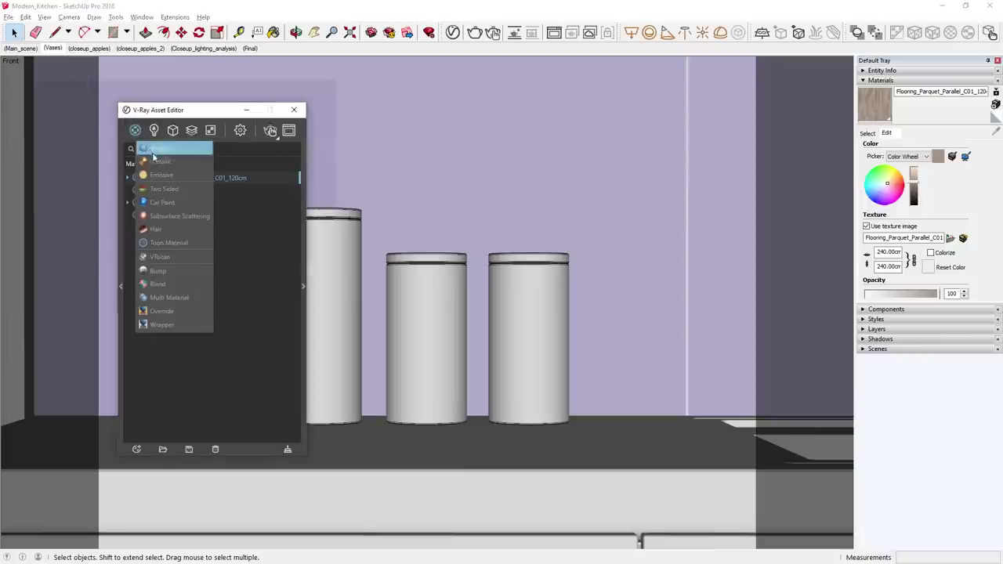
pyautogui.click(171, 162)
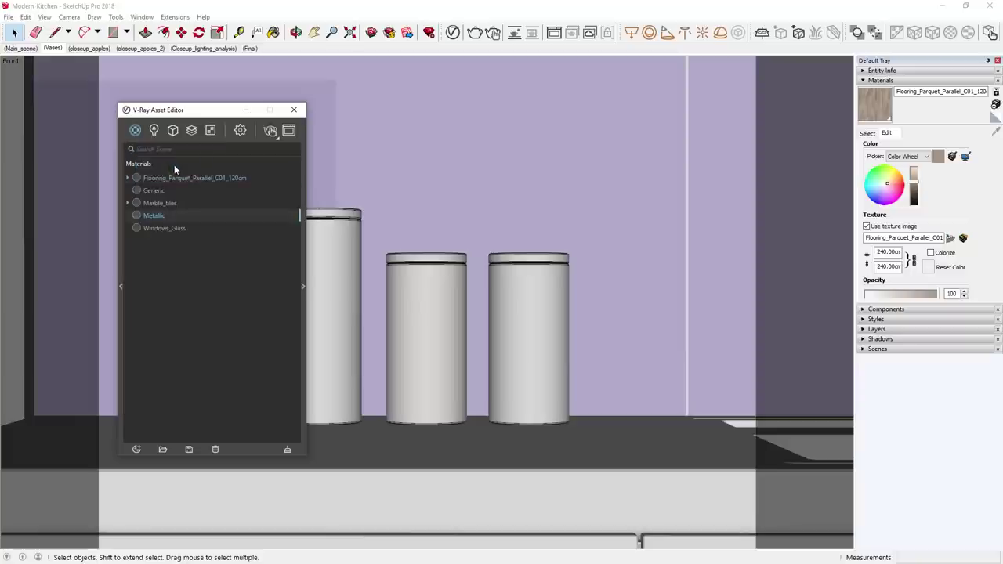
# Load rustediron-streaks_basecolor as a bitmap texture for the Metallic material's Color.
pyautogui.click(302, 251)
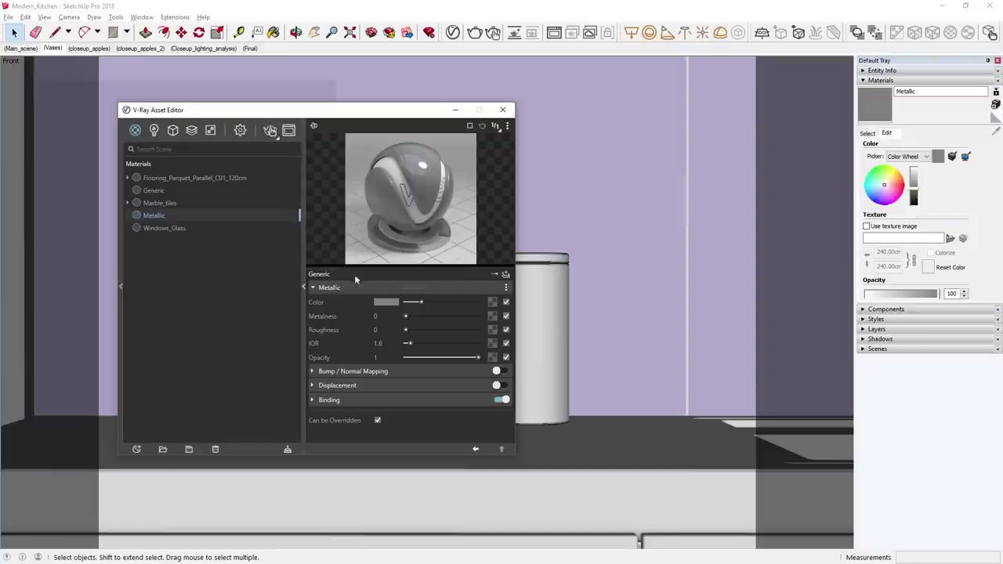
pyautogui.click(490, 303)
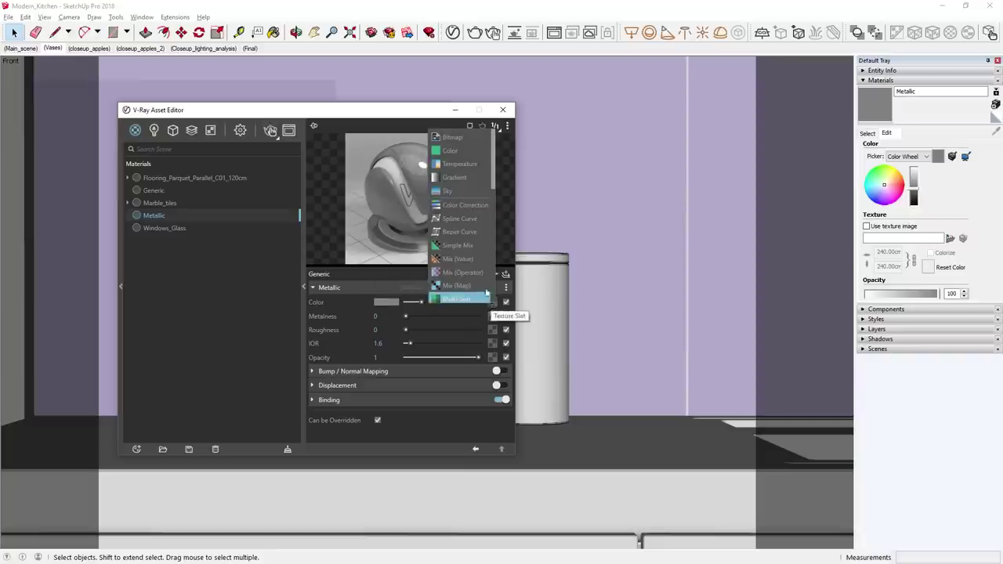
pyautogui.click(464, 143)
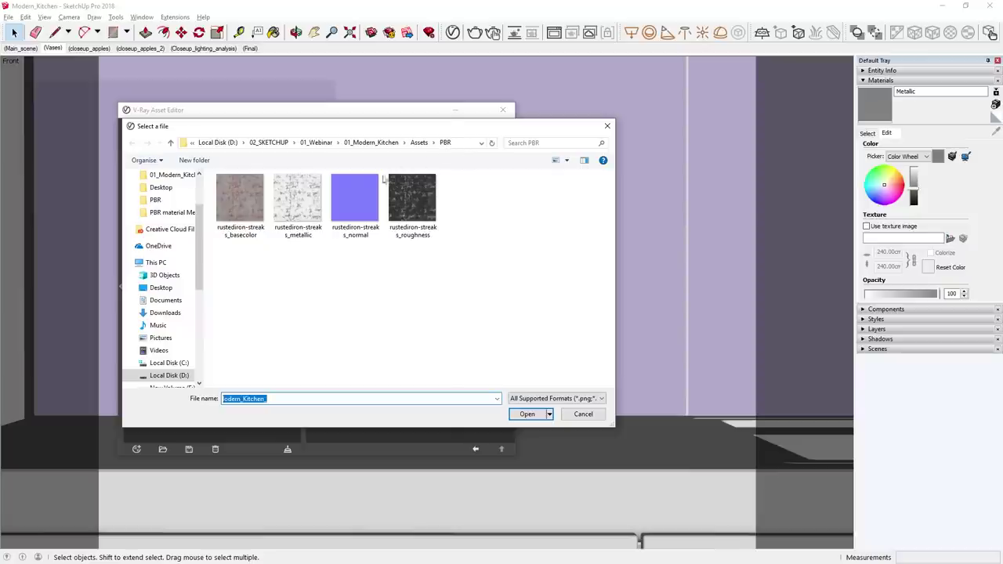
pyautogui.doubleClick(255, 235)
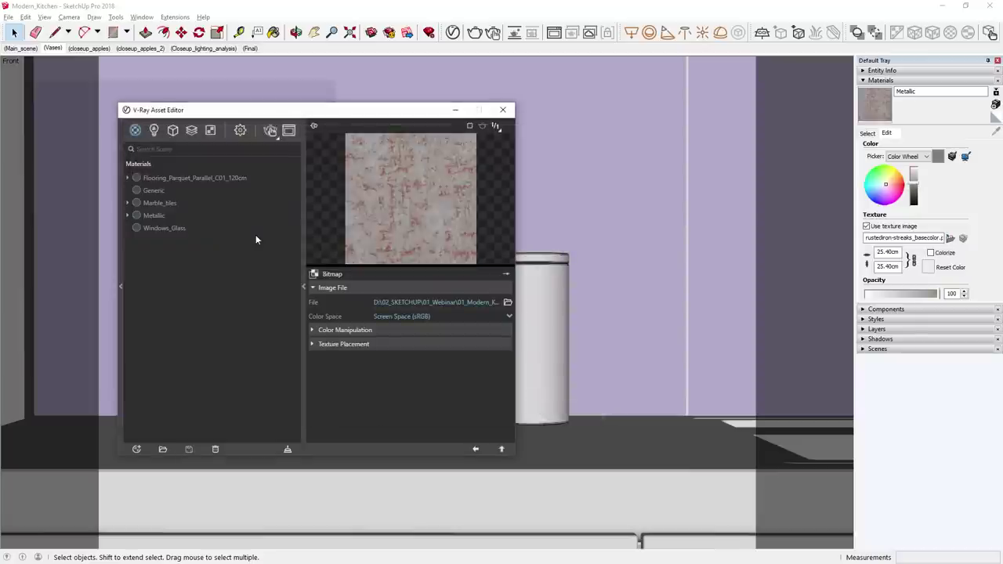
pyautogui.click(502, 449)
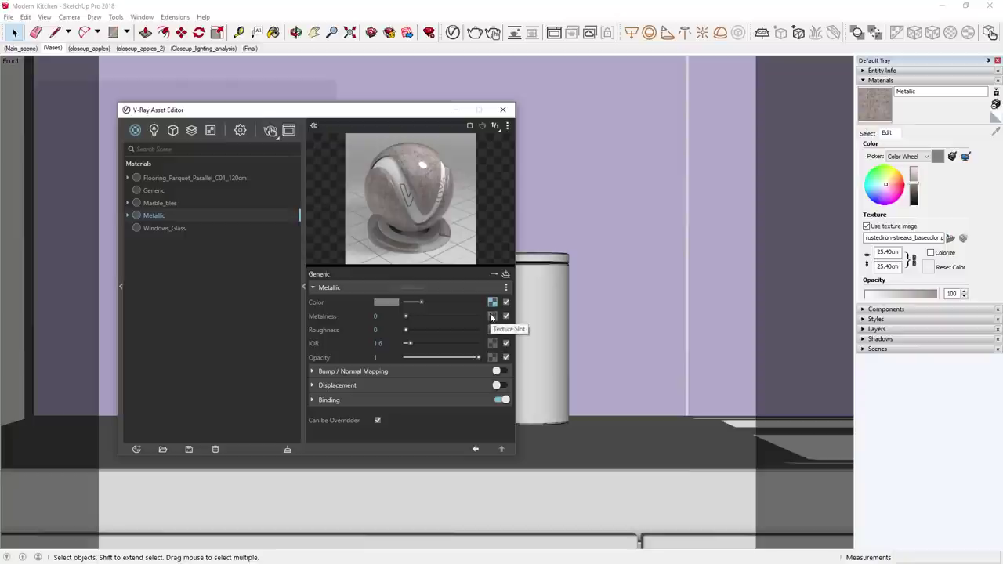
# Load rustediron-streaks_metallic as a bitmap for the Metallic material's Metalness with color space Rendering Space (Linear).
pyautogui.click(492, 316)
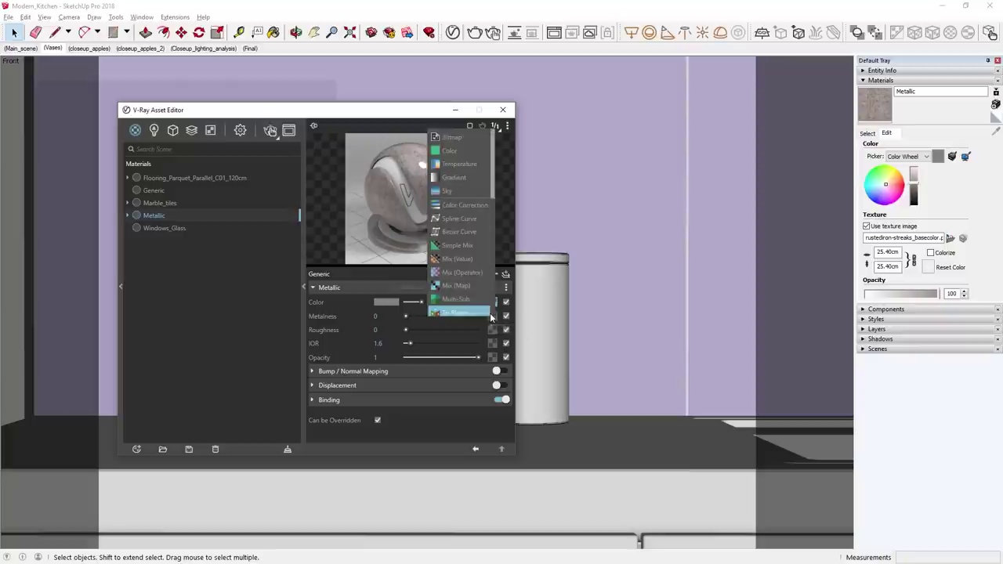
pyautogui.click(461, 138)
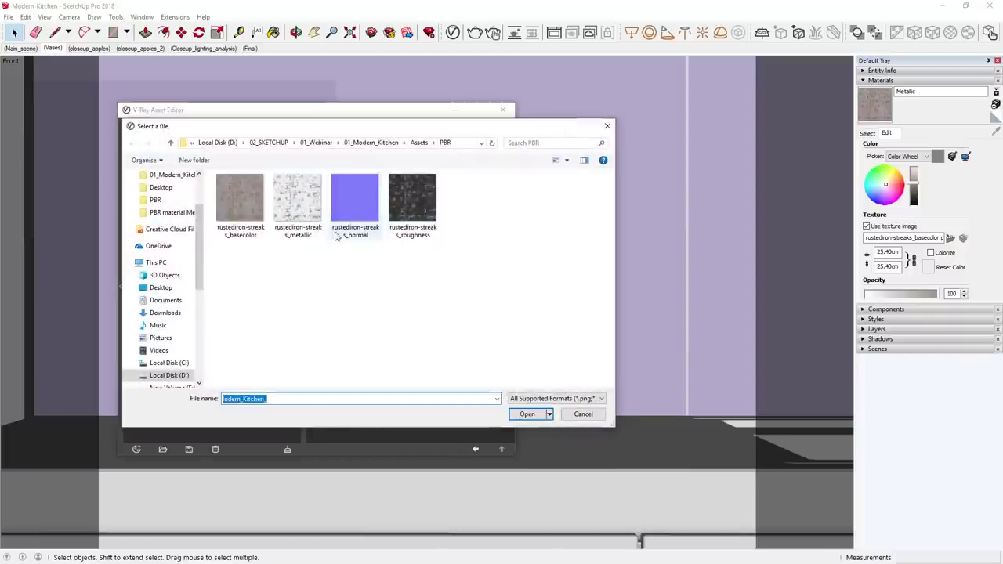
pyautogui.doubleClick(311, 237)
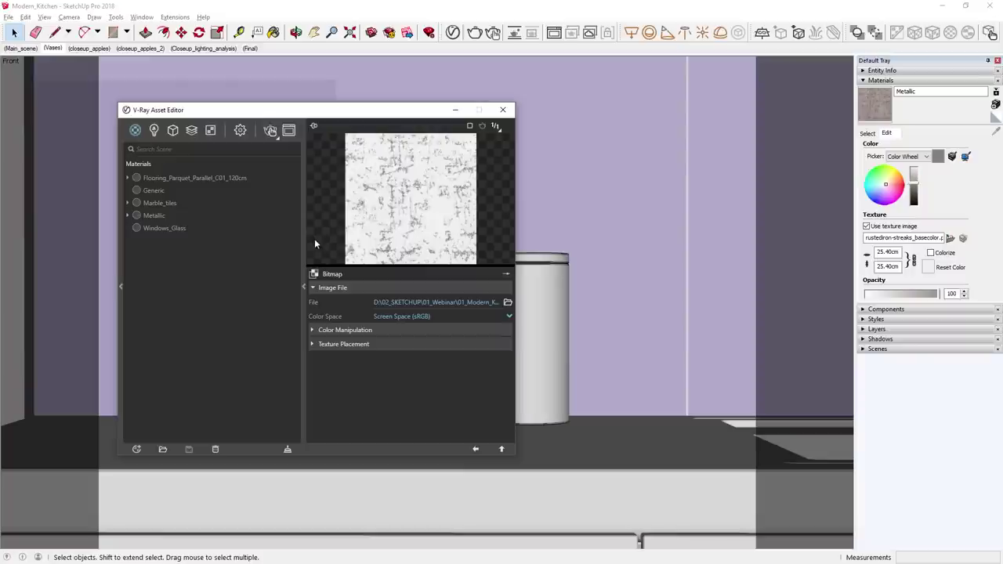
pyautogui.click(387, 315)
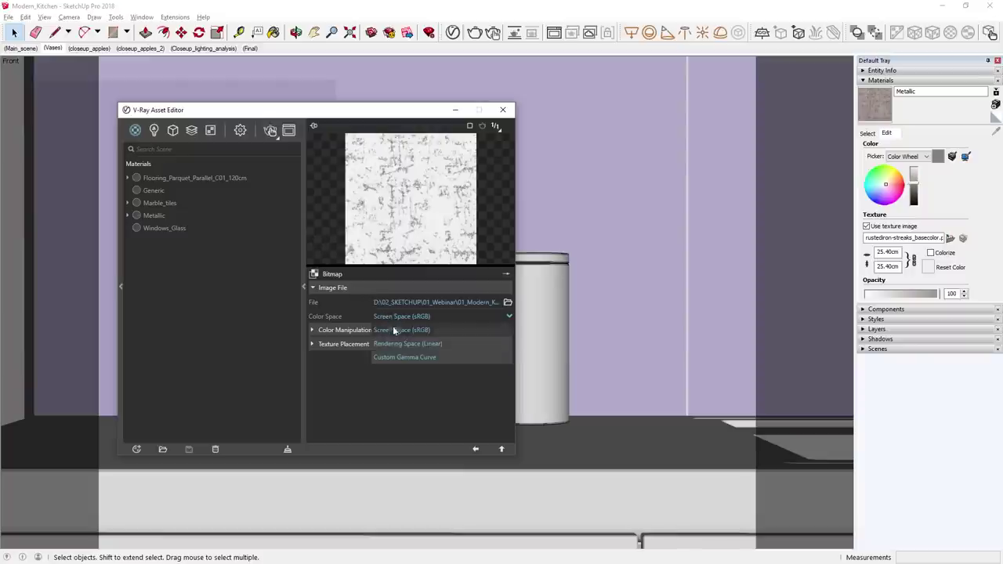
pyautogui.click(394, 343)
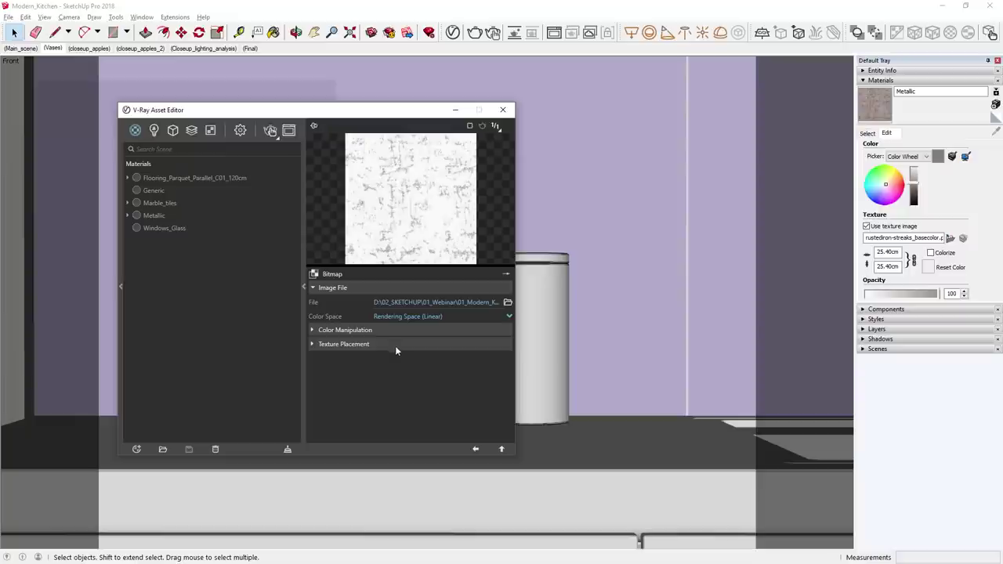
pyautogui.click(502, 449)
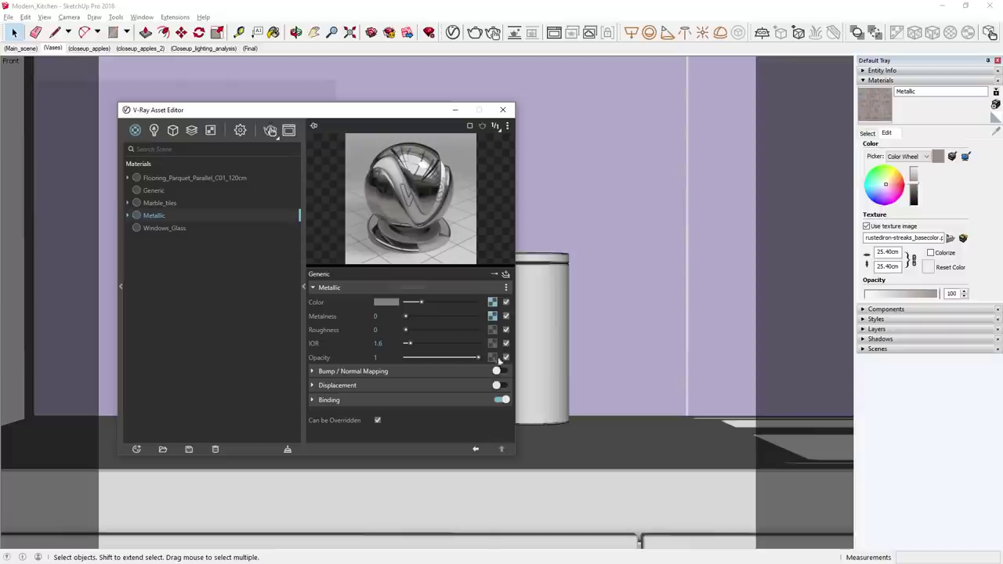
# Wrap the Metalness texture in a Spline Curve and set the Value curve's interpolation to None.
pyautogui.rightClick(494, 316)
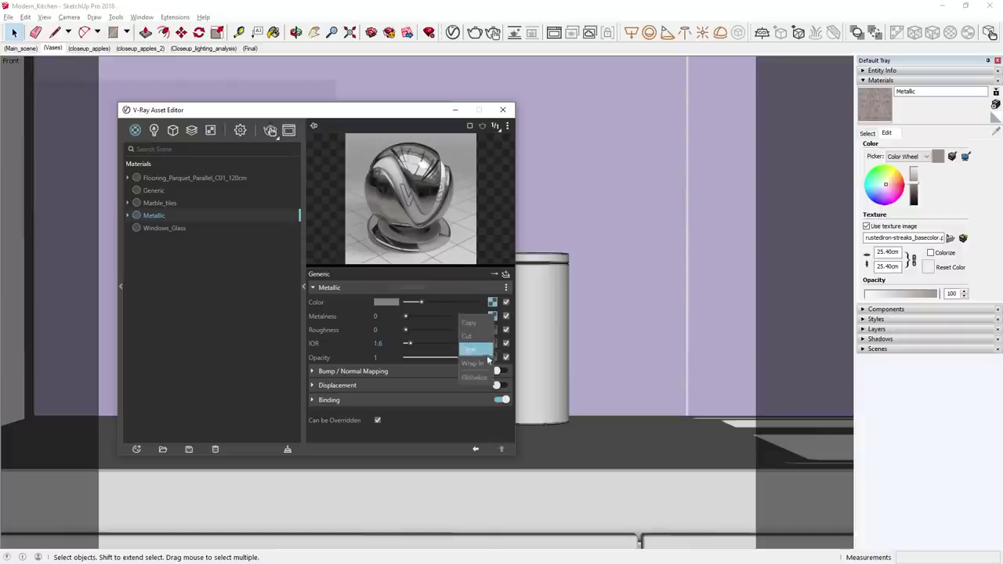
pyautogui.moveTo(477, 362)
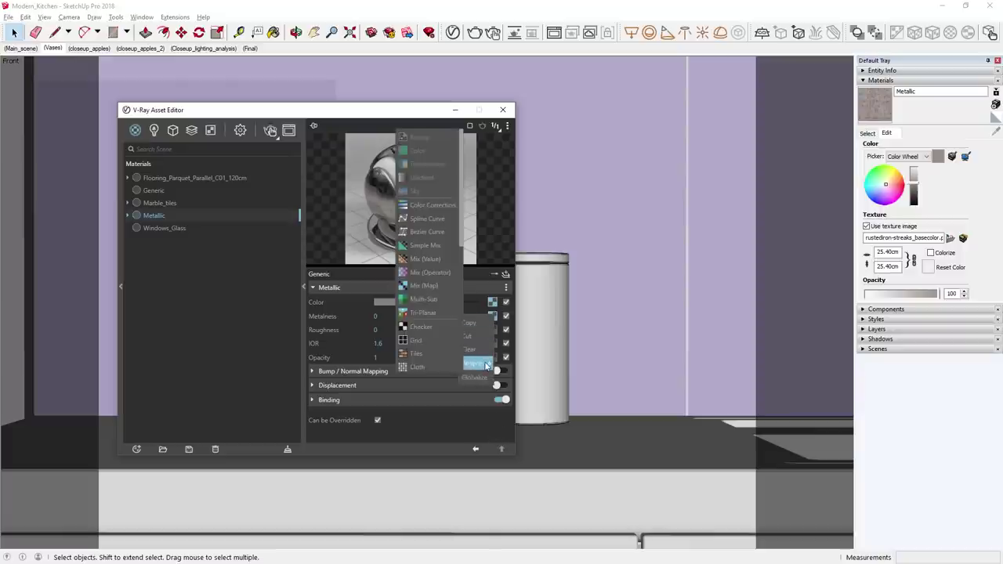
pyautogui.click(418, 219)
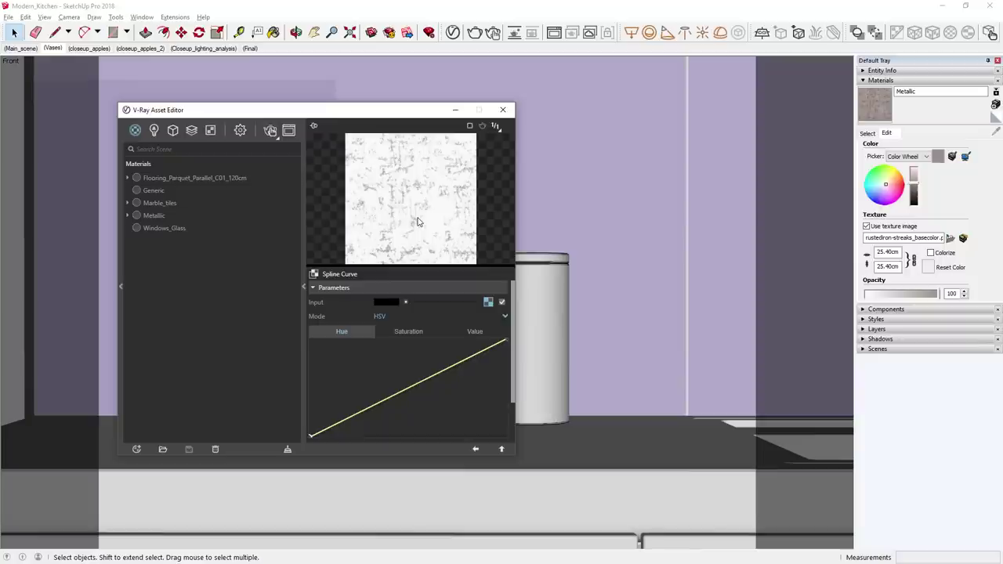
pyautogui.click(473, 330)
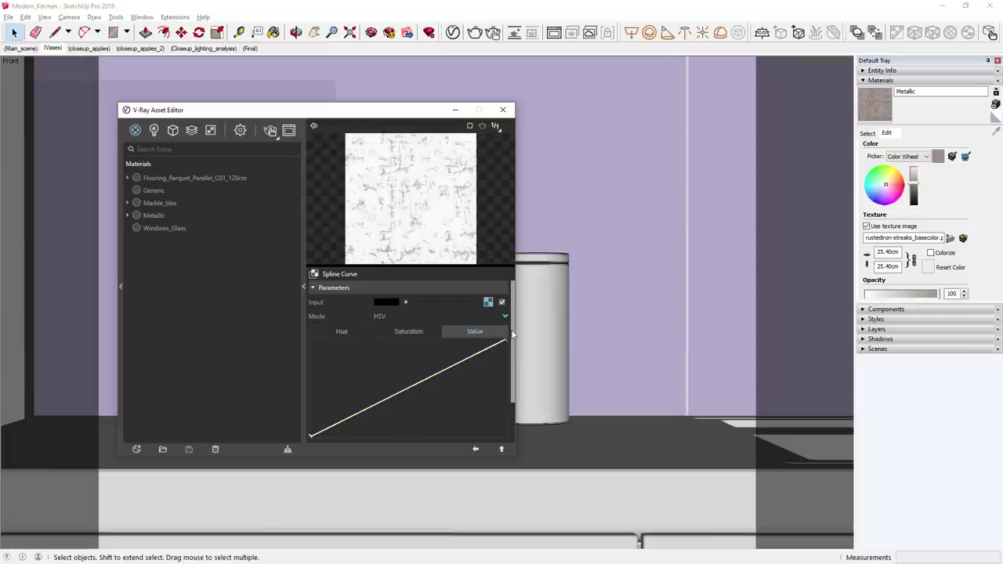
pyautogui.scroll(-3, 512, 335)
pyautogui.click(505, 423)
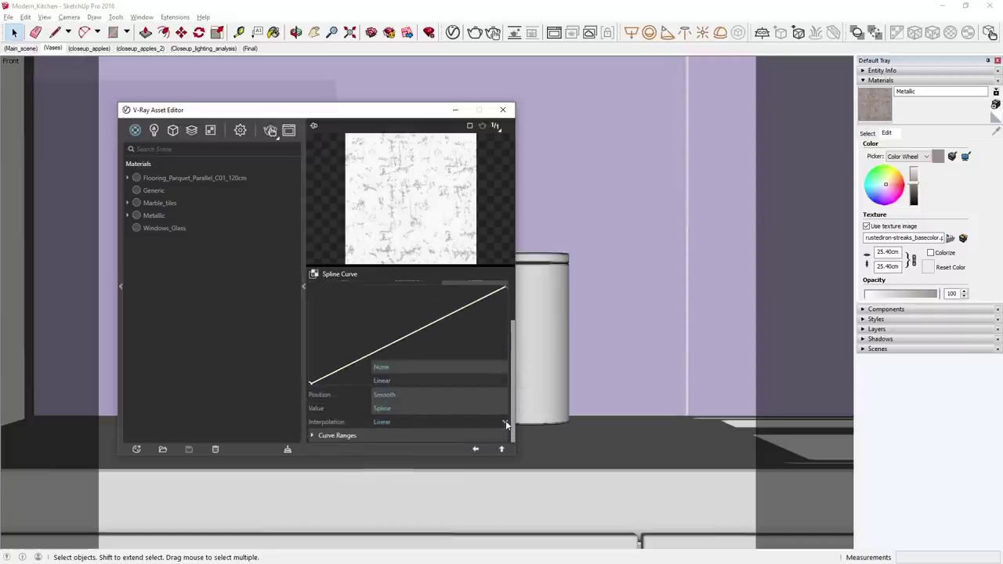
pyautogui.click(433, 366)
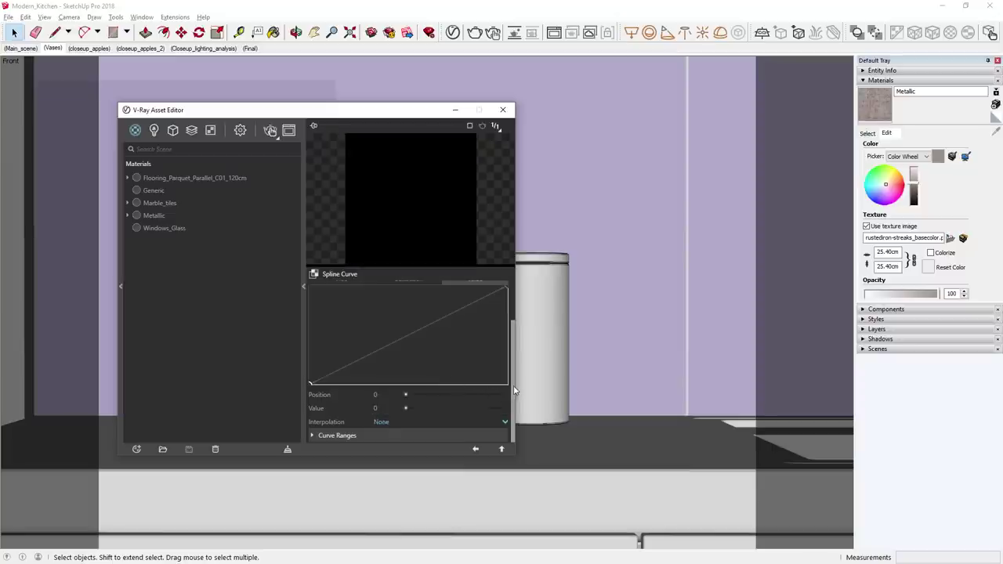
# Move the Value curve's end point to position 0.95 with value 1, keeping the preview locked to the Metallic material.
pyautogui.scroll(2, 514, 389)
pyautogui.click(504, 404)
pyautogui.moveTo(503, 394); pyautogui.dragTo(474, 308)
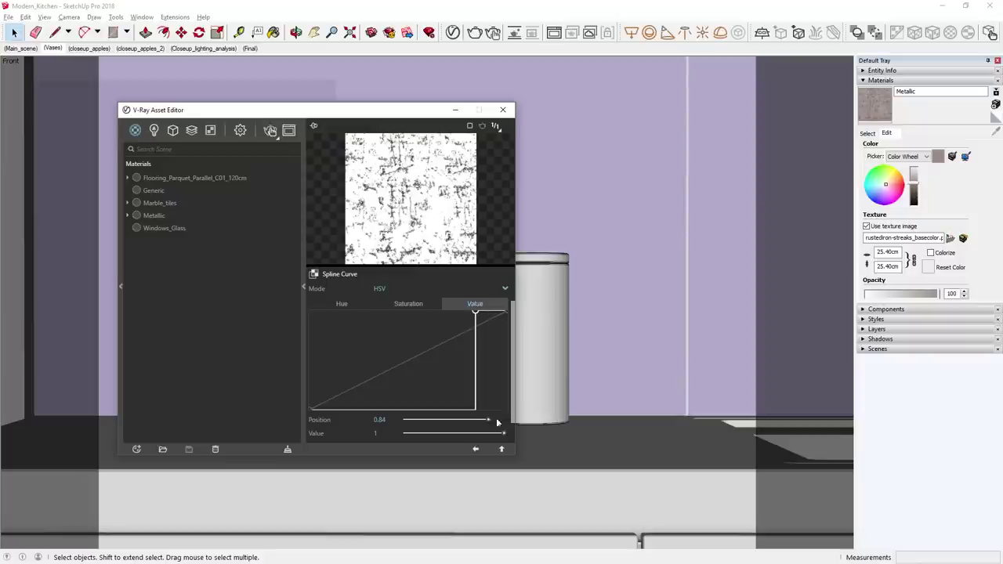
pyautogui.click(501, 450)
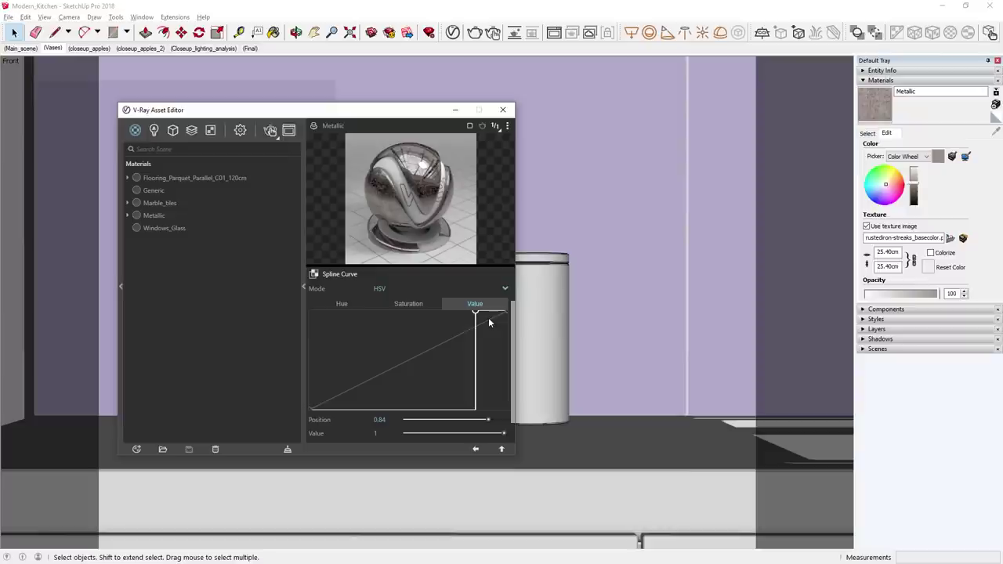
pyautogui.moveTo(475, 314); pyautogui.dragTo(497, 292)
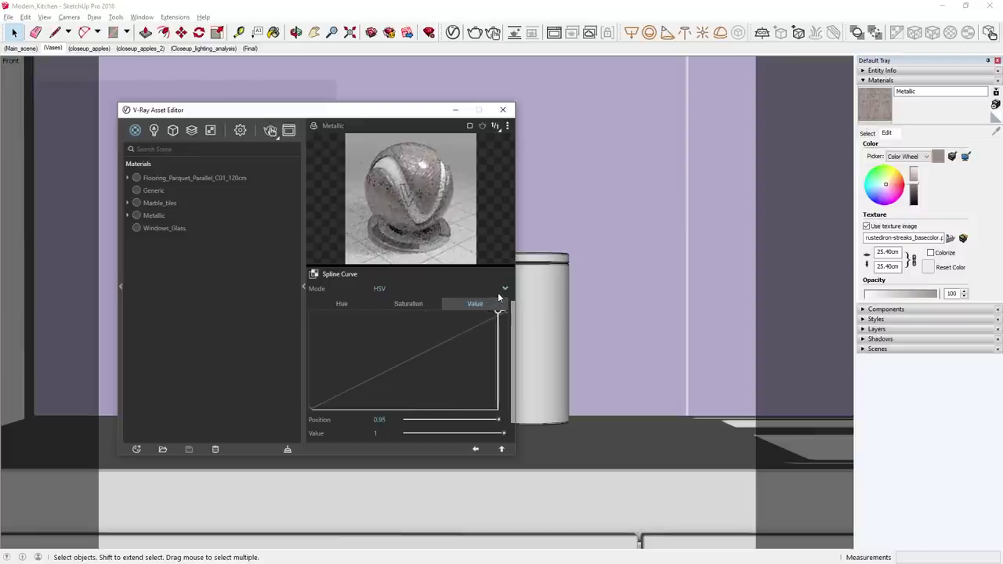
pyautogui.click(501, 449)
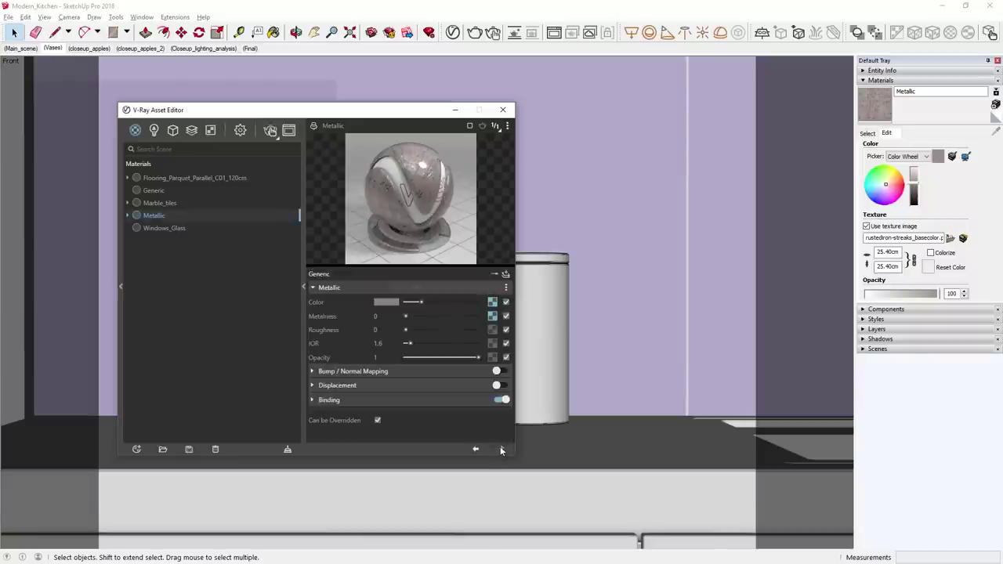
# Load rustediron-streaks_roughness as a bitmap for the material's Roughness with color space Rendering Space (Linear).
pyautogui.click(492, 329)
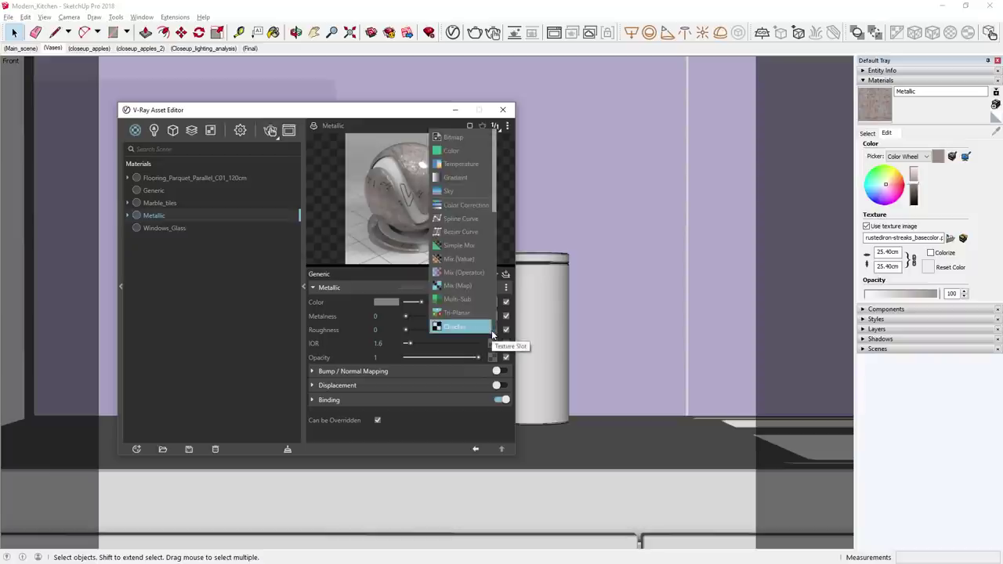
pyautogui.click(458, 138)
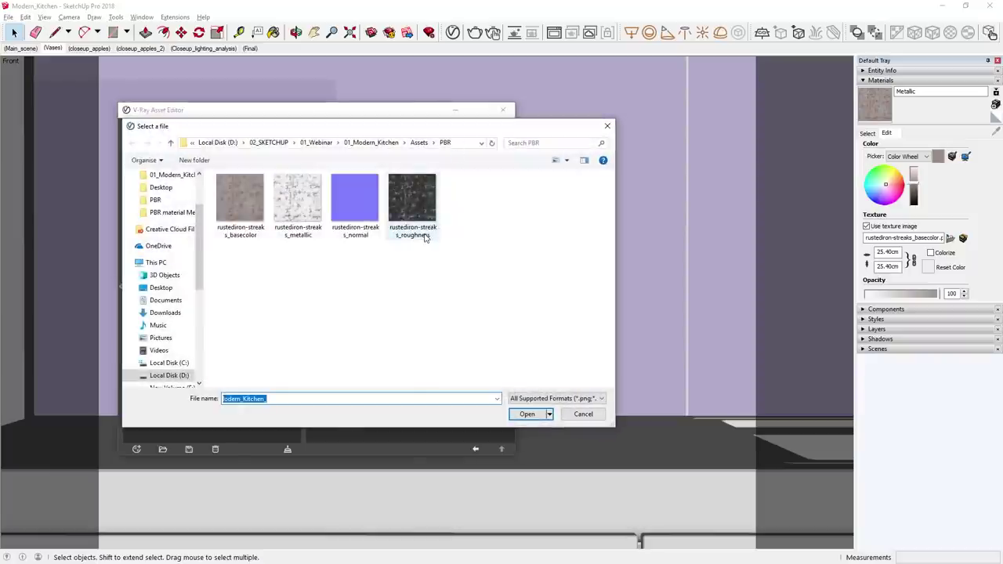
pyautogui.doubleClick(412, 205)
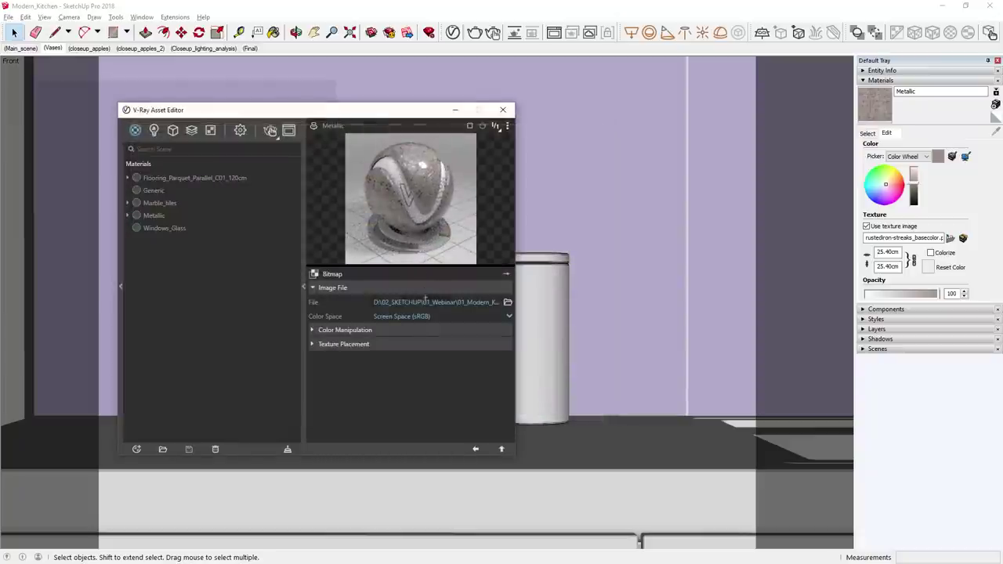
pyautogui.click(422, 316)
pyautogui.click(418, 347)
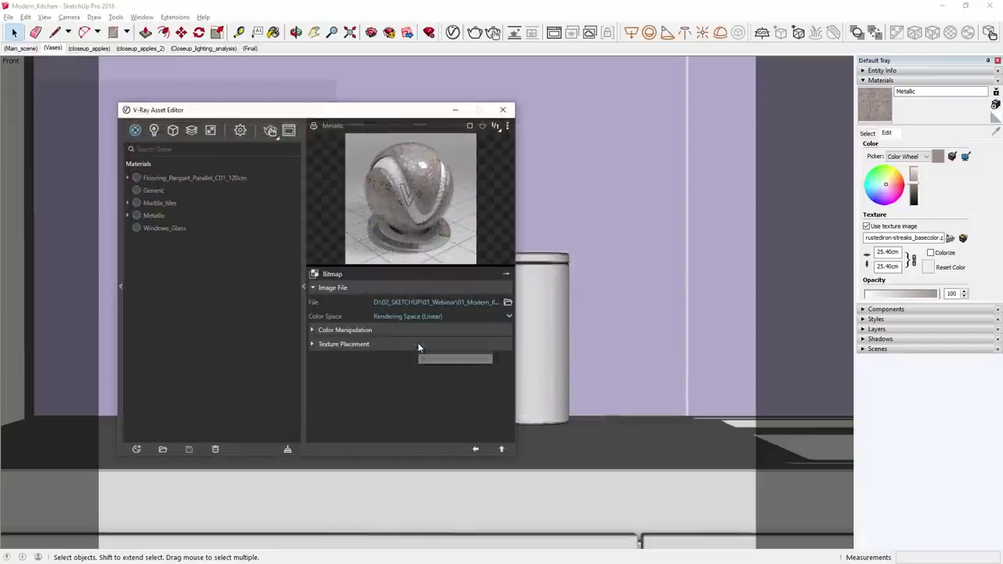
pyautogui.click(501, 449)
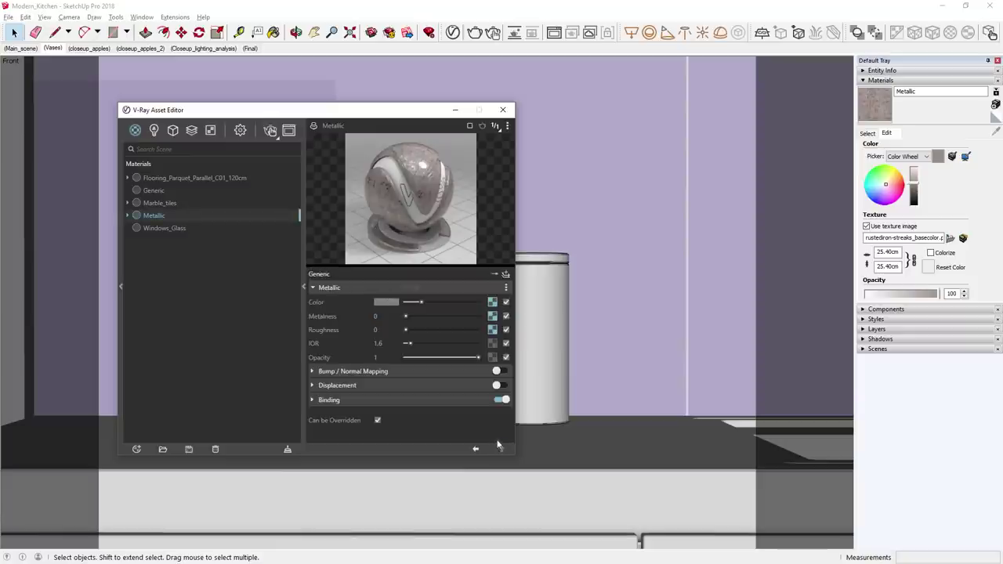
# Enable Bump / Normal Mapping on the Metallic material and set its mode to Normal Map.
pyautogui.click(502, 372)
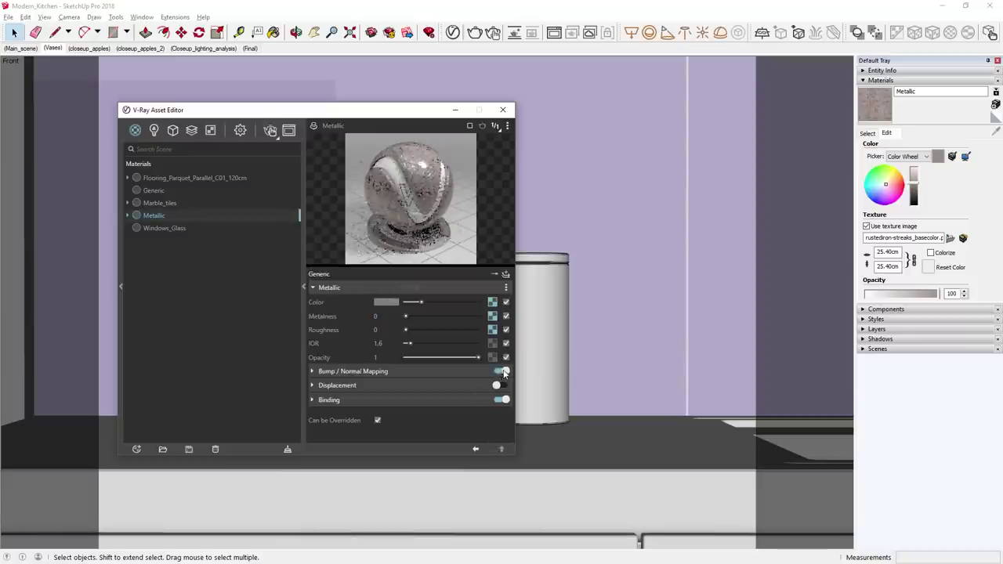
pyautogui.click(464, 368)
pyautogui.click(486, 385)
pyautogui.click(462, 426)
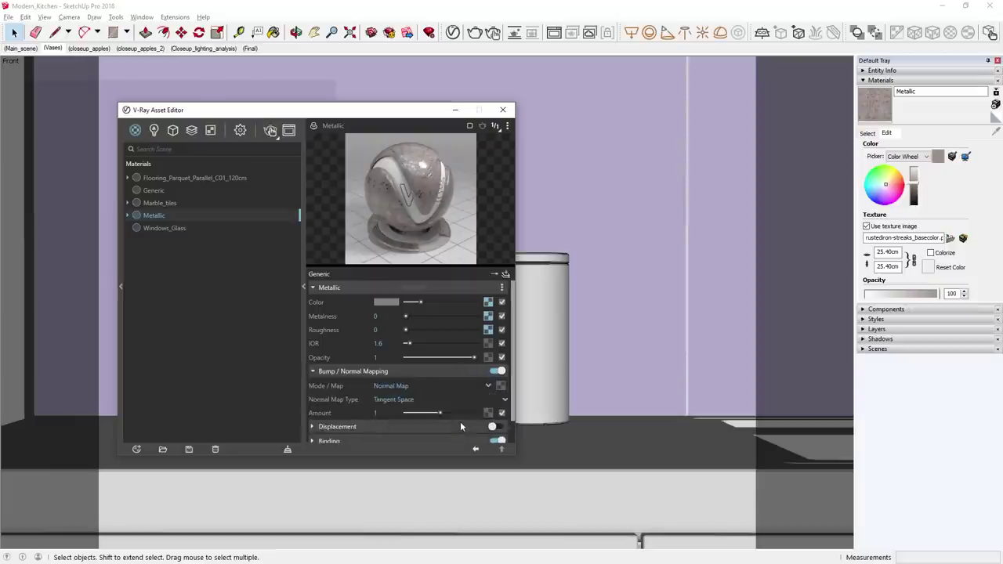
# Load rustediron-streaks_normal as a Rendering Space (Linear) bitmap for the normal map and set its Amount to 0.2.
pyautogui.click(500, 386)
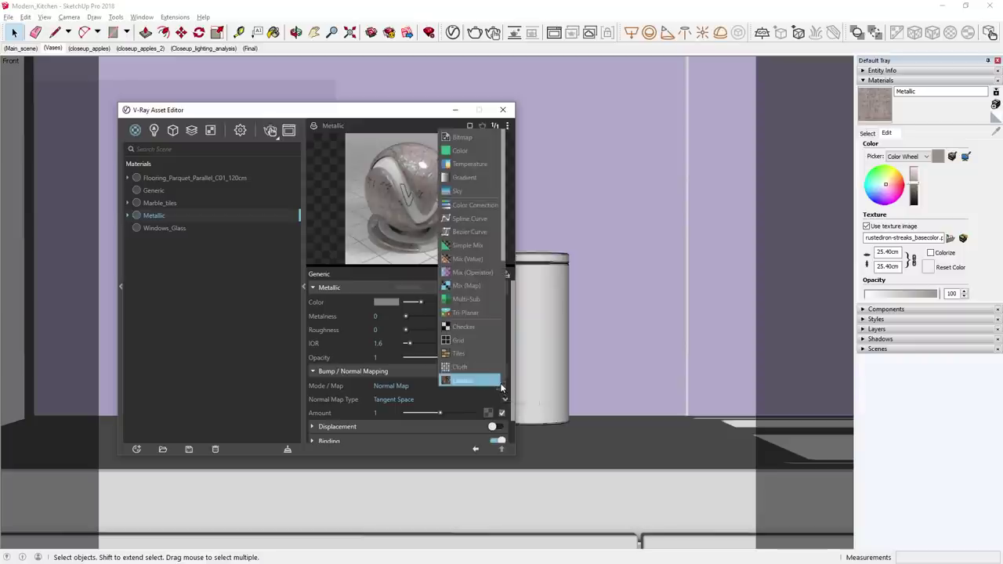
pyautogui.click(463, 138)
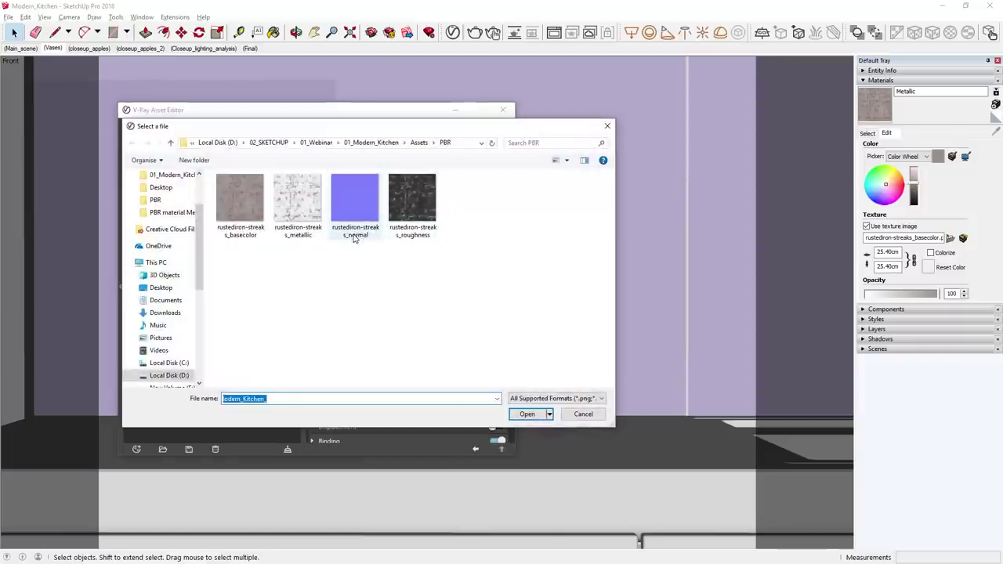
pyautogui.doubleClick(354, 239)
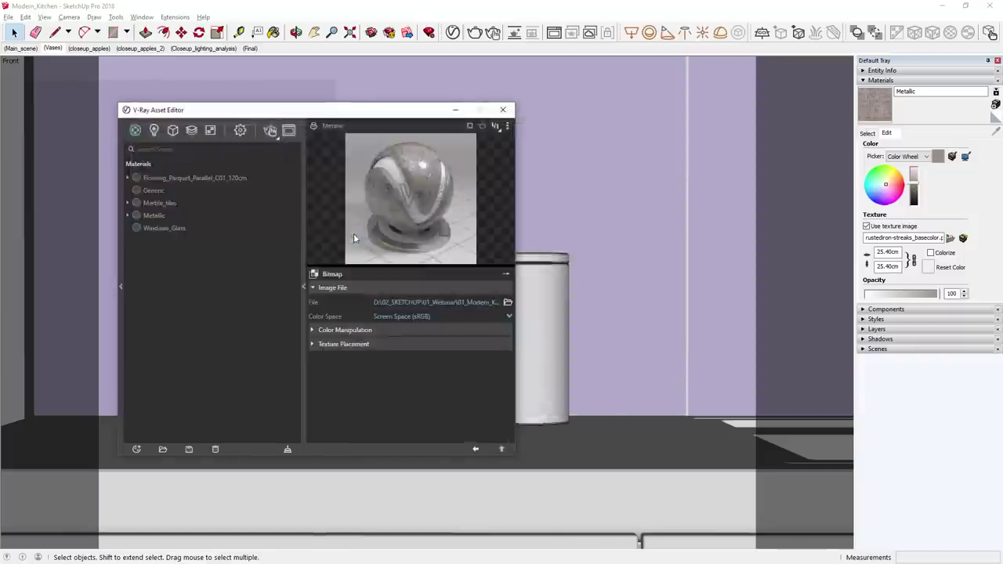
pyautogui.click(393, 316)
pyautogui.click(395, 339)
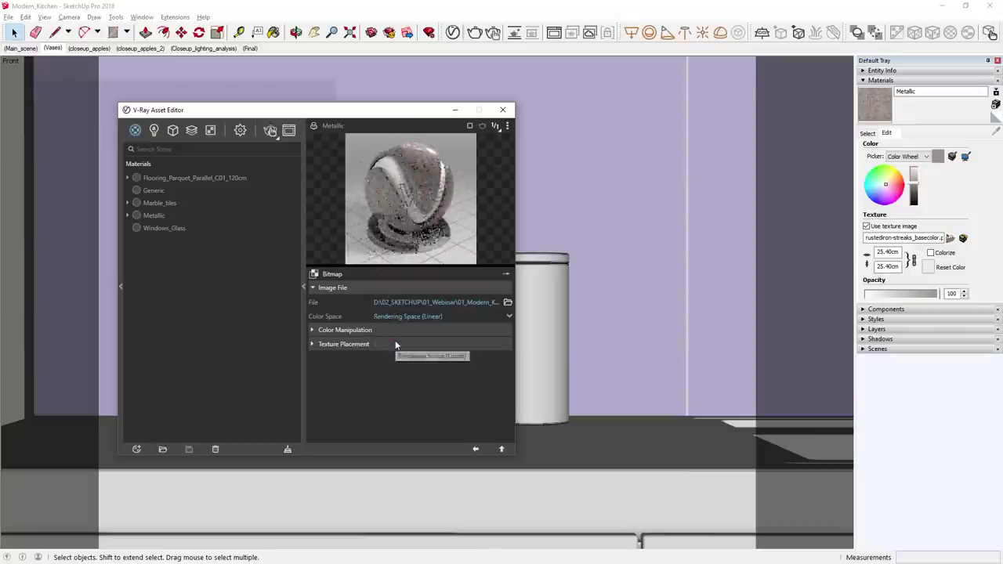
pyautogui.click(502, 449)
pyautogui.moveTo(441, 416); pyautogui.dragTo(413, 416)
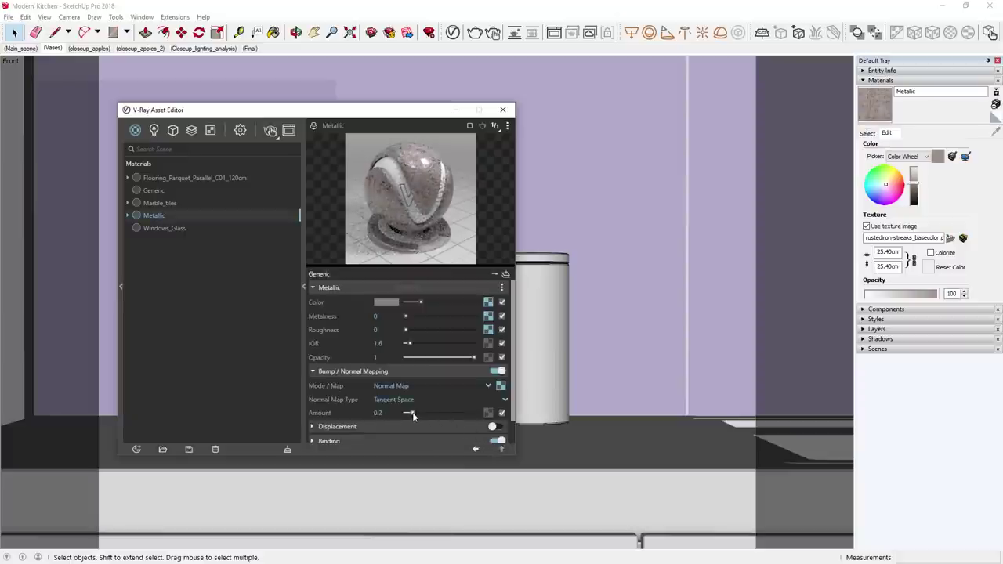
# Wrap the Color texture in a Color Correction with saturation -1 and brightness 0.29, and collapse the material settings.
pyautogui.rightClick(488, 302)
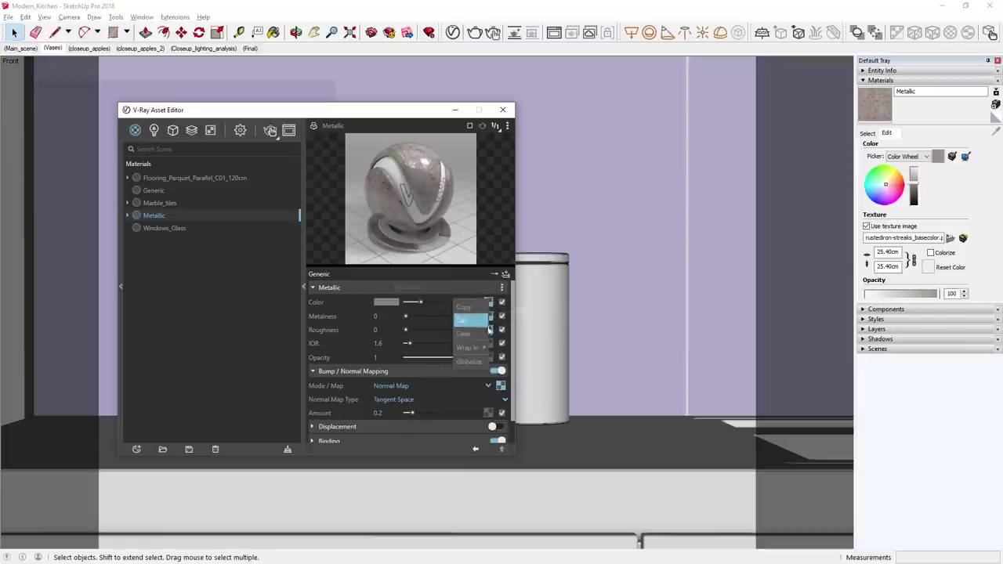
pyautogui.moveTo(485, 350)
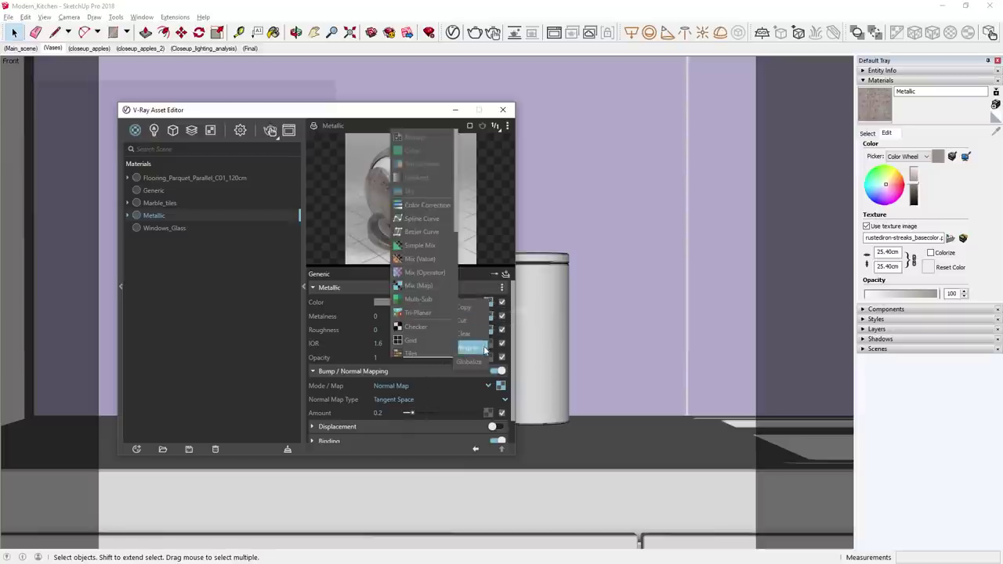
pyautogui.click(428, 209)
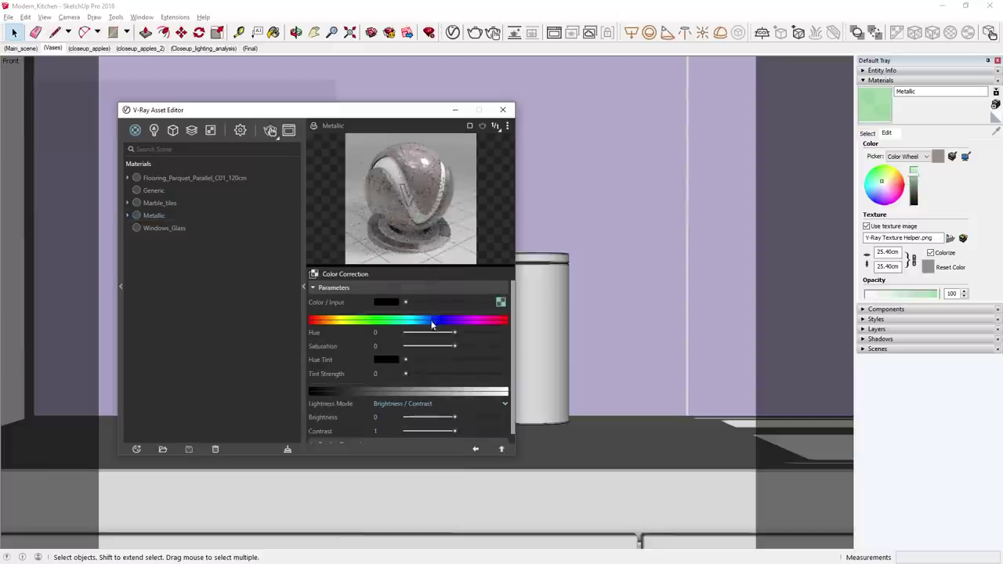
pyautogui.moveTo(455, 345); pyautogui.dragTo(405, 345)
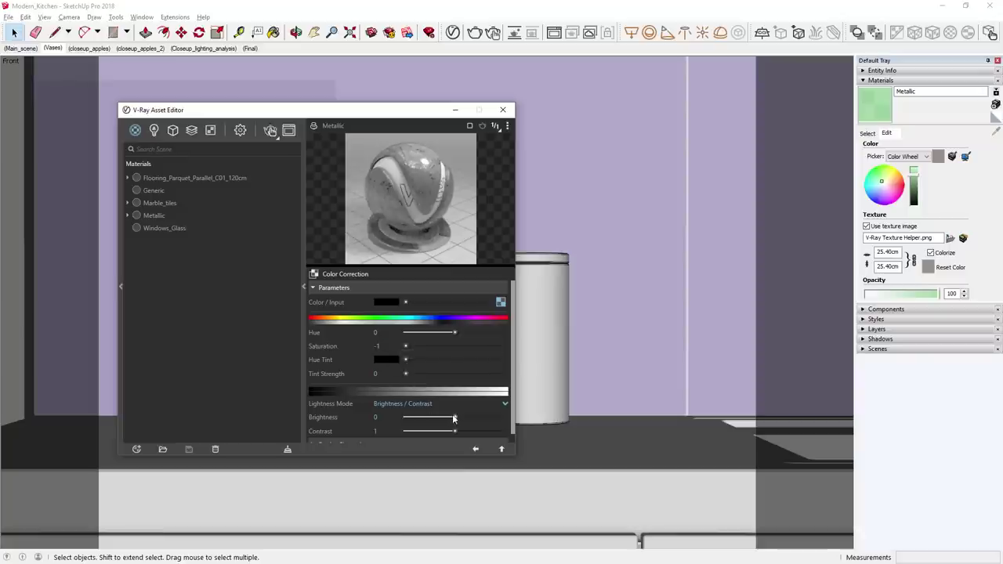
pyautogui.moveTo(455, 419); pyautogui.dragTo(469, 420)
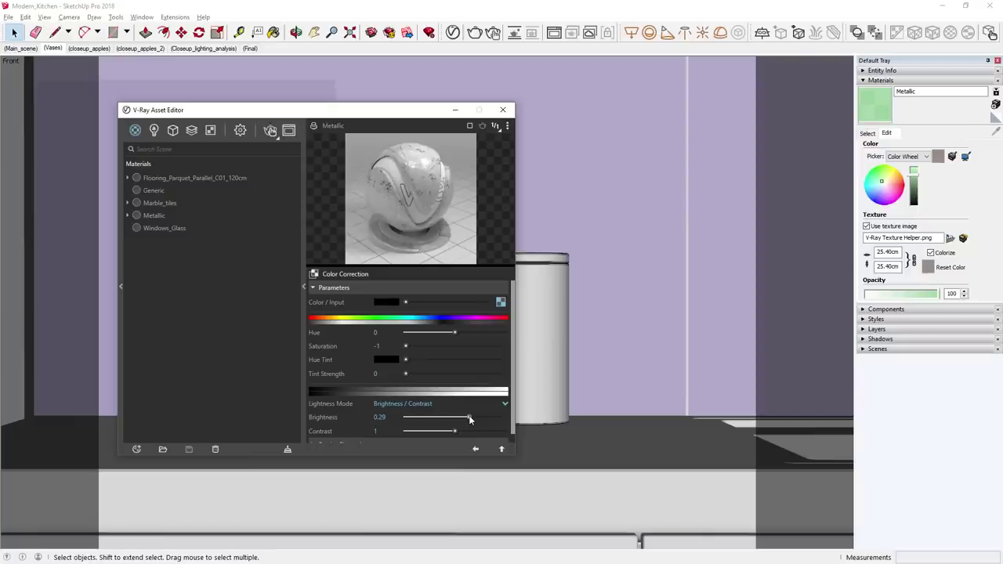
pyautogui.click(503, 450)
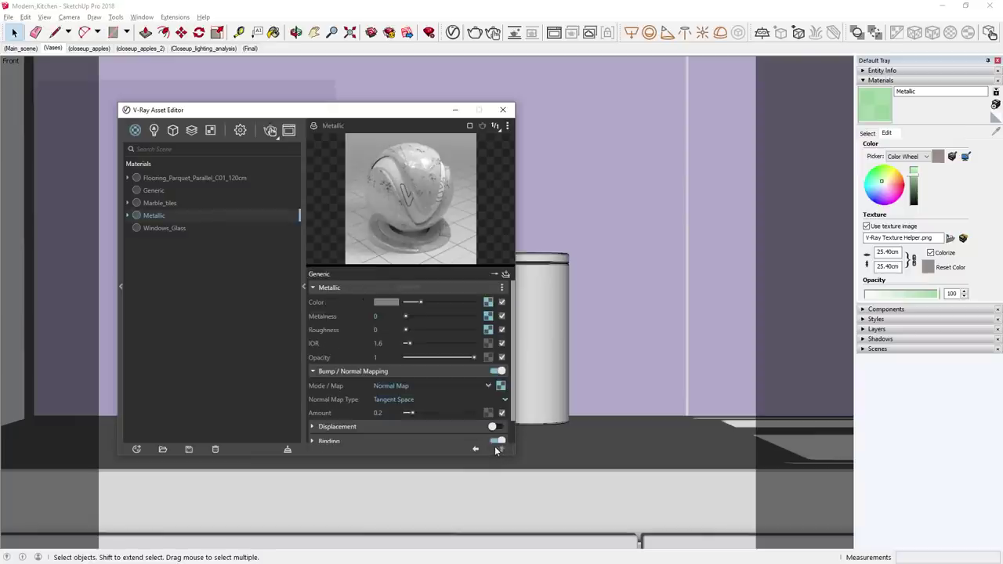
pyautogui.click(303, 387)
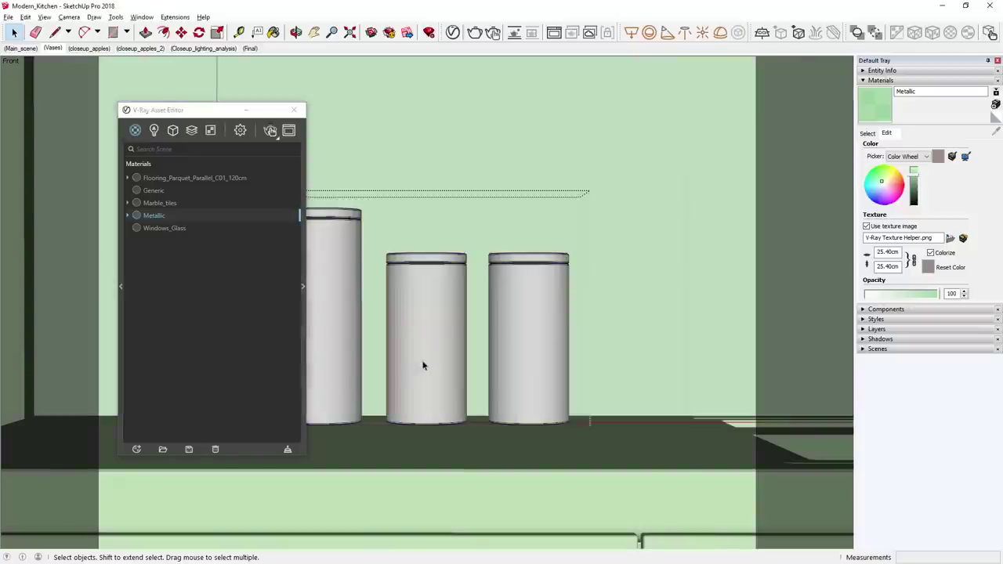
# Select all the geometry inside the vases group, apply the Metallic material to it and leave the group.
pyautogui.click(423, 364)
pyautogui.hotkey('ctrl', 'a')
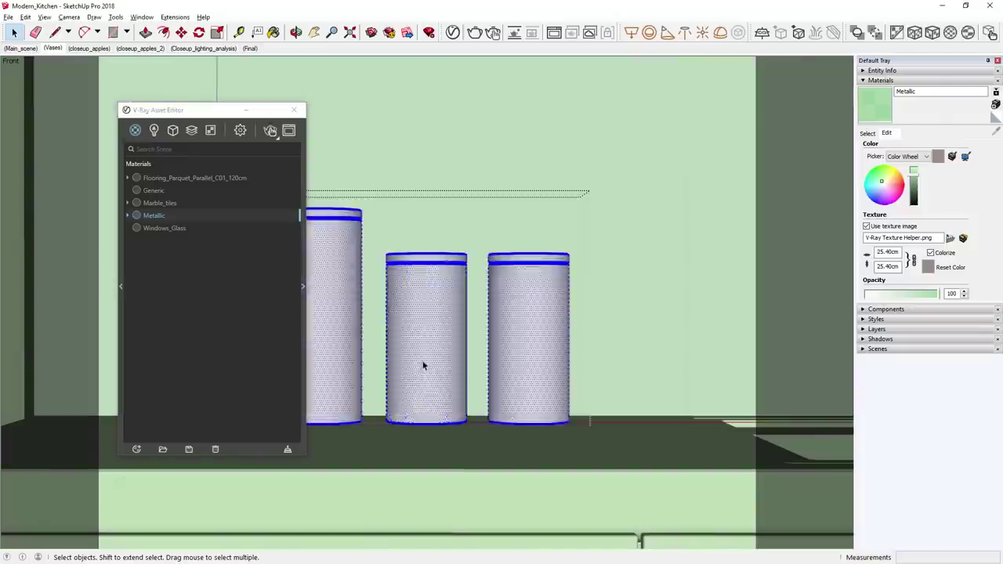
pyautogui.rightClick(148, 216)
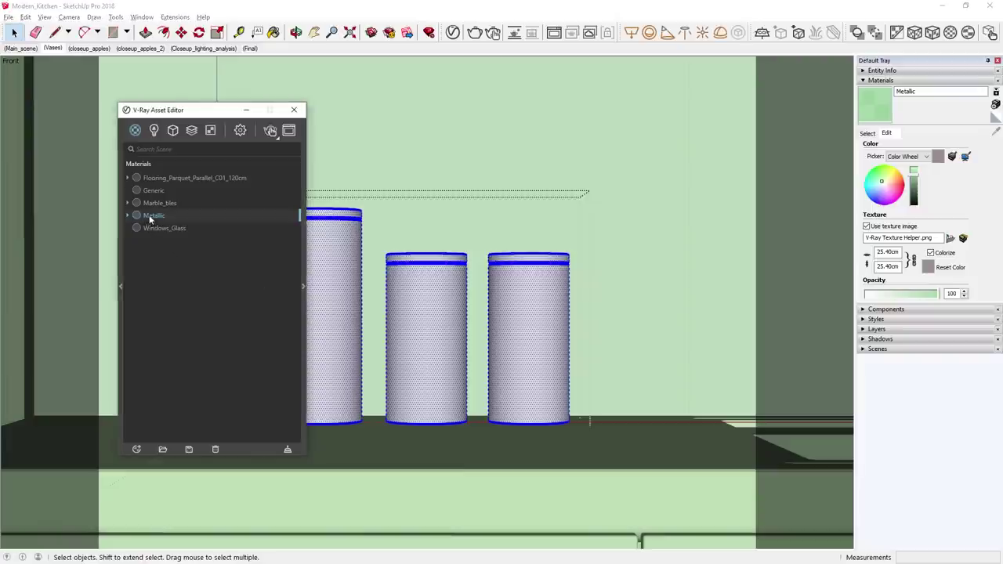
pyautogui.click(157, 245)
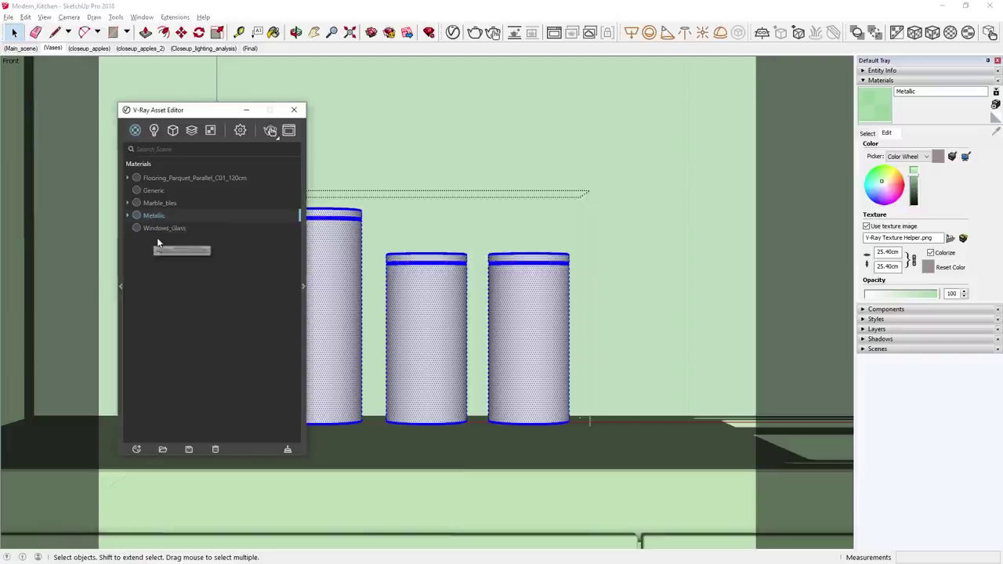
pyautogui.click(634, 358)
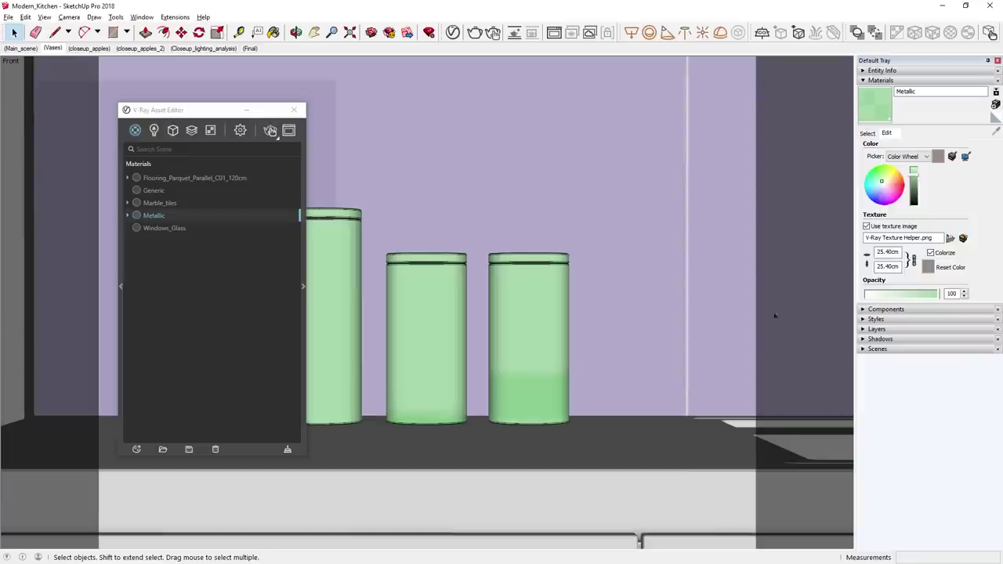
# Set the Metallic material's texture size to 1.50 cm.
pyautogui.doubleClick(878, 251)
pyautogui.write('1.5')
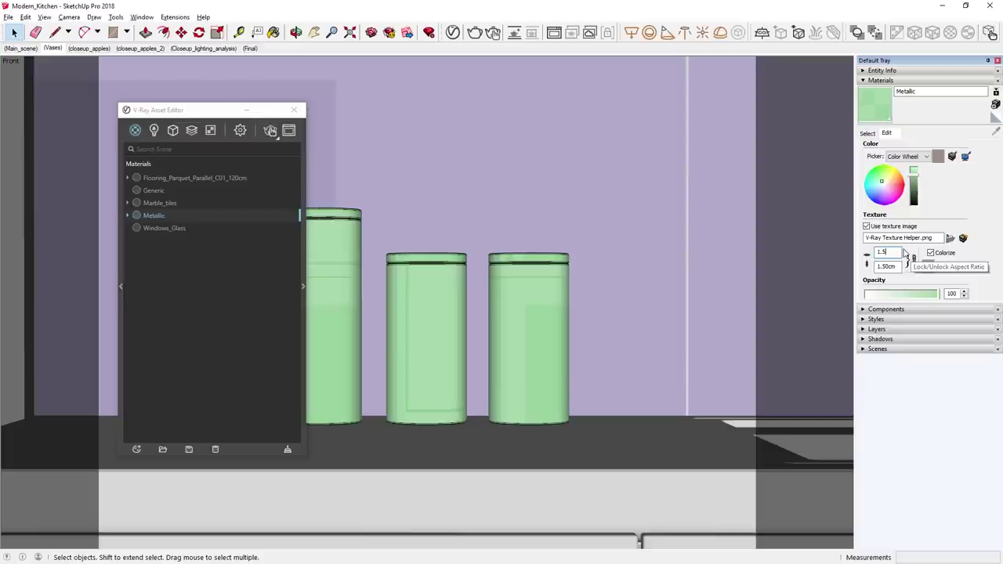
pyautogui.click(302, 163)
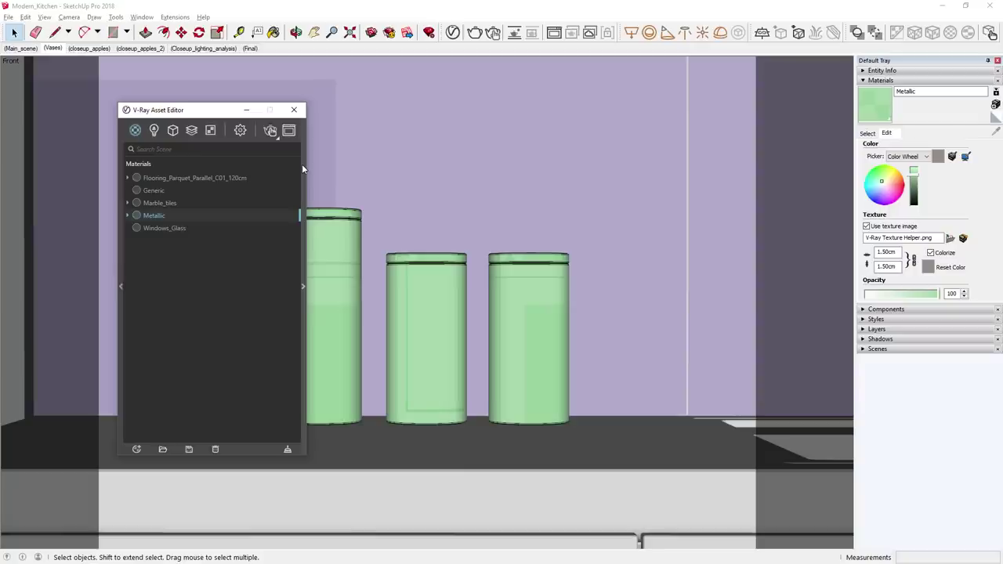
# Review the V-Ray render settings, run a non-interactive render of the Vases view and go back to Main_scene.
pyautogui.click(244, 133)
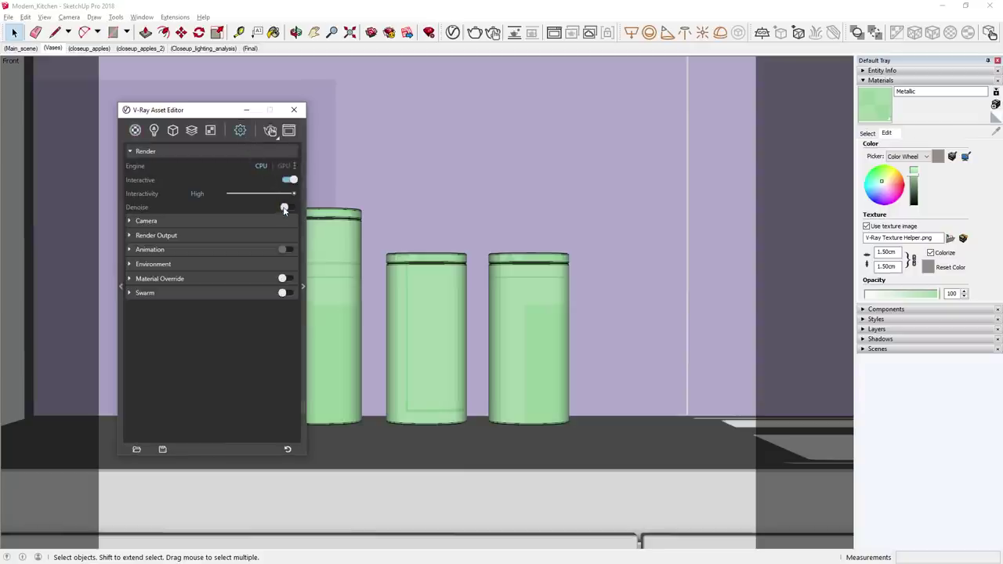
pyautogui.click(294, 110)
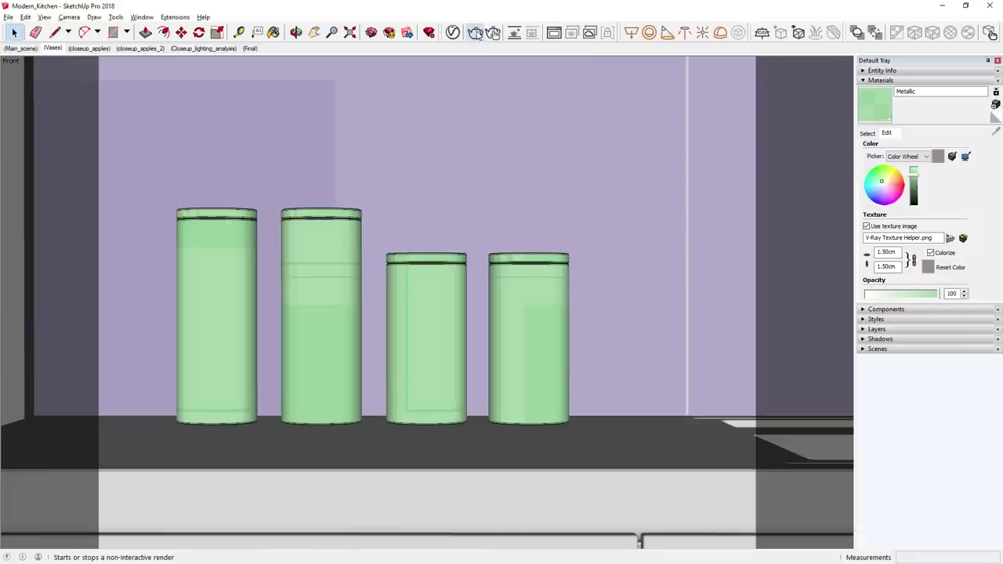
pyautogui.click(475, 37)
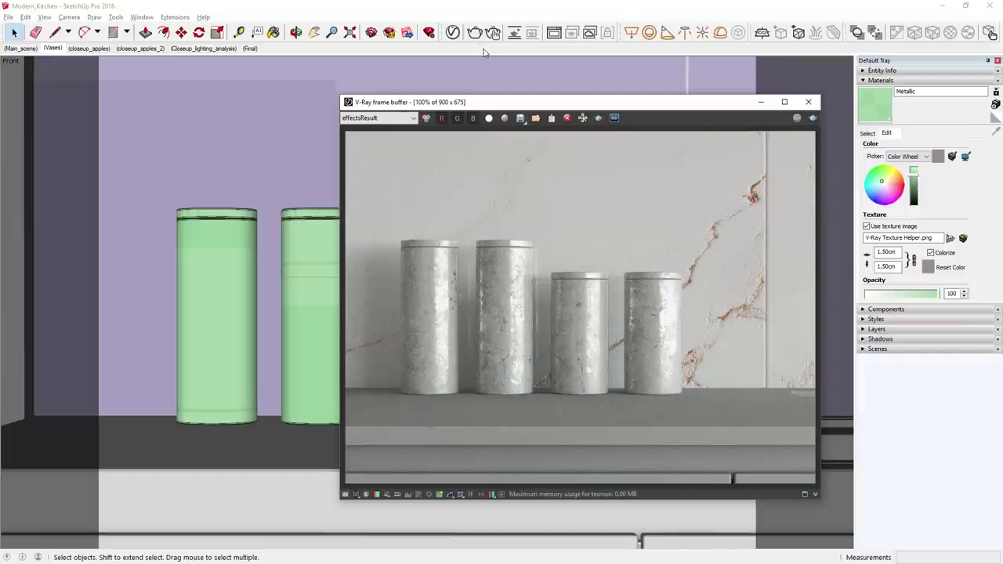
pyautogui.click(808, 102)
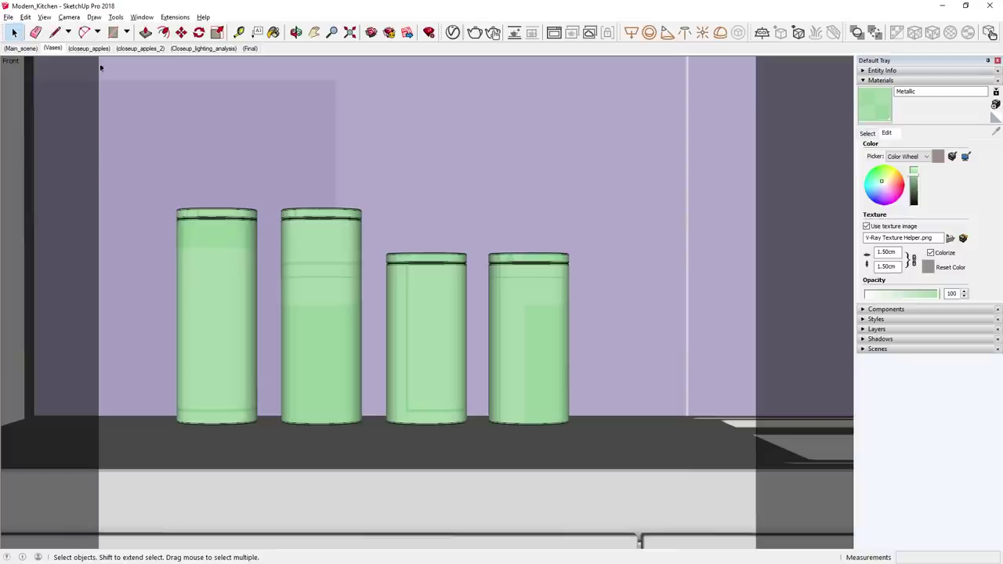
pyautogui.click(21, 48)
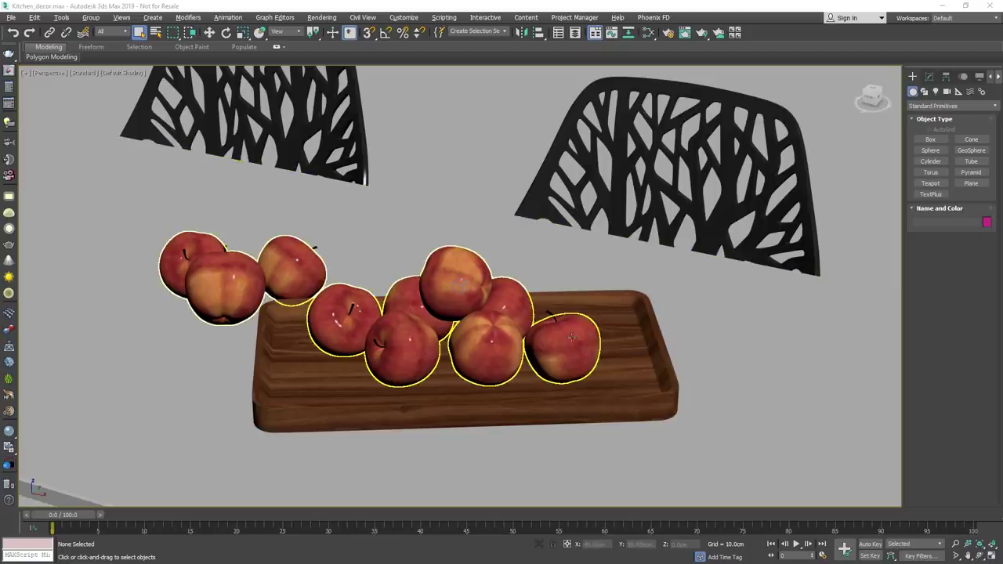
# In 3ds Max, select the apples together with the wooden tray and hide all unselected objects.
pyautogui.click(610, 357)
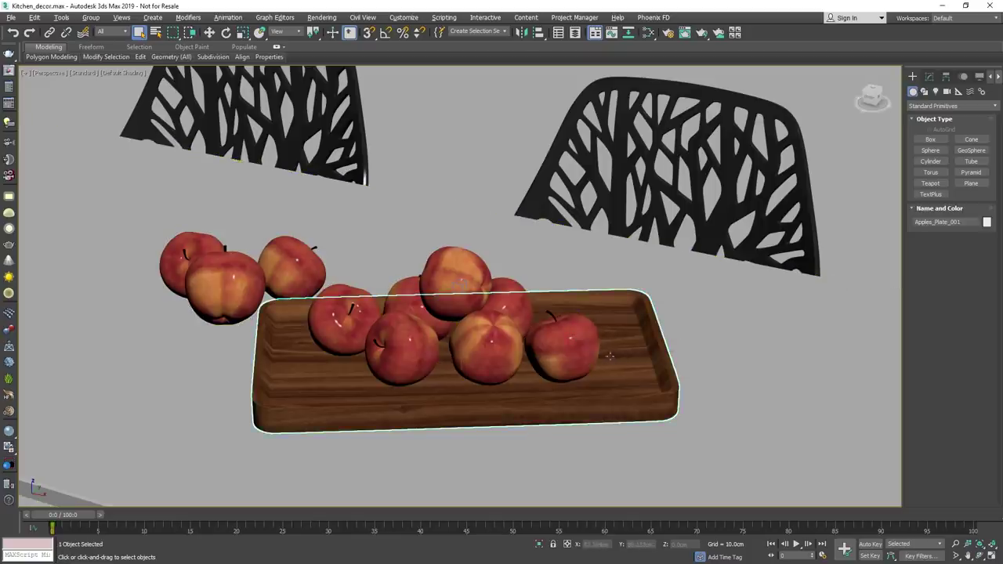
pyautogui.keyDown('ctrl'); pyautogui.click(581, 337); pyautogui.keyUp('ctrl')
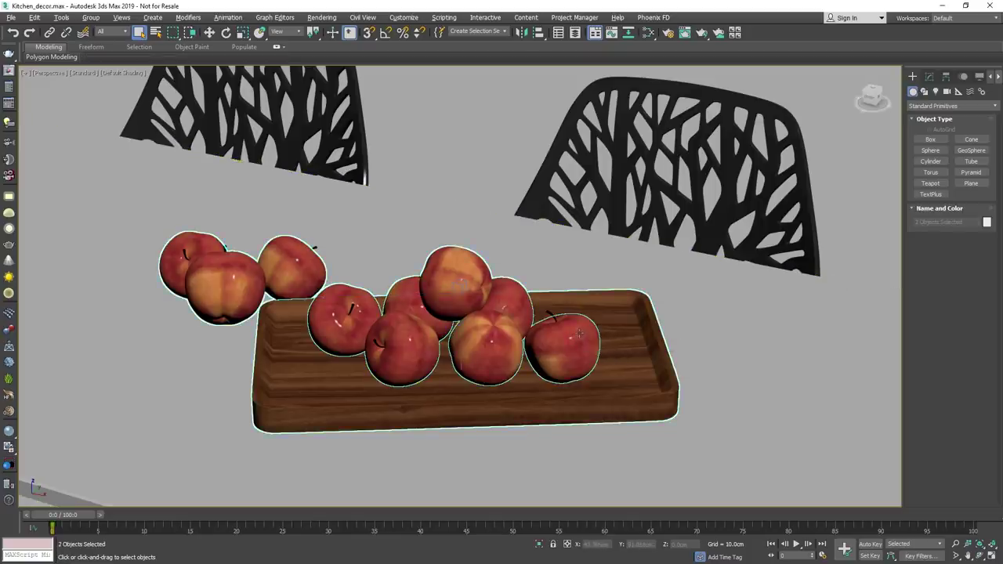
pyautogui.rightClick(579, 325)
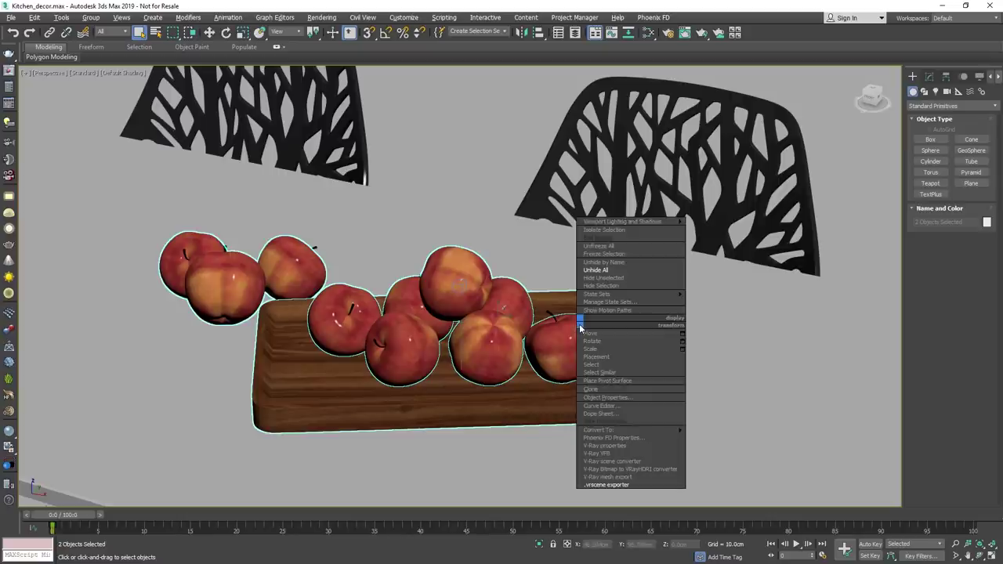
pyautogui.click(601, 278)
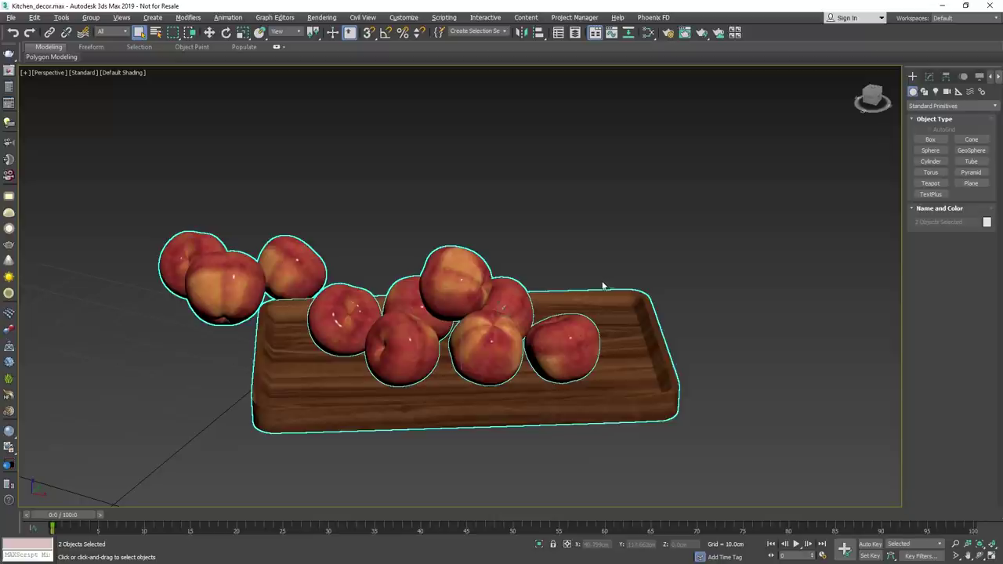
# Export the apples and tray as a V-Ray scene file with the .vrscene exporter.
pyautogui.rightClick(627, 261)
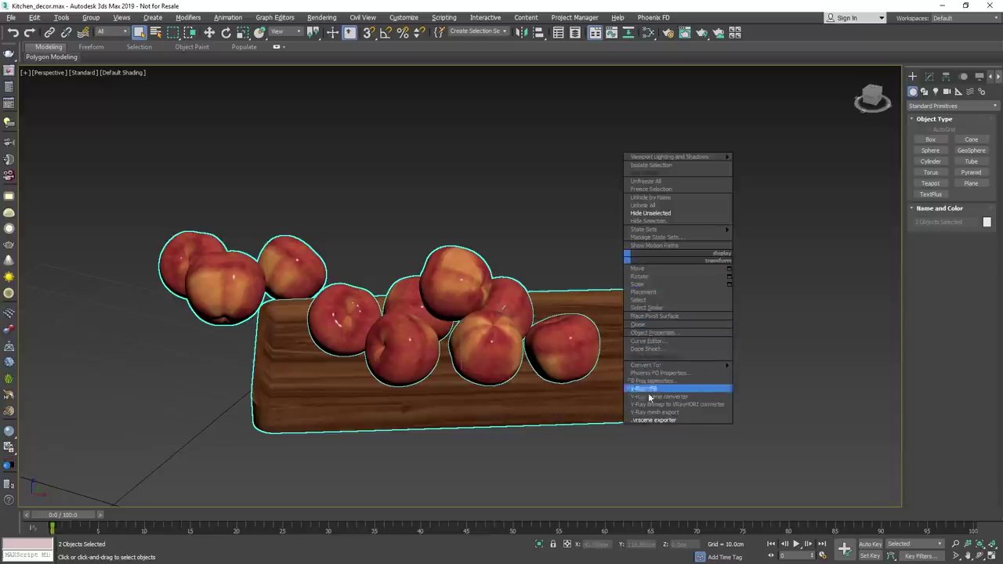
pyautogui.click(655, 420)
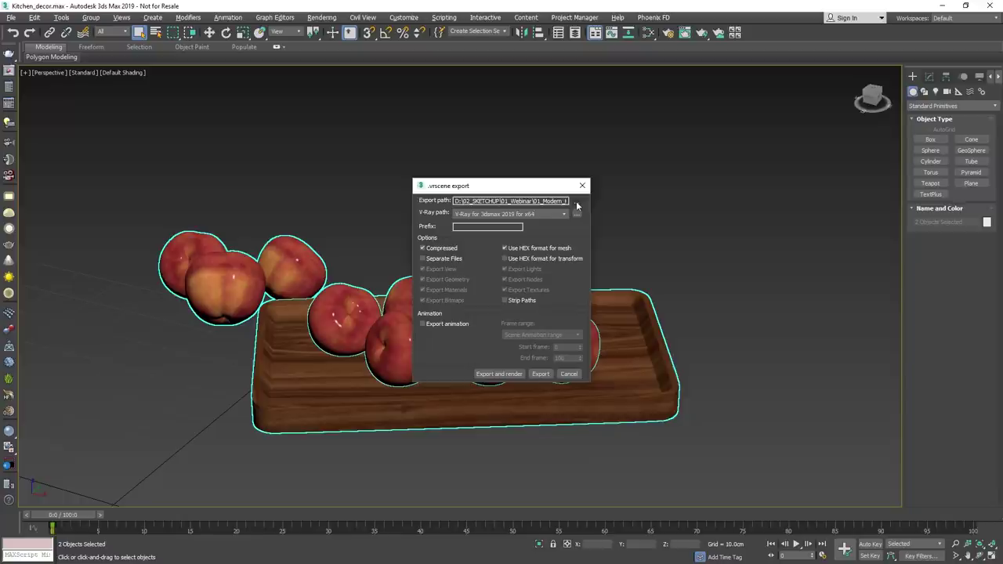
pyautogui.click(540, 374)
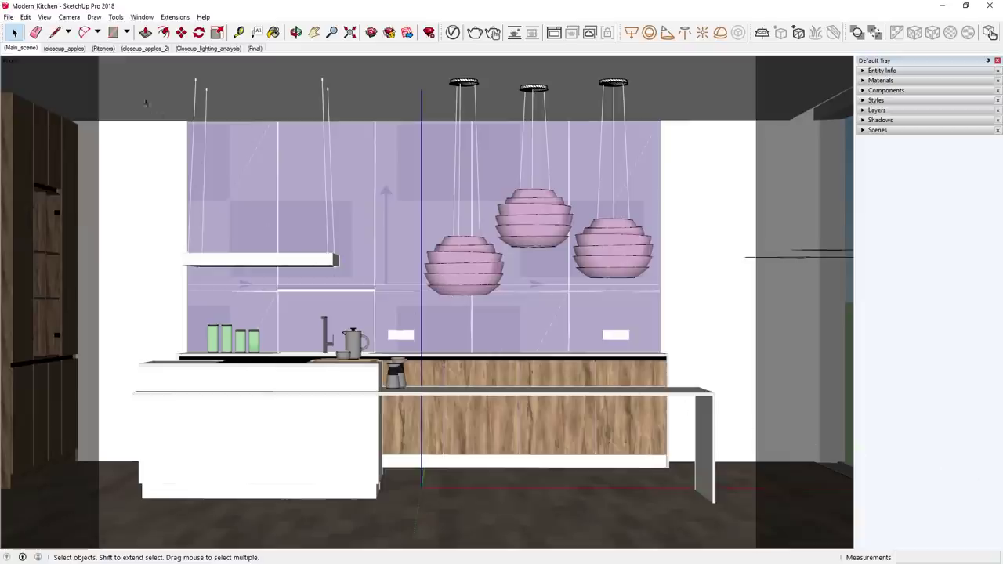
# In SketchUp, start an import of V-Ray VRScene Files and choose Kitchen_Chairs from the Assets folder.
pyautogui.click(8, 16)
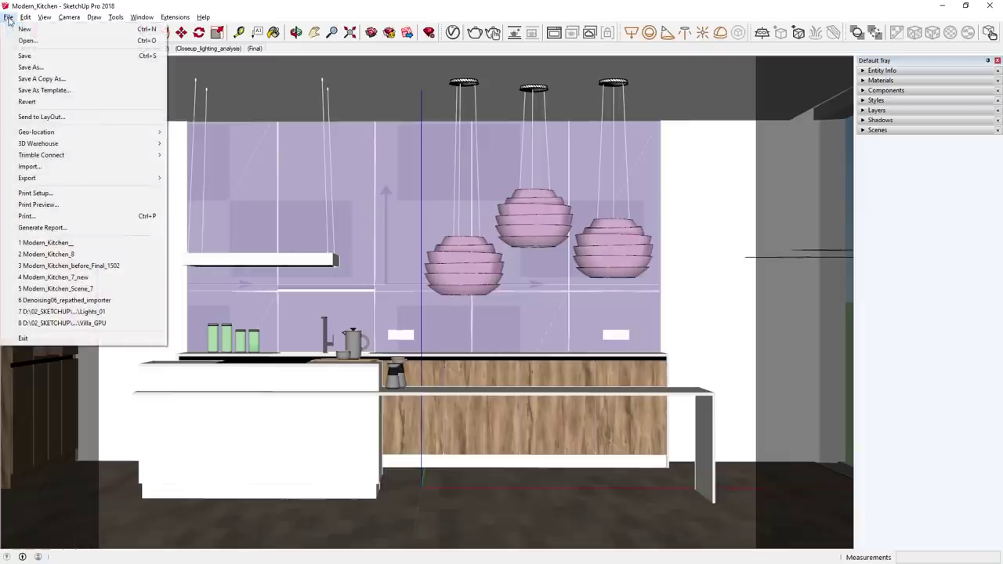
pyautogui.click(35, 167)
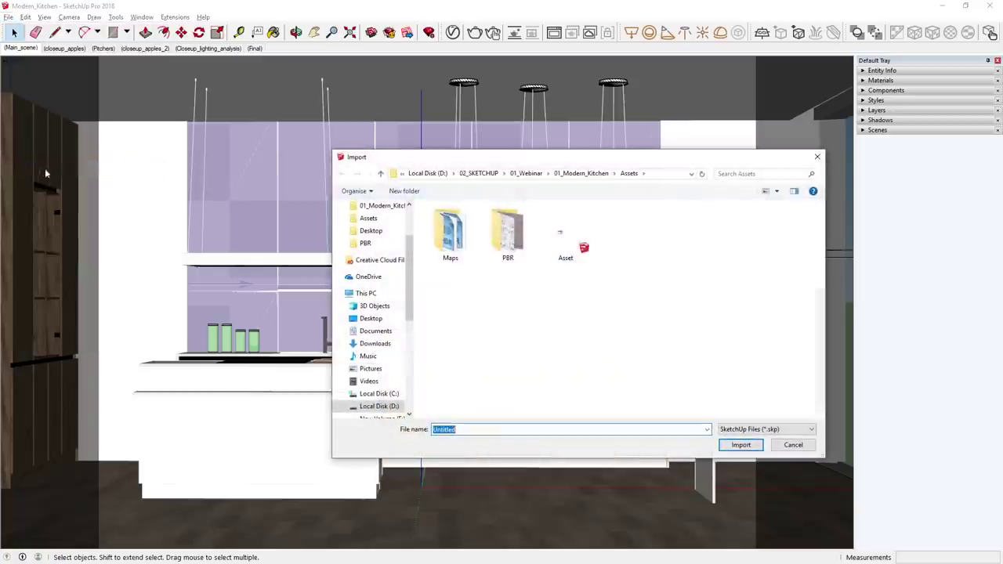
pyautogui.click(725, 430)
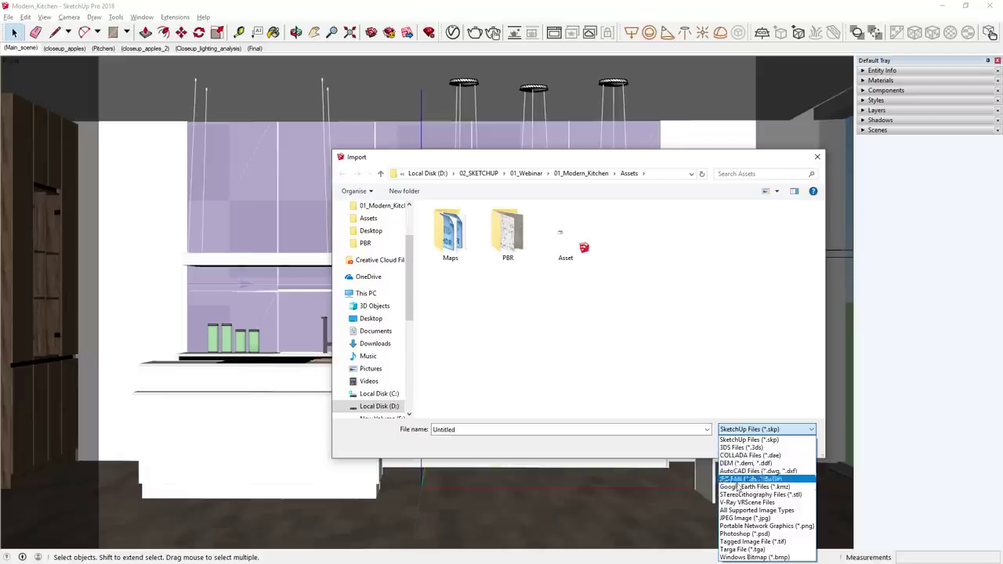
pyautogui.click(744, 502)
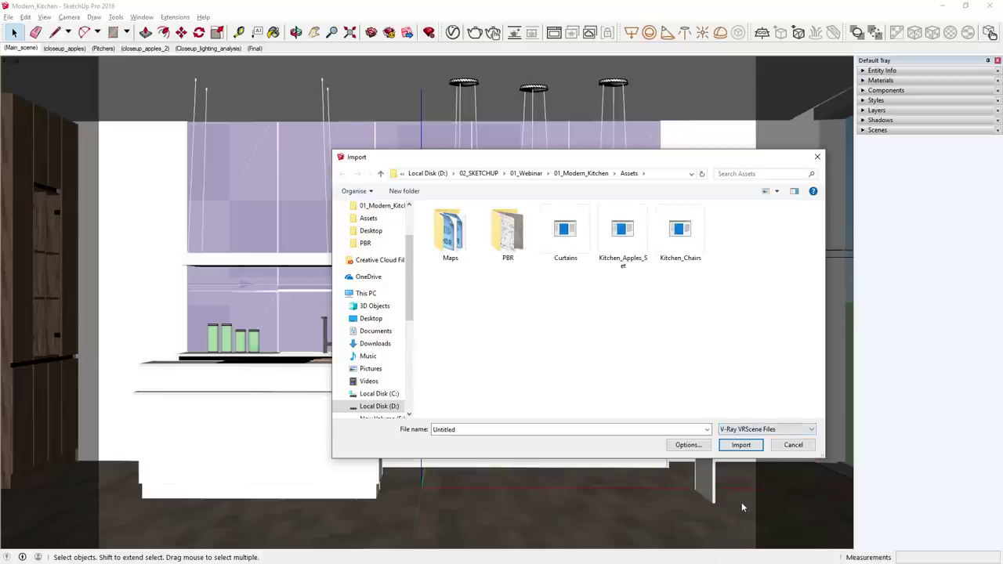
pyautogui.click(680, 261)
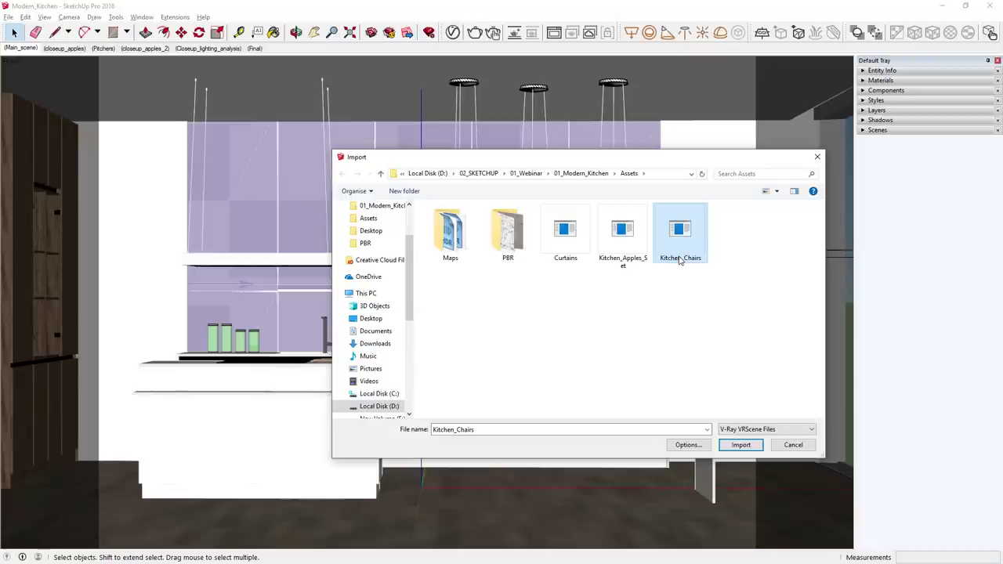
# Set the VRScene import option Materials to Colors and import the chairs into the kitchen.
pyautogui.click(687, 445)
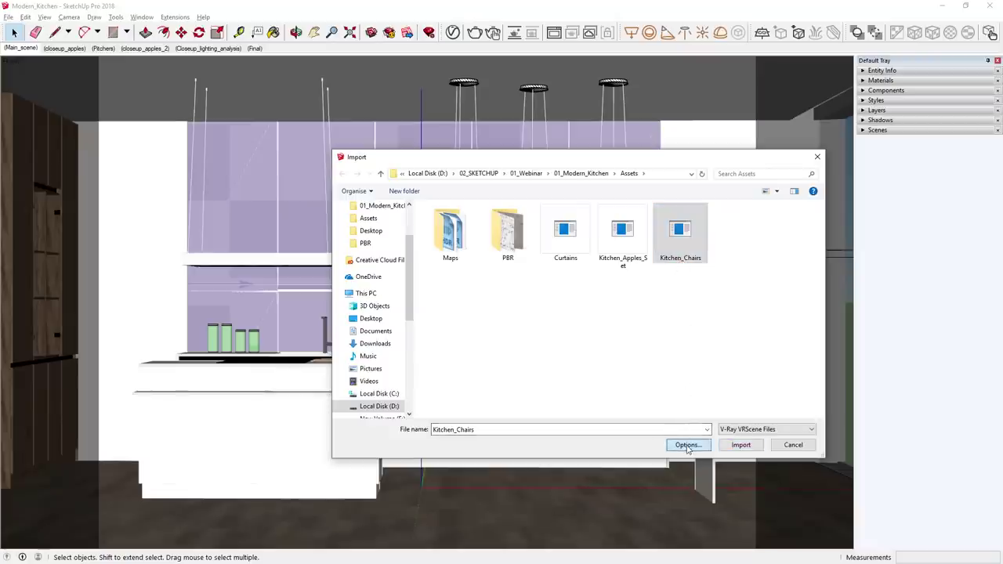
pyautogui.click(619, 264)
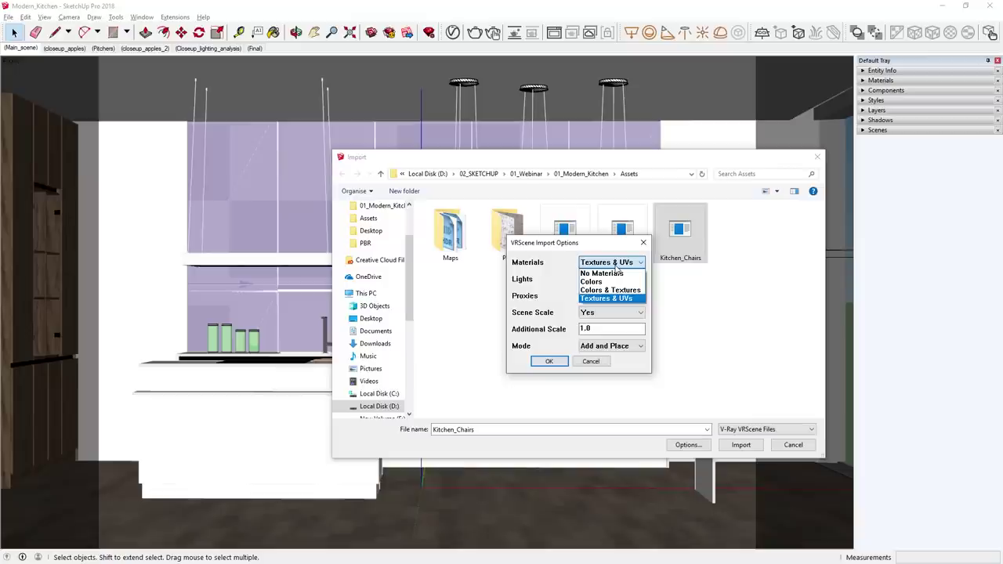
pyautogui.click(592, 281)
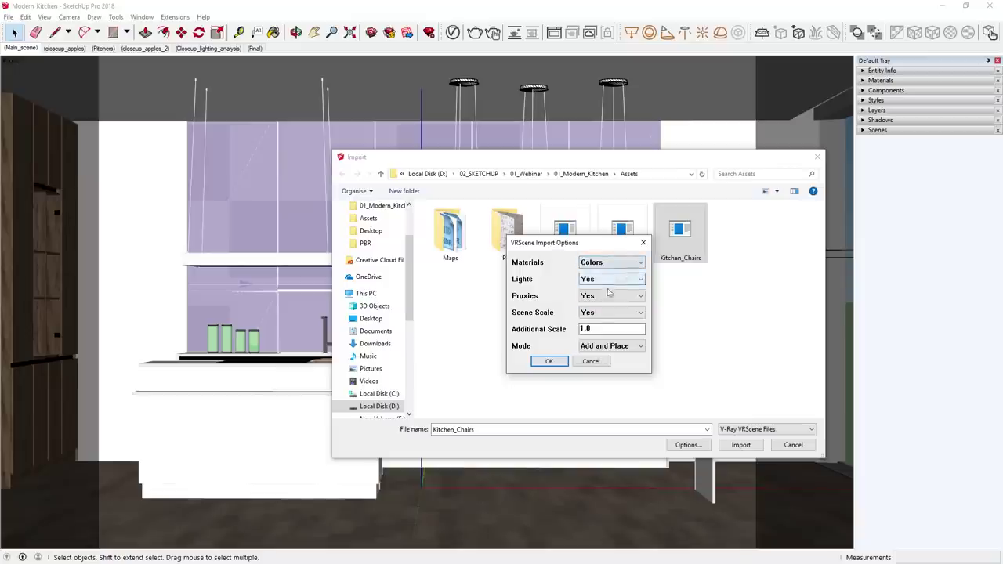
pyautogui.click(550, 361)
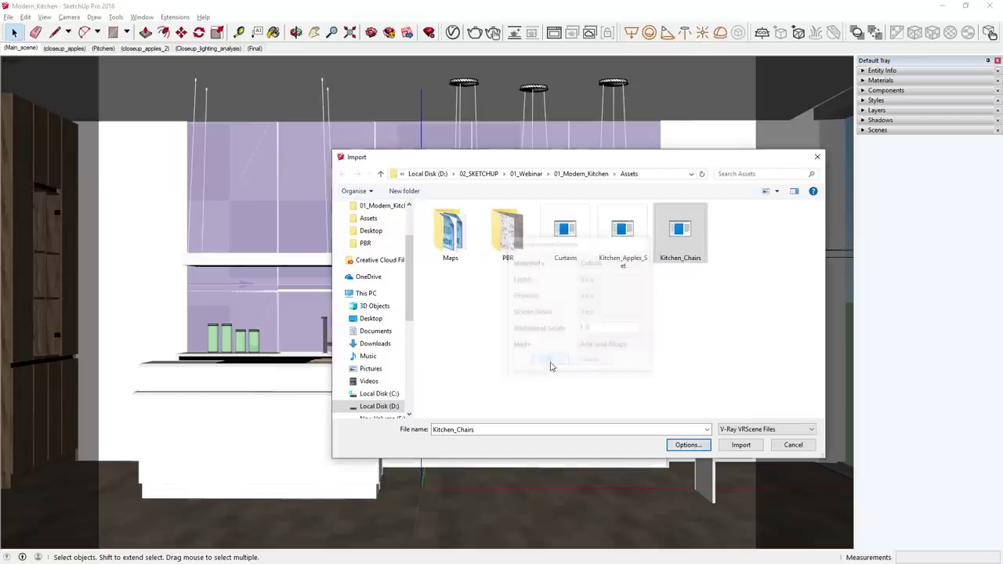
pyautogui.click(742, 446)
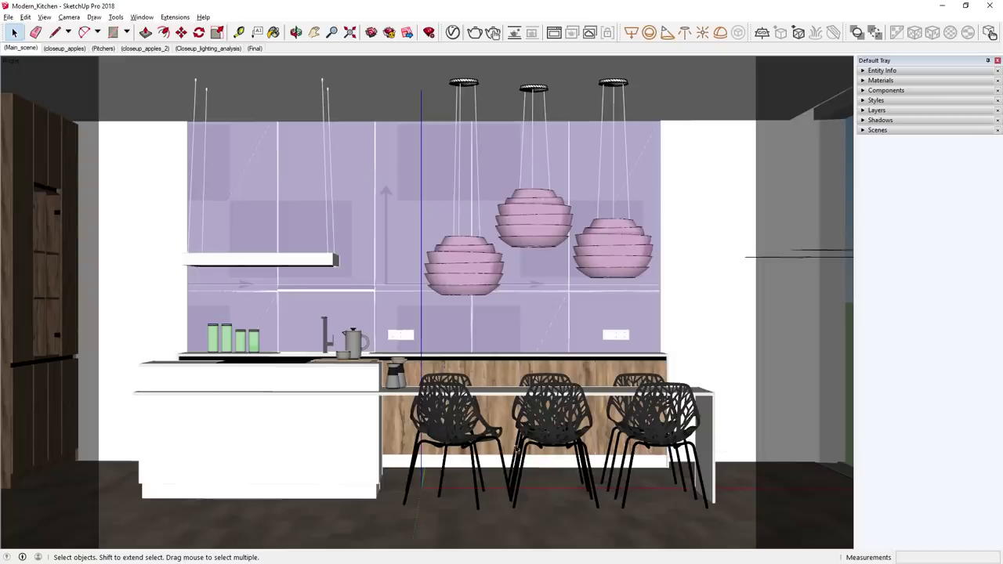
# Open the imported chairs group, select the leftmost front chair's seat and legs, and try rotating the chair by about 92.7 degrees.
pyautogui.doubleClick(457, 436)
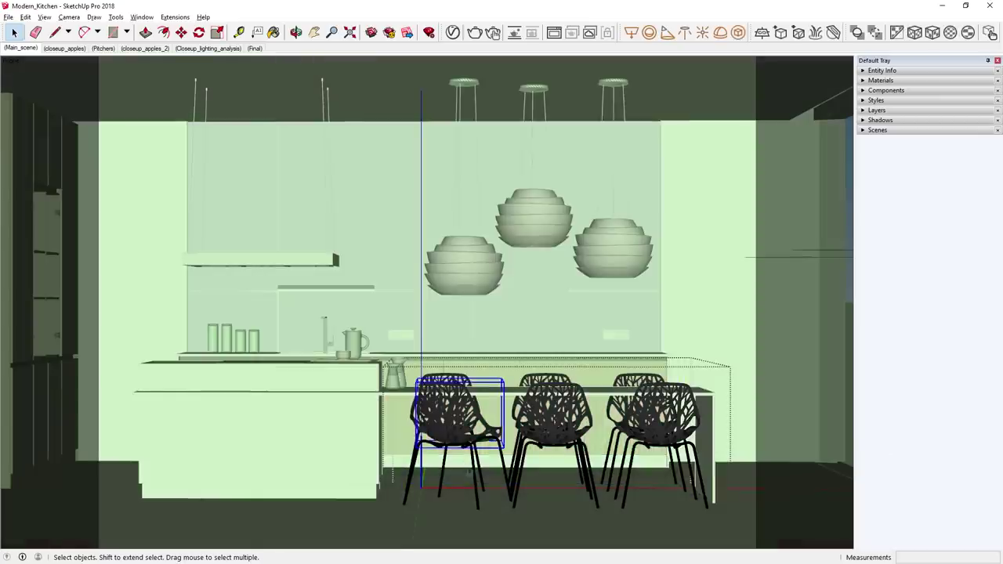
pyautogui.click(478, 480)
pyautogui.press('q')
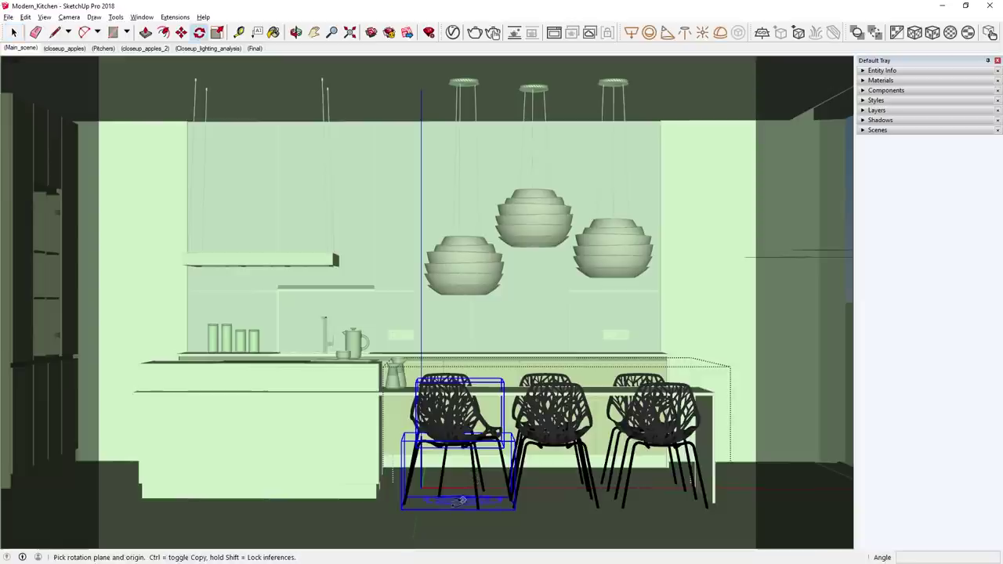
pyautogui.click(454, 504)
pyautogui.click(493, 505)
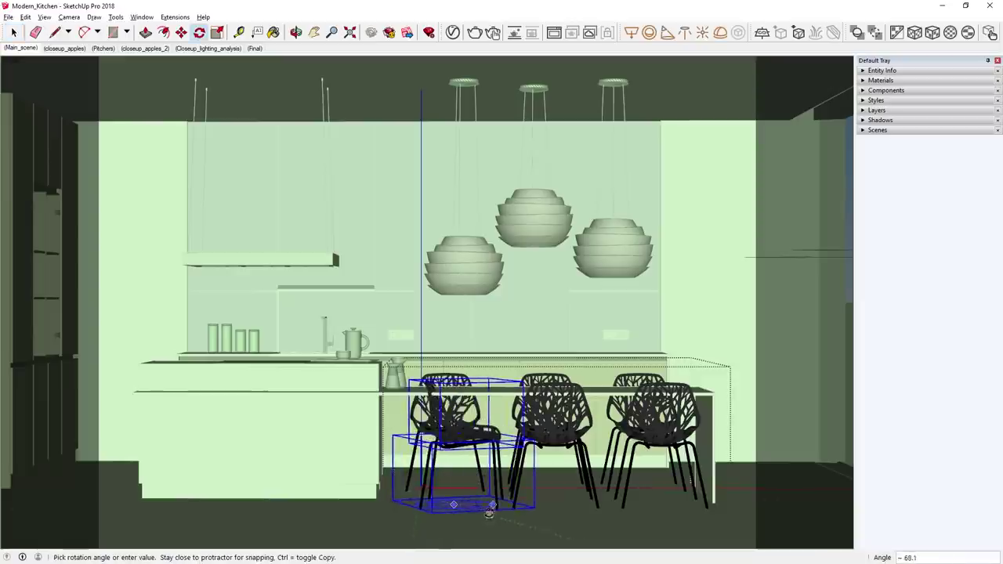
pyautogui.click(458, 513)
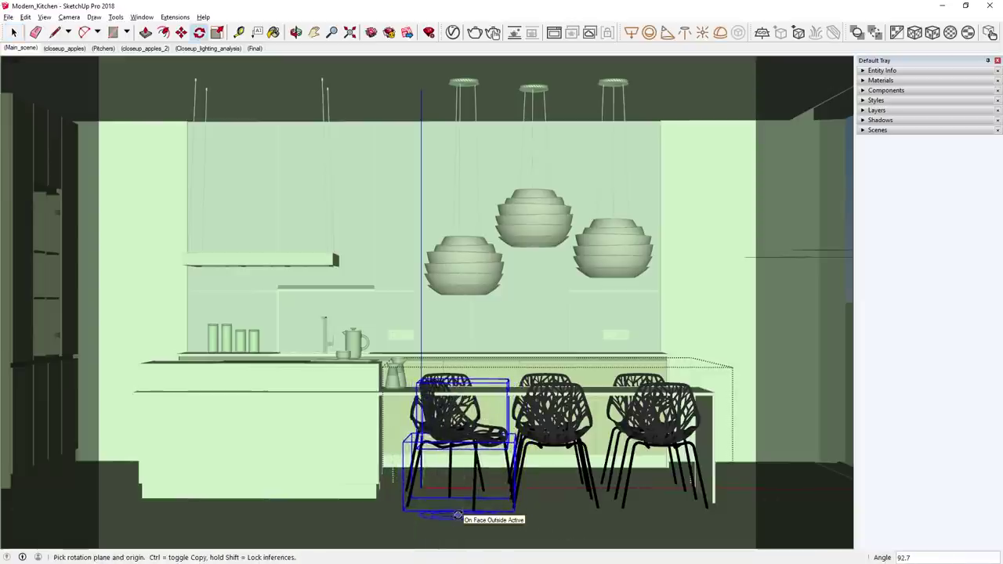
# Try moving the rotated chair away from the table toward the kitchen island, and undo both the move and the rotation.
pyautogui.press('m')
pyautogui.click(499, 514)
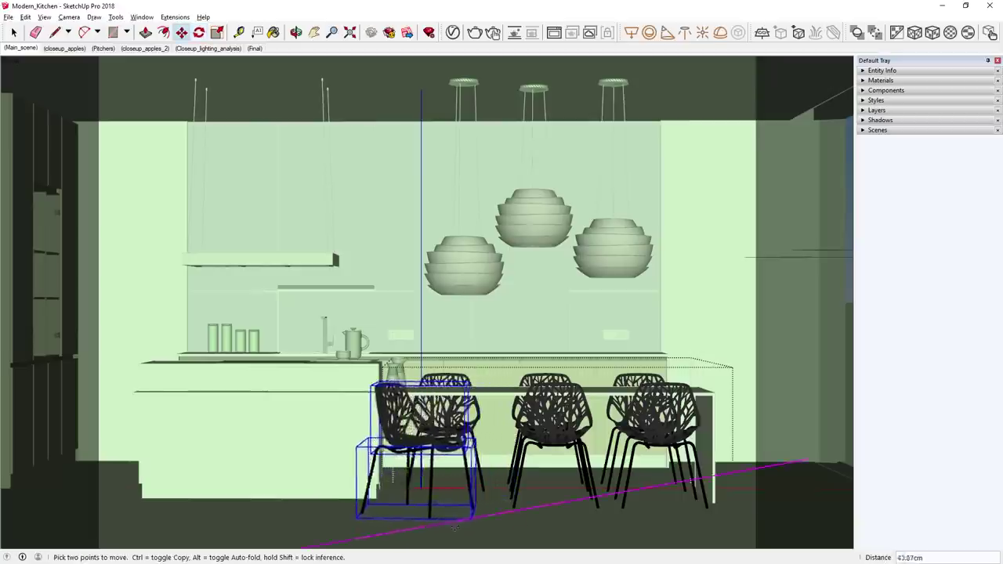
pyautogui.click(398, 531)
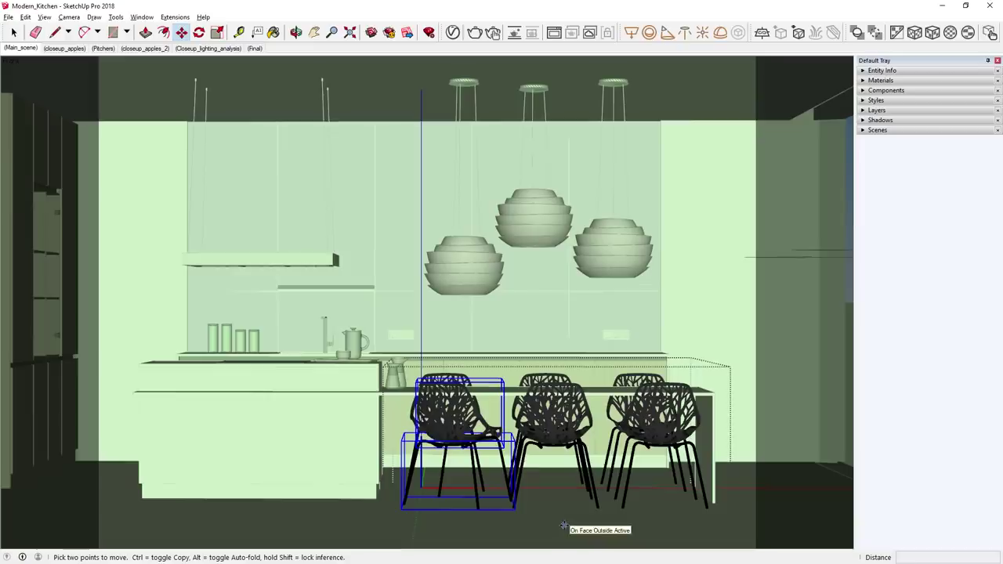
pyautogui.hotkey('ctrl', 'z')
pyautogui.press('space')
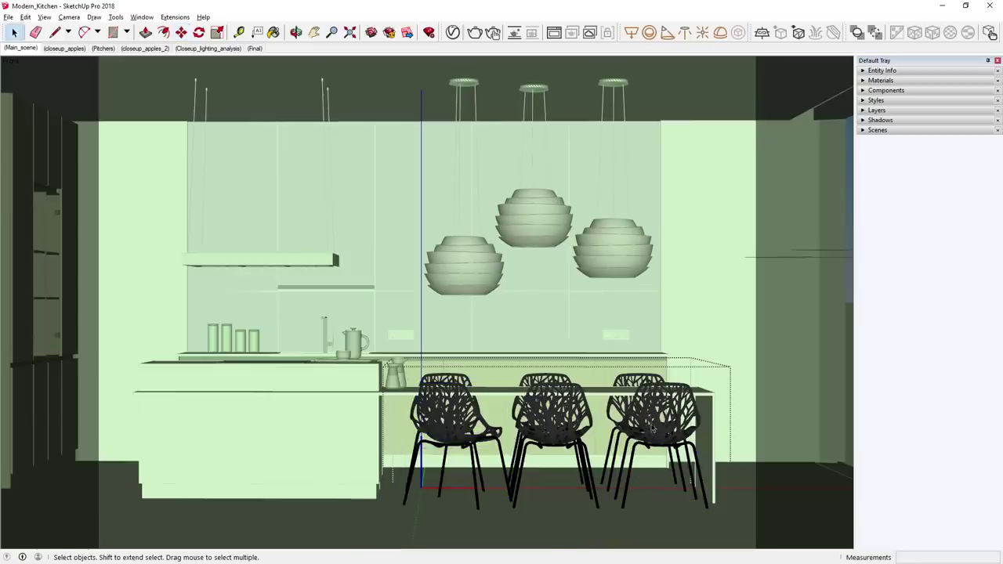
# Select the rightmost front chair's seat and legs, and try moving the chair away from the table.
pyautogui.click(634, 454)
pyautogui.click(634, 495)
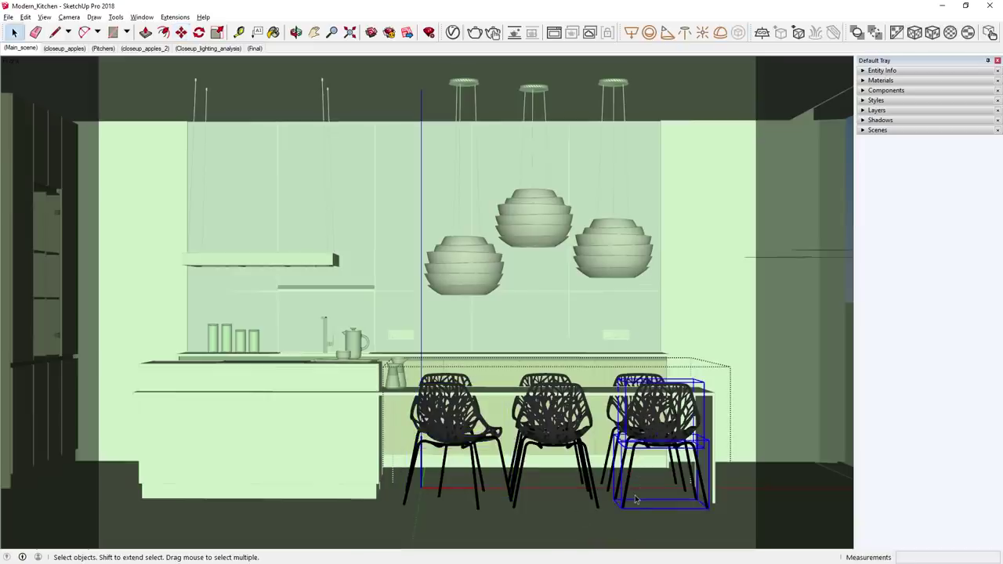
pyautogui.press('m')
pyautogui.click(617, 517)
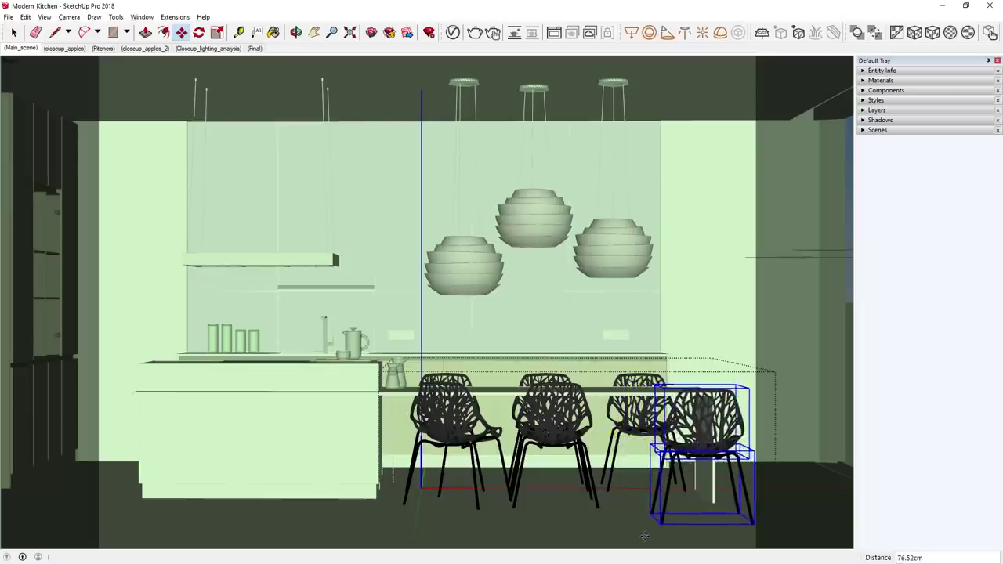
pyautogui.press('Escape')
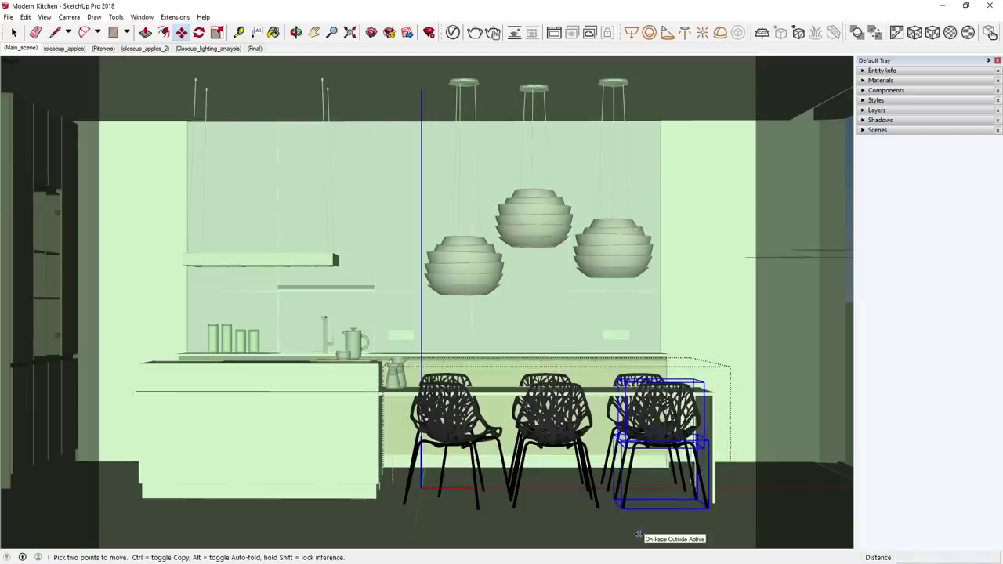
# Clear the chair selection and close the imported chairs group.
pyautogui.hotkey('ctrl', 't')
pyautogui.press('space')
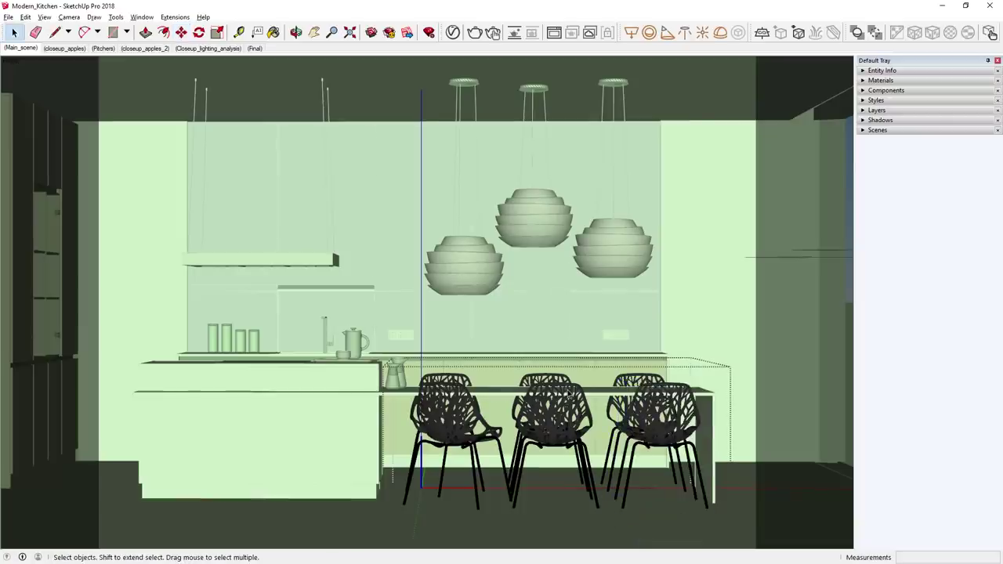
pyautogui.press('Escape')
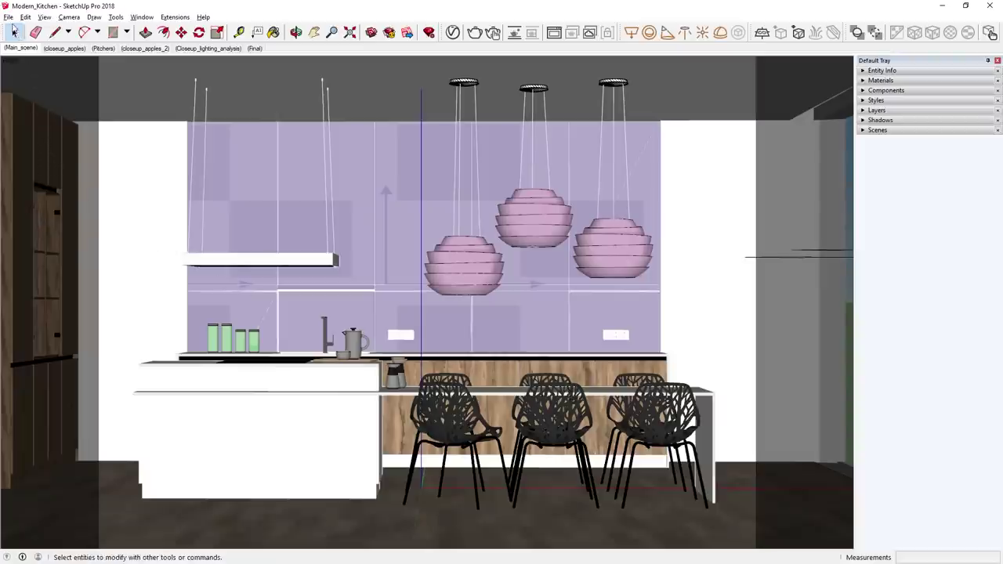
# Start another V-Ray VRScene Files import and choose Kitchen_Apples_Set from the Assets folder.
pyautogui.click(9, 16)
pyautogui.click(46, 165)
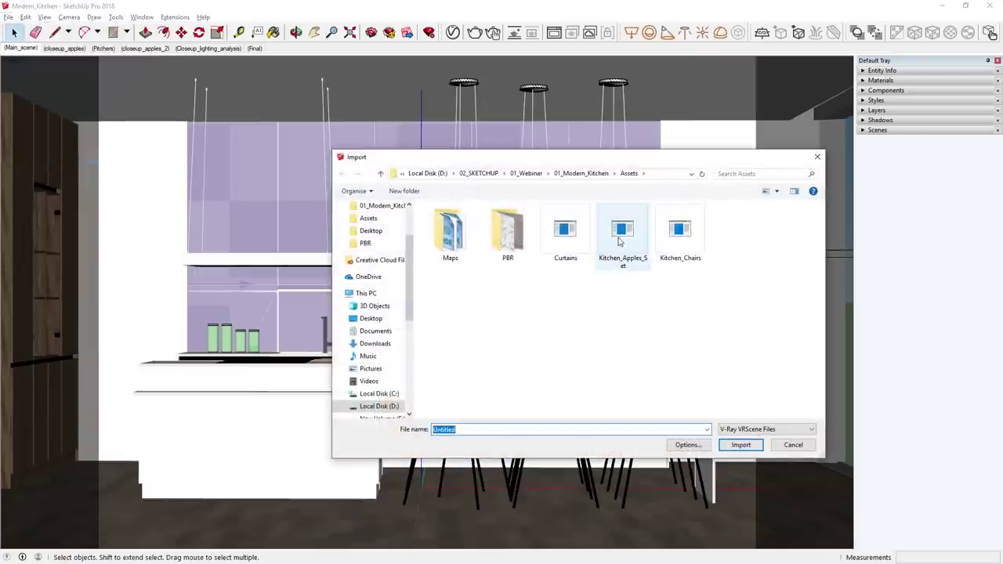
pyautogui.click(621, 233)
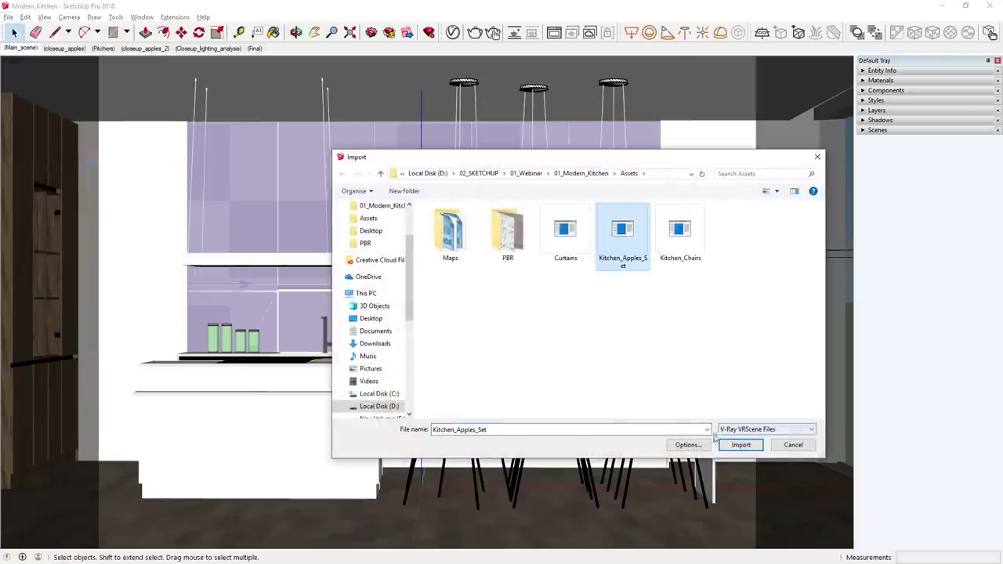
# Set the VRScene import option Materials to Textures & UVs and import the apples set into the kitchen.
pyautogui.click(687, 446)
pyautogui.click(611, 263)
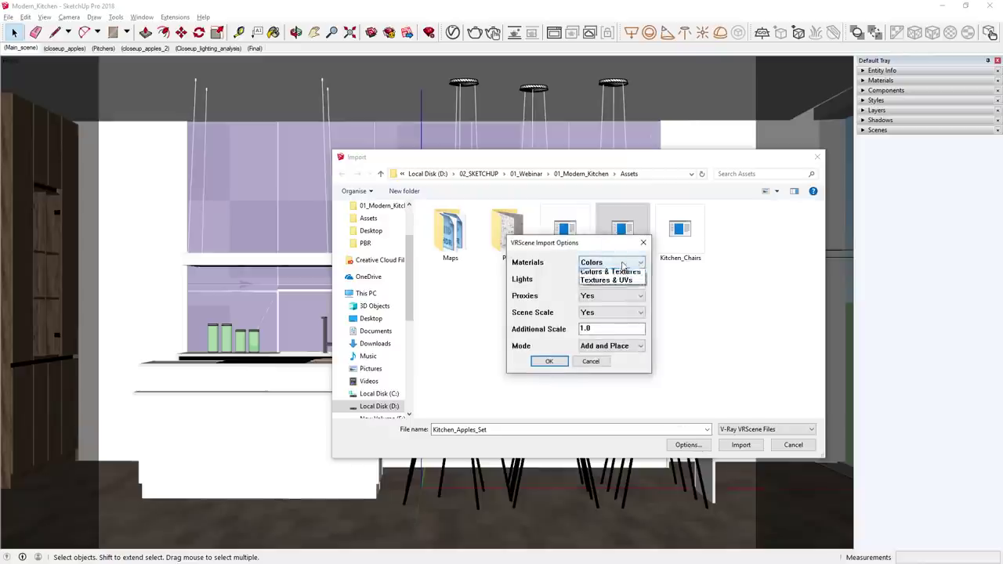
pyautogui.click(615, 299)
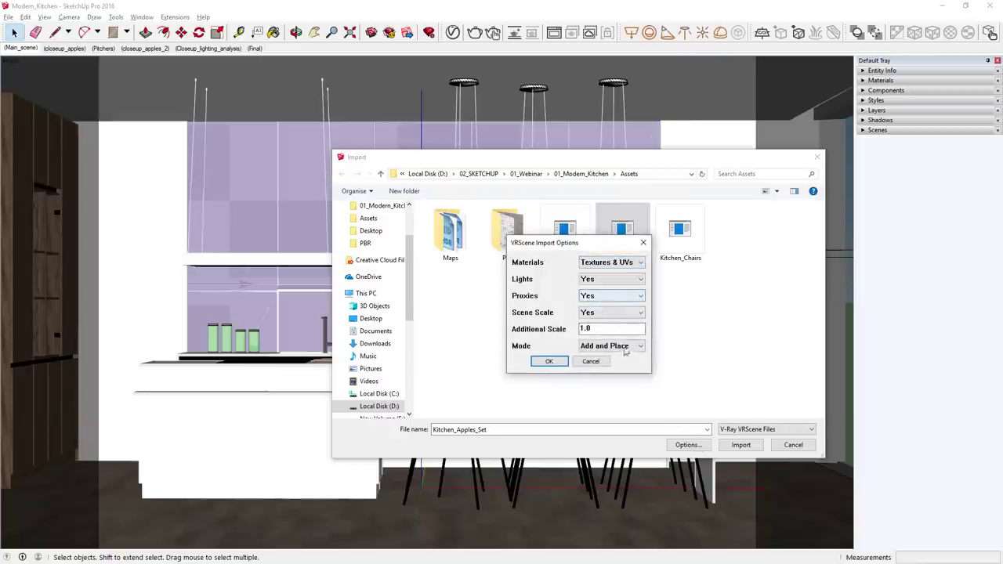
pyautogui.click(551, 361)
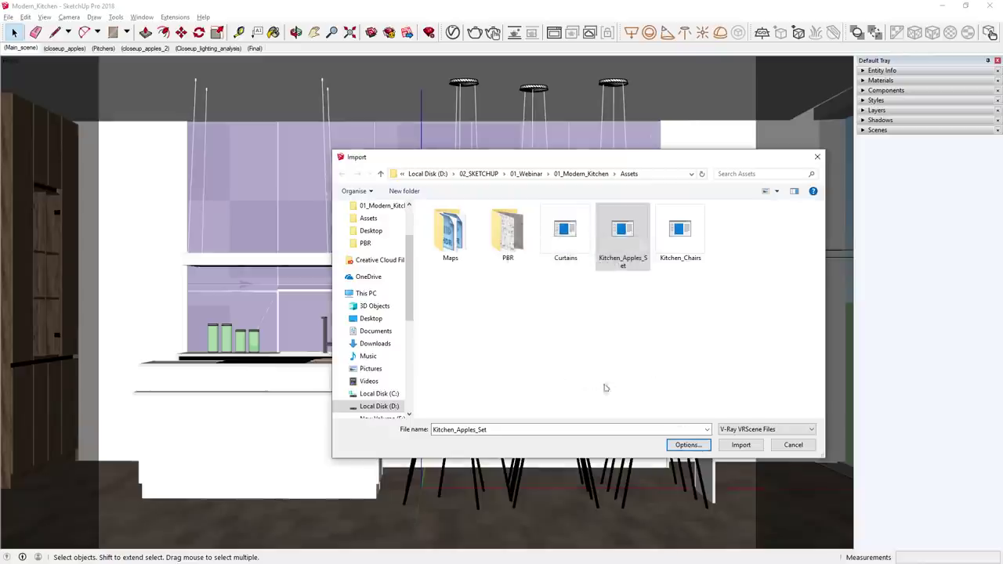
pyautogui.click(740, 445)
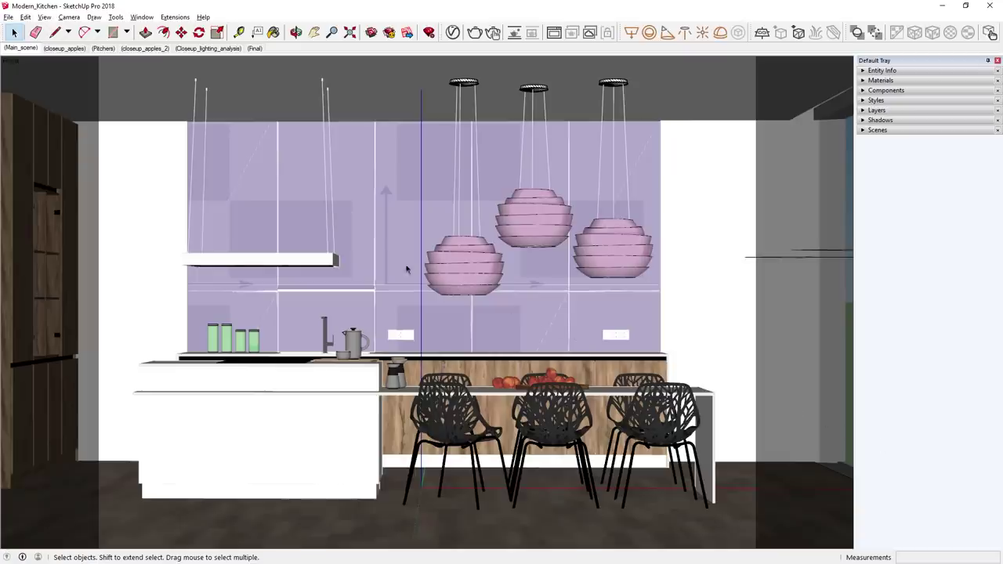
# Preview the closeup_apples scene with a V-Ray interactive render, and close the frame buffer.
pyautogui.click(76, 48)
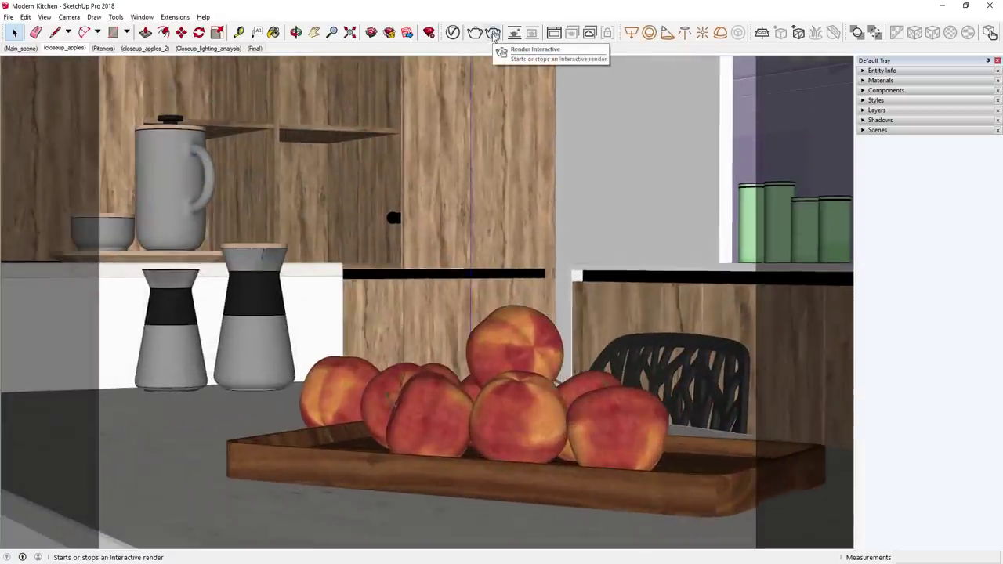
pyautogui.click(493, 34)
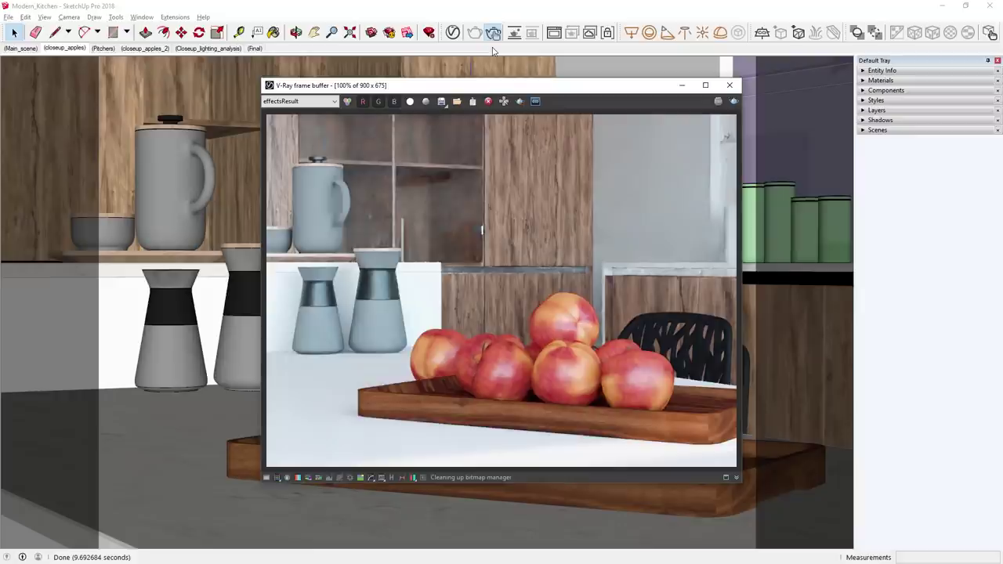
pyautogui.click(729, 85)
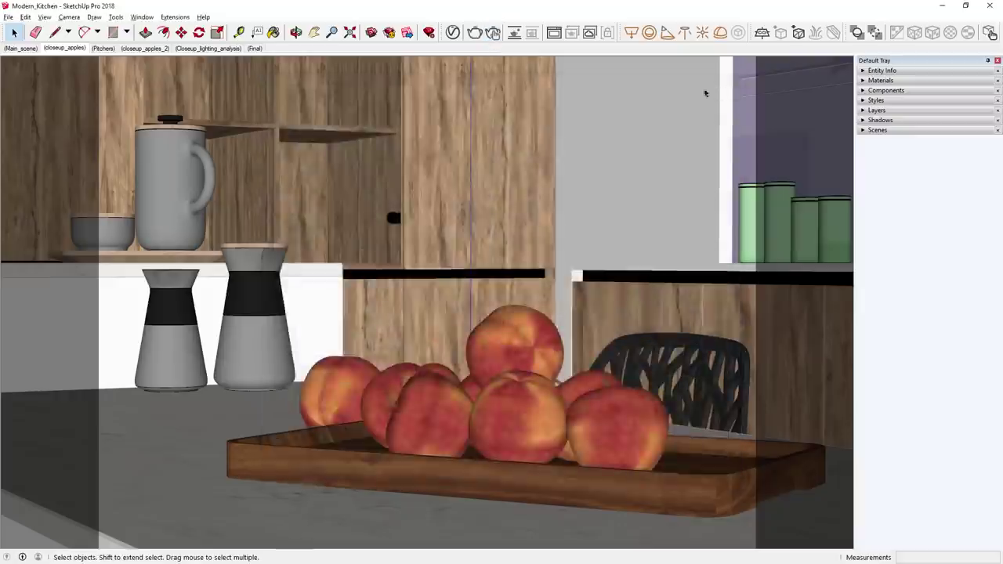
# In the Pitchers scene, apply the V-Ray material Coffee_Set_Glossy to the coffee set group.
pyautogui.click(105, 48)
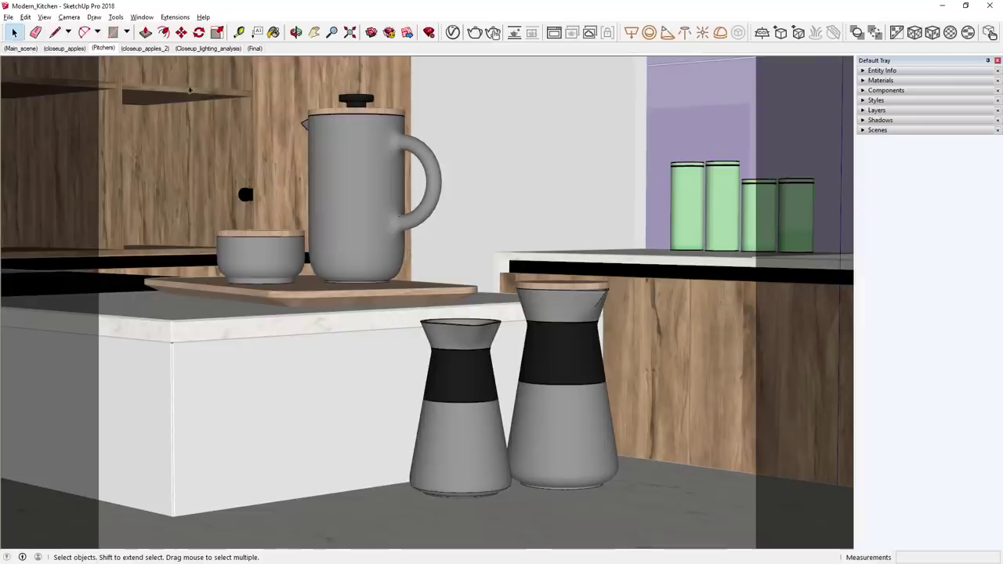
pyautogui.click(453, 33)
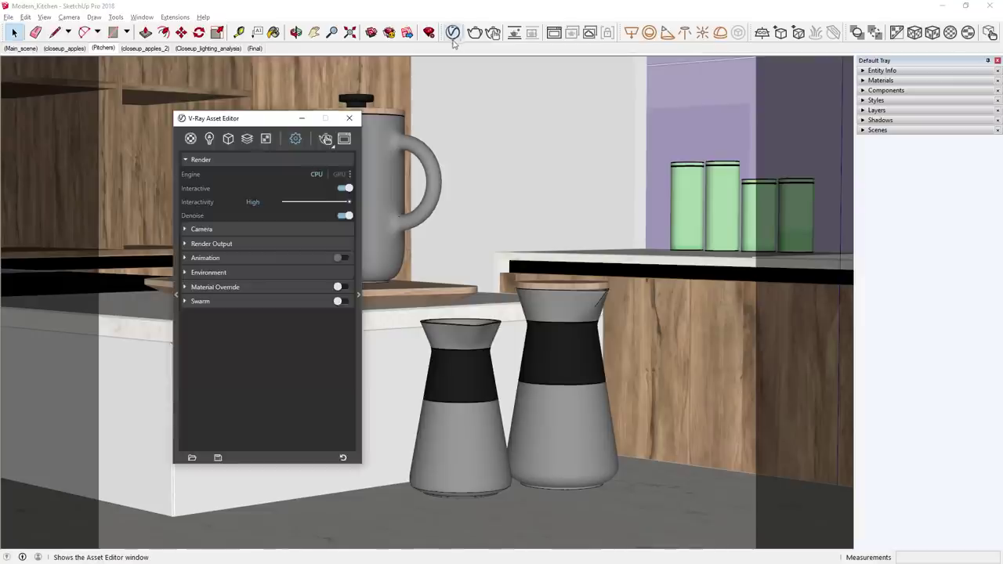
pyautogui.click(191, 139)
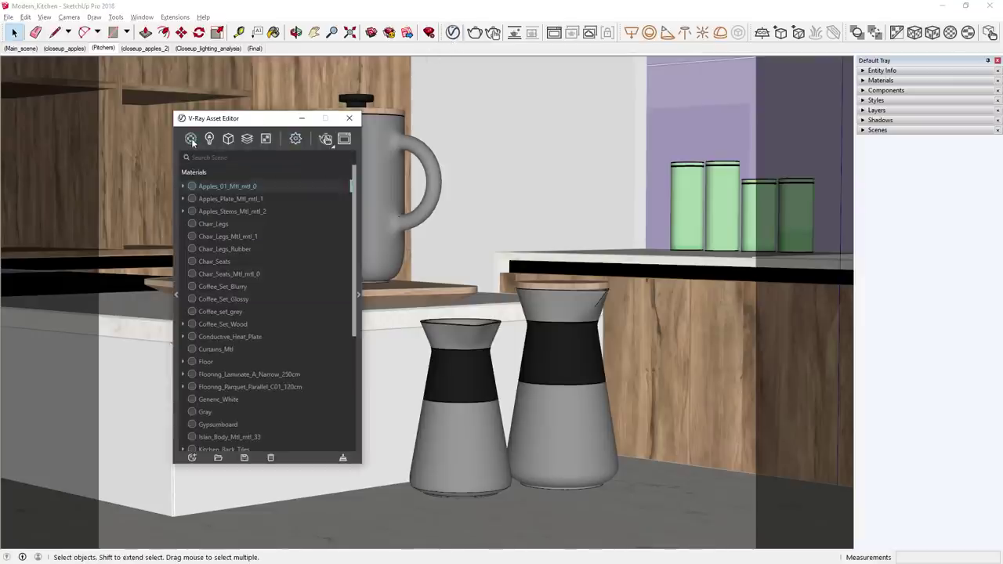
pyautogui.click(373, 207)
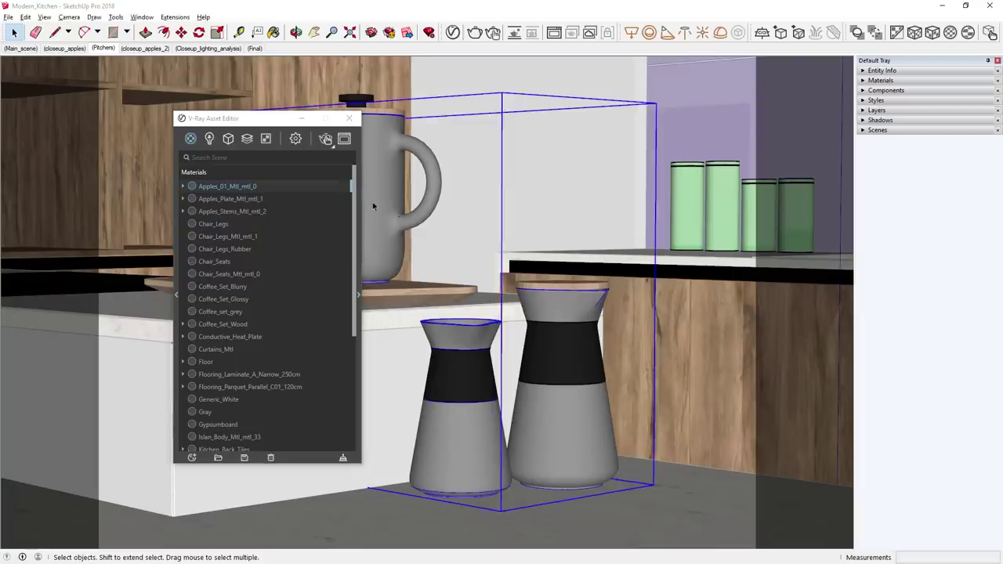
pyautogui.click(226, 313)
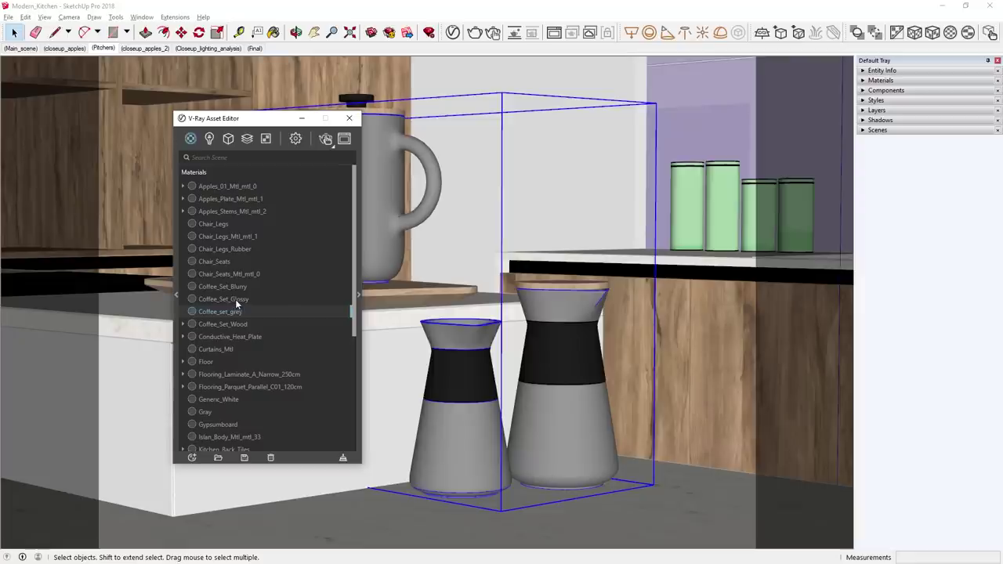
pyautogui.click(235, 299)
pyautogui.rightClick(236, 299)
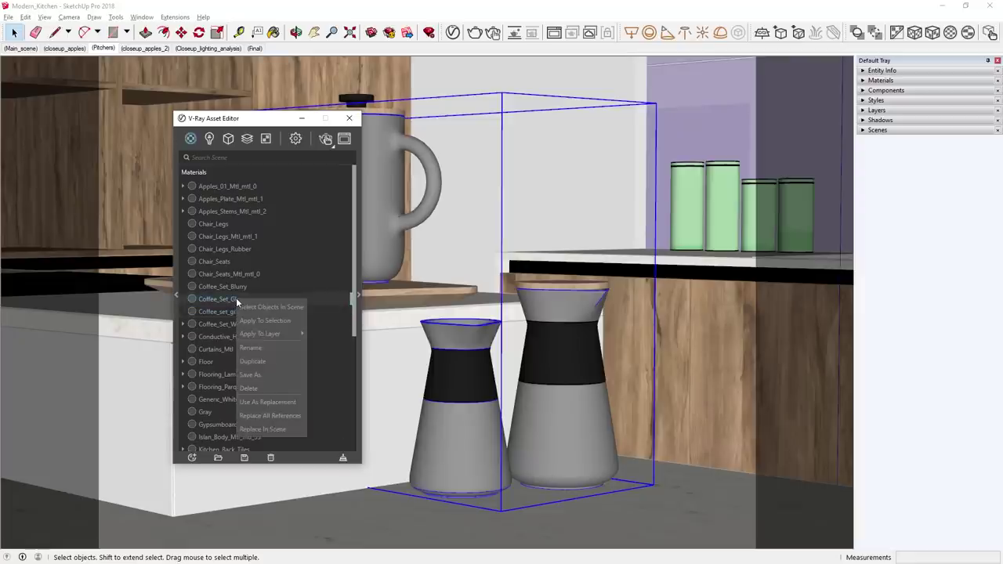
pyautogui.click(265, 321)
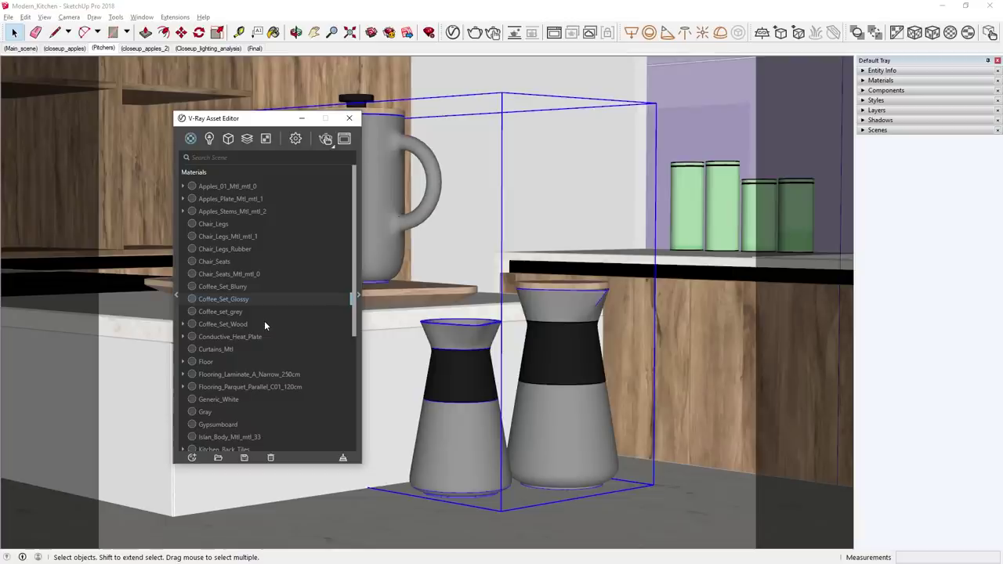
pyautogui.click(348, 120)
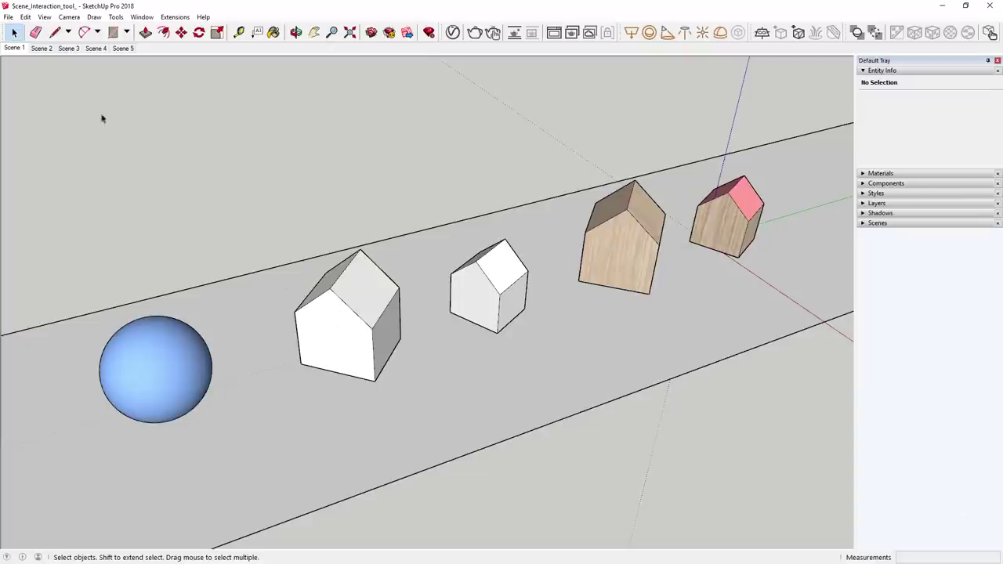
# In Scene 2, paint the blue sphere with the Pavers Driveway Brick material from the Landscaping, Fencing and Vegetation collection.
pyautogui.click(43, 50)
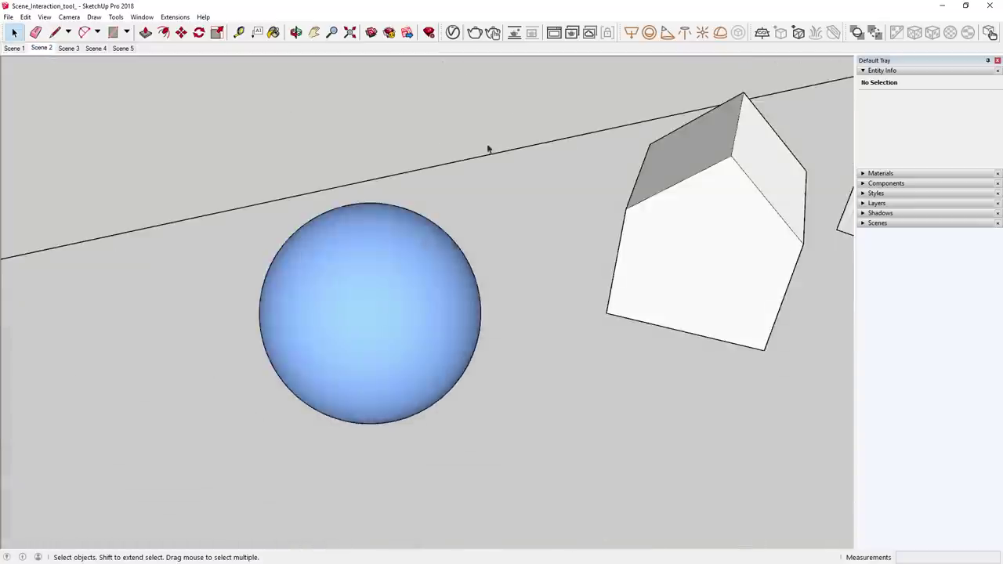
pyautogui.click(877, 174)
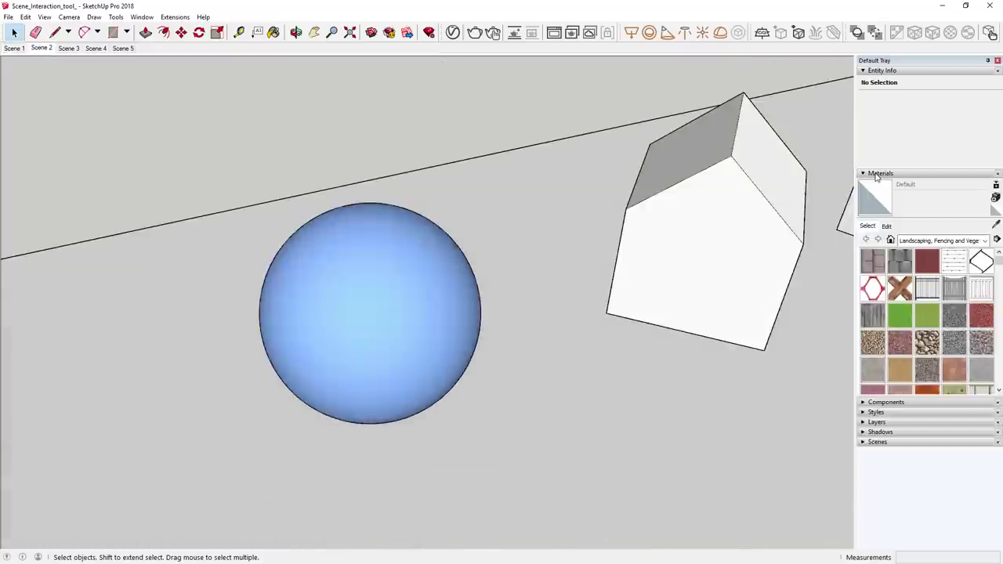
pyautogui.click(942, 364)
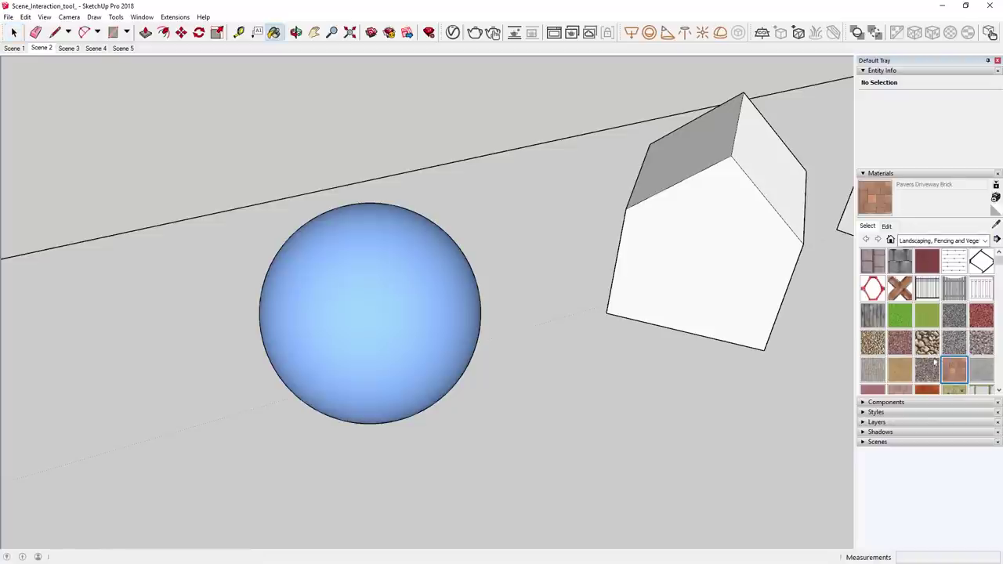
pyautogui.click(421, 308)
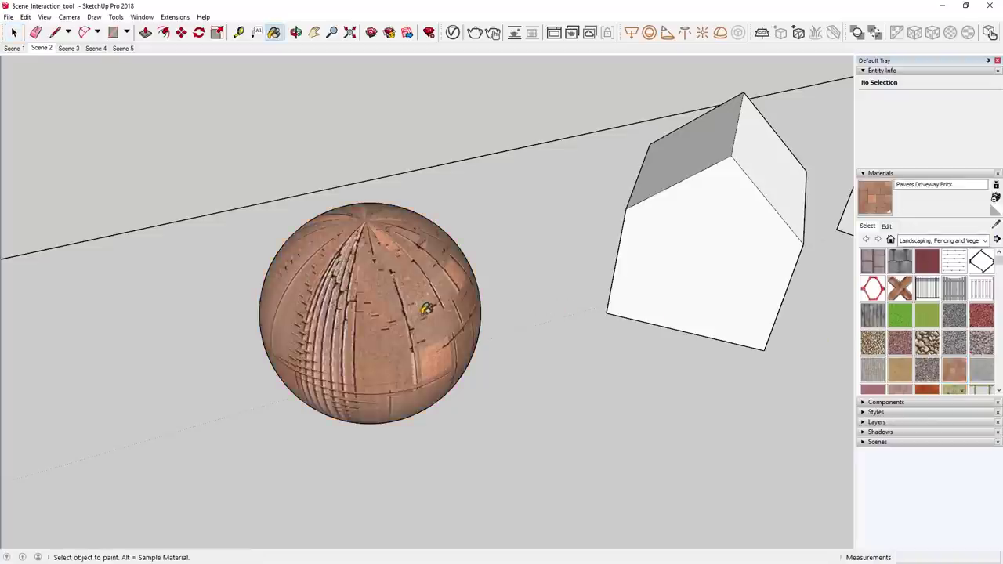
pyautogui.press('space')
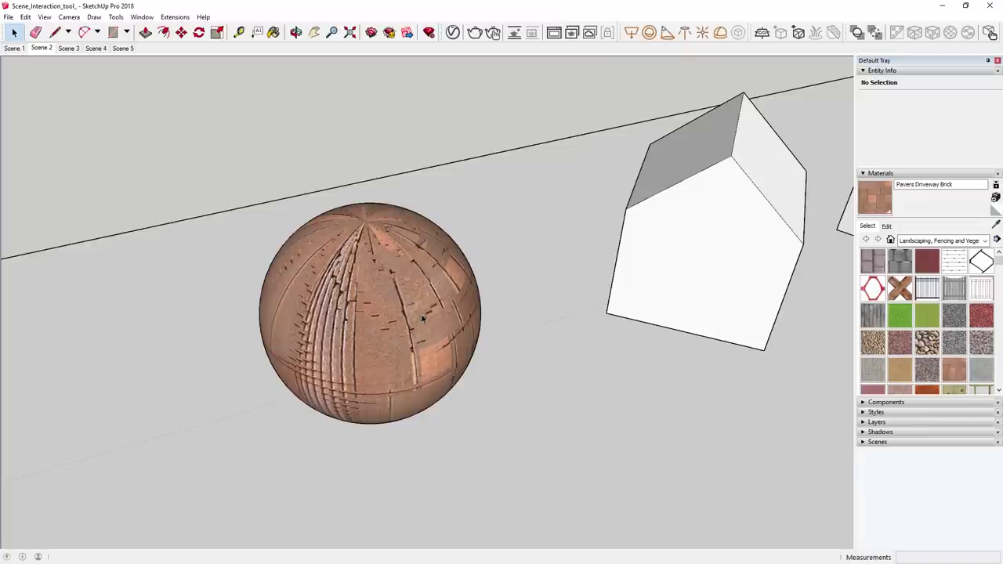
# Apply V-Ray's Spherical Projection (World) UV mapping to the brick sphere.
pyautogui.rightClick(435, 246)
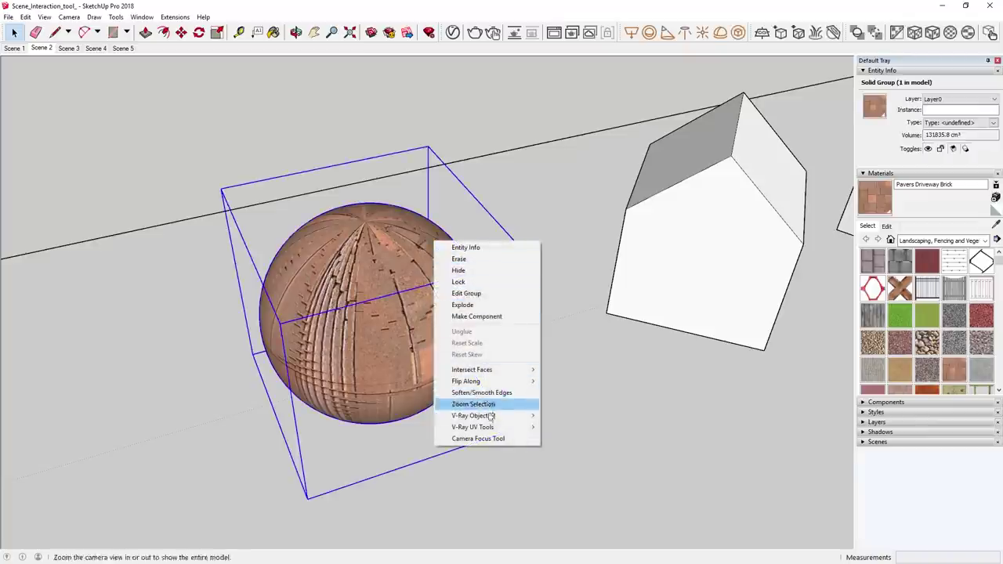
pyautogui.moveTo(536, 428)
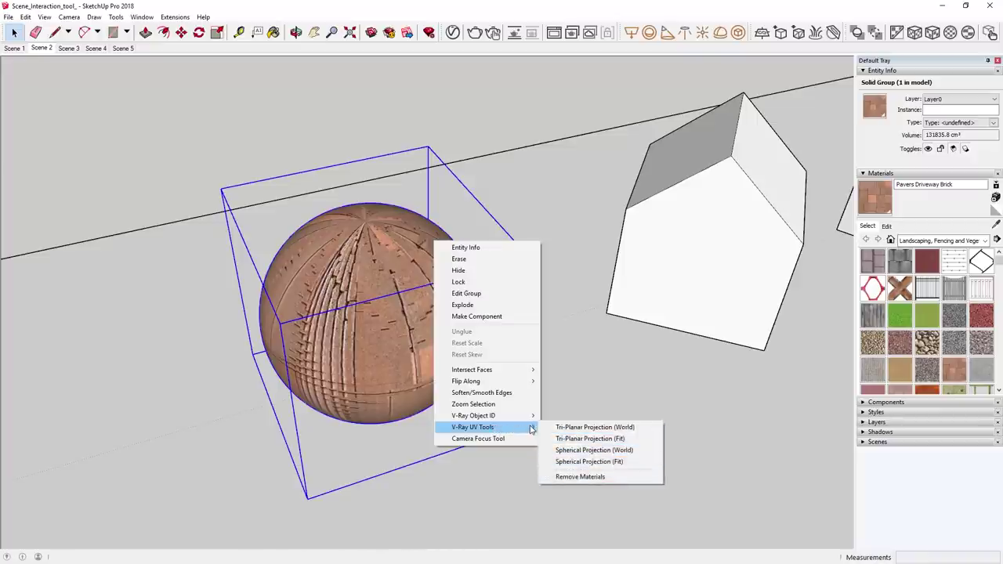
pyautogui.press('Escape')
pyautogui.press('Escape')
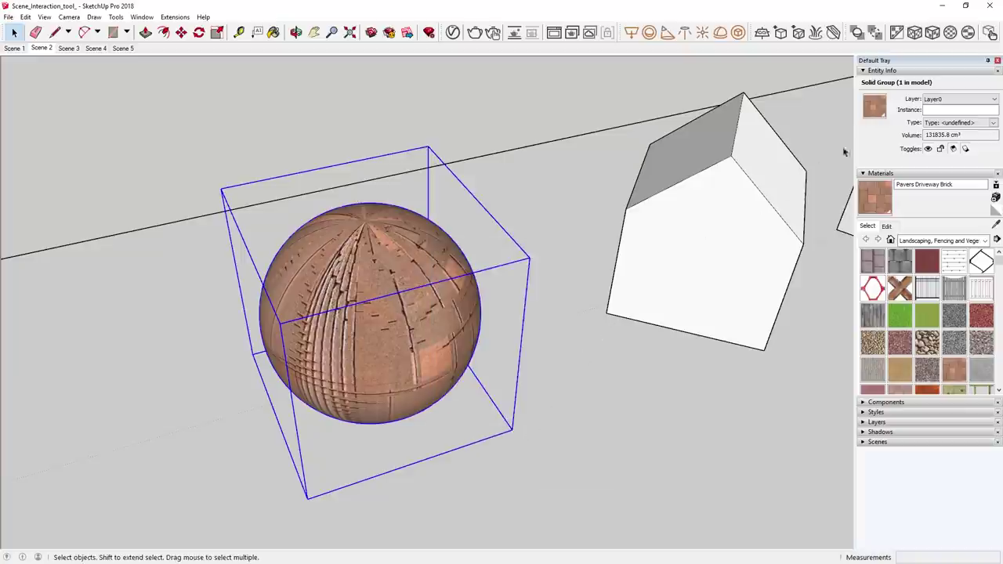
pyautogui.click(951, 37)
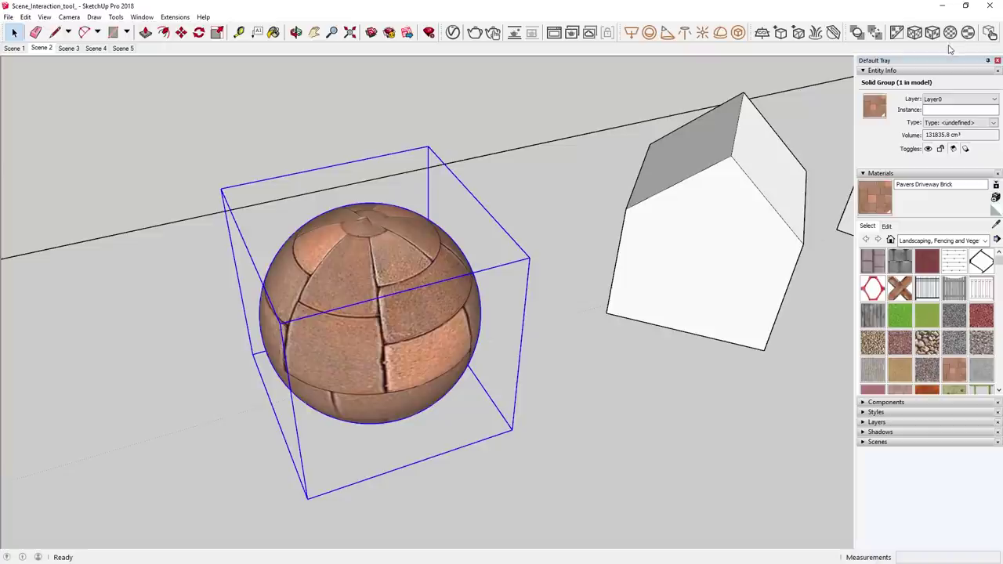
pyautogui.moveTo(538, 282); pyautogui.dragTo(522, 239, button='middle')
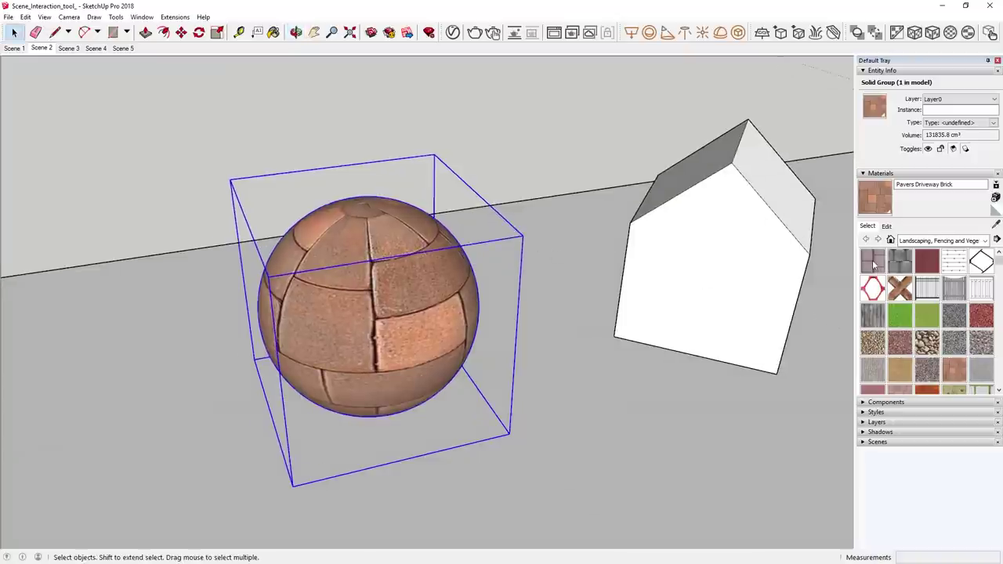
# Try to paint the sphere group with Asphalt Stamped Brick over its existing brick material.
pyautogui.click(873, 263)
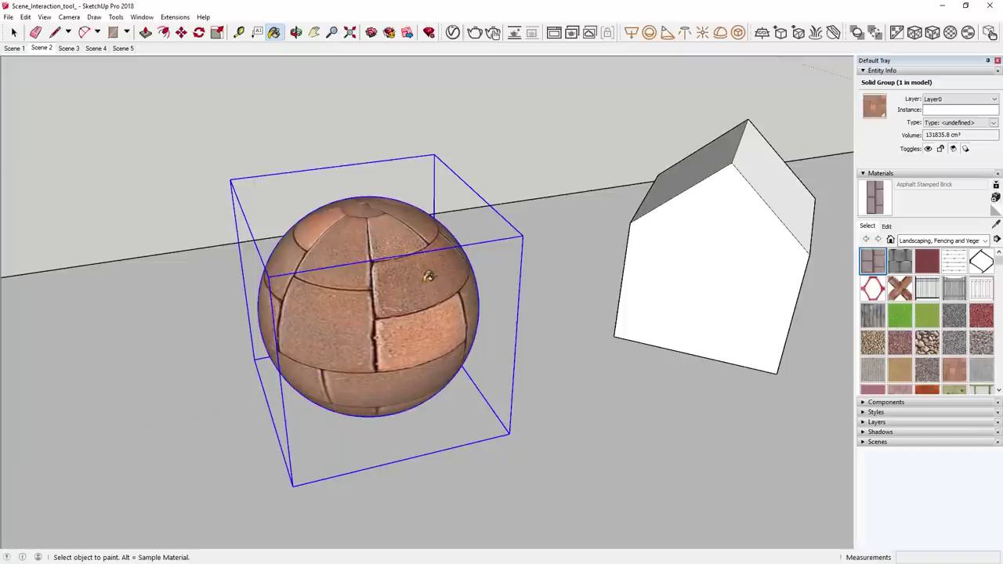
pyautogui.click(420, 261)
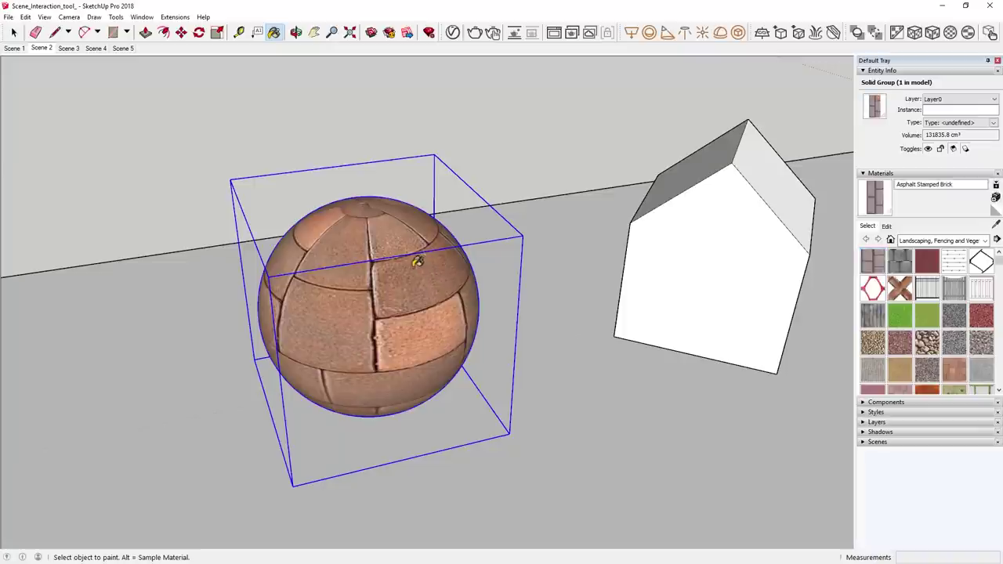
pyautogui.press('space')
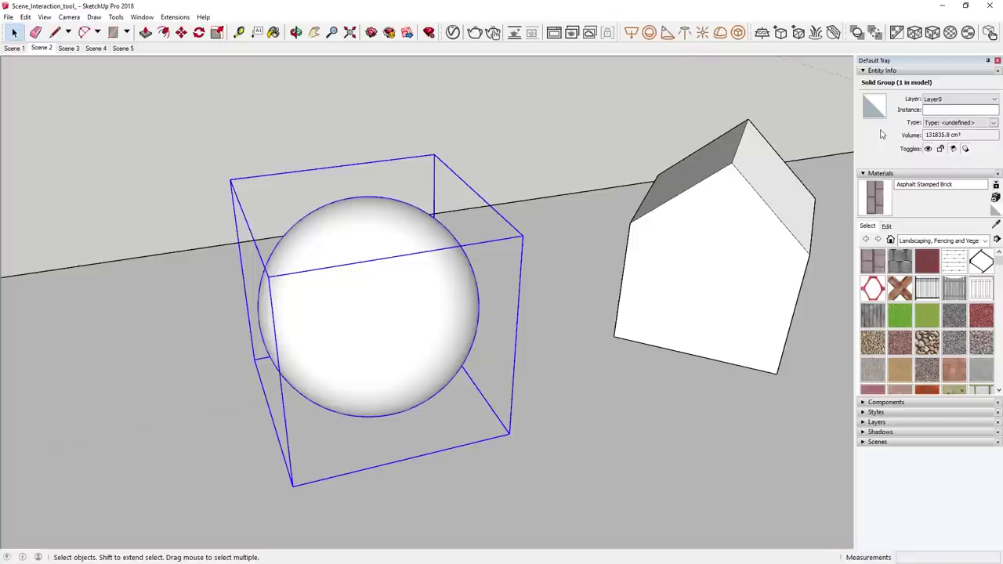
# Paint the cleared white sphere with the Asphalt Stamped Brick material.
pyautogui.click(873, 261)
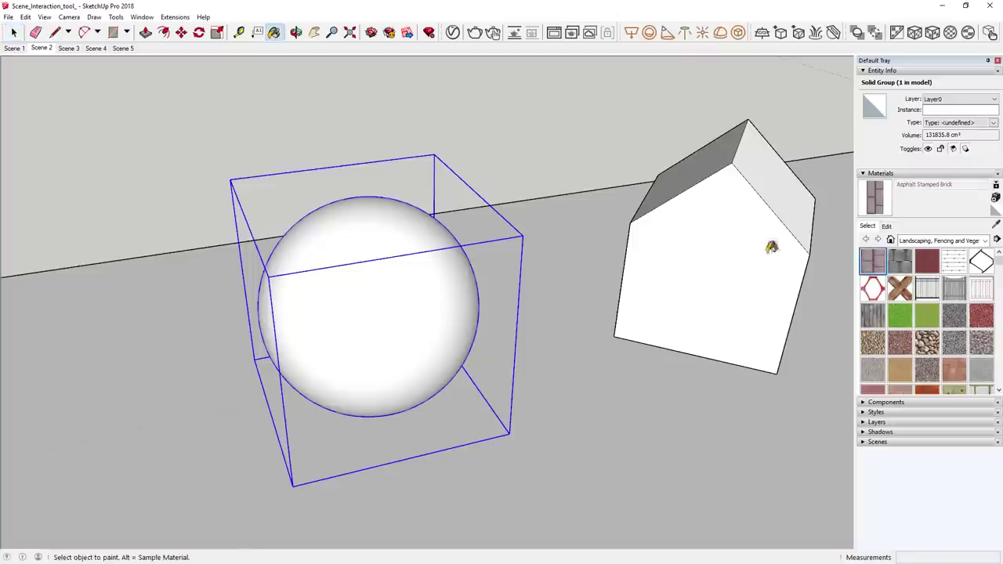
pyautogui.click(464, 265)
pyautogui.press('space')
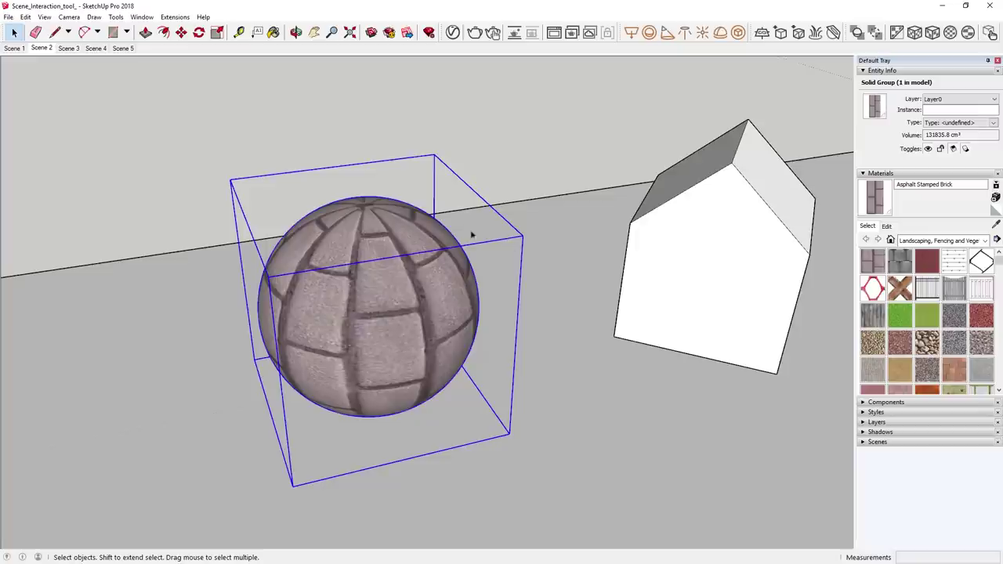
# In Scene 3, open the group holding the two white houses, examine its nested groups, and leave it.
pyautogui.click(74, 50)
pyautogui.click(174, 90)
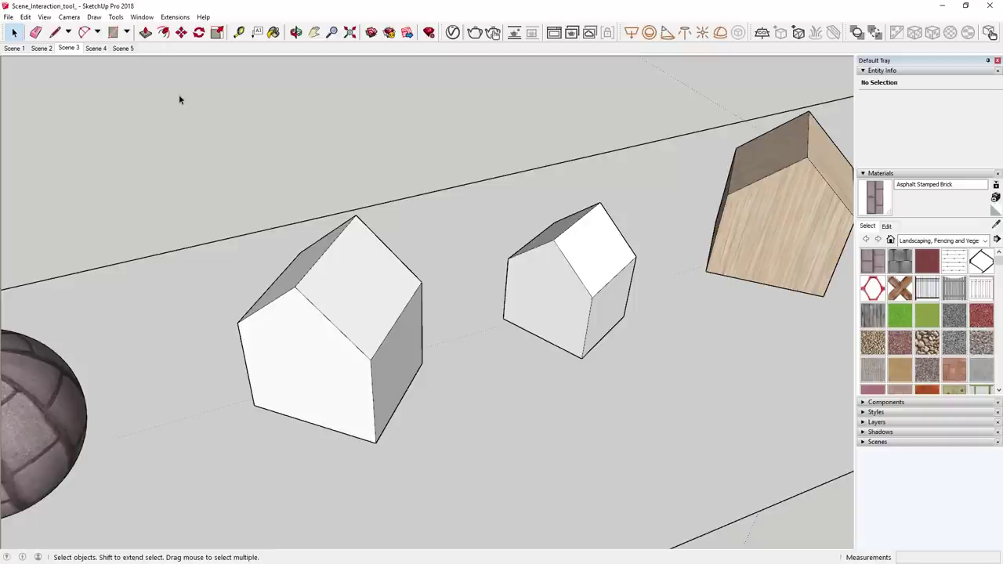
pyautogui.click(353, 279)
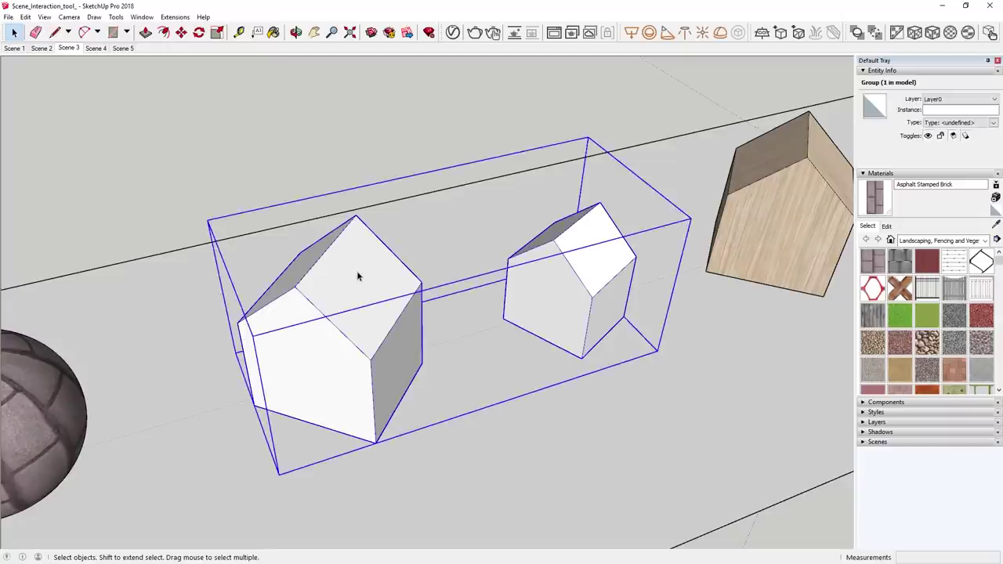
pyautogui.doubleClick(358, 276)
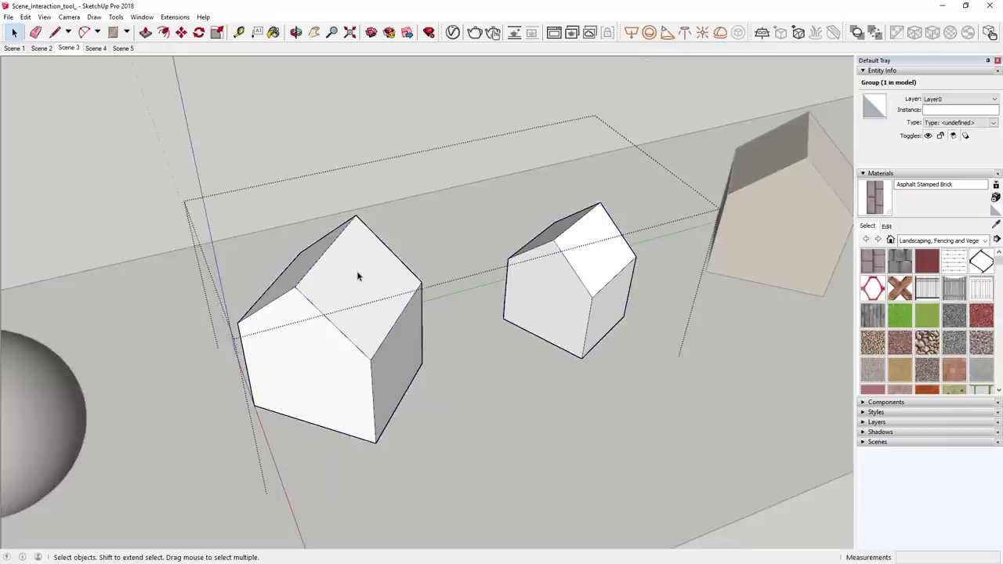
pyautogui.click(359, 276)
pyautogui.click(547, 270)
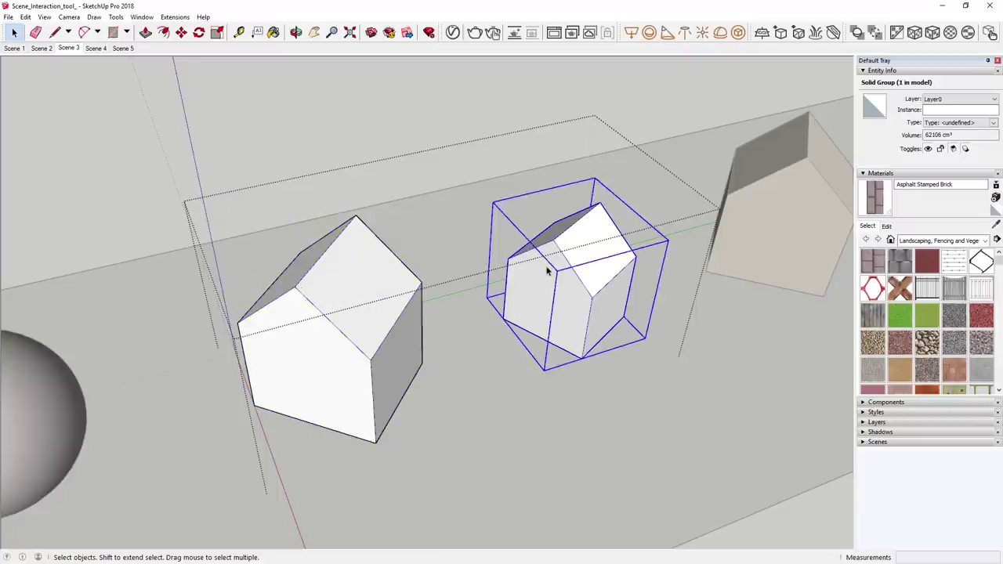
pyautogui.press('Escape')
pyautogui.press('Escape')
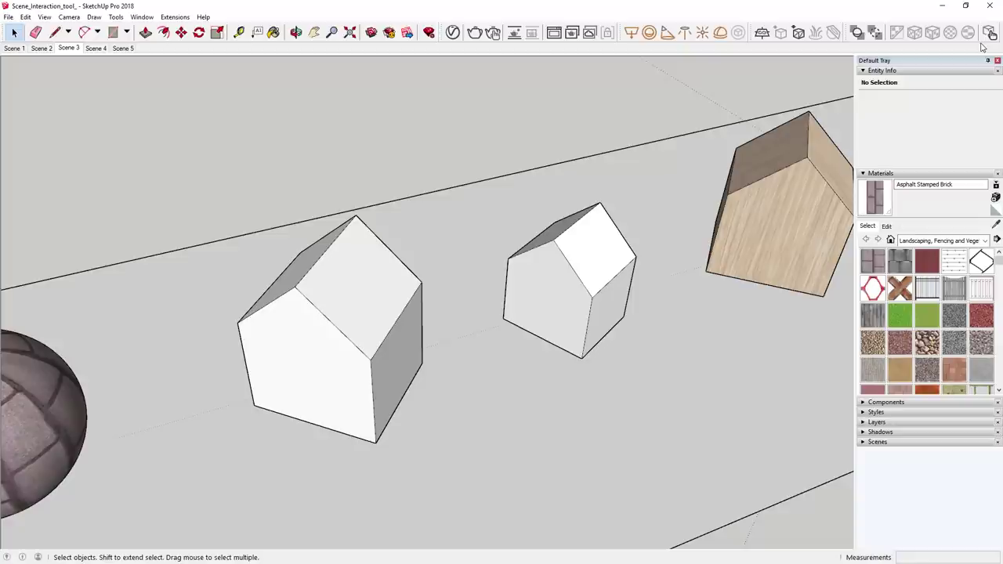
# Examine the houses' nested group and material hierarchy with the Scene Interaction tool in Scene 3 and Scene 4.
pyautogui.click(990, 33)
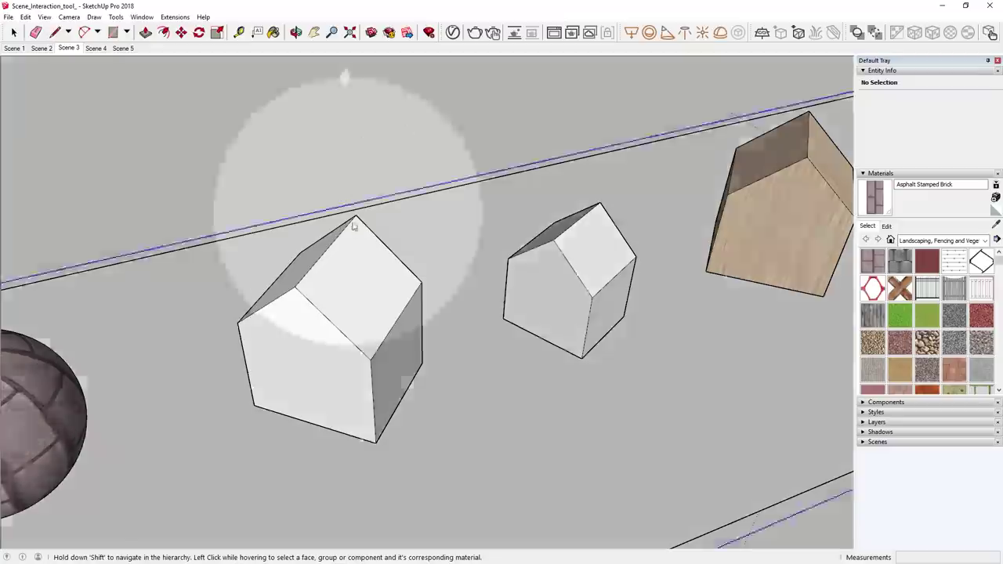
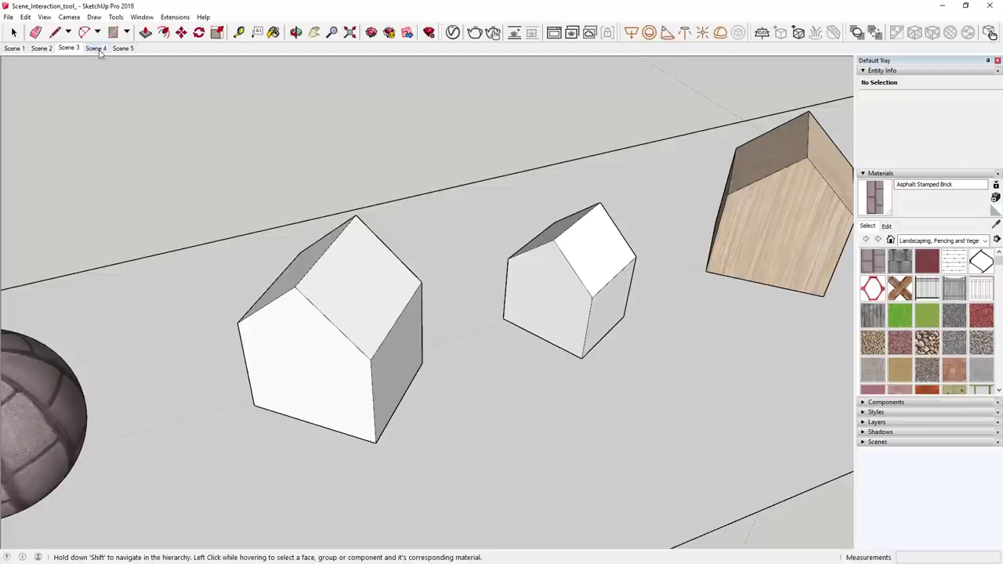
pyautogui.click(98, 50)
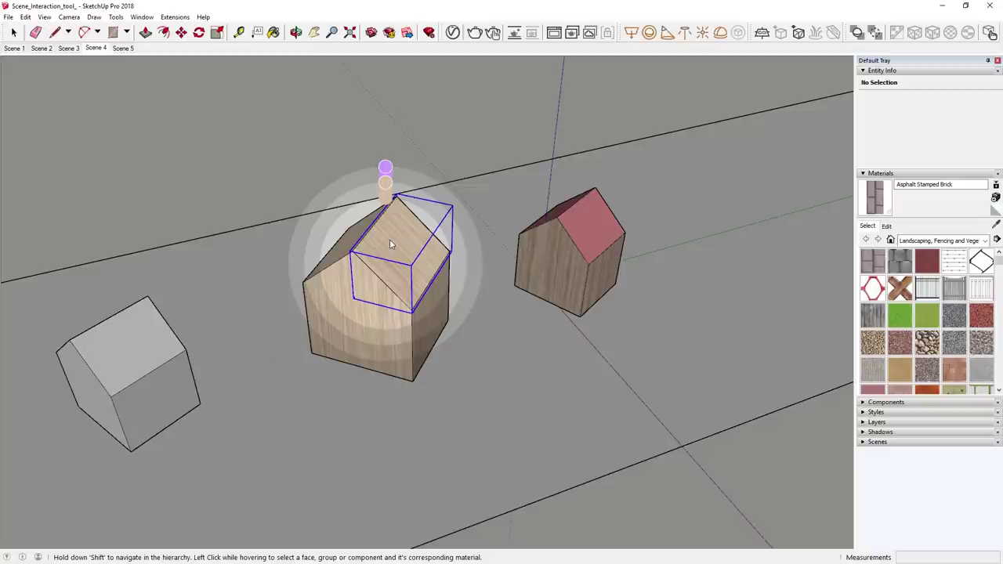
pyautogui.press('shift')
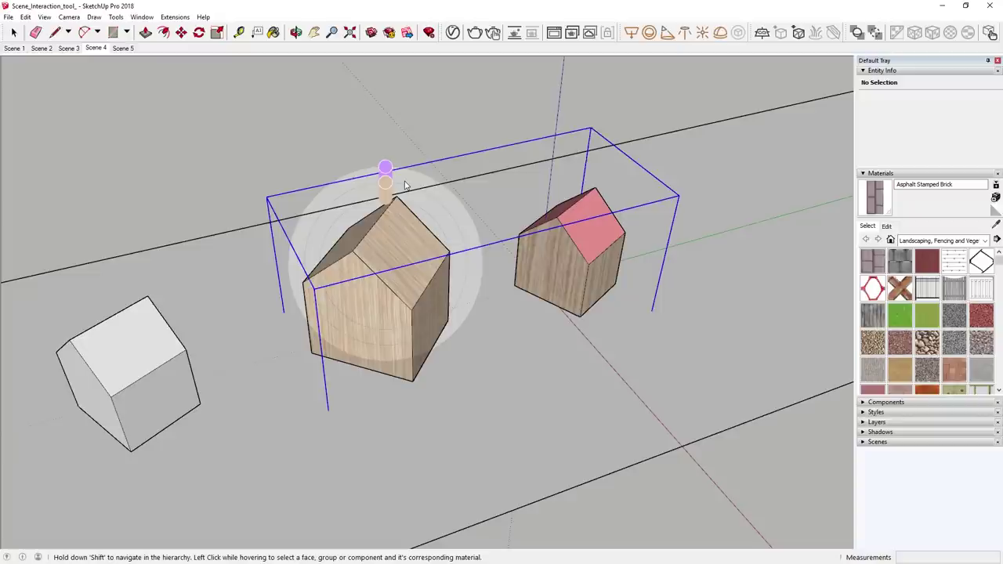
pyautogui.press('shift')
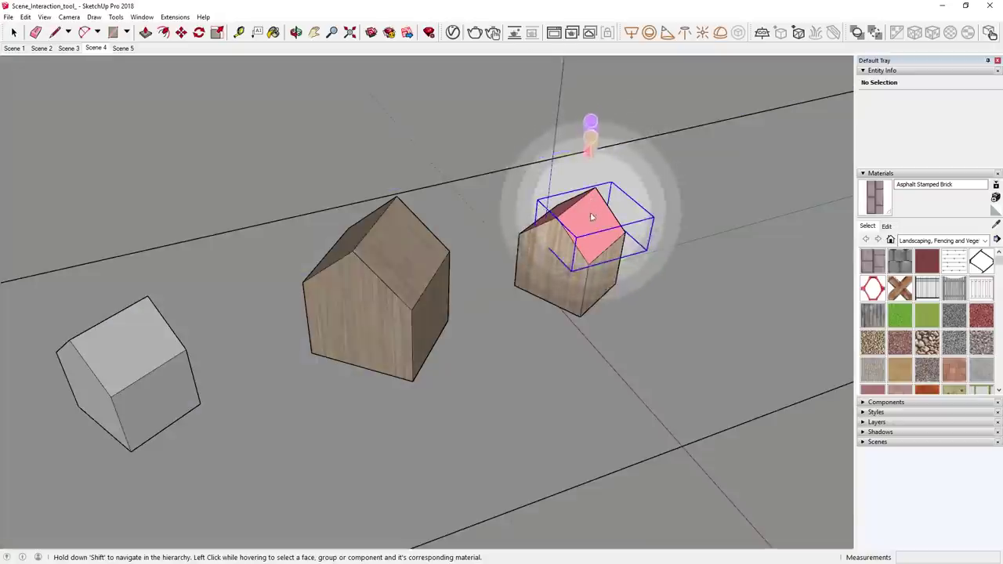
# Open the small wooden house's nested group, reverse its pink roof face, undo the reversal, and leave the group.
pyautogui.click(592, 226)
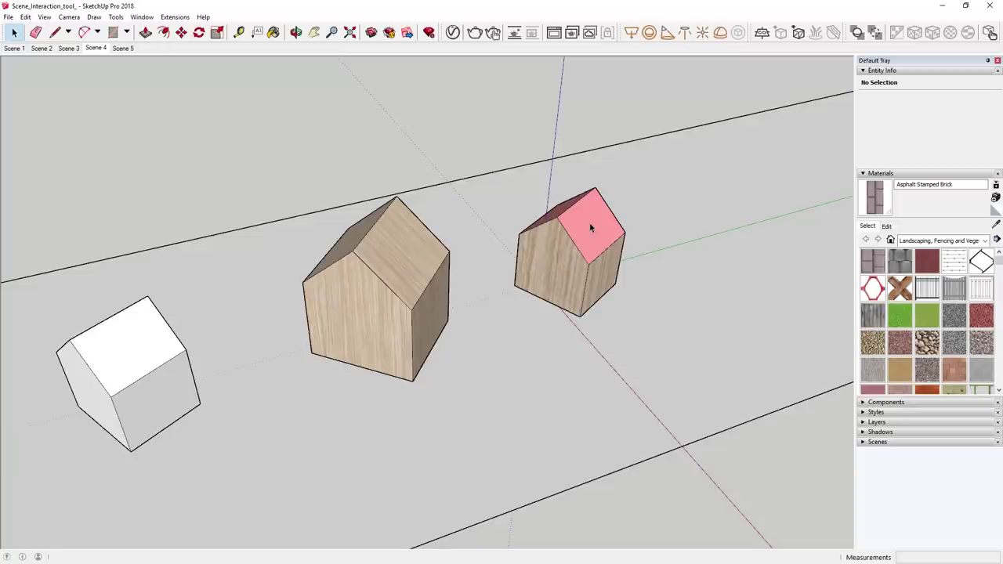
pyautogui.doubleClick(592, 228)
pyautogui.tripleClick(593, 228)
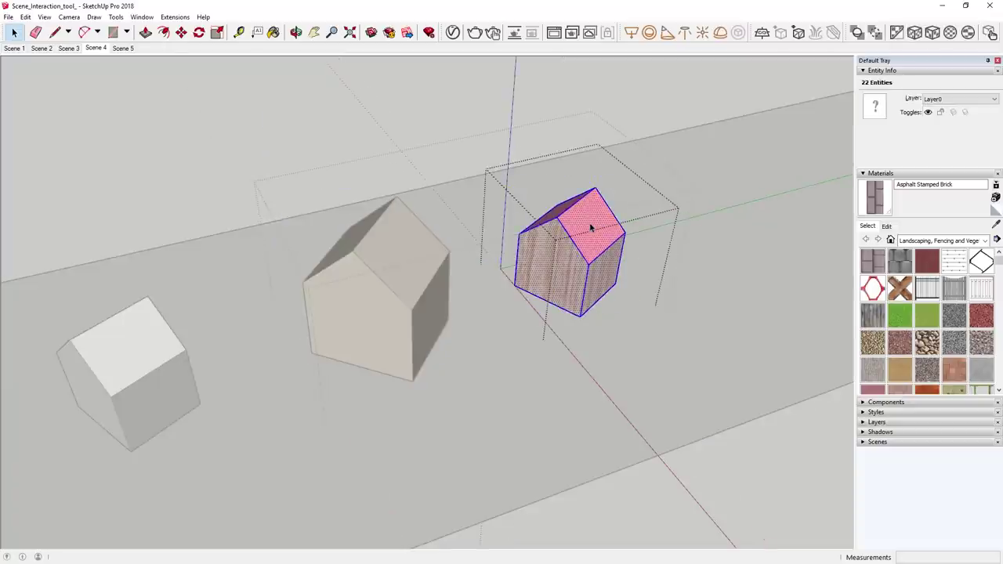
pyautogui.click(594, 229)
pyautogui.rightClick(593, 228)
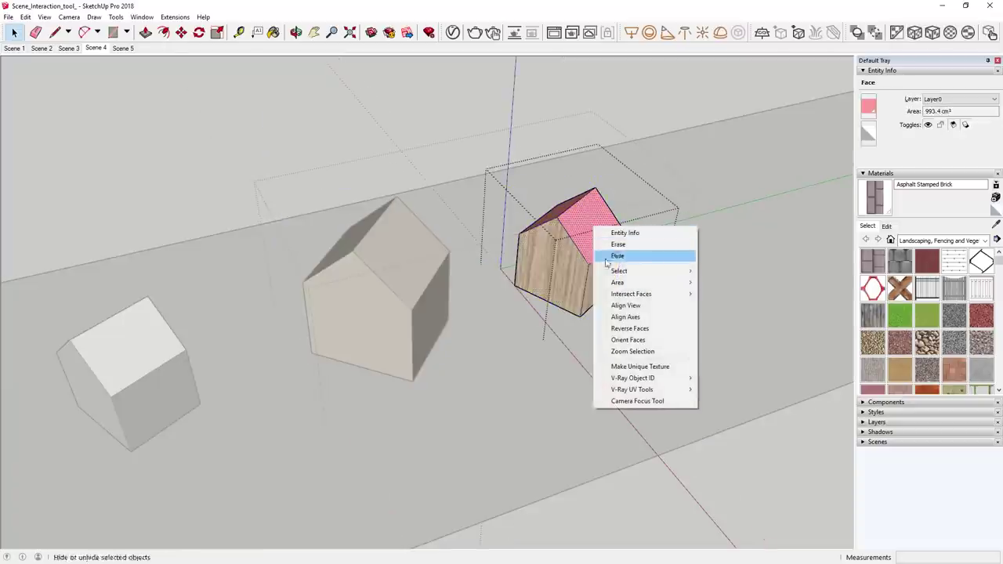
pyautogui.click(624, 328)
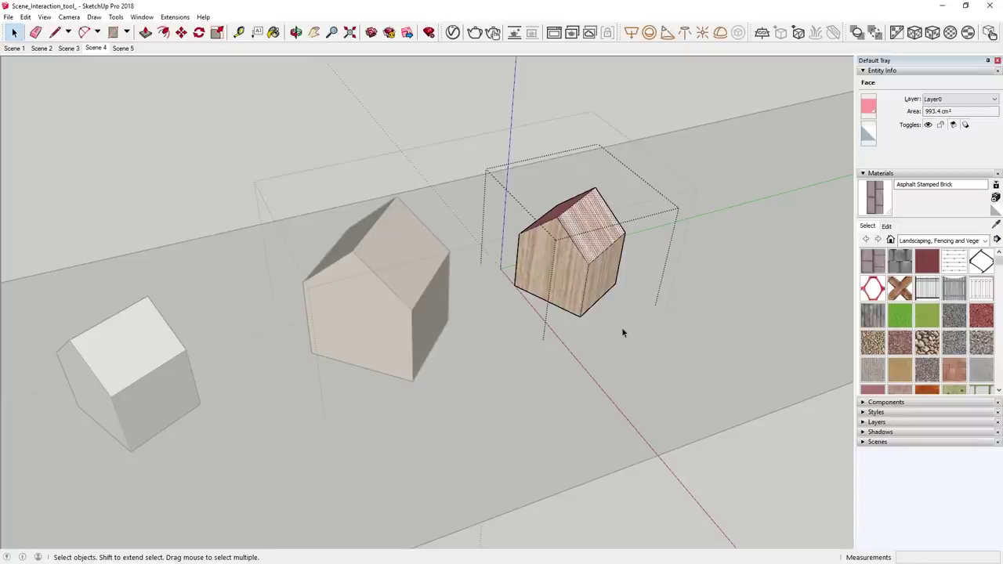
pyautogui.hotkey('ctrl', 'z')
pyautogui.click(621, 327)
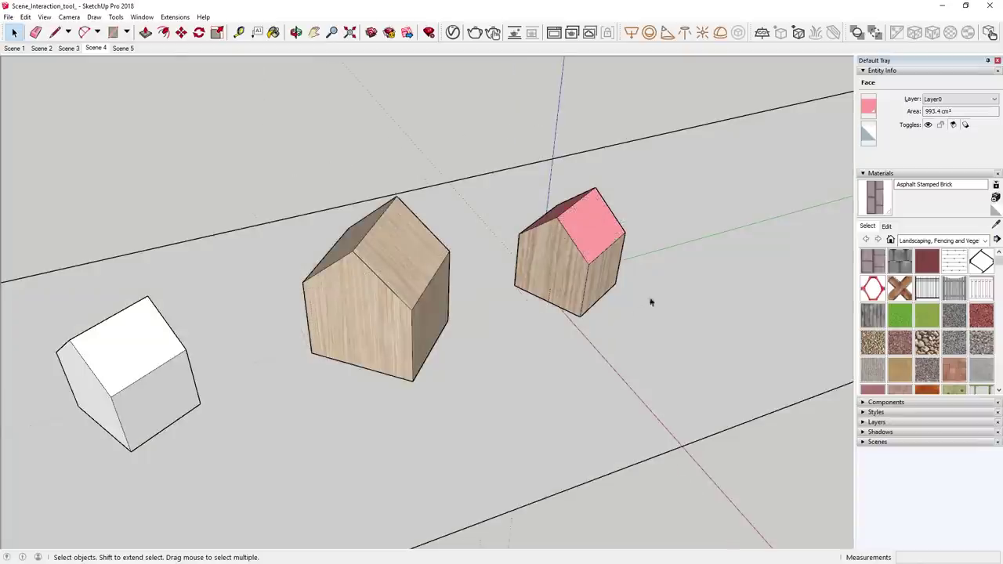
# With the Scene Interaction tool, pick the small house's Formica Laminate Light group and the parent group of both wooden houses.
pyautogui.click(990, 32)
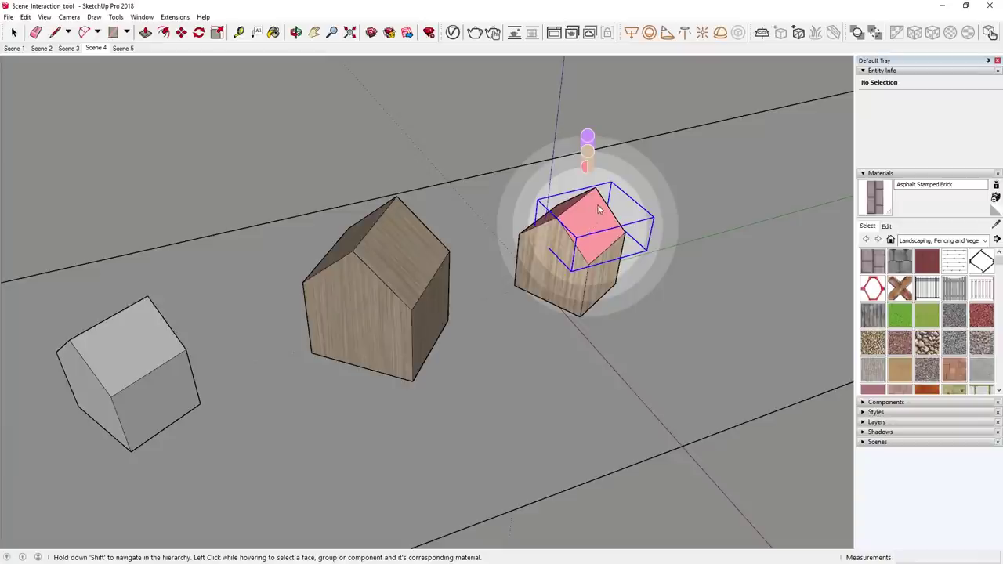
pyautogui.press('shift')
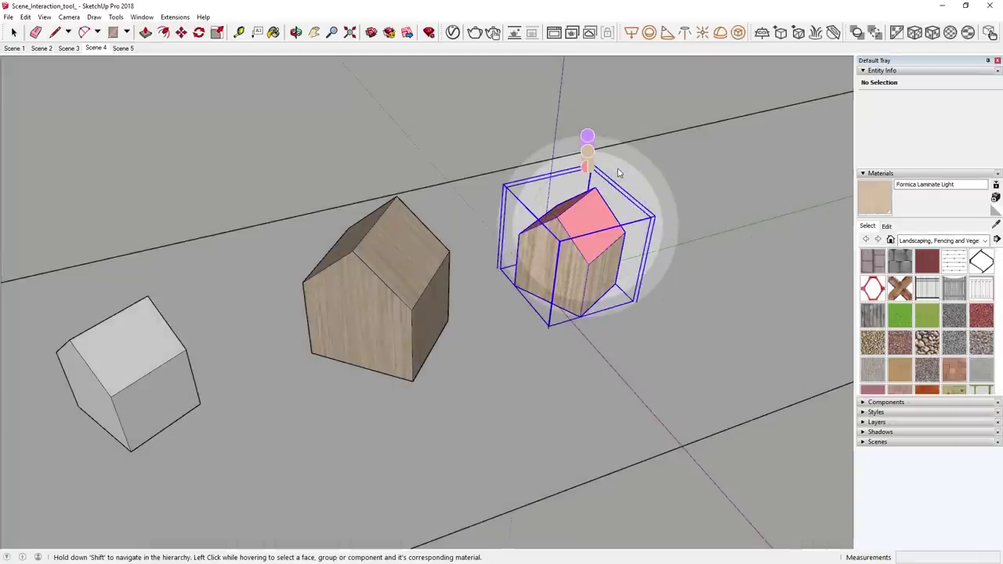
pyautogui.click(618, 173)
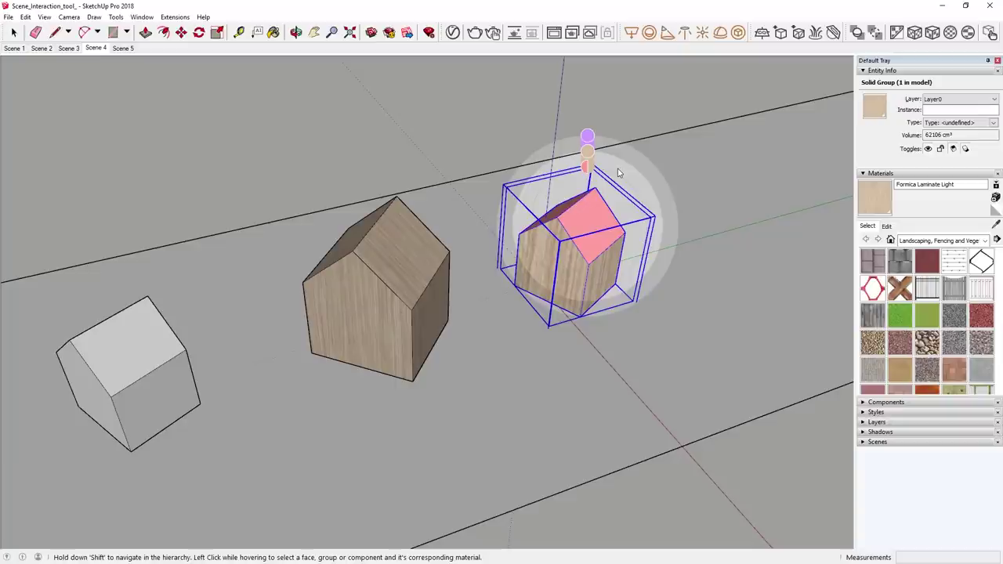
pyautogui.press('shift')
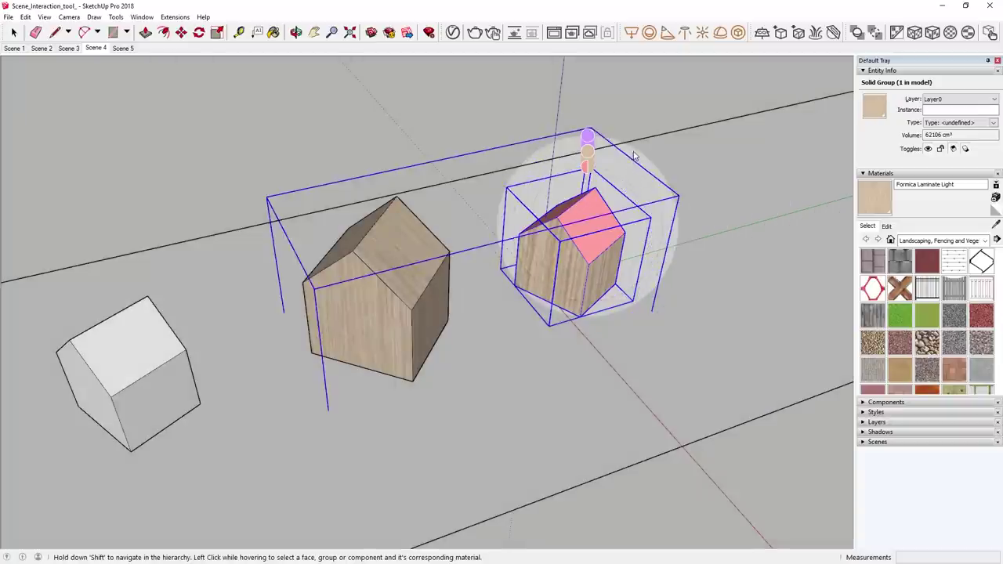
pyautogui.click(634, 156)
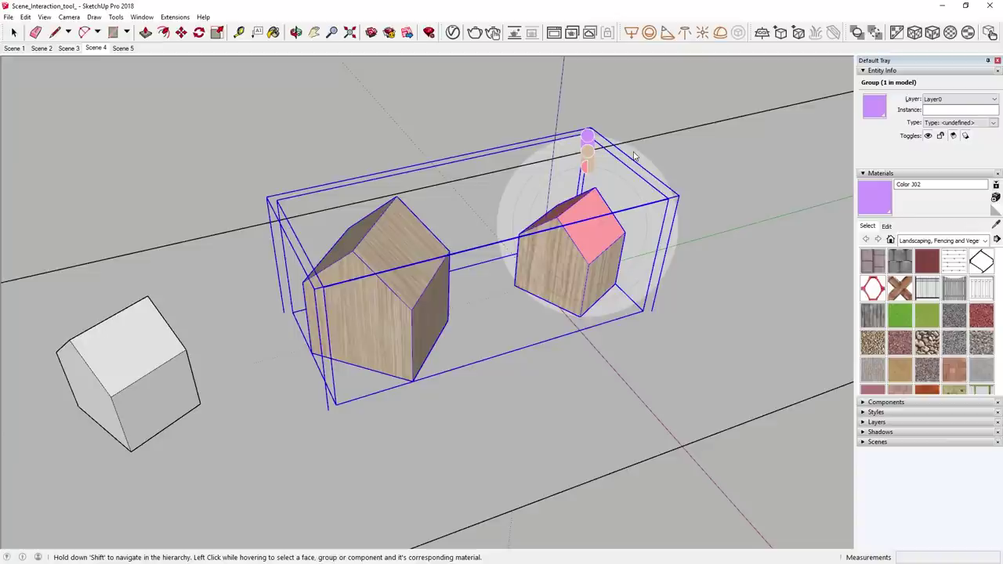
pyautogui.press('space')
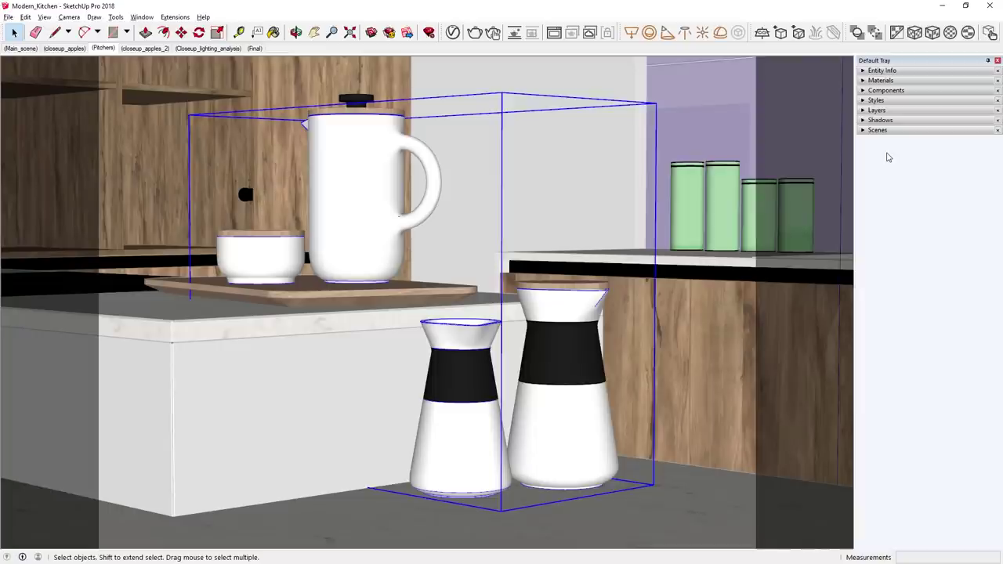
# Apply the Coffee_Set_Glossy material from the V-Ray Asset Editor to the selected coffee set, and close the editor.
pyautogui.click(453, 35)
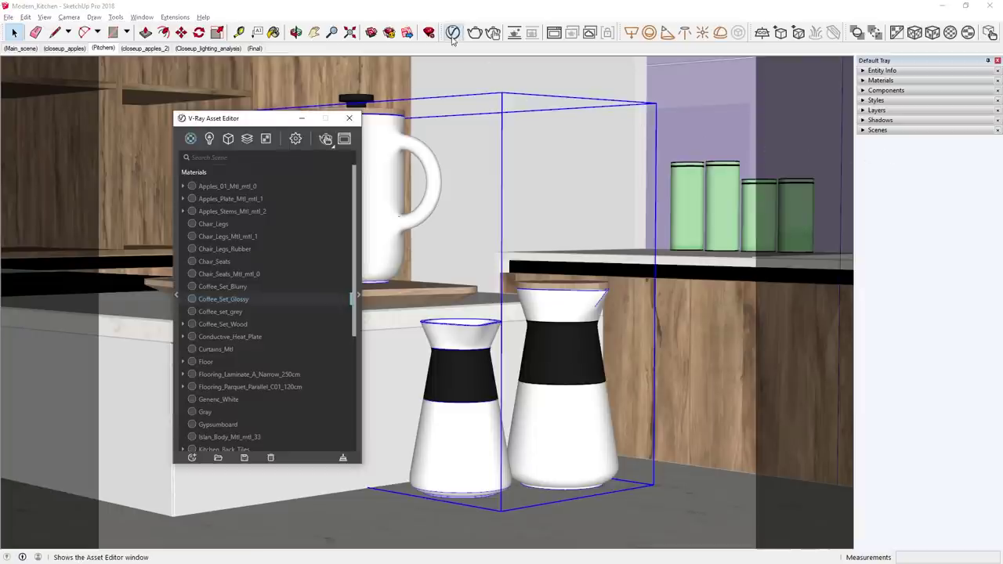
pyautogui.rightClick(238, 298)
pyautogui.click(252, 315)
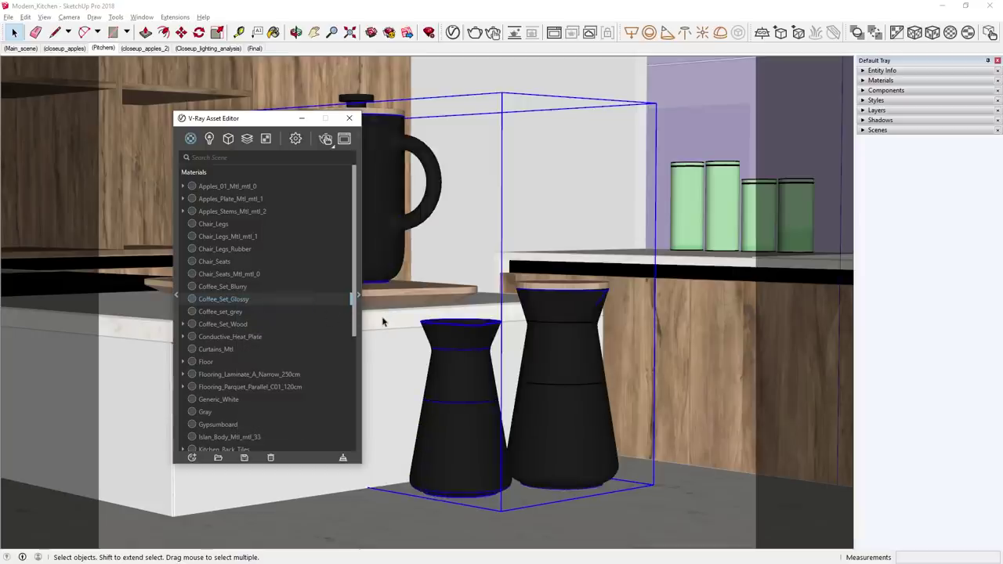
pyautogui.click(349, 118)
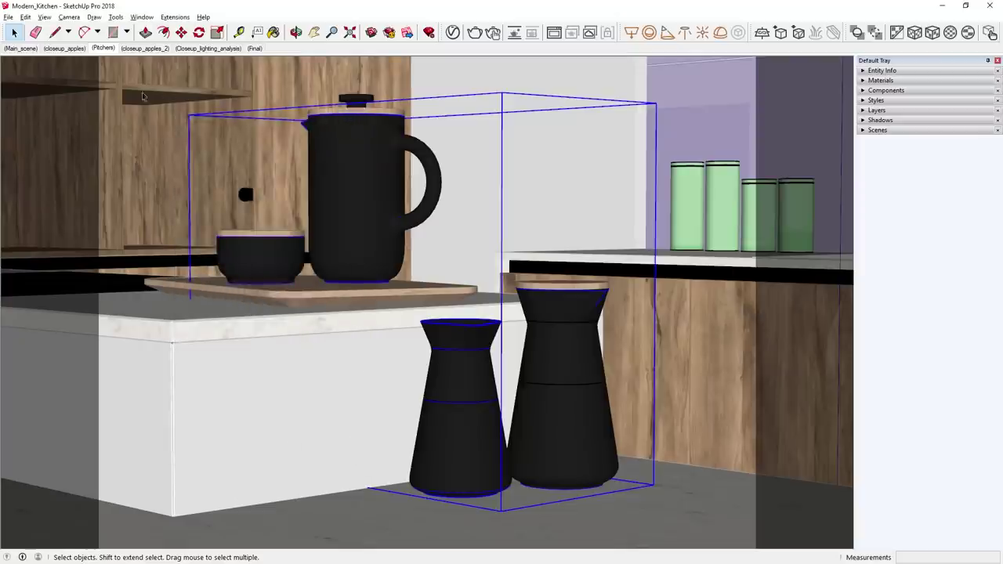
# From the Main_scene view, show the kitchen's window side from outside and list the scene's lights in the V-Ray Asset Editor.
pyautogui.click(20, 49)
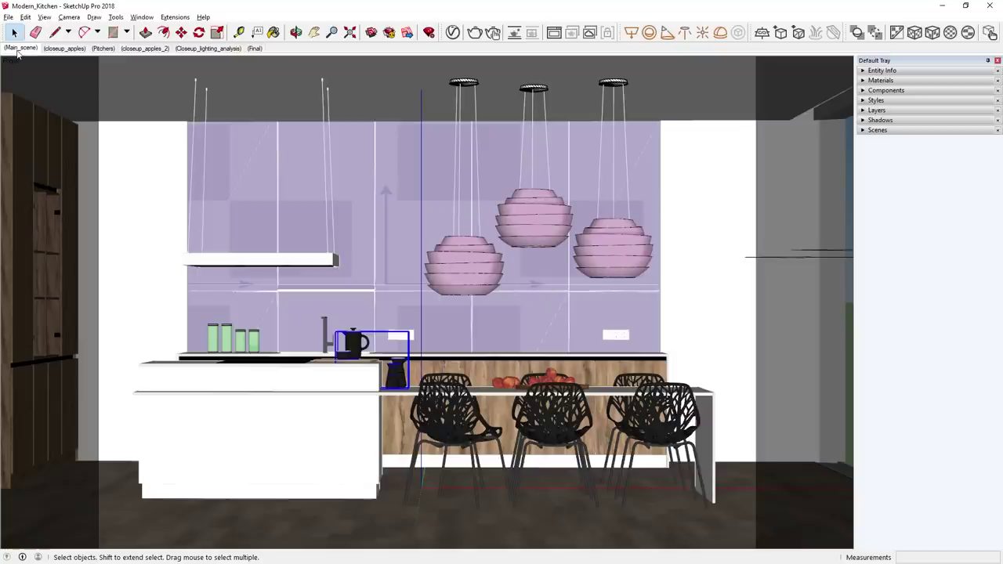
pyautogui.moveTo(760, 165); pyautogui.dragTo(471, 271, button='middle')
pyautogui.scroll(-2, 441, 215)
pyautogui.scroll(-2, 452, 215)
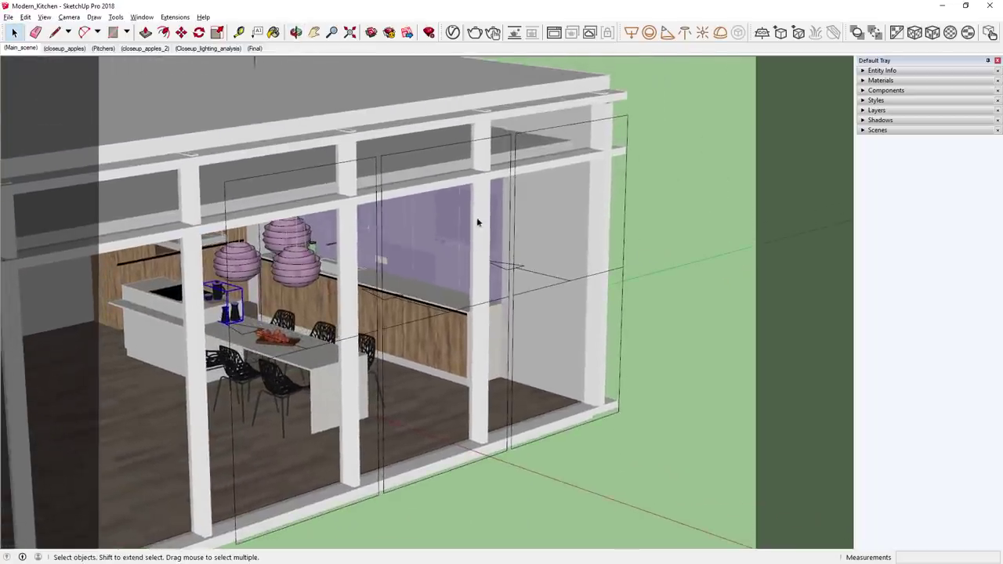
pyautogui.click(453, 32)
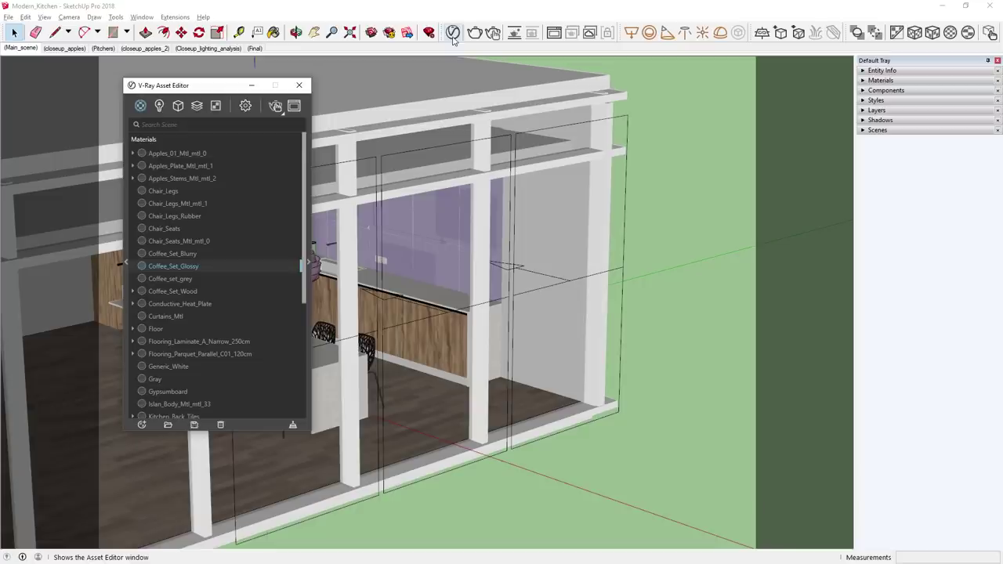
pyautogui.click(159, 106)
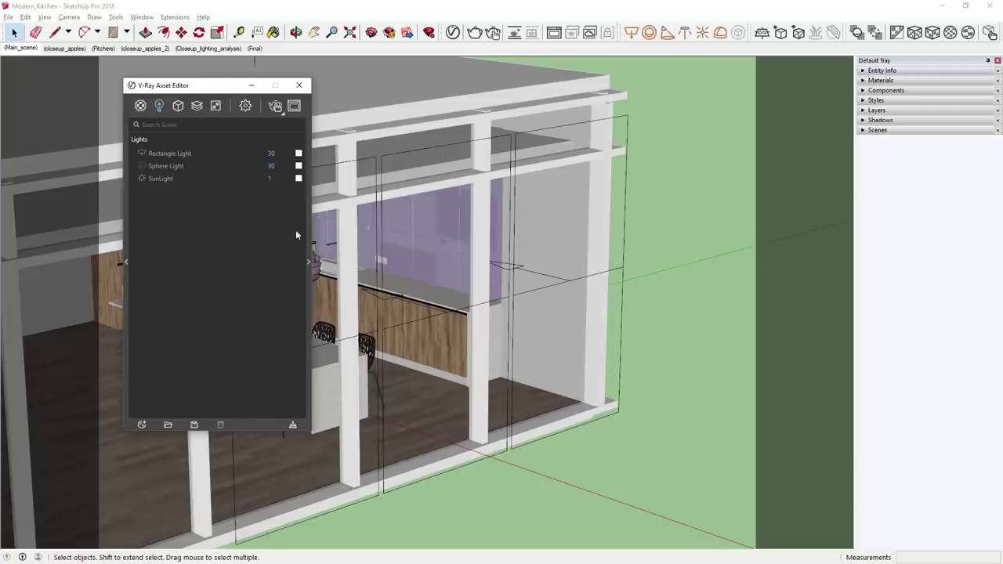
# Select the rectangle lights in the window openings and inspect the Rectangle Light's parameters, including its portal option.
pyautogui.click(521, 461)
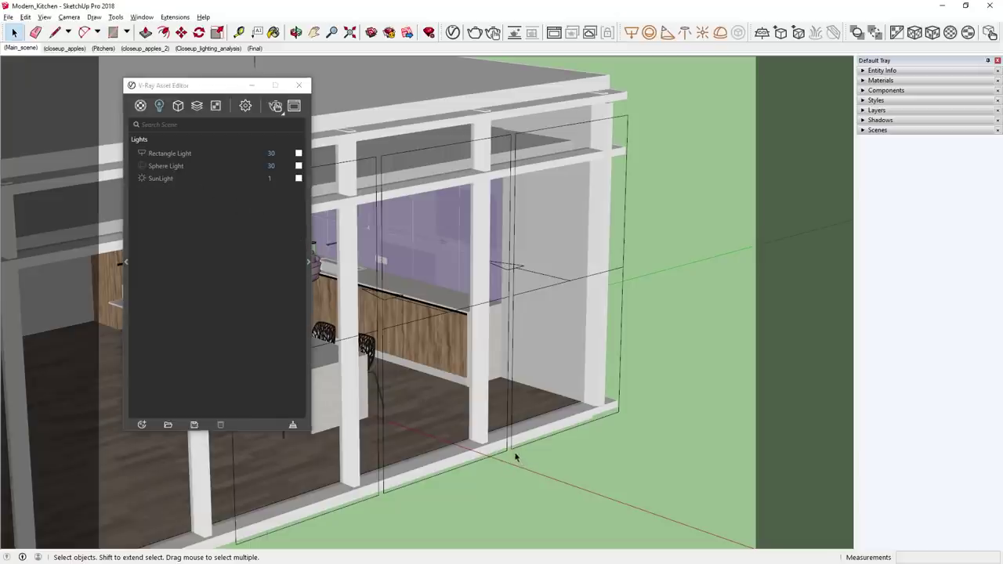
pyautogui.click(511, 452)
pyautogui.click(506, 456)
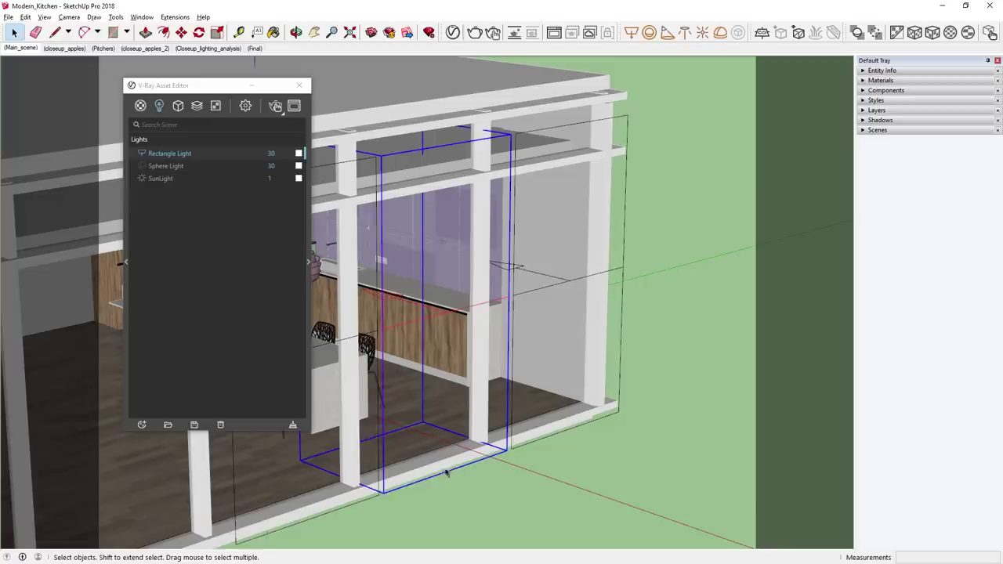
pyautogui.hotkey('ctrl', 'z')
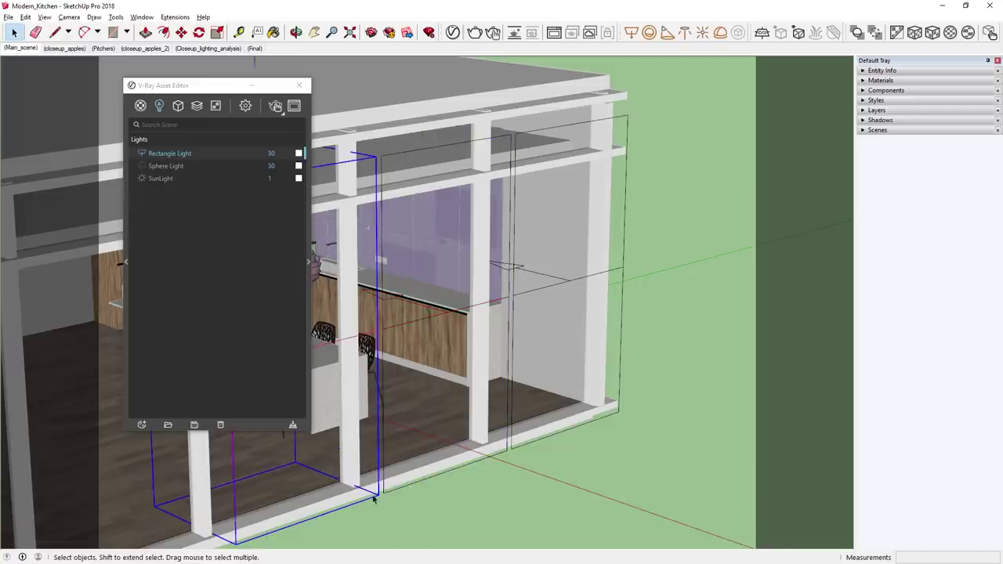
pyautogui.click(307, 364)
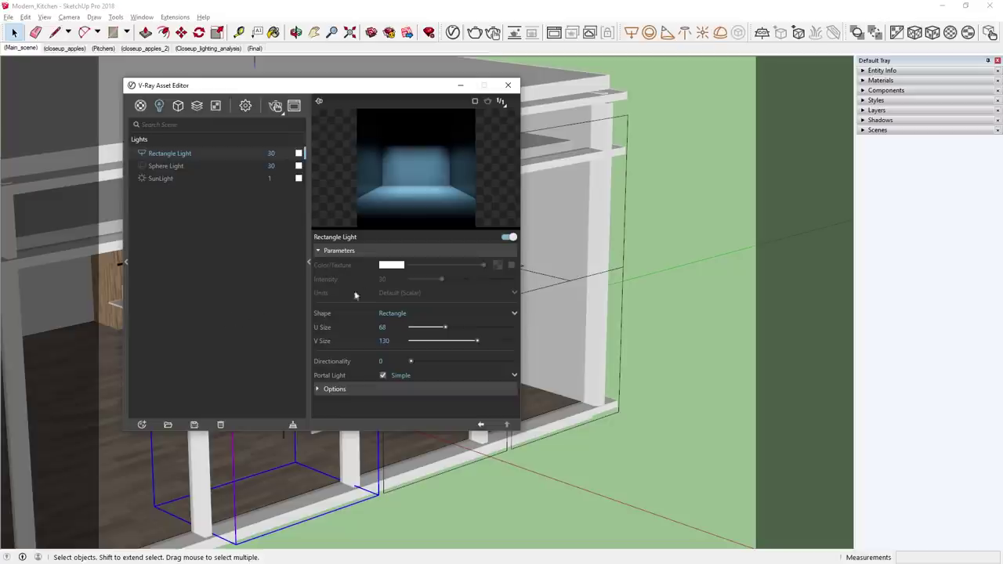
# Place a V-Ray dome light on the green ground outside the kitchen windows and select it.
pyautogui.click(721, 33)
pyautogui.click(690, 448)
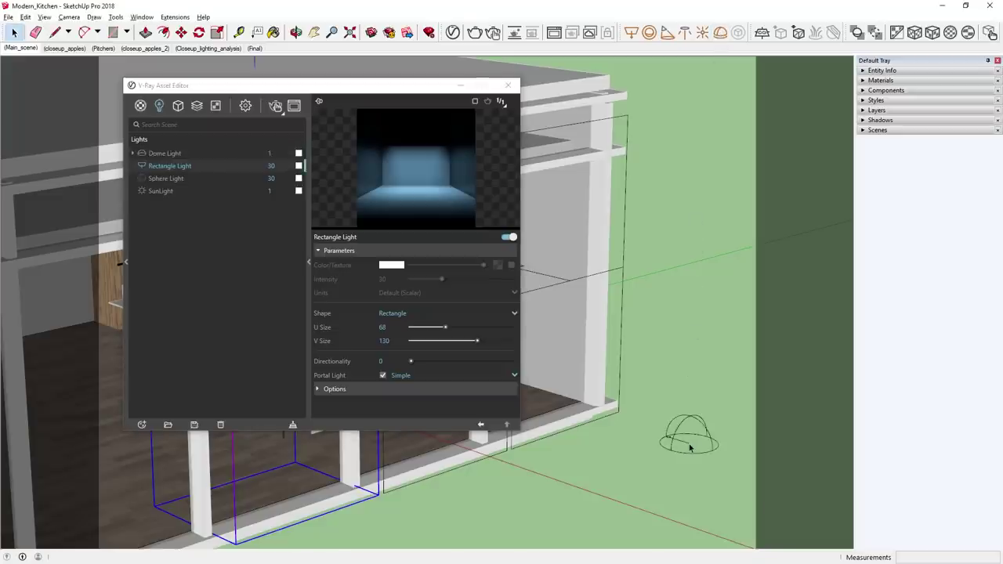
pyautogui.click(694, 443)
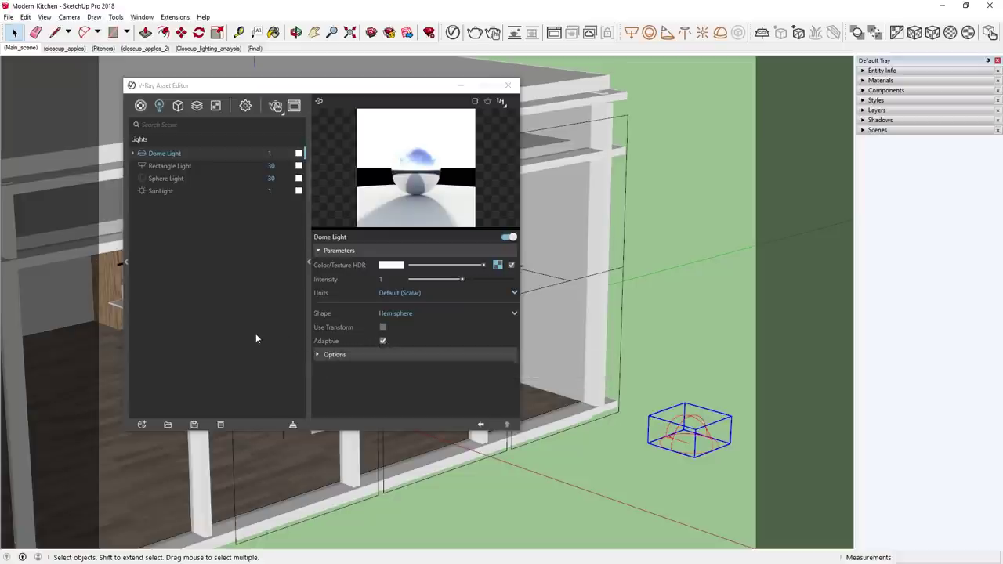
# Delete the Rectangle Light asset and its window portals from the scene.
pyautogui.click(179, 167)
pyautogui.rightClick(179, 167)
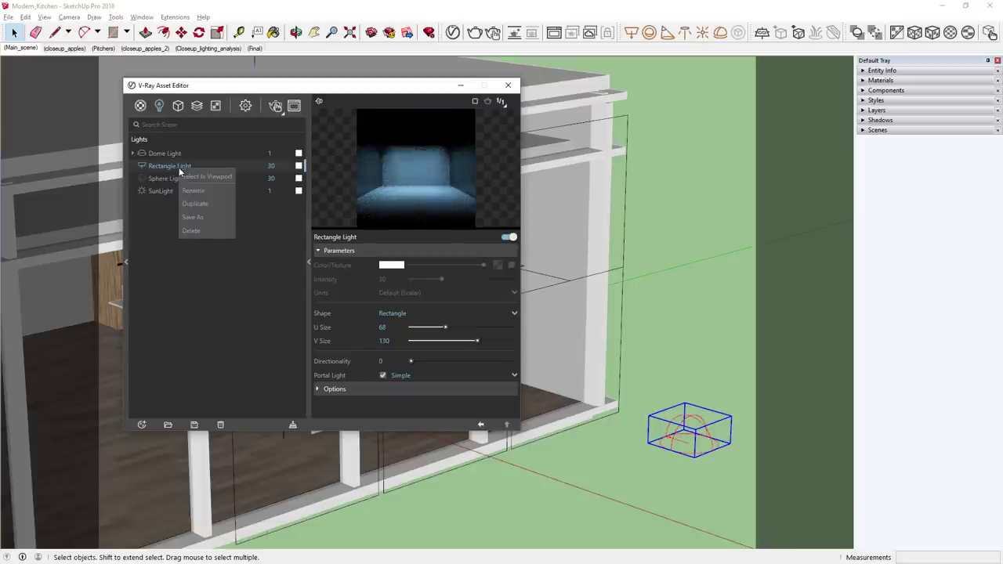
pyautogui.click(182, 229)
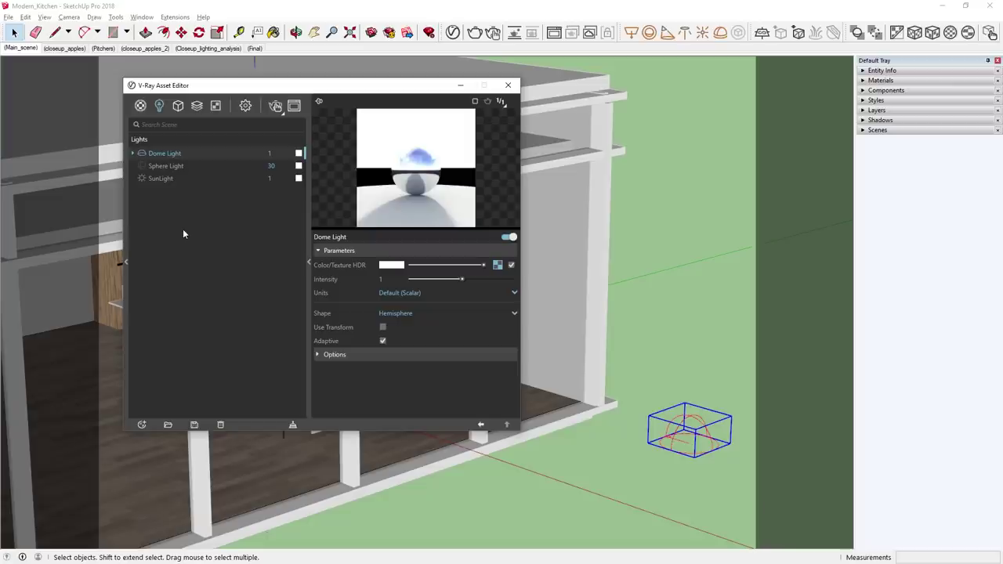
# List the textures alongside the lights and assign the Environment Sky to the dome light's Color/Texture HDR slot.
pyautogui.click(215, 106)
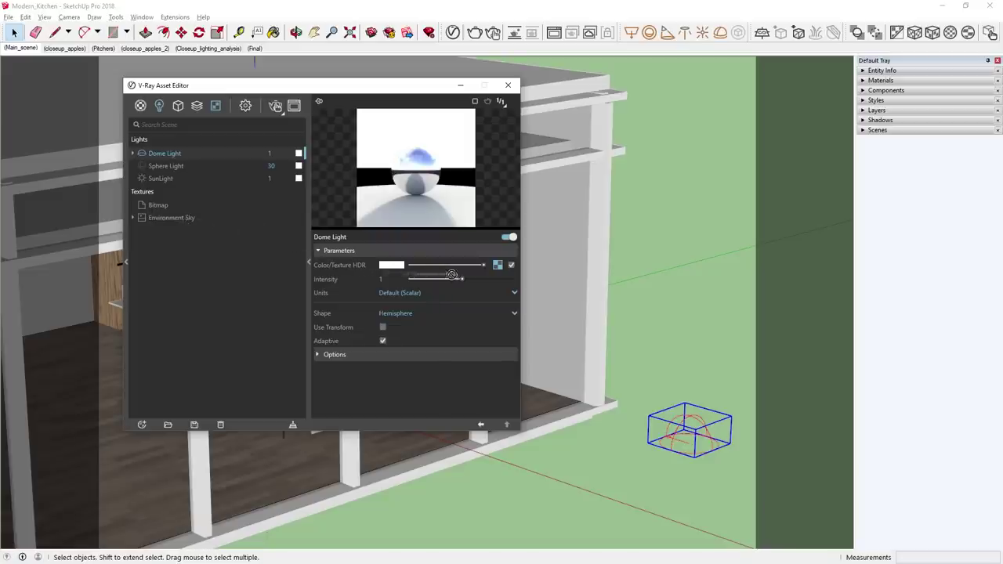
pyautogui.rightClick(498, 265)
pyautogui.click(483, 290)
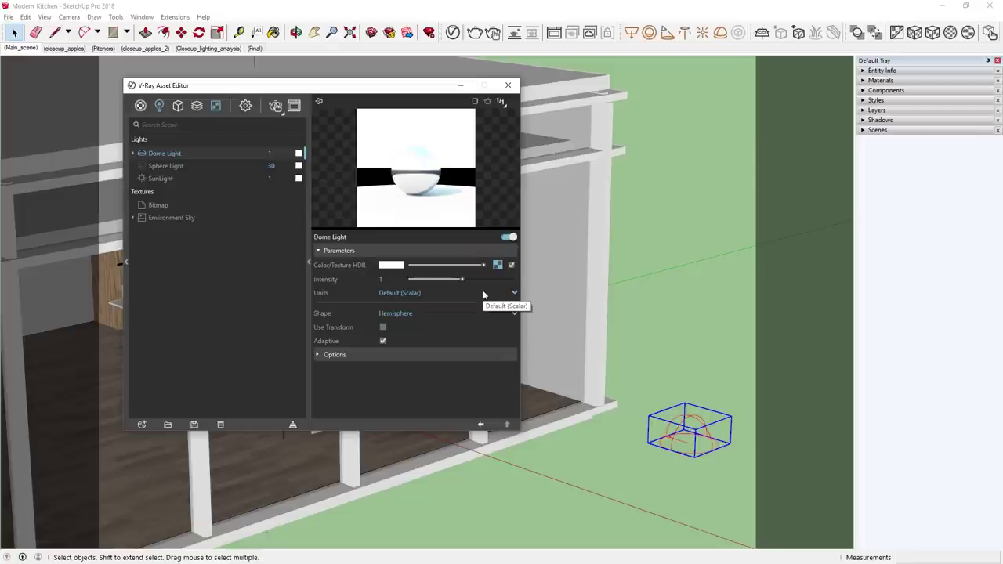
# Turn off the Background texture in the Environment section of the V-Ray render settings.
pyautogui.click(245, 106)
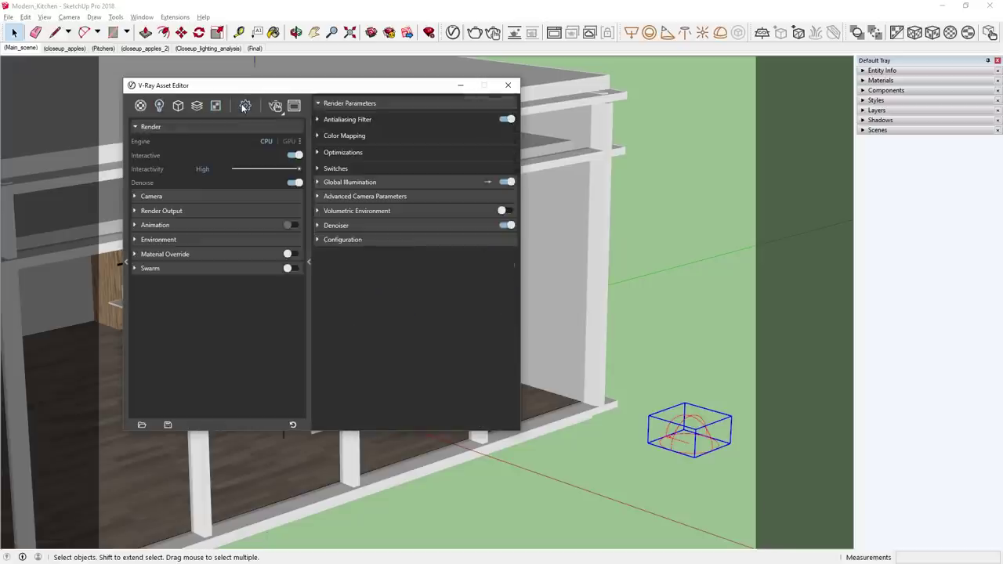
pyautogui.click(222, 241)
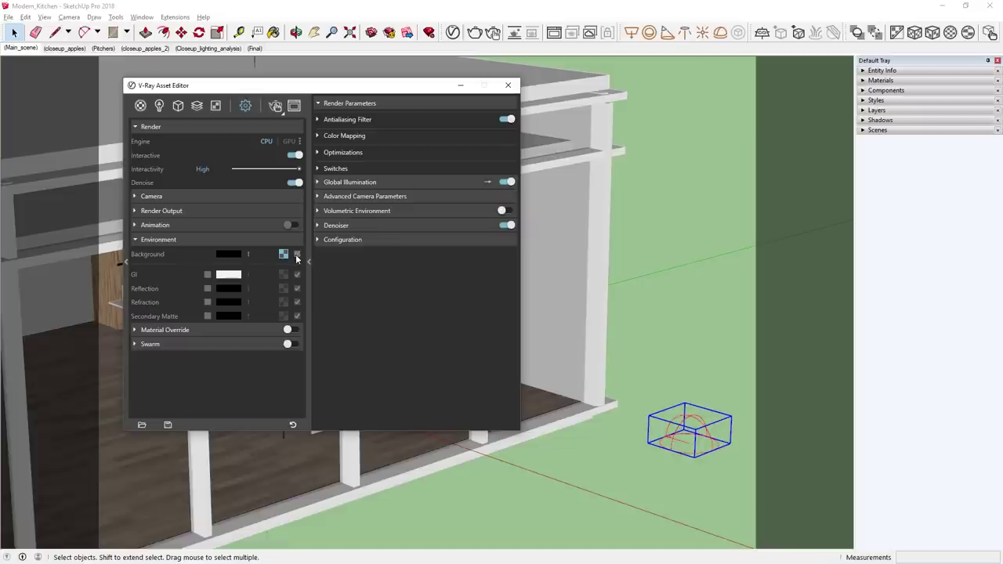
pyautogui.click(253, 240)
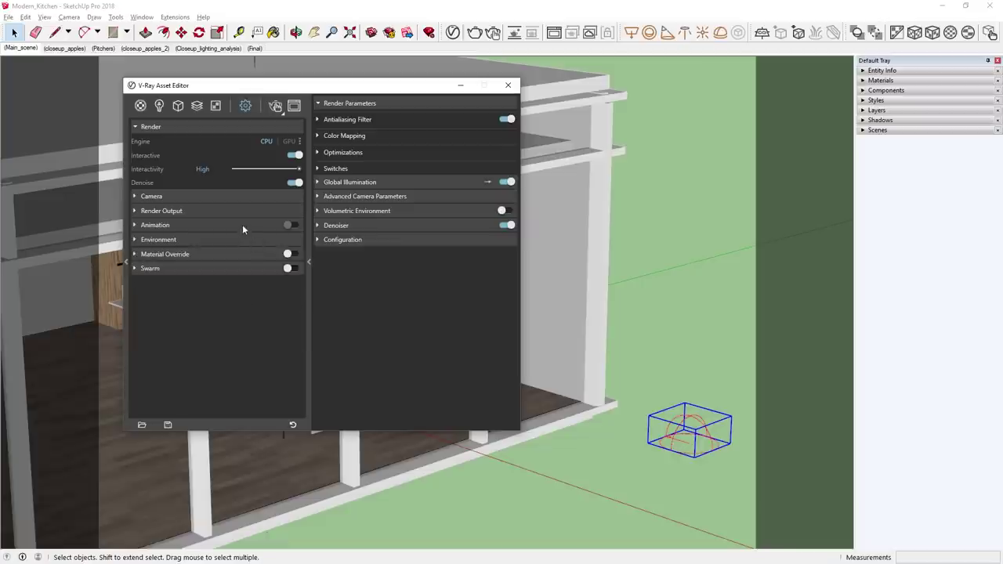
# Return to the Main_scene view with the Asset Editor closed, then run an interactive render of the kitchen and stop it.
pyautogui.click(159, 107)
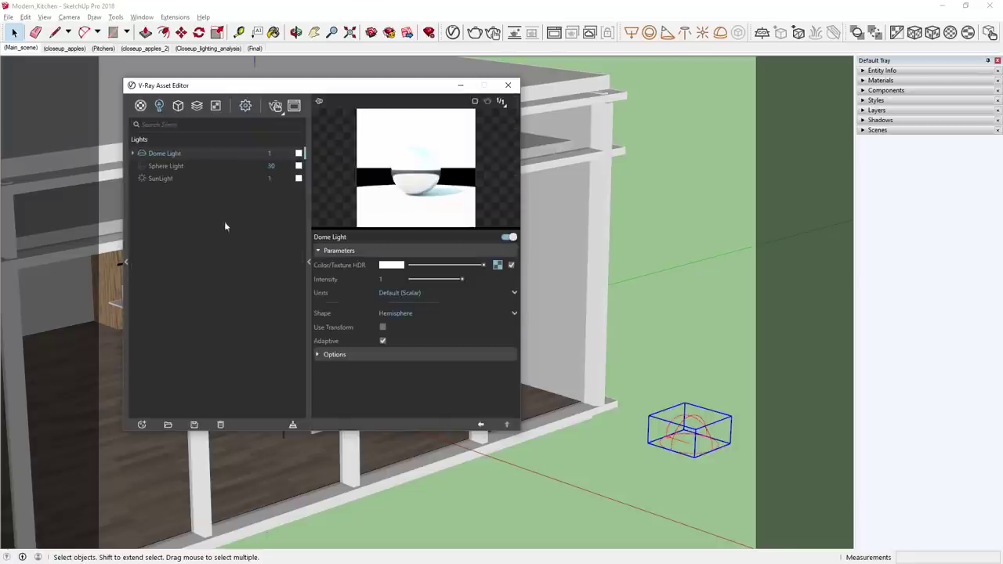
pyautogui.click(307, 259)
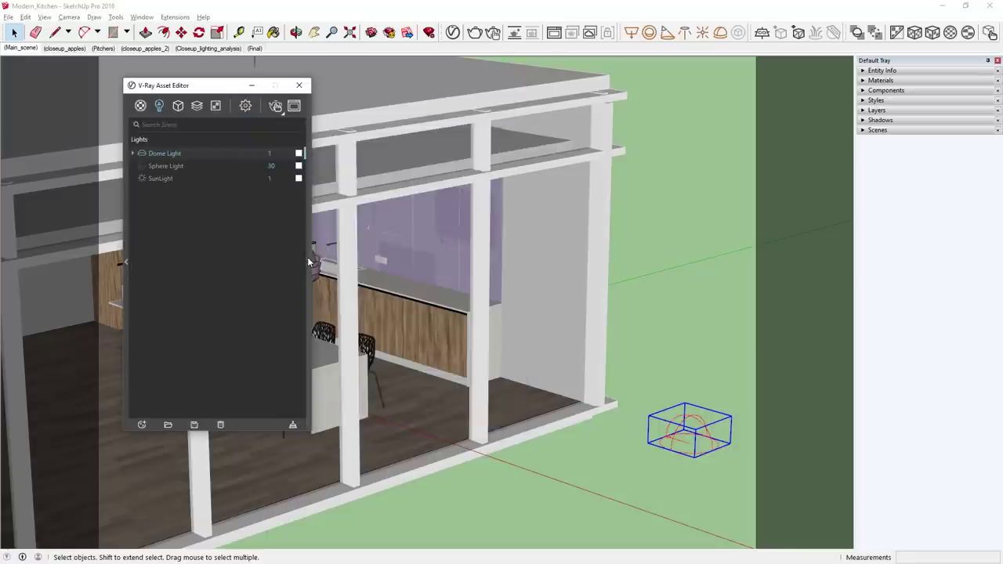
pyautogui.click(299, 87)
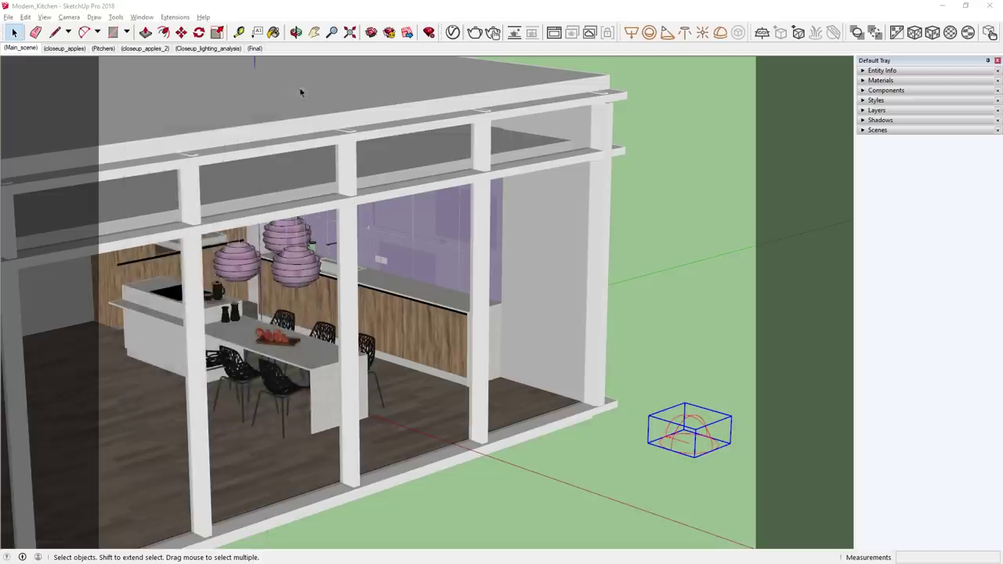
pyautogui.click(28, 49)
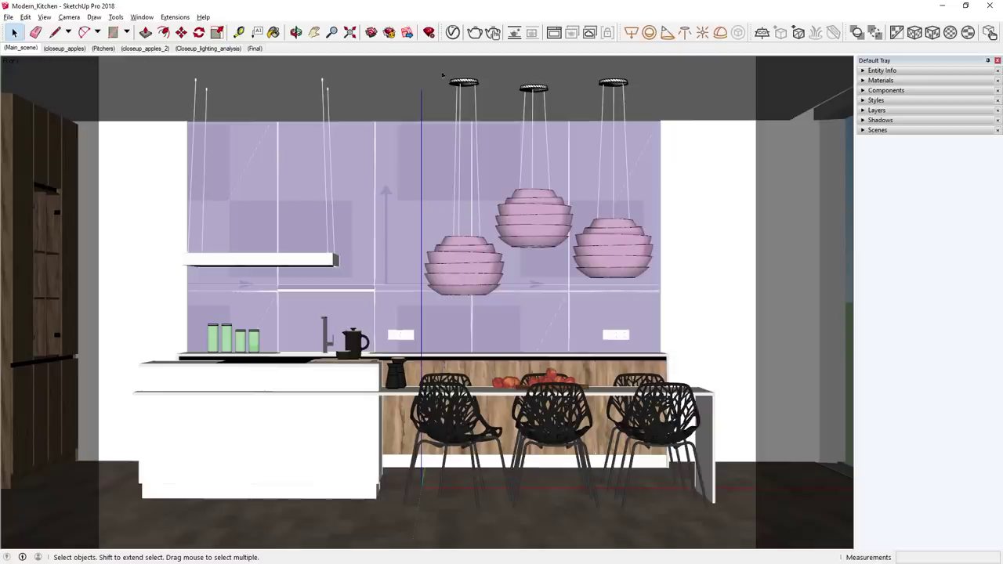
pyautogui.click(492, 34)
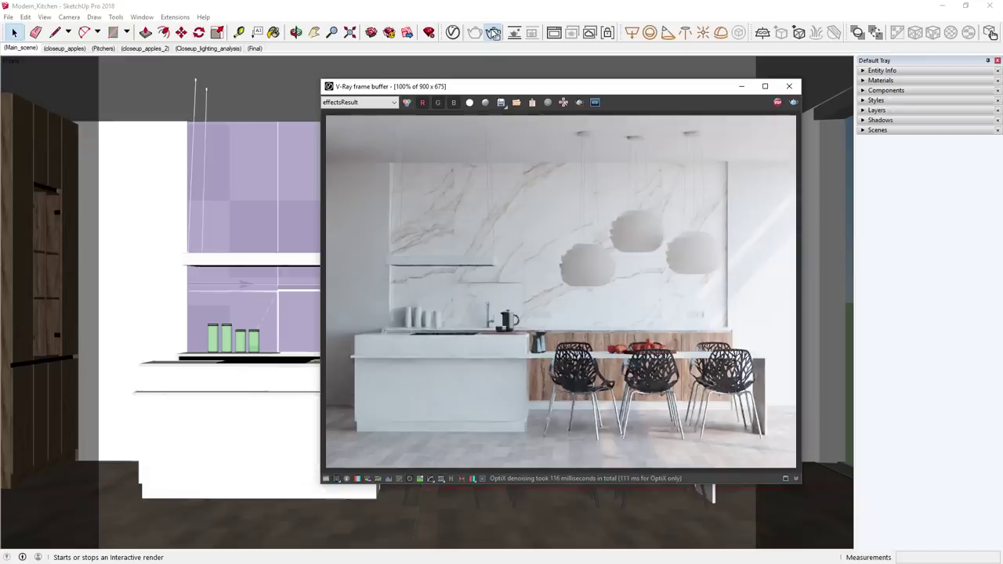
pyautogui.click(493, 32)
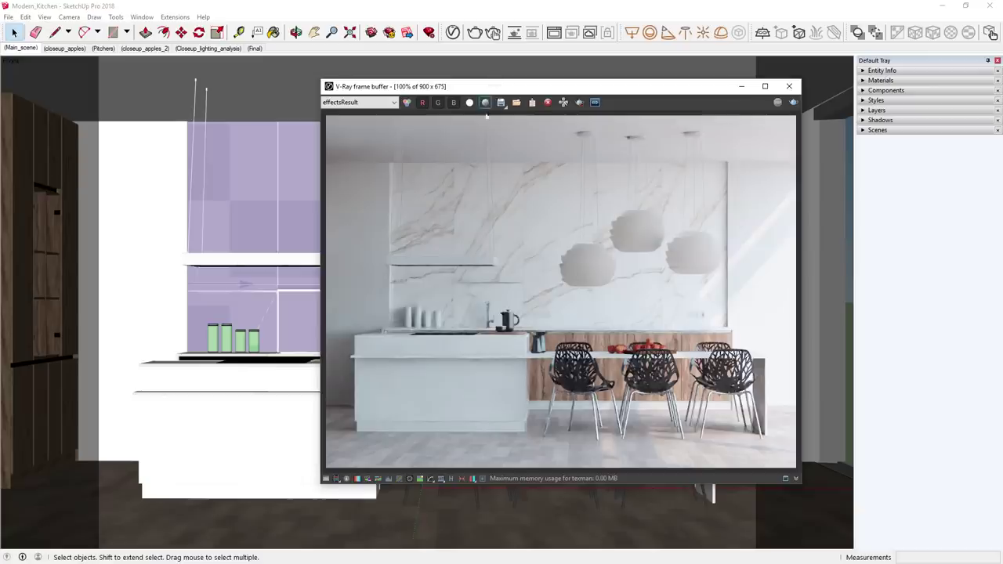
# Compare the Light portals render as A against the Adaptive dome light render as B in the frame buffer history with a horizontal split.
pyautogui.click(452, 479)
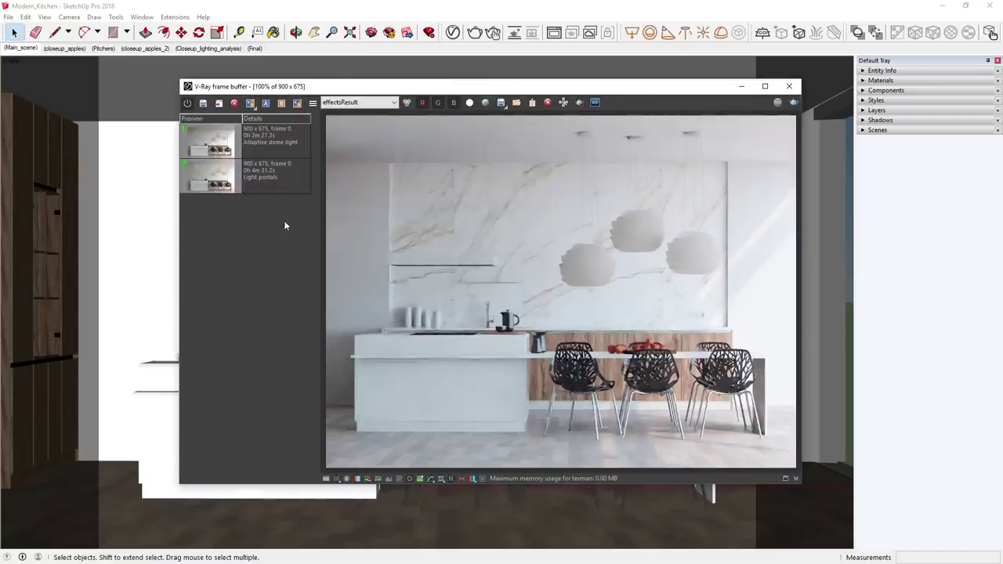
pyautogui.click(250, 104)
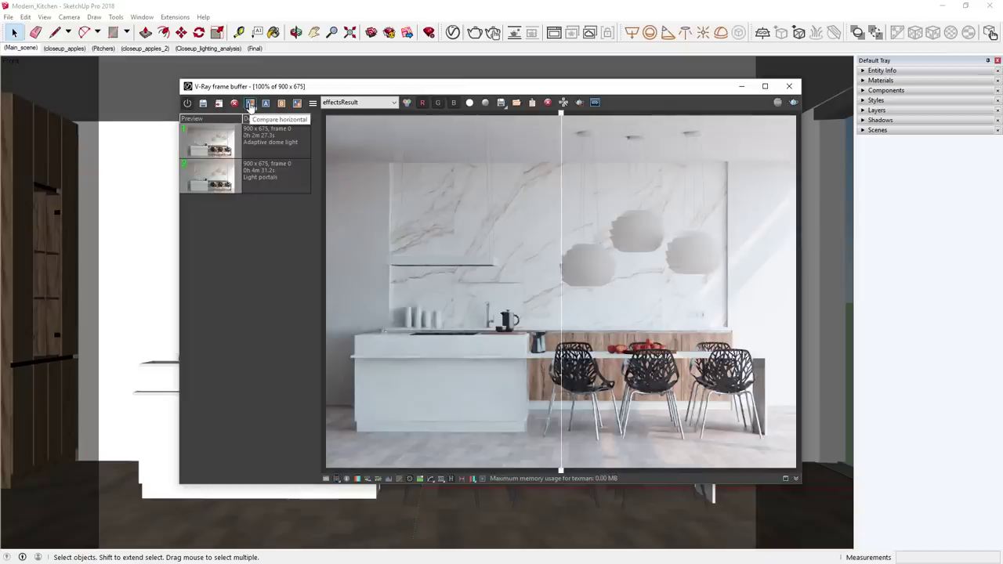
pyautogui.click(248, 174)
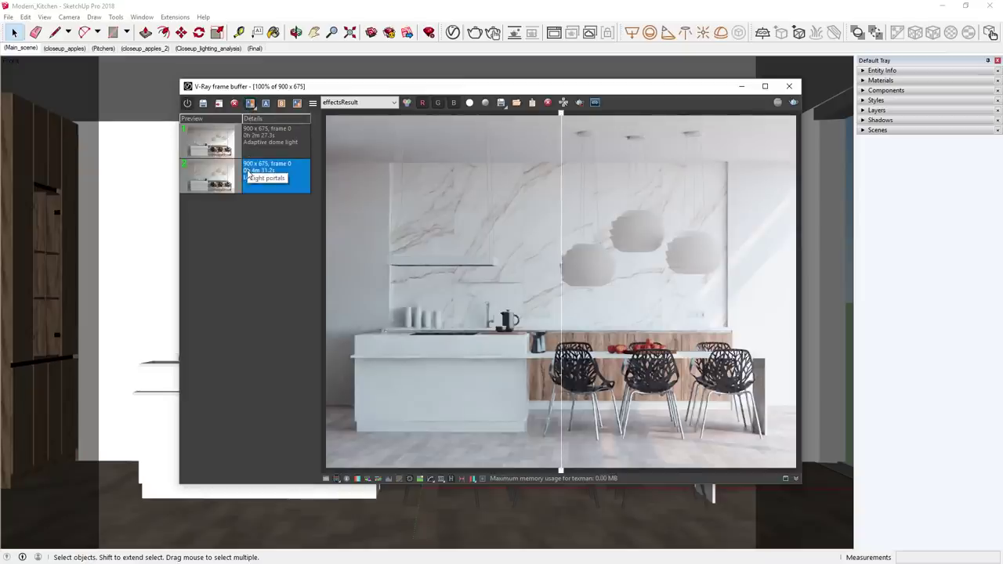
pyautogui.click(264, 143)
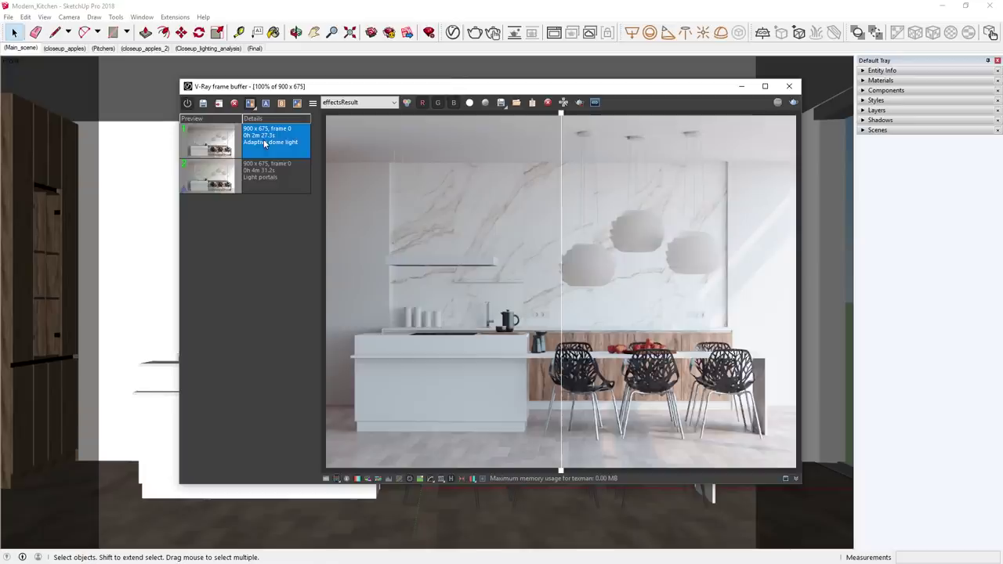
pyautogui.click(282, 103)
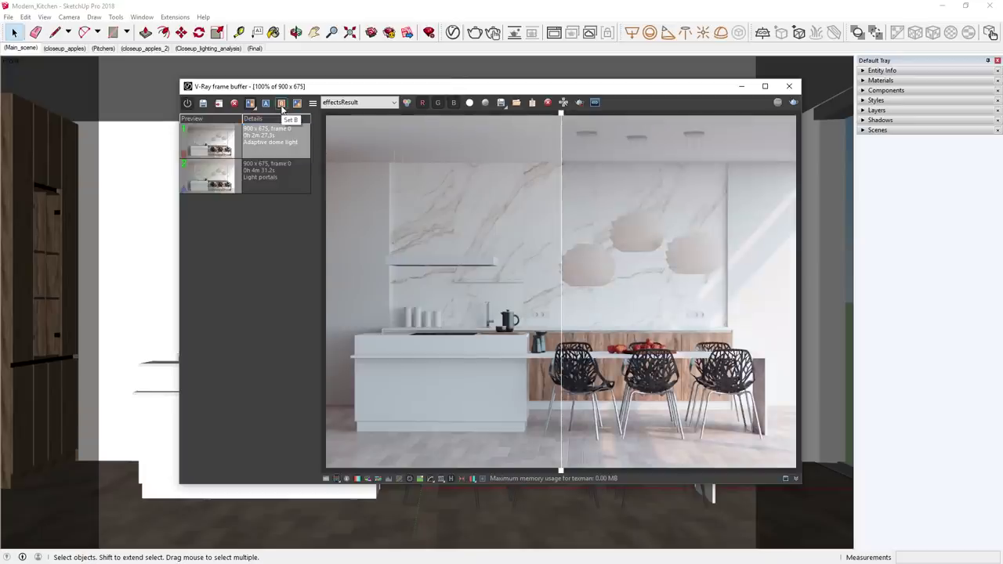
pyautogui.moveTo(561, 116); pyautogui.dragTo(527, 133)
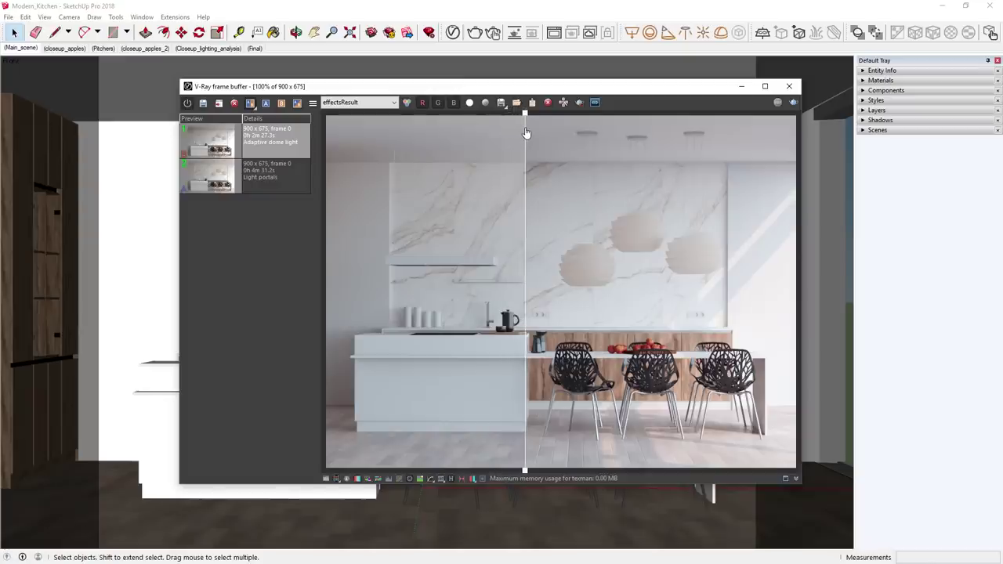
pyautogui.click(250, 104)
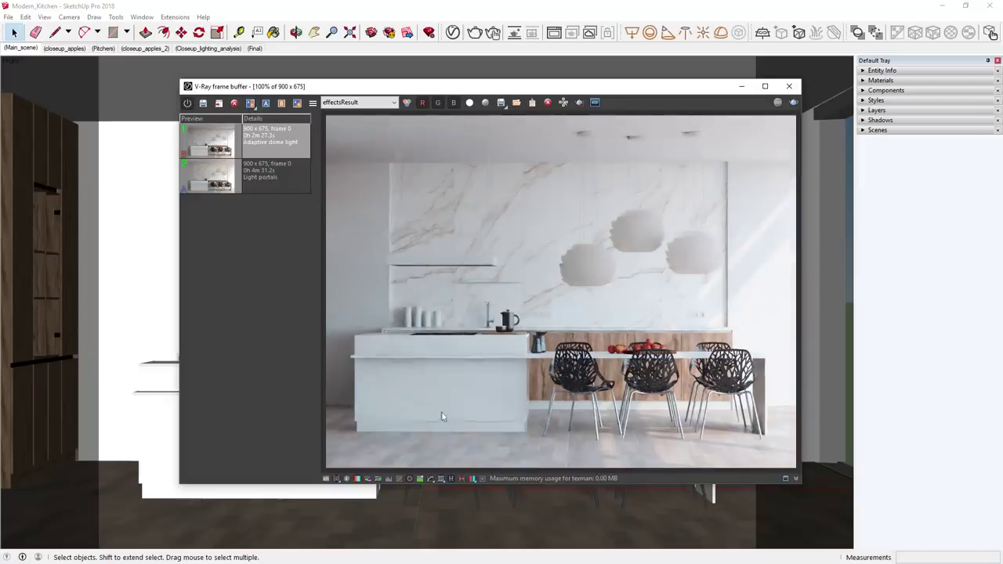
pyautogui.click(456, 478)
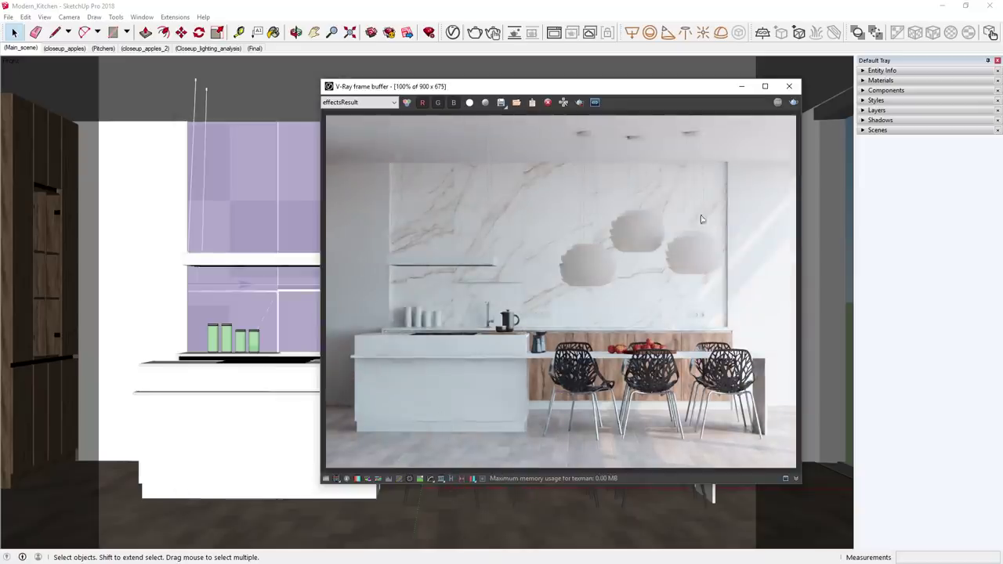
pyautogui.click(789, 86)
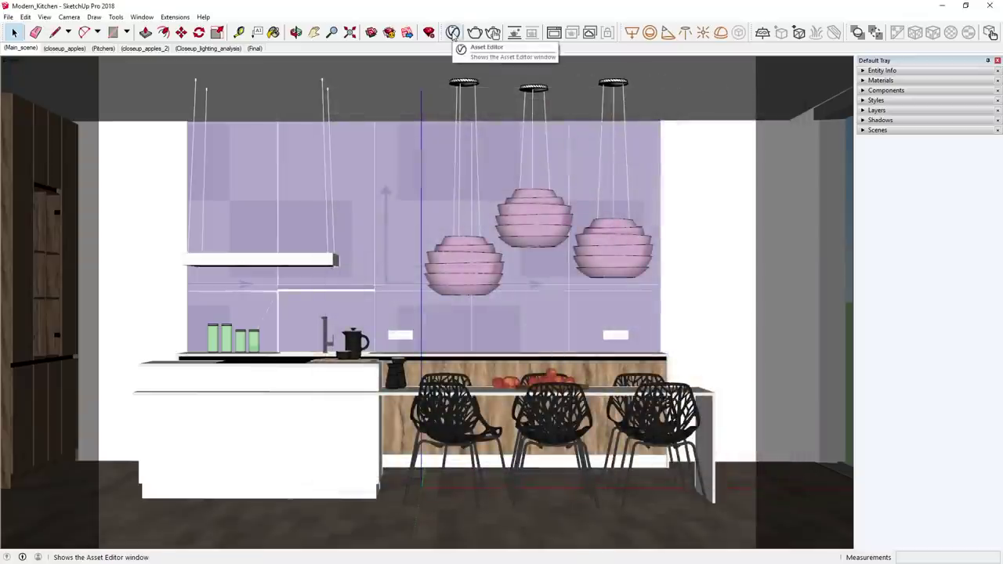
# Reopen the V-Ray Asset Editor and turn on SketchUp's shadow display for the kitchen view.
pyautogui.click(453, 32)
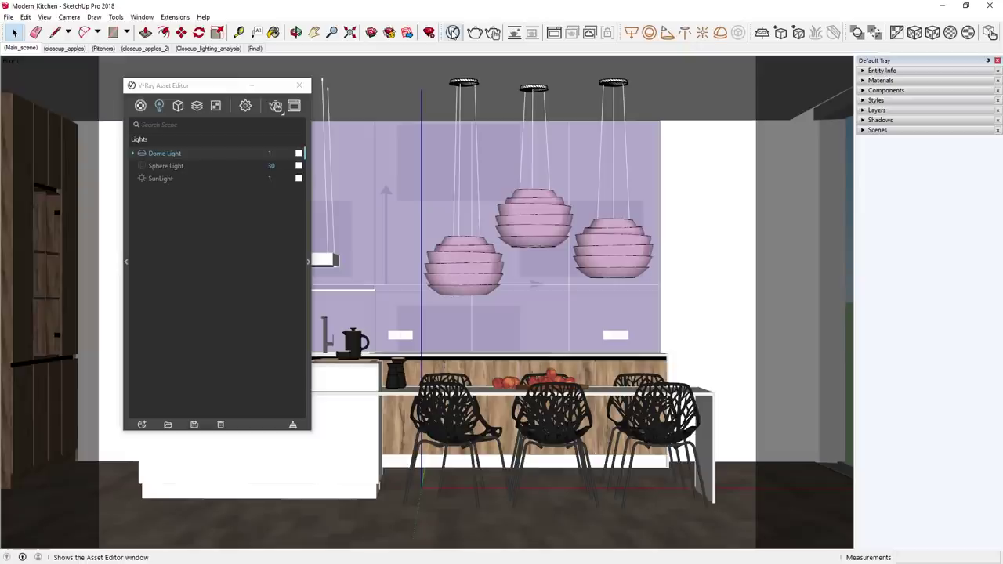
pyautogui.click(864, 121)
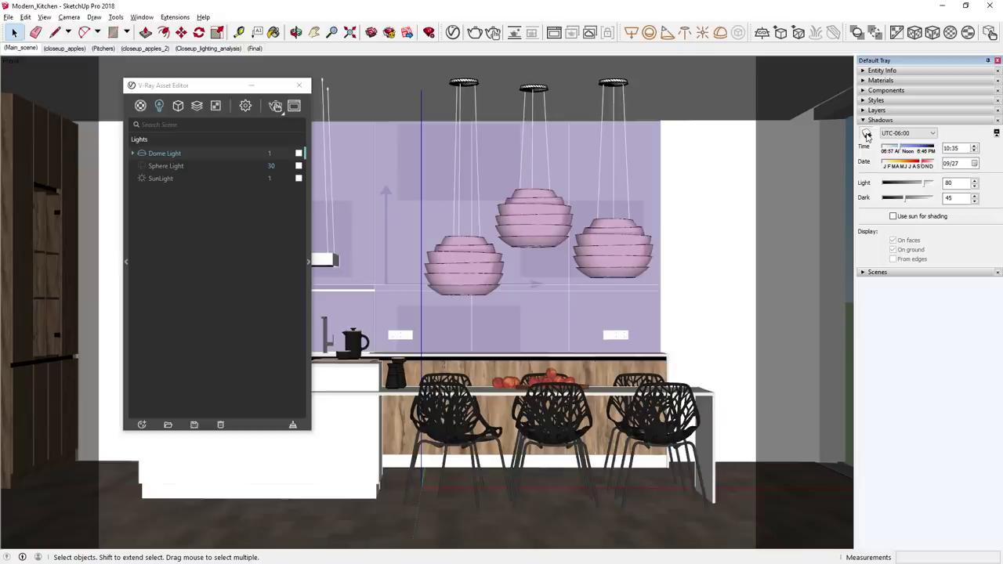
pyautogui.click(867, 134)
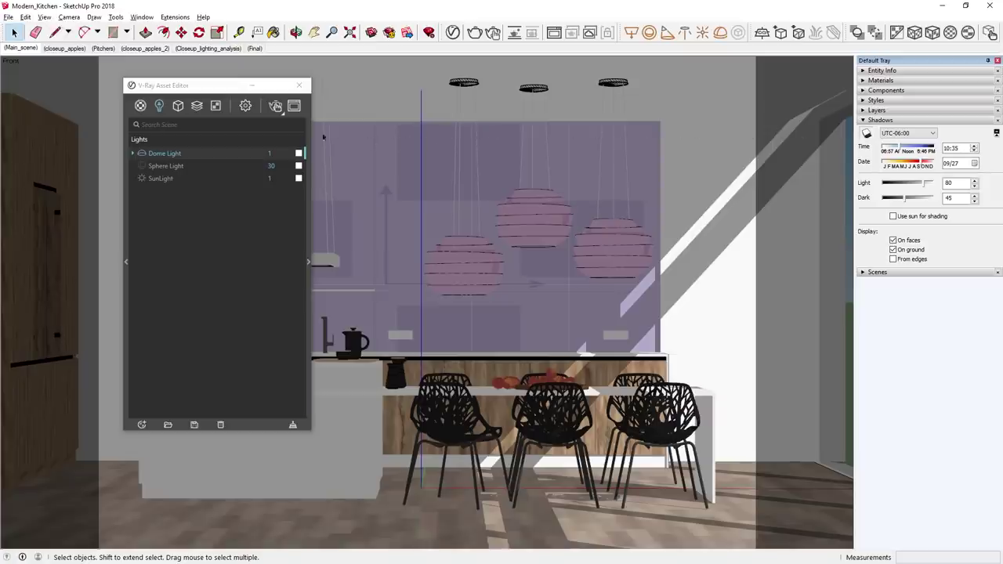
# Add a Lighting Analysis render element with the False Colors display mode and turn on its legend.
pyautogui.click(197, 109)
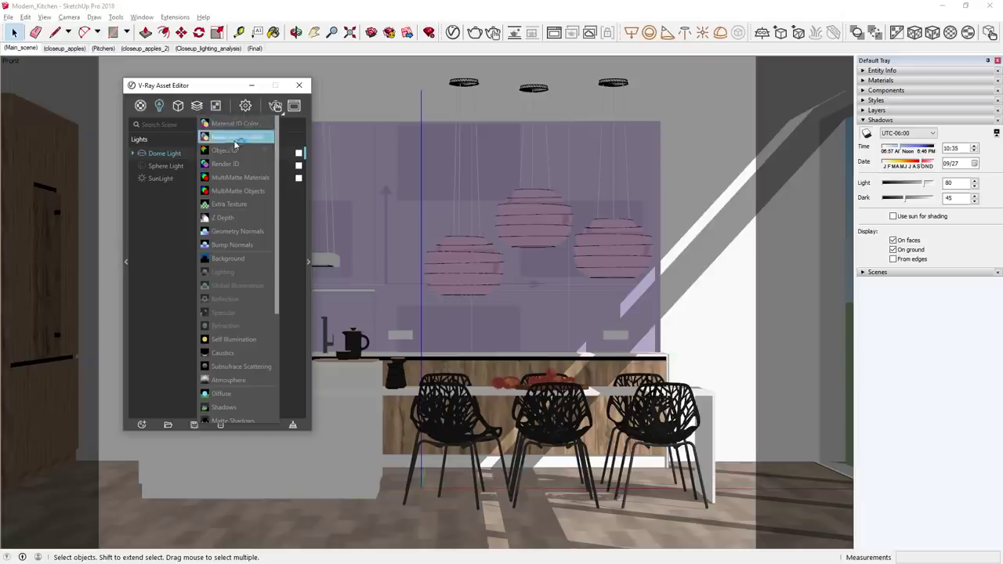
pyautogui.scroll(-4, 242, 151)
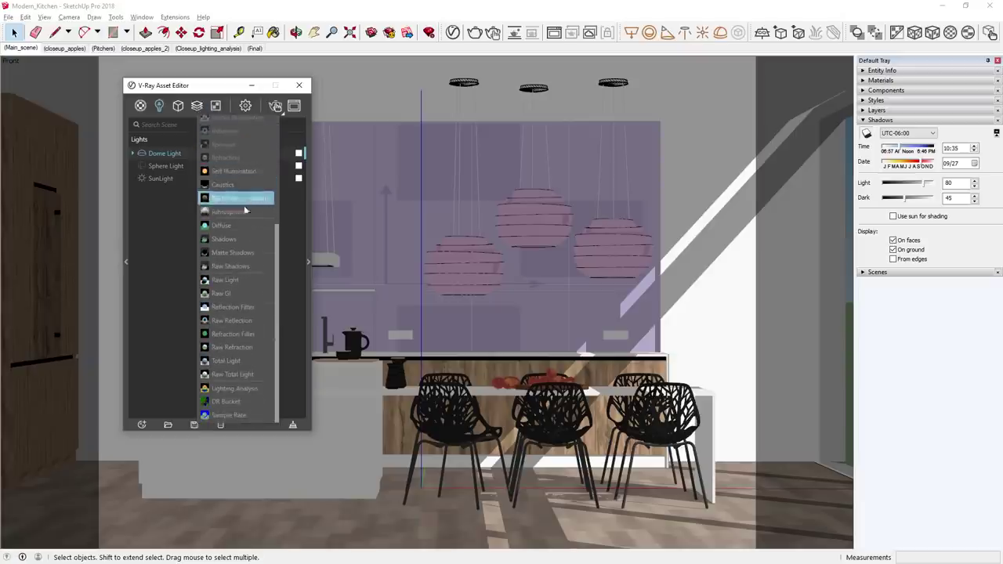
pyautogui.click(241, 388)
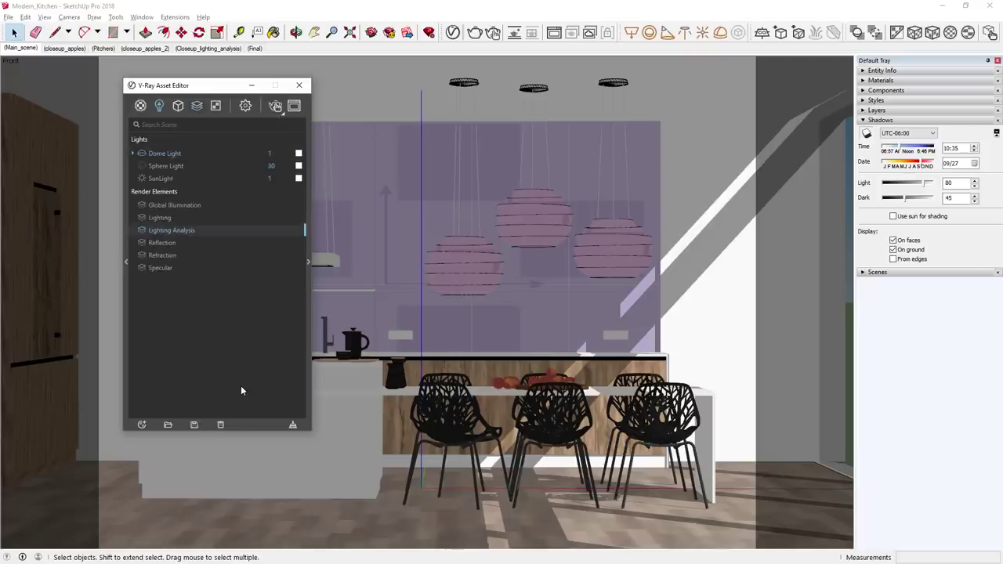
pyautogui.click(309, 358)
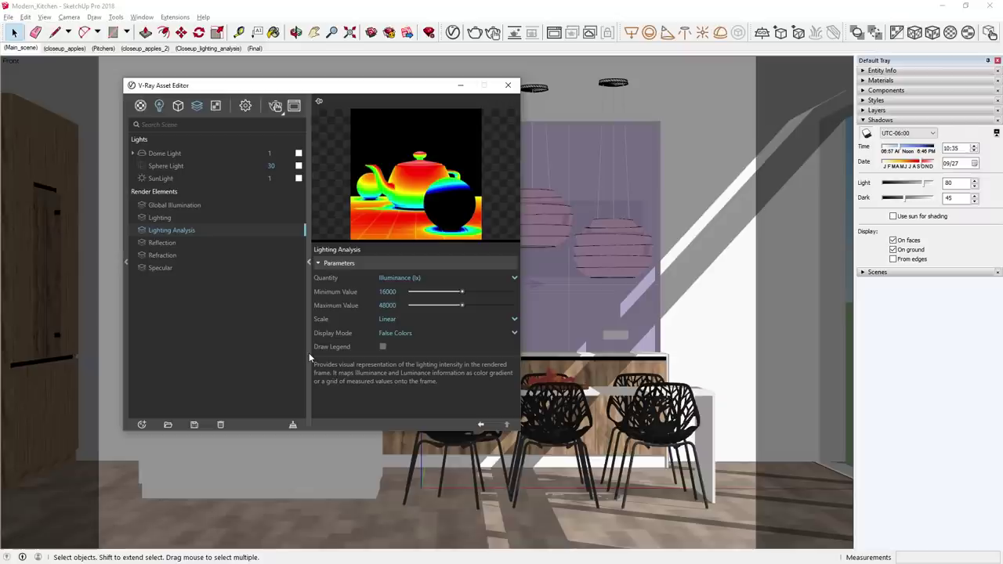
pyautogui.click(396, 334)
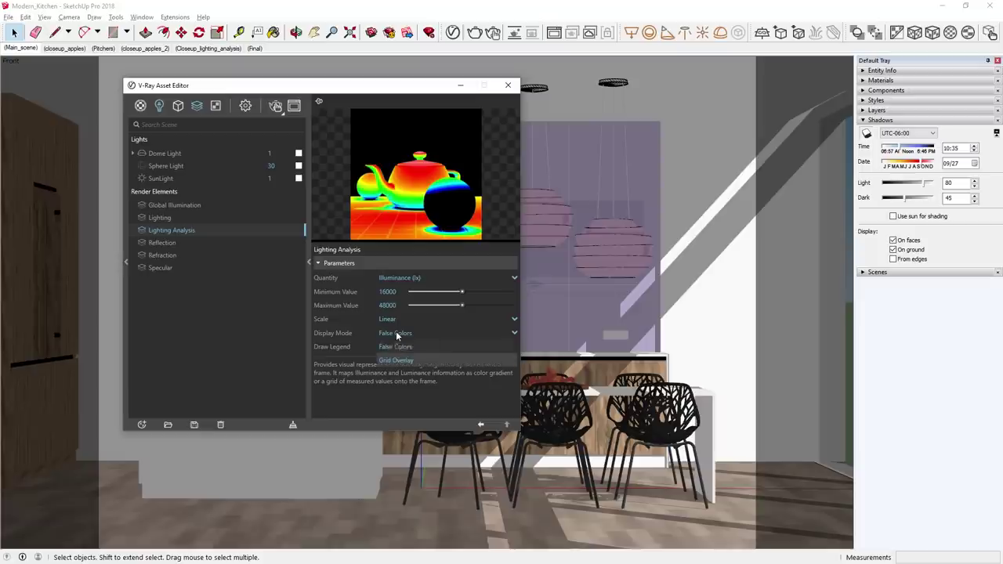
pyautogui.click(427, 375)
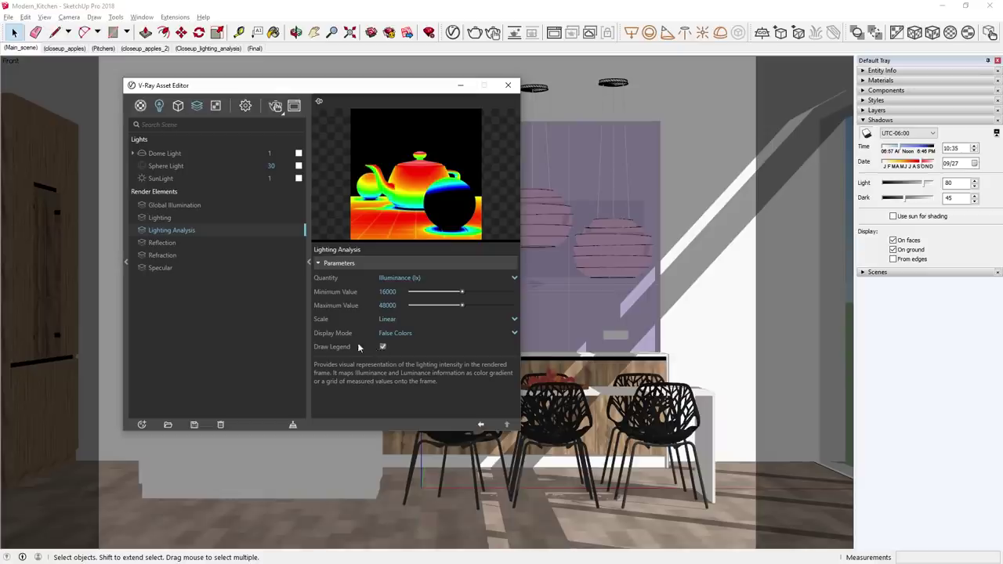
# Turn off interactive rendering in the V-Ray render settings.
pyautogui.click(309, 312)
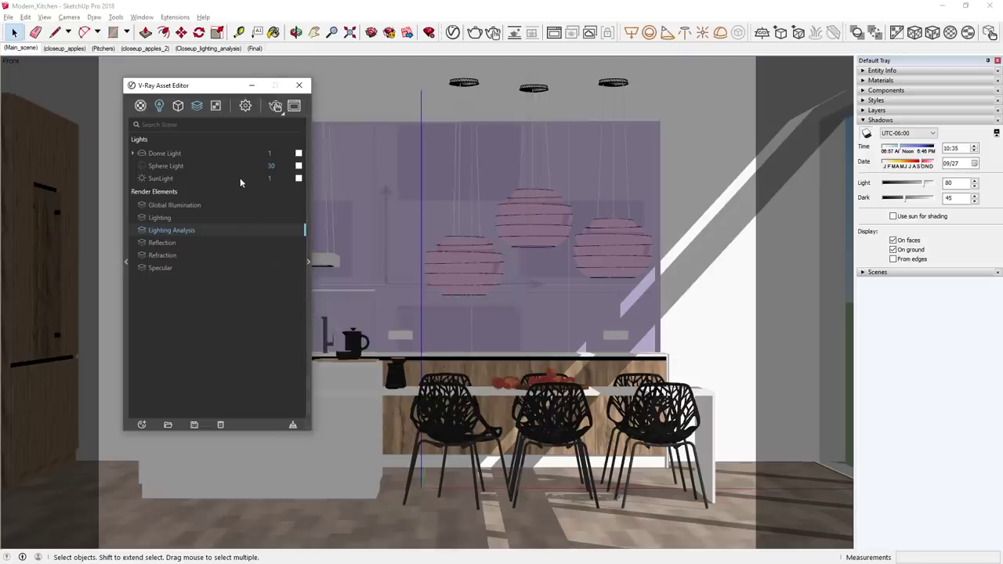
pyautogui.click(246, 109)
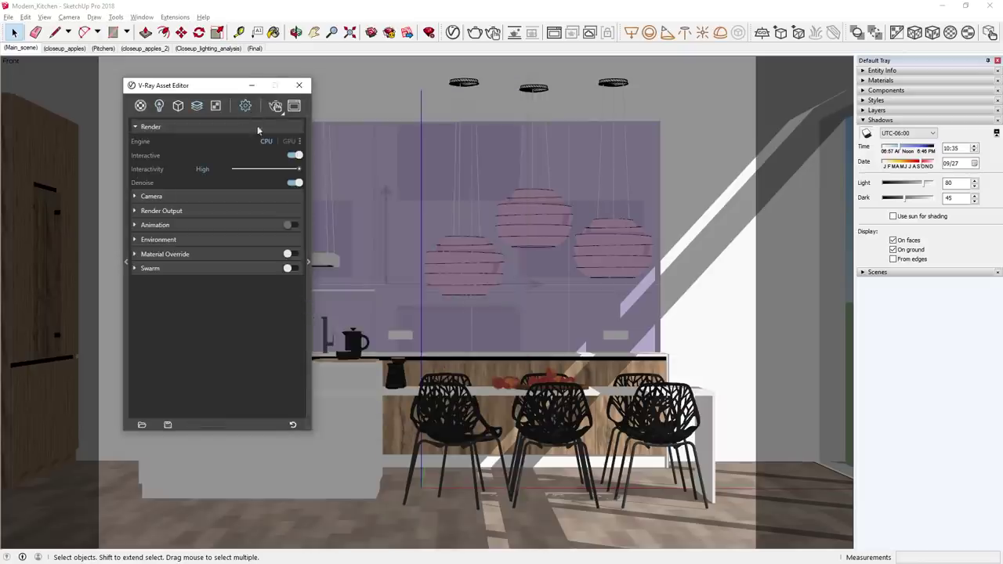
pyautogui.click(288, 156)
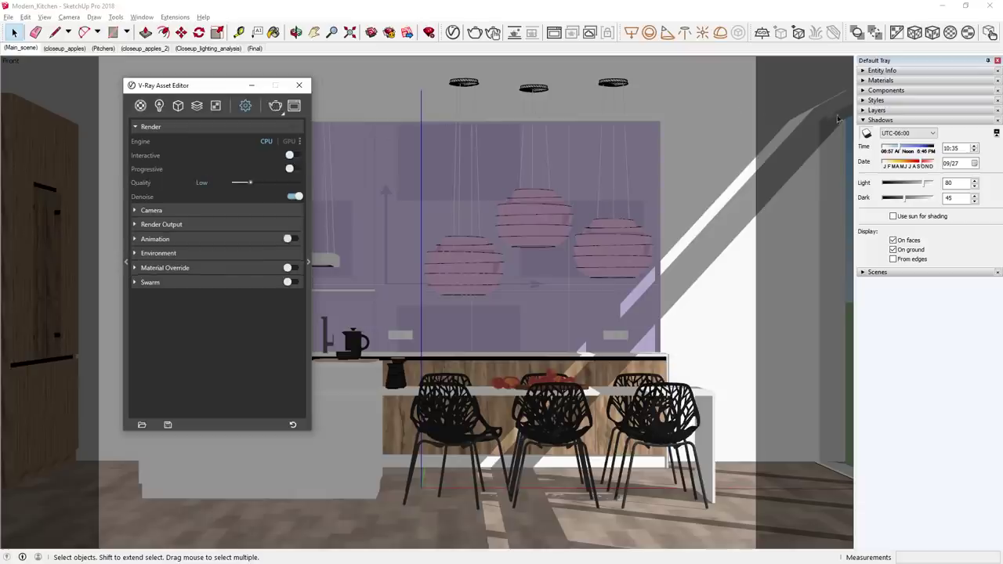
# Set the shadow time of day to 09:00.
pyautogui.click(948, 149)
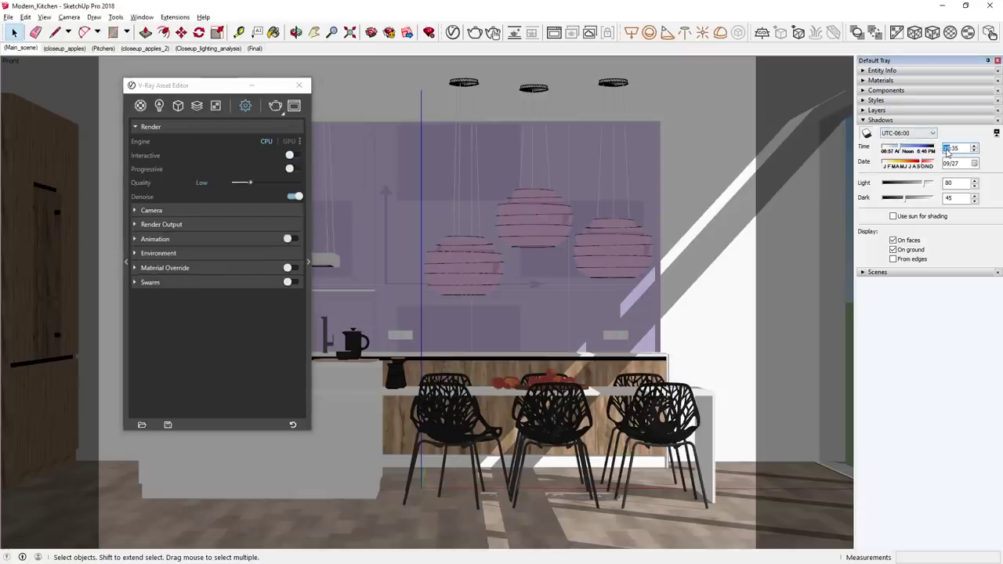
pyautogui.write('09:30')
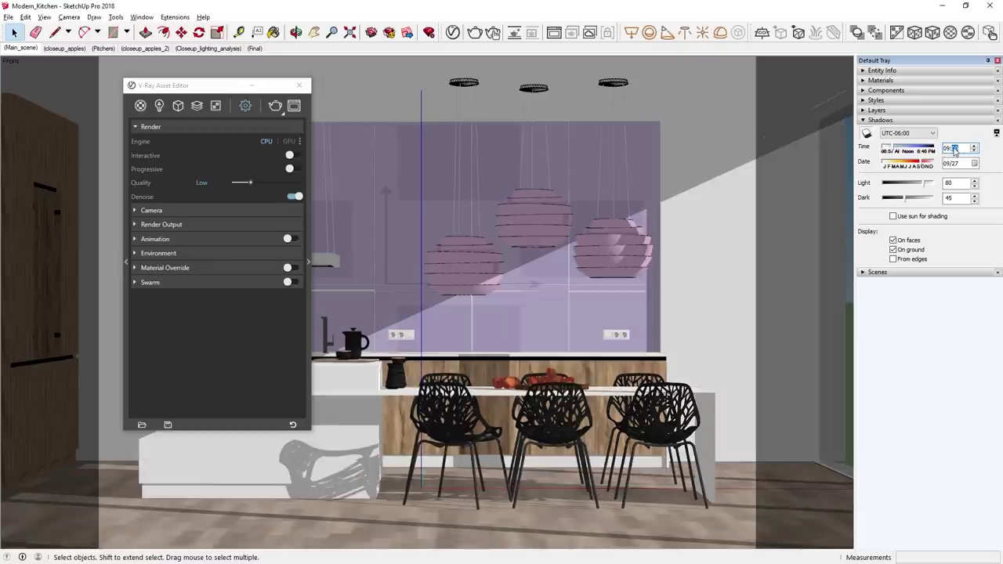
pyautogui.write('0')
# Render the kitchen and show the Lighting_Analysis channel in the frame buffer.
pyautogui.click(275, 106)
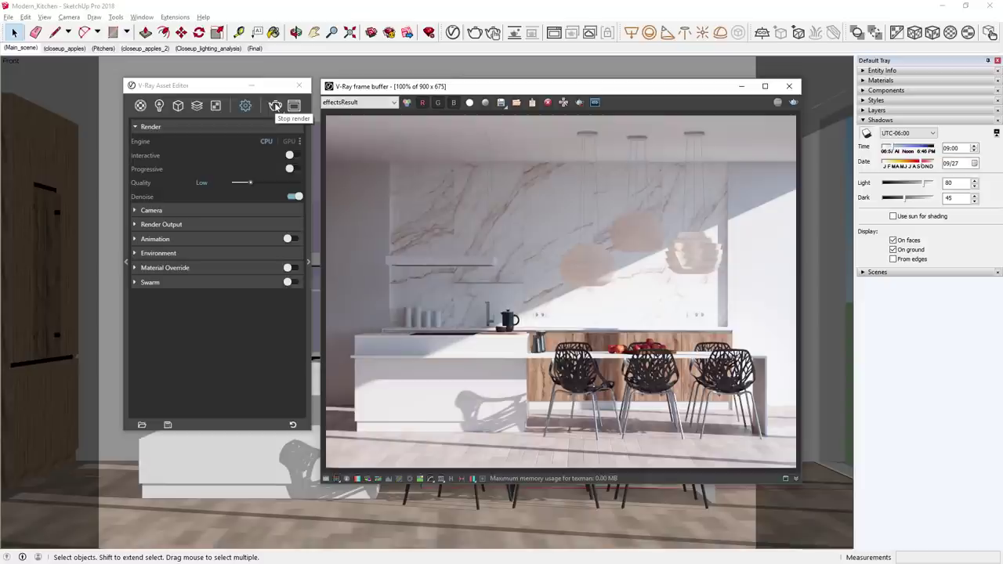
pyautogui.click(338, 102)
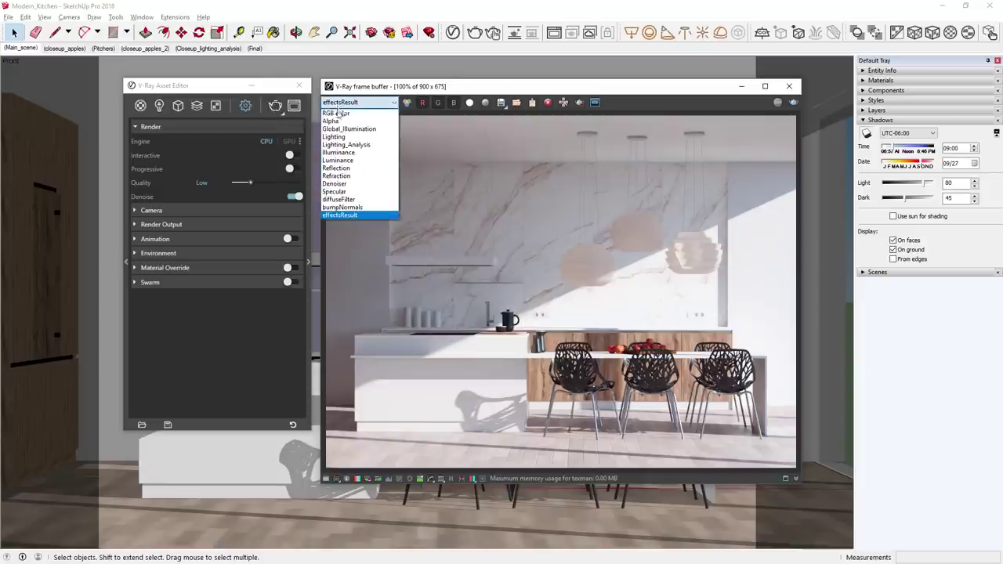
pyautogui.click(337, 145)
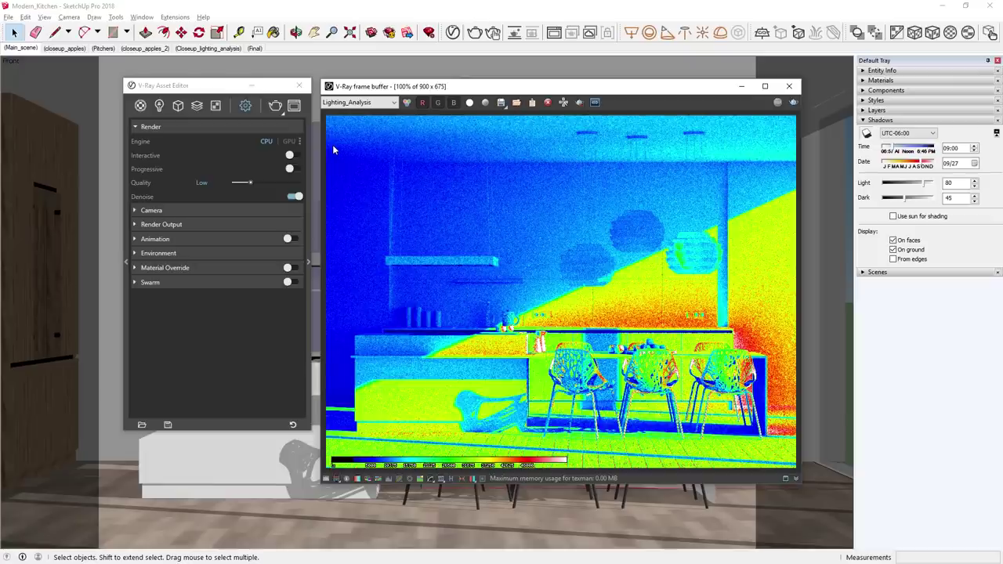
# Switch the frame buffer to the RGB color channel to view the render, and close the frame buffer.
pyautogui.click(347, 102)
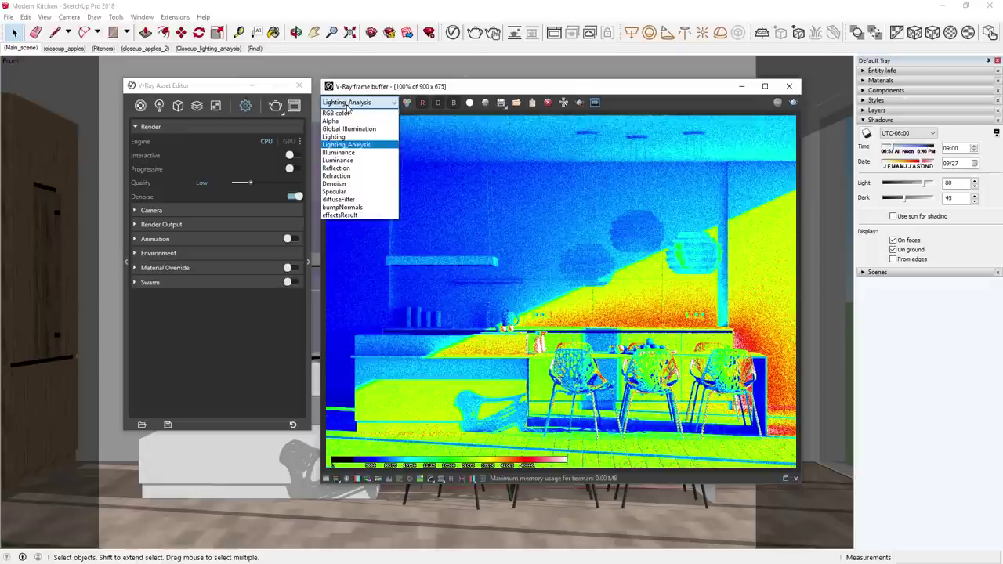
pyautogui.click(347, 114)
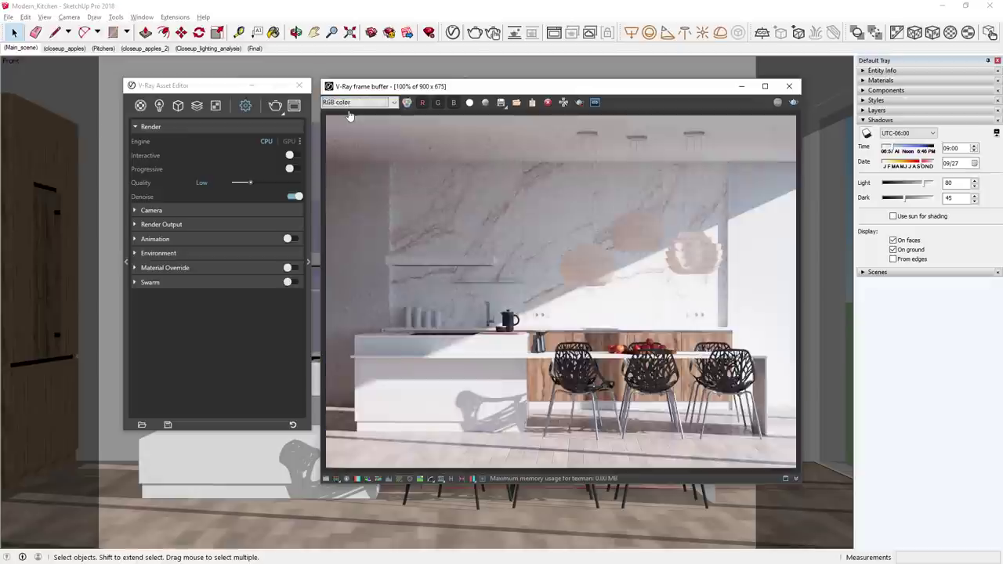
pyautogui.click(789, 87)
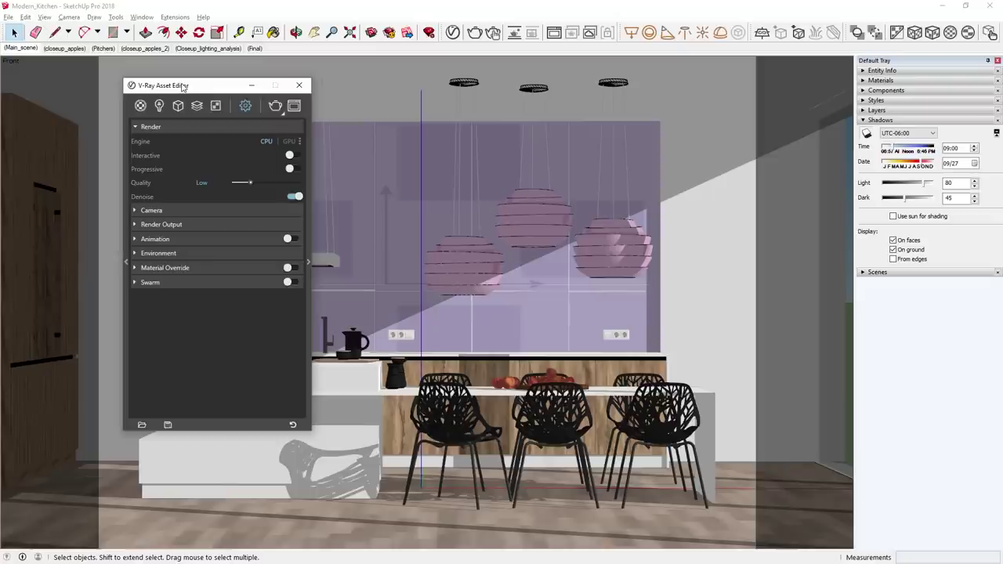
# Turn off the shadow display in the viewport and set the shadow time of day to 10:35.
pyautogui.moveTo(182, 87); pyautogui.dragTo(486, 113)
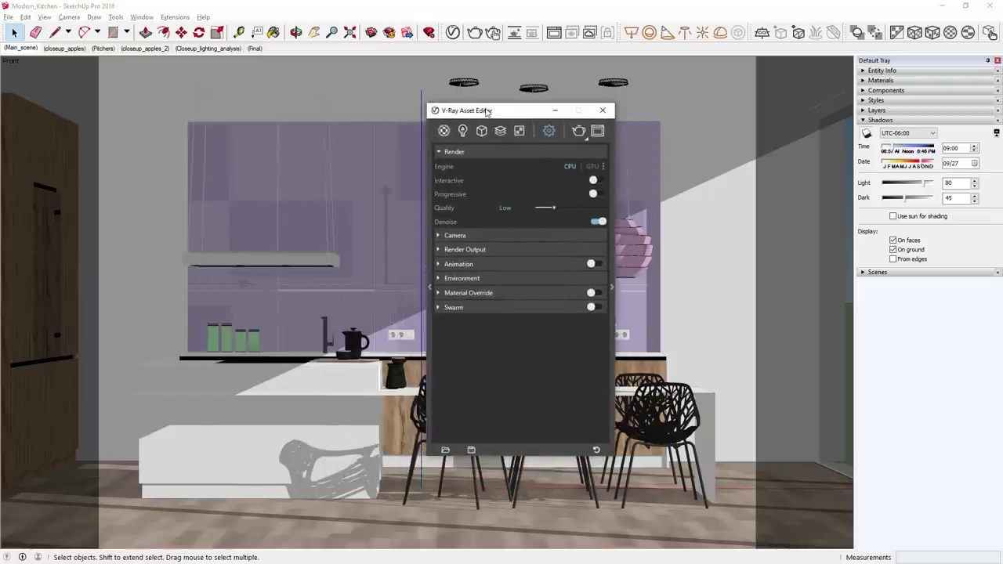
pyautogui.click(872, 137)
pyautogui.click(869, 135)
pyautogui.doubleClick(950, 149)
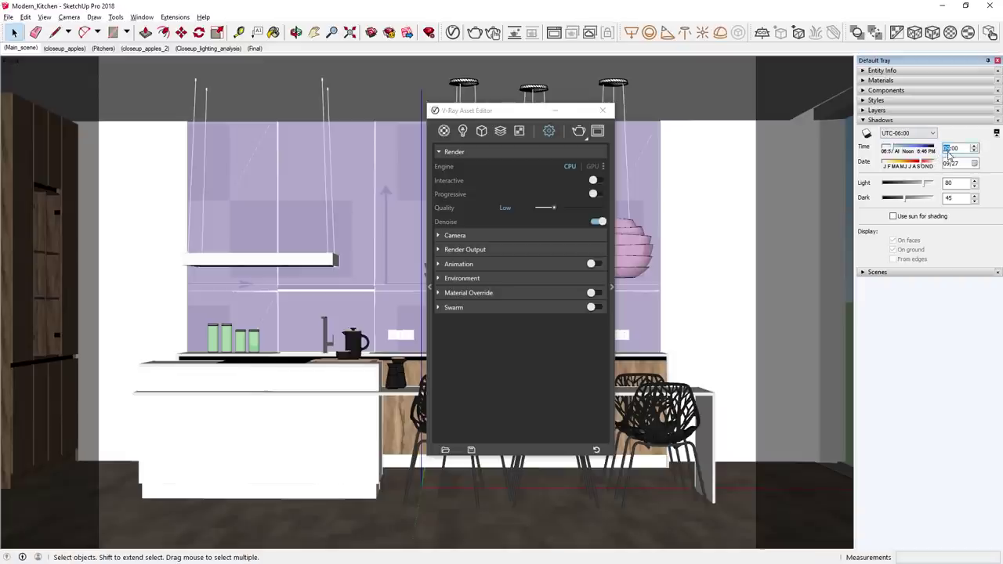
pyautogui.write('10')
pyautogui.click(954, 149)
# Disable the SunLight and assign the scene's Bitmap texture to the Dome Light's Color/Texture HDR slot.
pyautogui.click(463, 131)
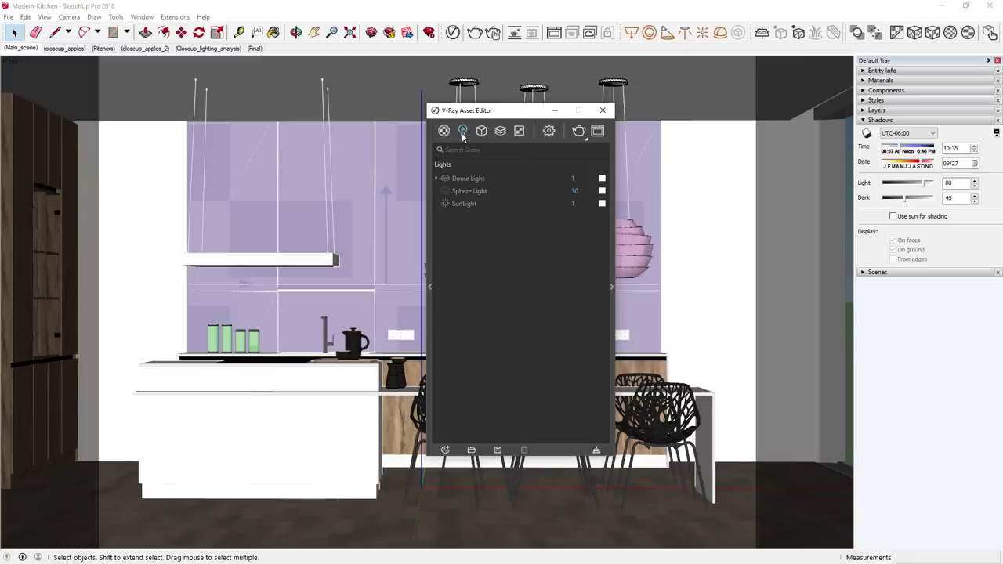
pyautogui.click(467, 179)
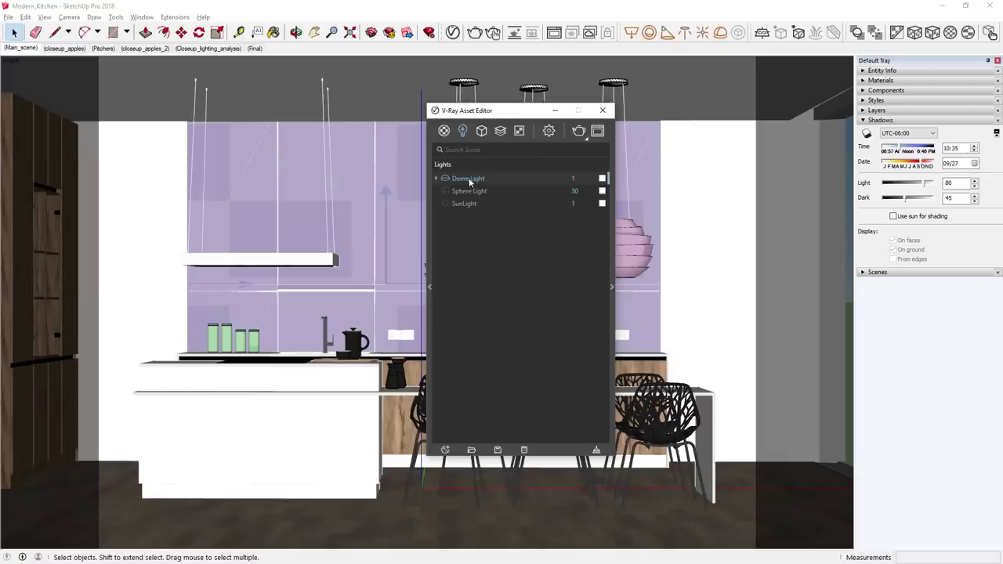
pyautogui.click(519, 131)
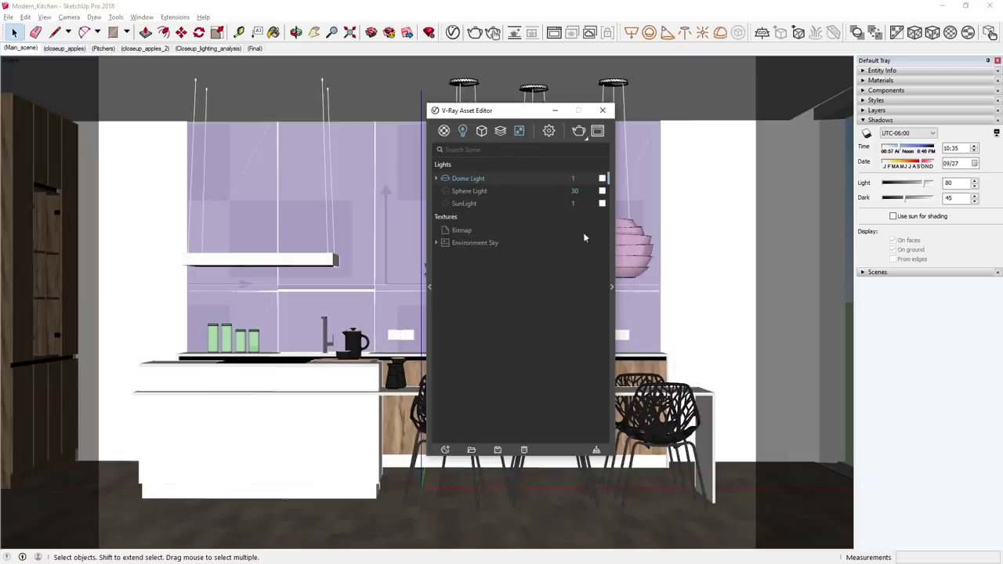
pyautogui.click(612, 248)
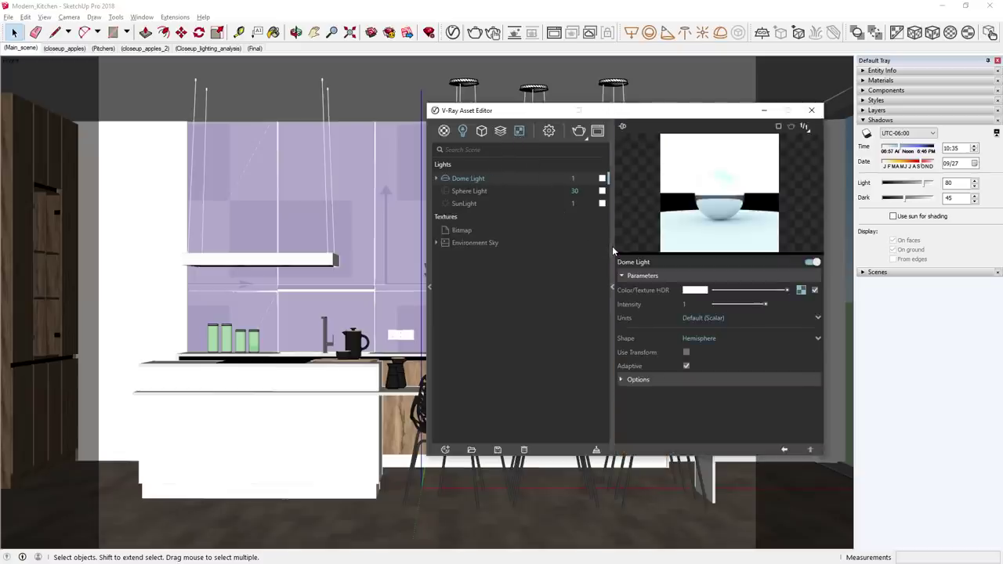
pyautogui.moveTo(461, 231); pyautogui.dragTo(801, 292)
pyautogui.click(799, 315)
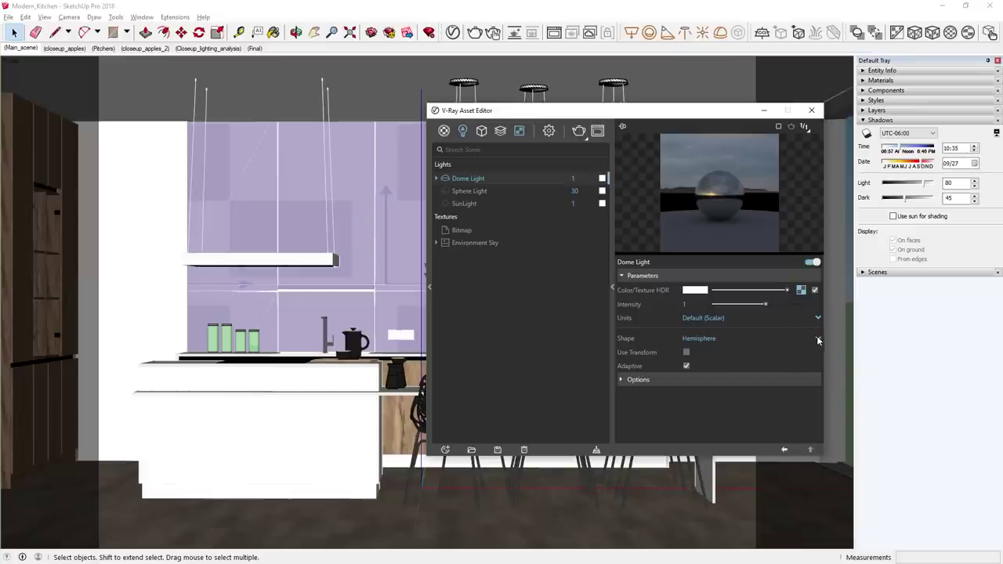
# Set the Dome Light's shape to Sphere and collapse its parameters.
pyautogui.click(817, 338)
pyautogui.click(809, 365)
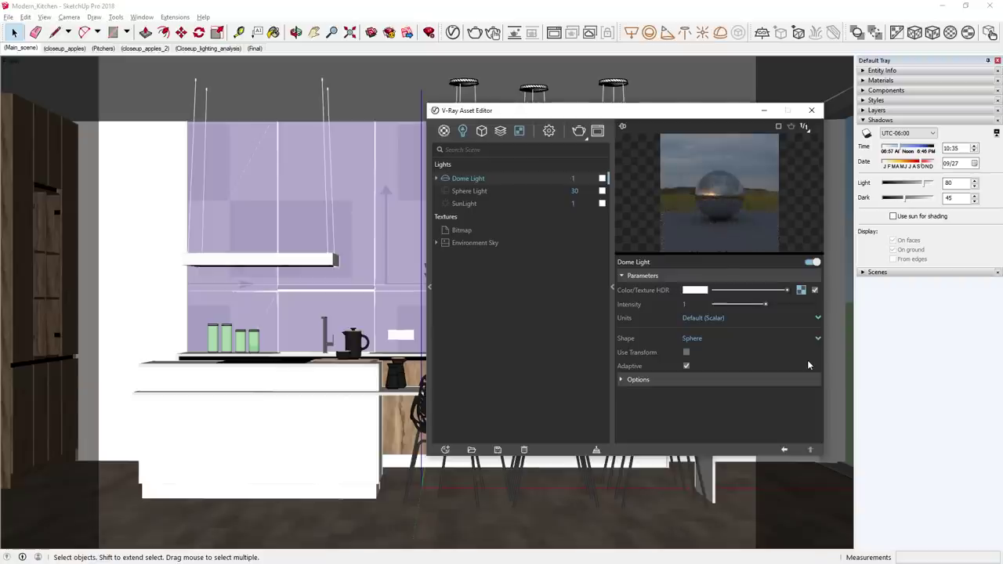
pyautogui.click(612, 287)
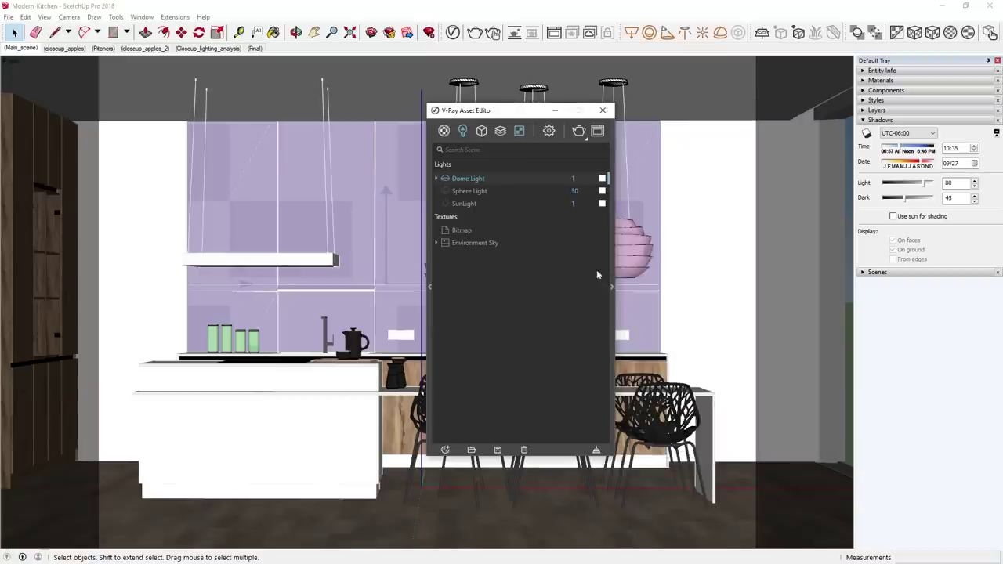
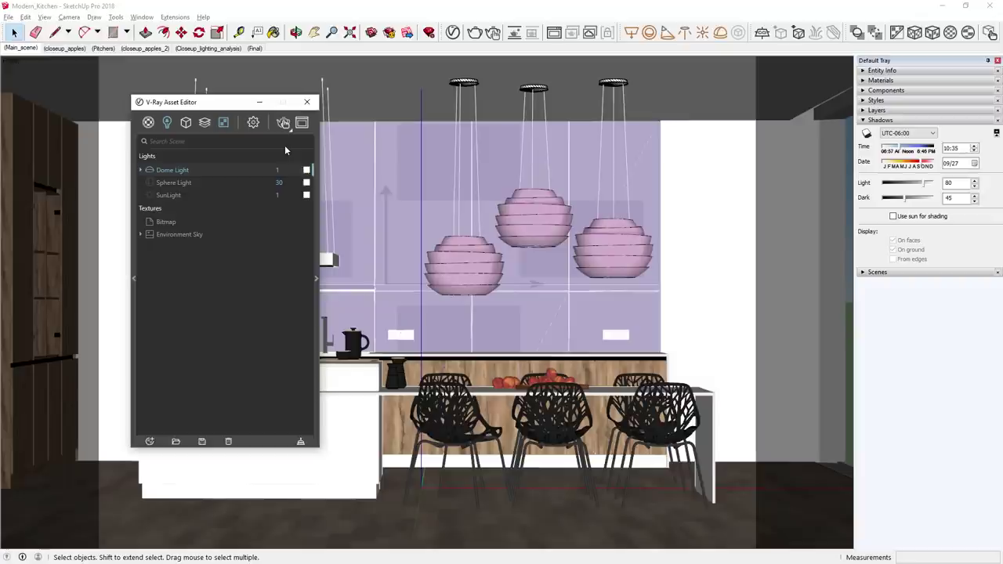
# Start an interactive render of the kitchen and set the Dome Light's intensity to 30.
pyautogui.click(284, 123)
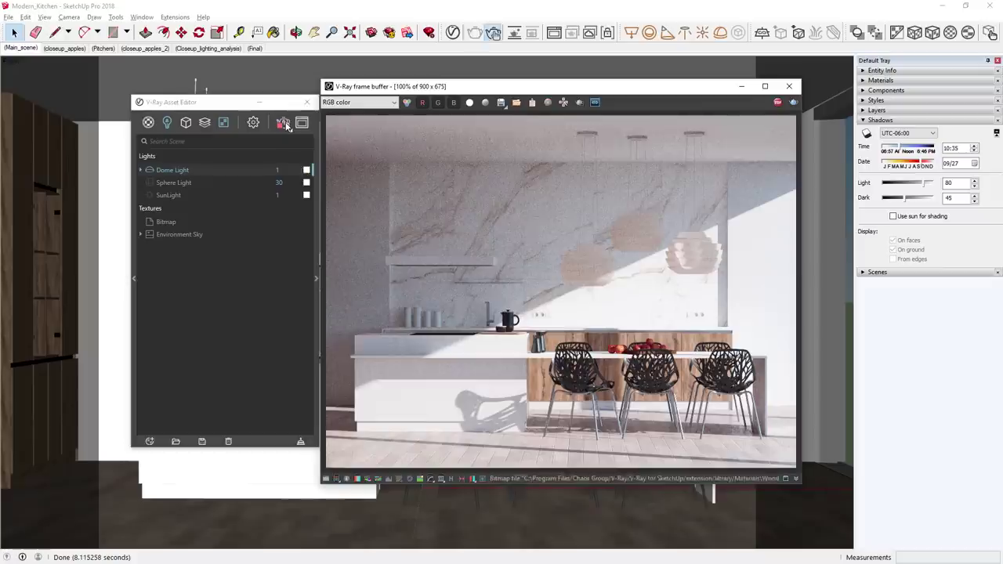
pyautogui.moveTo(226, 106); pyautogui.dragTo(204, 93)
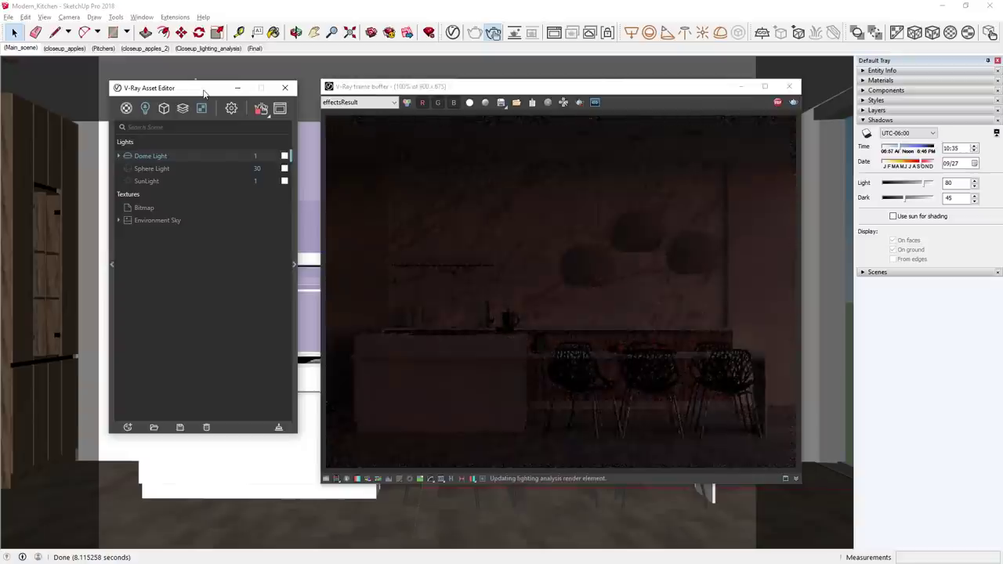
pyautogui.doubleClick(252, 156)
pyautogui.write('30')
pyautogui.press('Return')
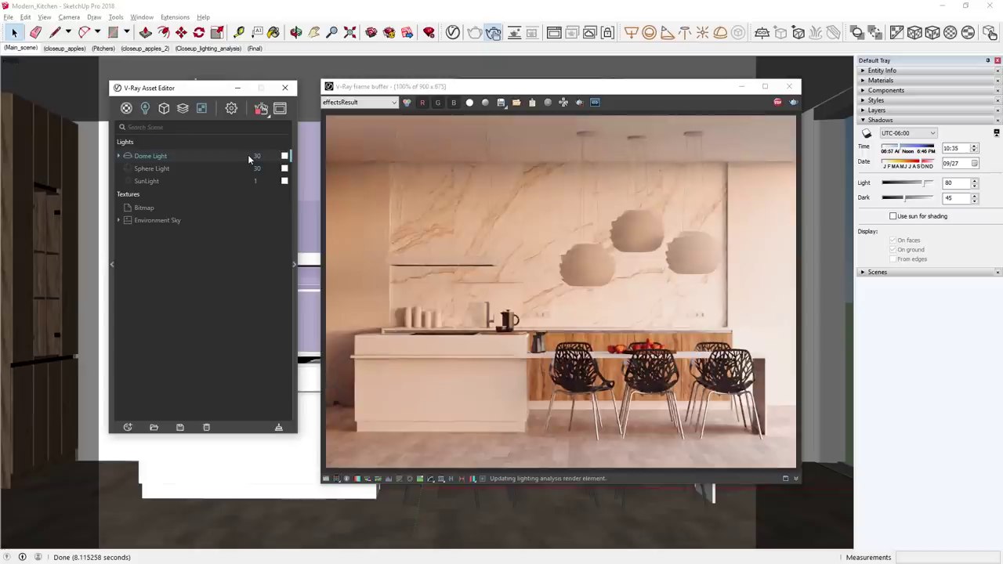
# Set the camera's white balance to a light orange (RGB 255, 219, 175), stop the interactive render and close the frame buffer.
pyautogui.click(231, 109)
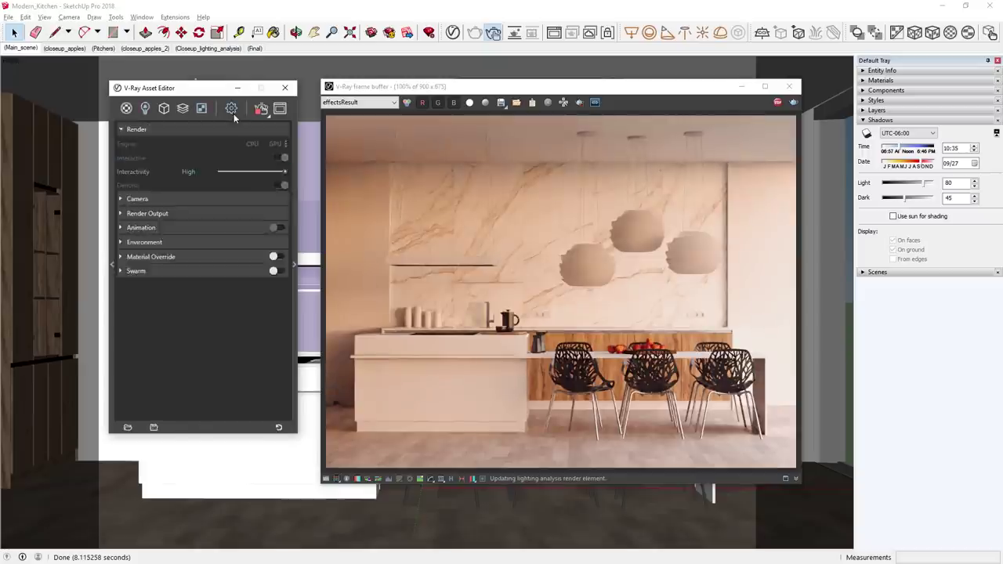
pyautogui.click(225, 199)
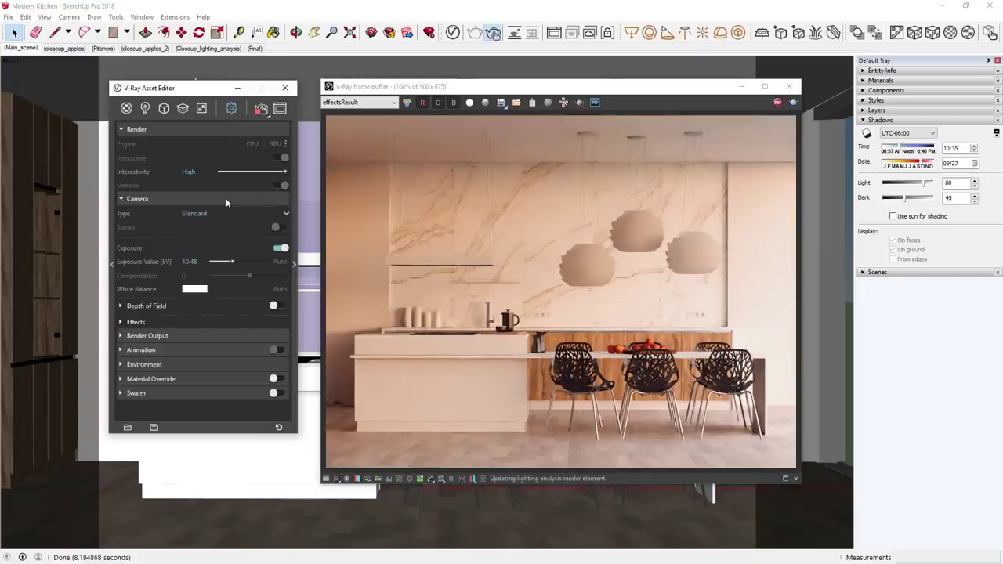
pyautogui.click(197, 290)
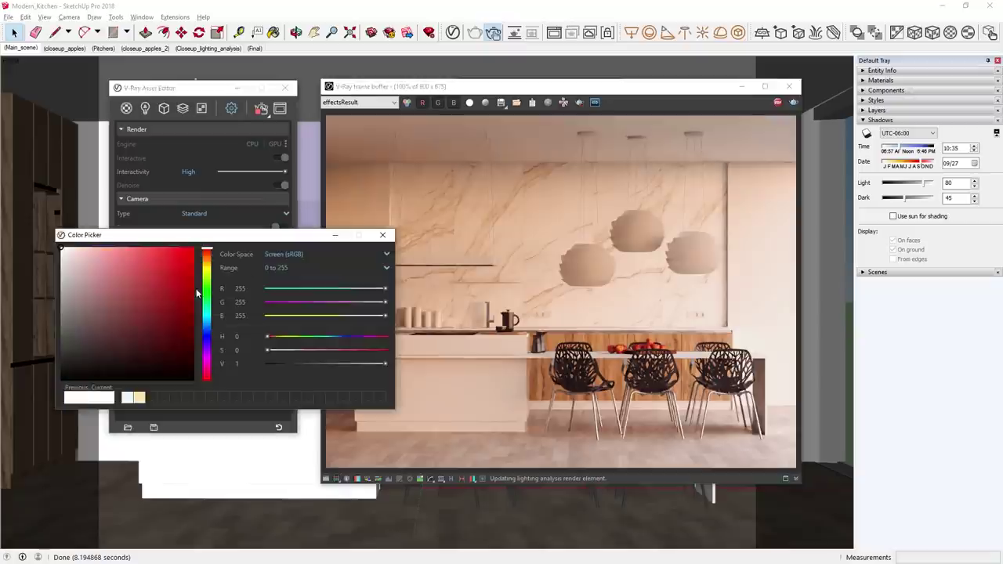
pyautogui.click(206, 261)
pyautogui.click(103, 249)
pyautogui.click(102, 248)
pyautogui.moveTo(191, 240); pyautogui.dragTo(157, 238)
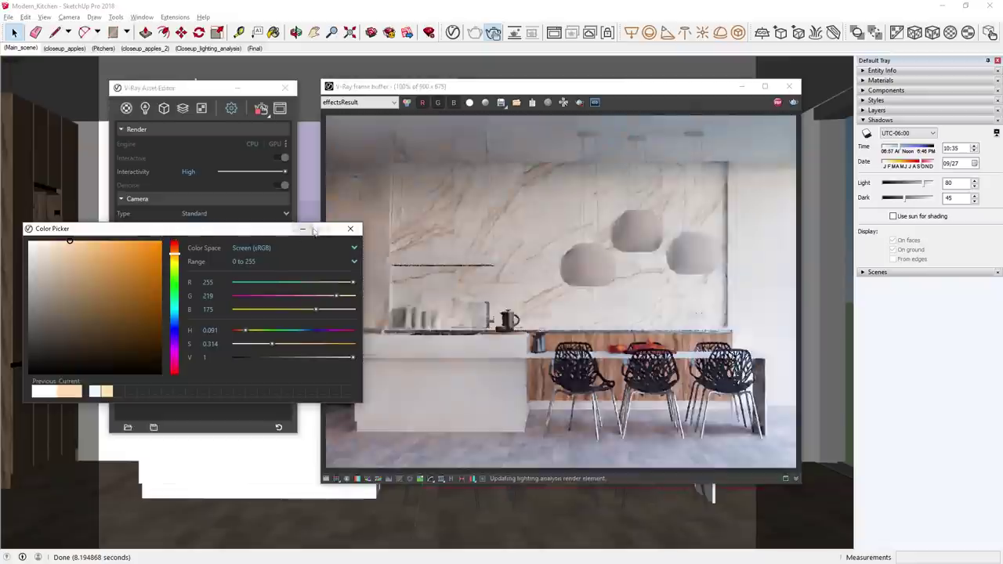
pyautogui.click(351, 228)
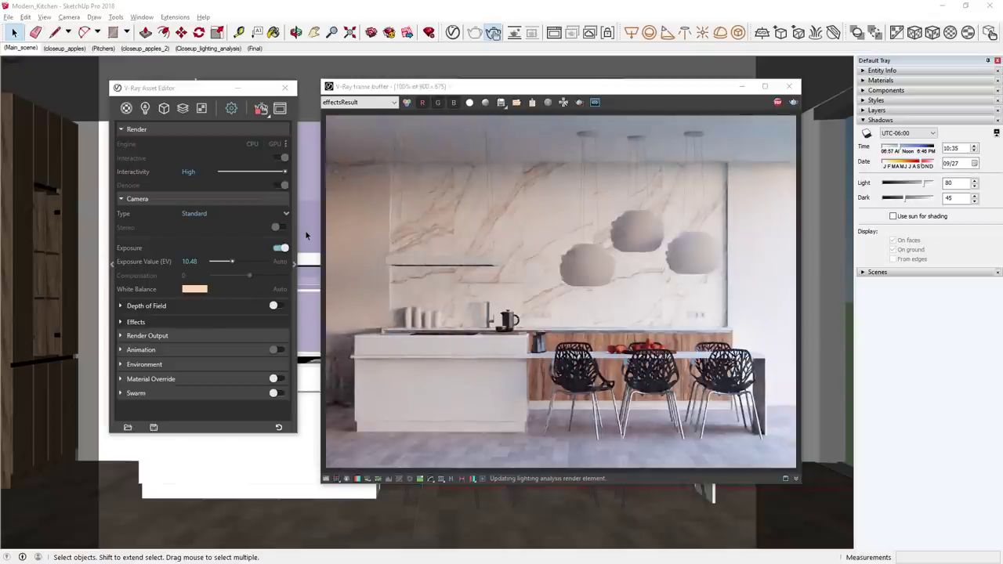
pyautogui.click(344, 239)
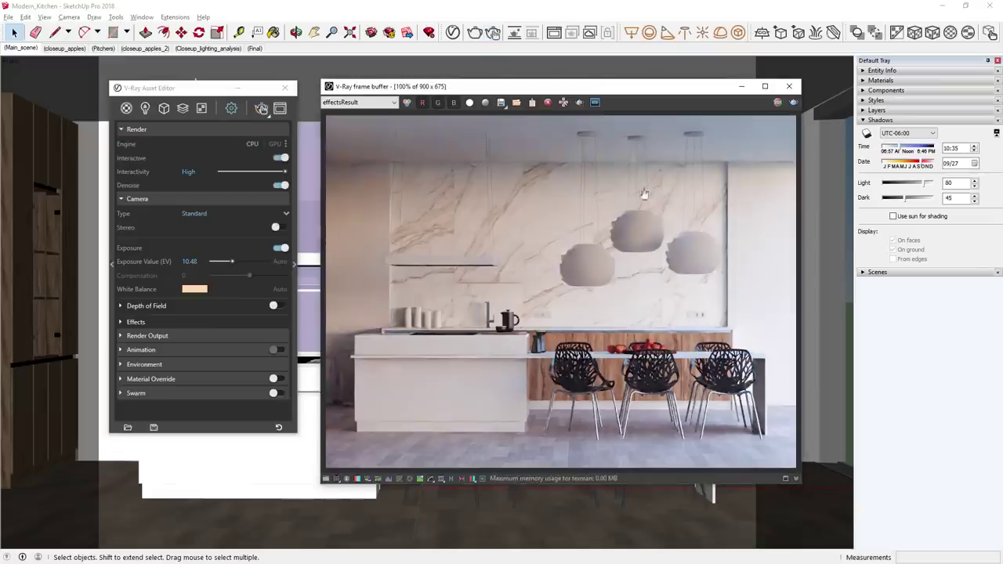
pyautogui.click(789, 87)
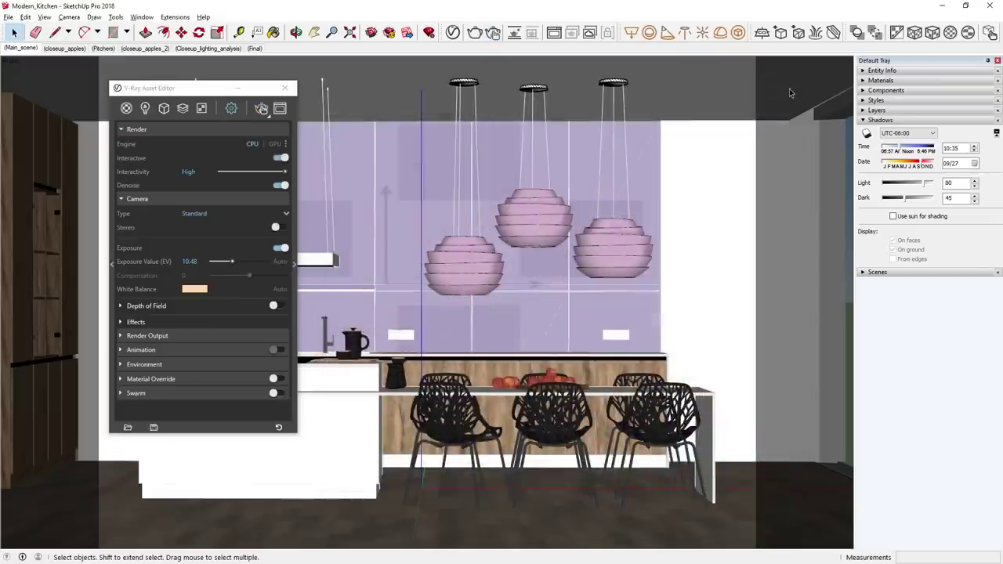
# Make the Lamps layer visible.
pyautogui.click(873, 118)
pyautogui.click(875, 110)
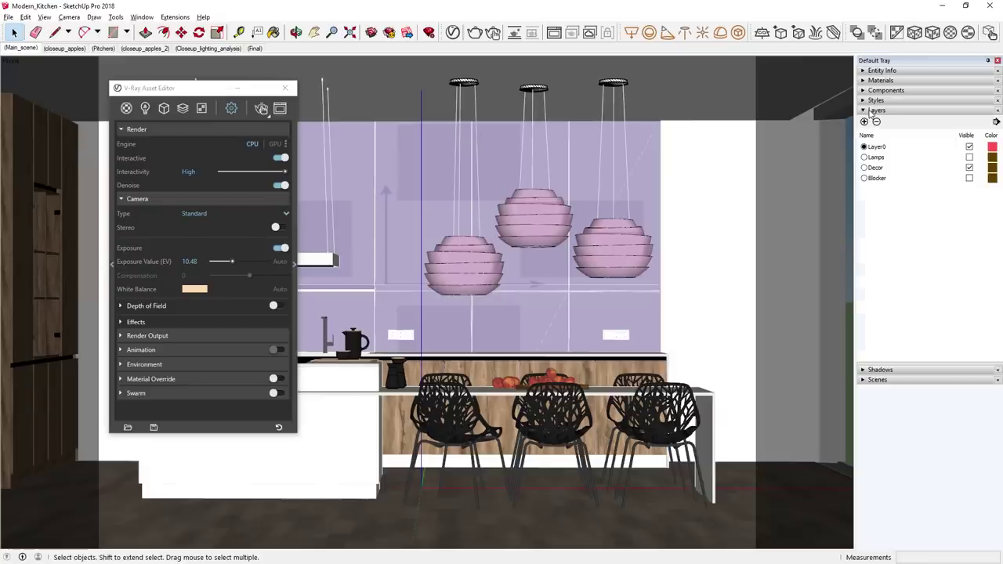
pyautogui.click(969, 159)
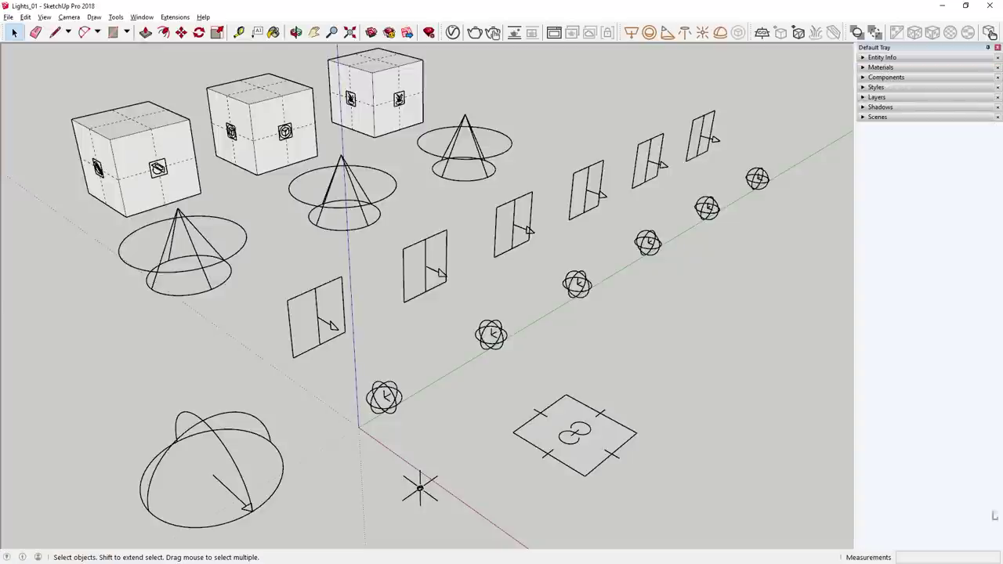
# In the Lights_01 scene, toggle solid widgets on and off, and hide and show all V-Ray widgets again.
pyautogui.press('o')
pyautogui.moveTo(782, 470); pyautogui.dragTo(770, 446)
pyautogui.press('space')
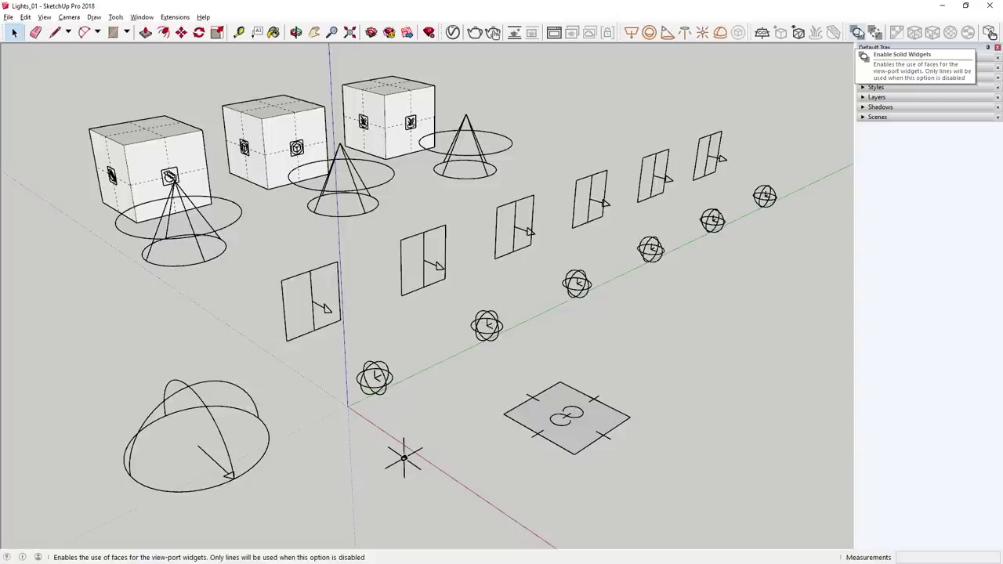
pyautogui.click(857, 32)
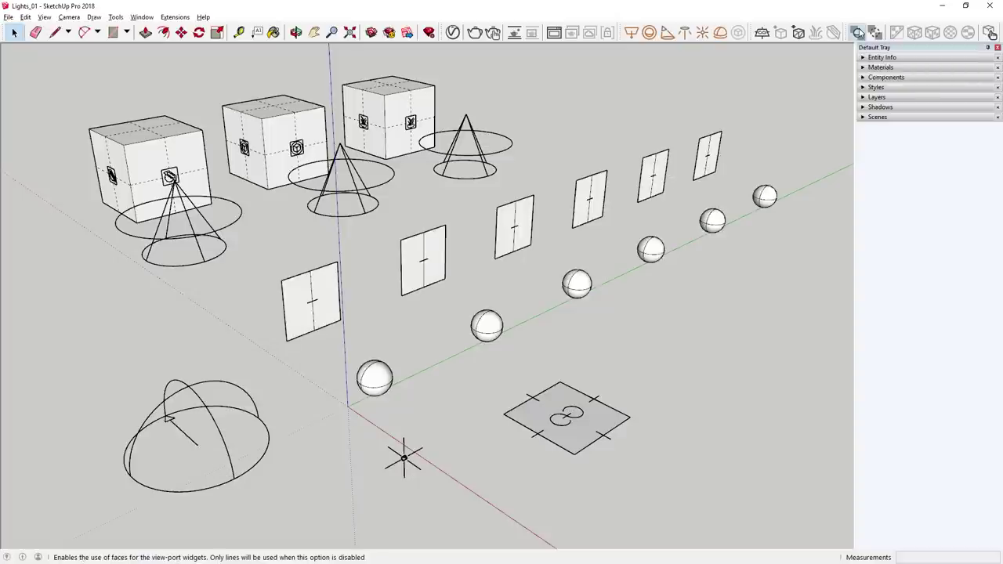
pyautogui.click(857, 32)
pyautogui.click(857, 32)
pyautogui.click(858, 32)
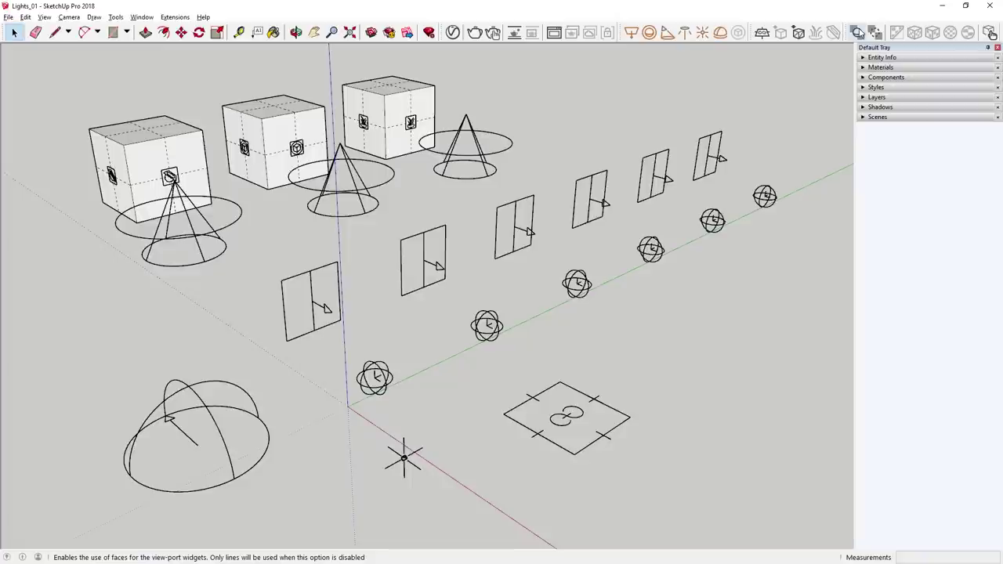
pyautogui.click(876, 32)
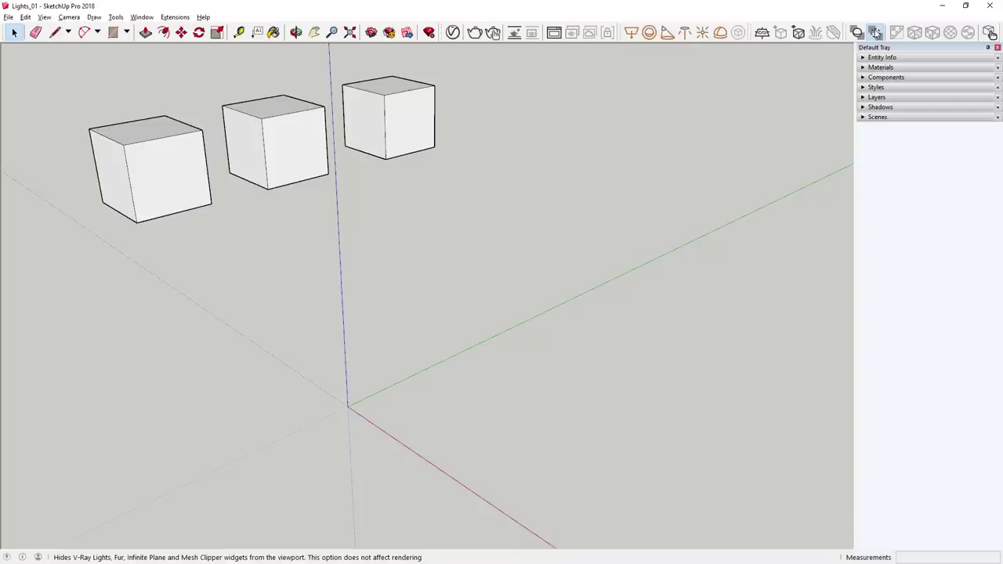
pyautogui.click(876, 32)
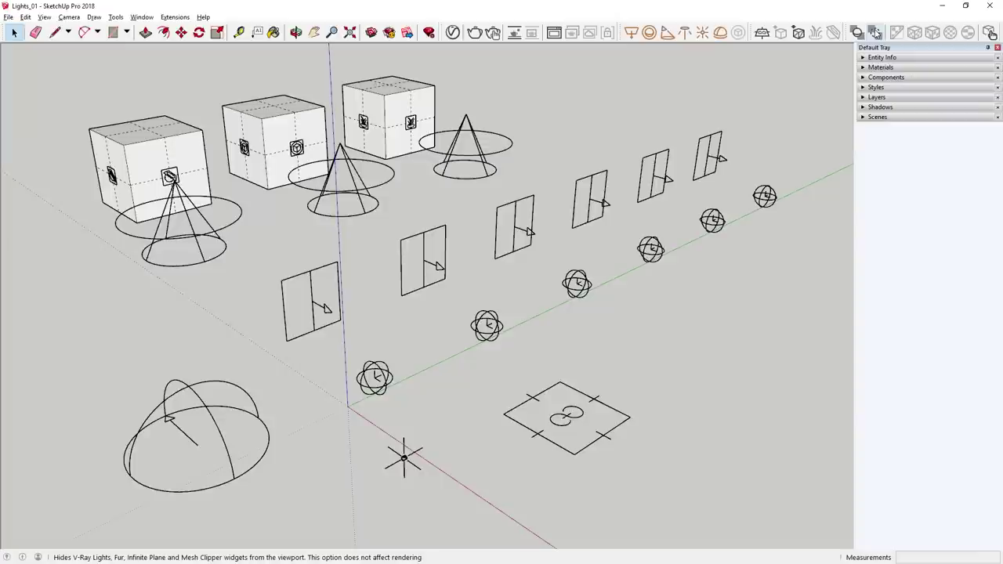
# Examine the parameters of the sun, dome, mesh, omni, rectangle and sphere lights in the V-Ray Asset Editor.
pyautogui.click(453, 32)
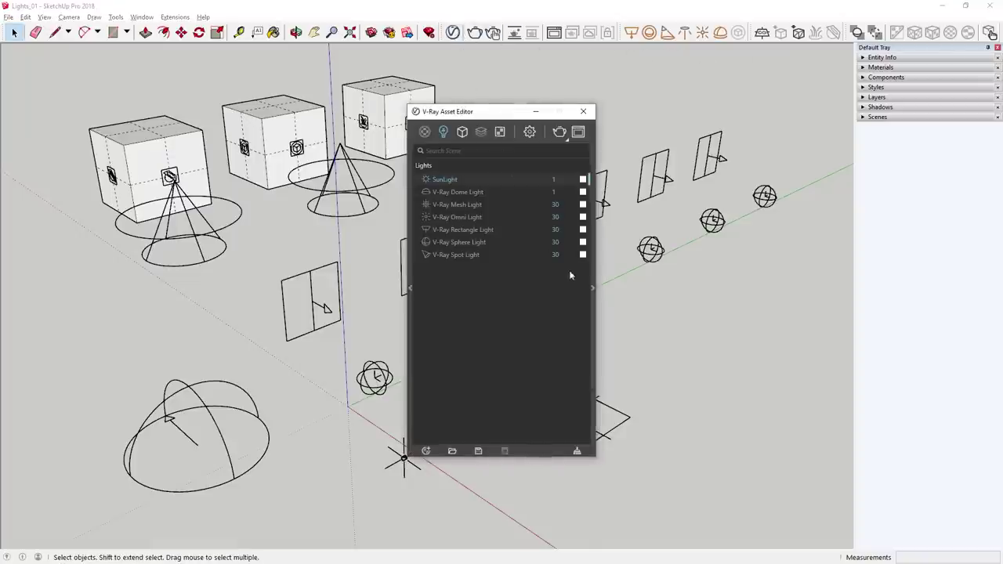
pyautogui.click(592, 288)
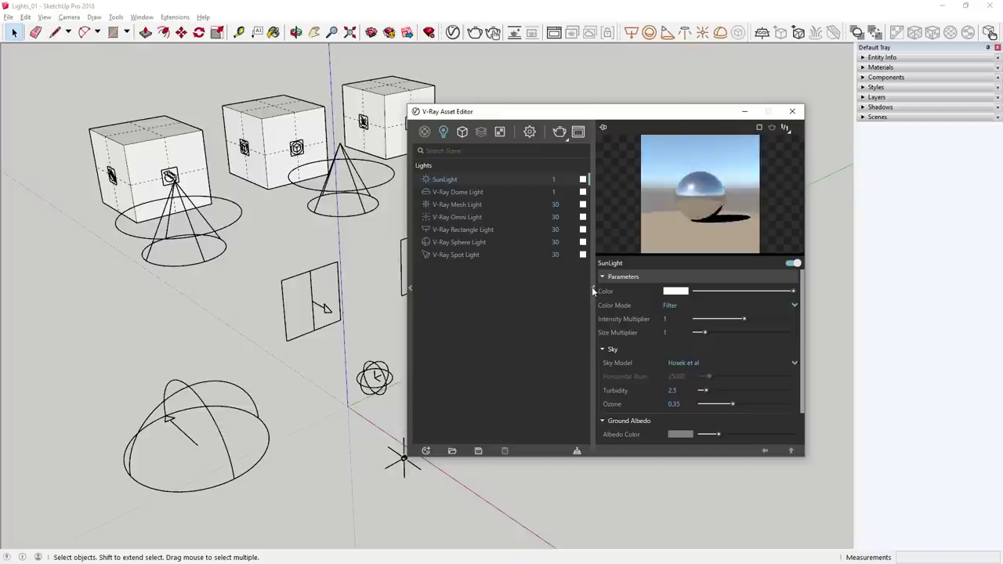
pyautogui.click(473, 193)
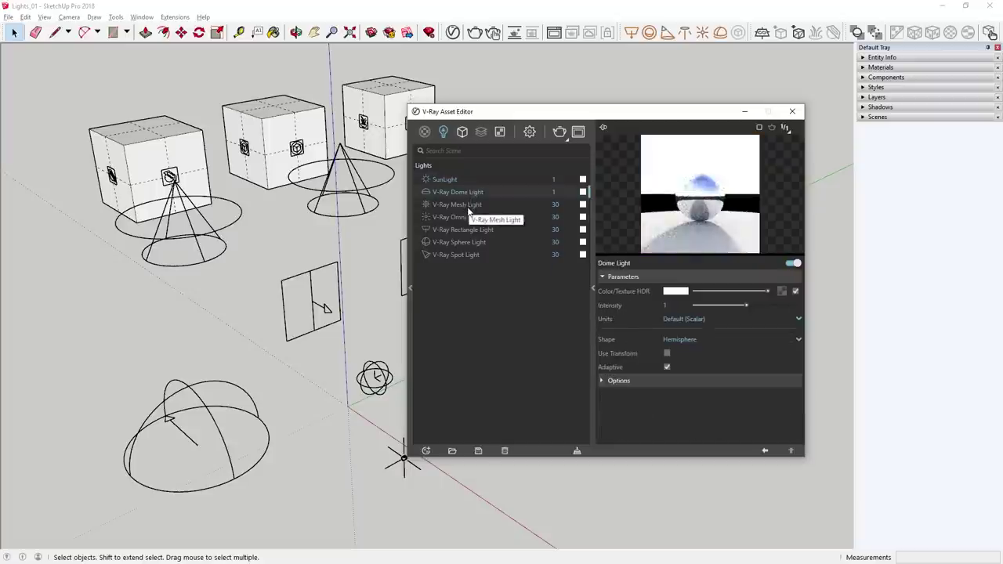
pyautogui.click(468, 207)
pyautogui.click(467, 218)
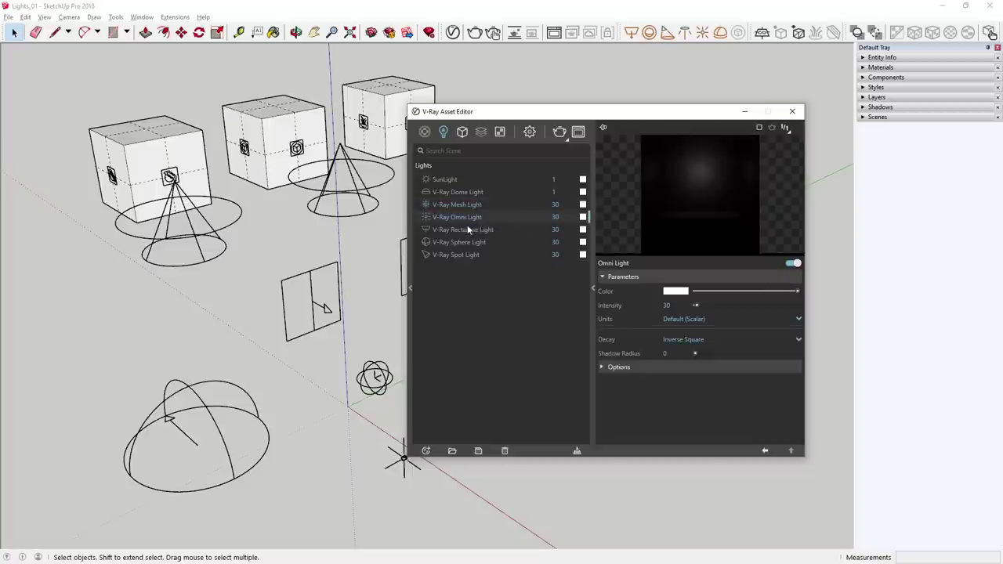
pyautogui.click(467, 230)
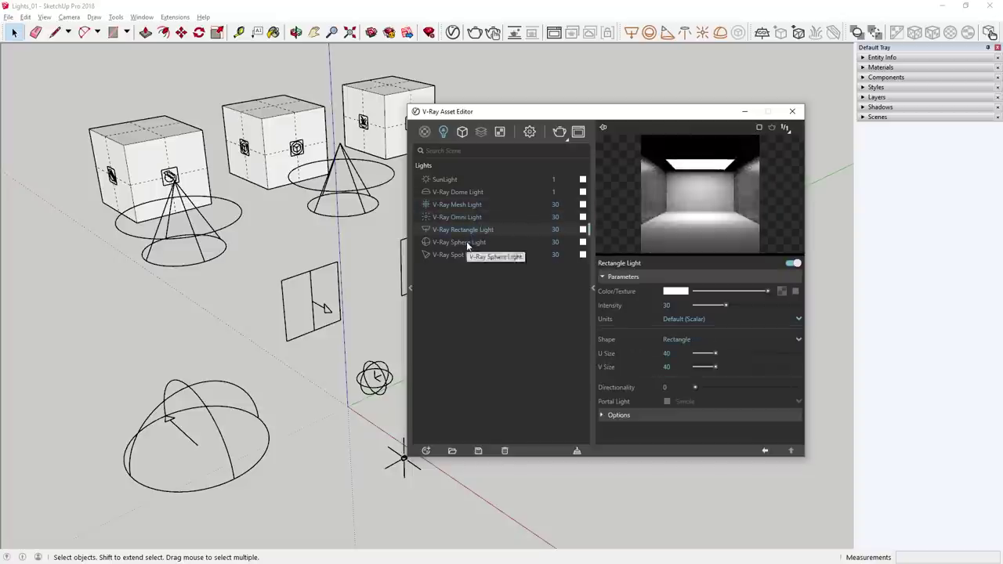
pyautogui.click(467, 246)
# Narrow the V-Ray Spot Light by reducing its cone angle and penumbra angle to about 21.18.
pyautogui.click(468, 254)
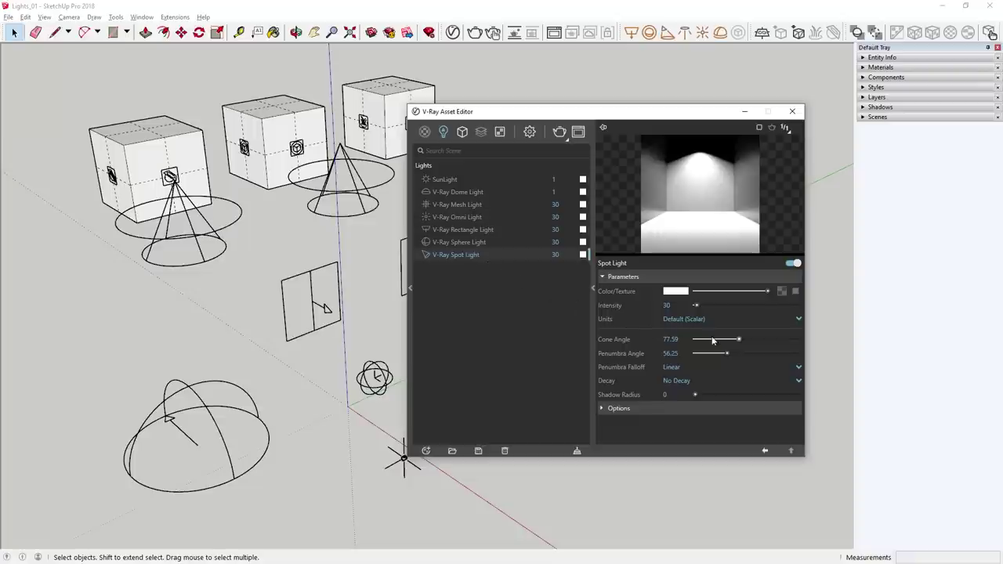
pyautogui.moveTo(721, 342)
pyautogui.mouseDown()
pyautogui.moveTo(707, 341)
pyautogui.moveTo(718, 356)
pyautogui.moveTo(707, 354)
pyautogui.mouseUp()
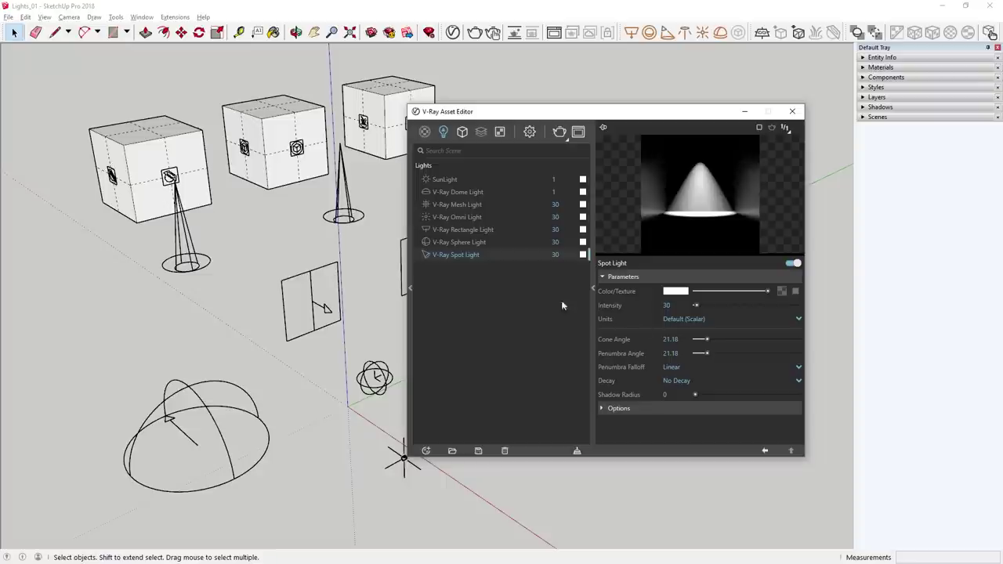
# Set the V-Ray Sphere Light's size to about 28.6, its intensity to about 21.9 and its color to light pink.
pyautogui.click(488, 242)
pyautogui.moveTo(703, 340); pyautogui.dragTo(711, 342)
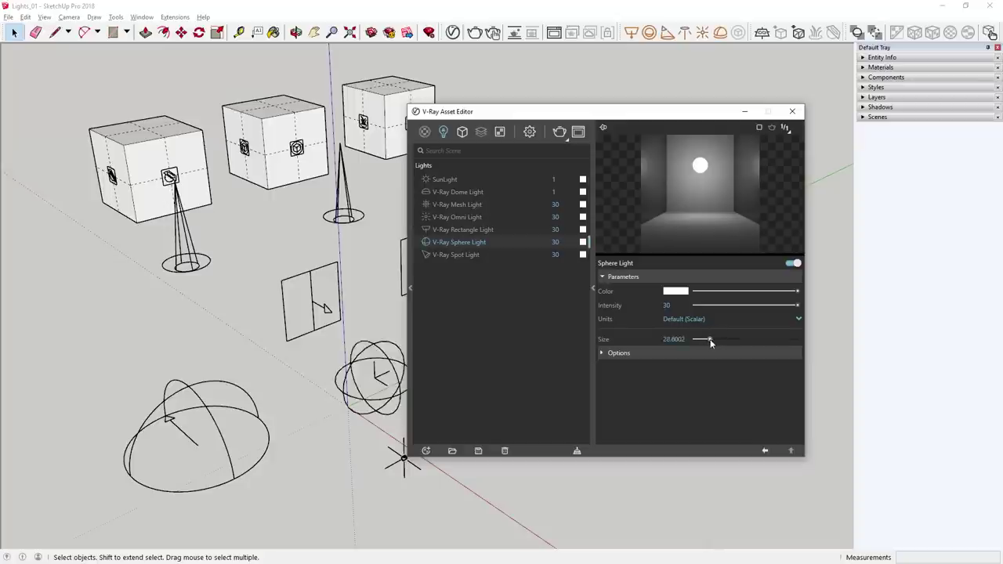
pyautogui.moveTo(796, 306); pyautogui.dragTo(770, 311)
pyautogui.click(681, 291)
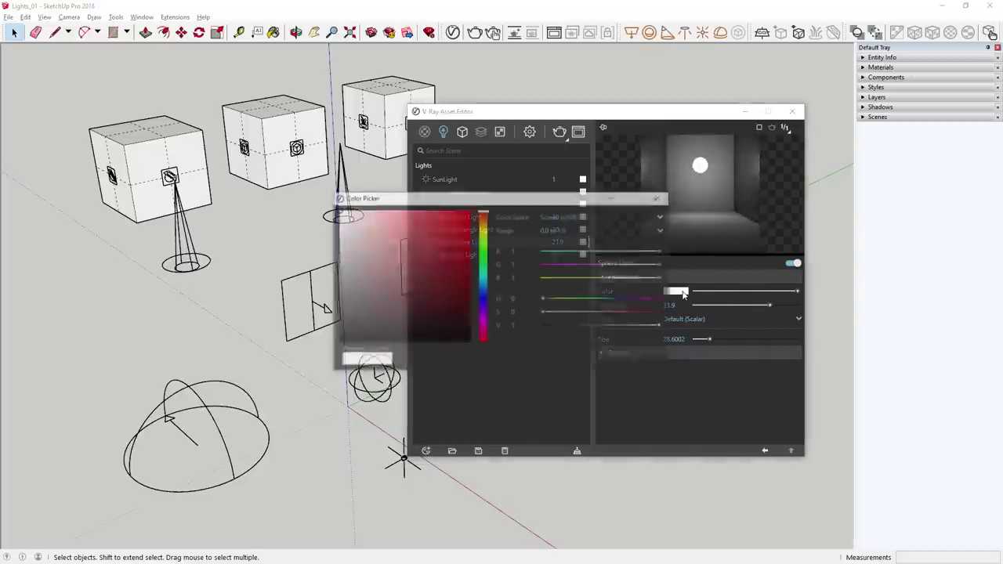
pyautogui.moveTo(396, 234); pyautogui.dragTo(373, 212)
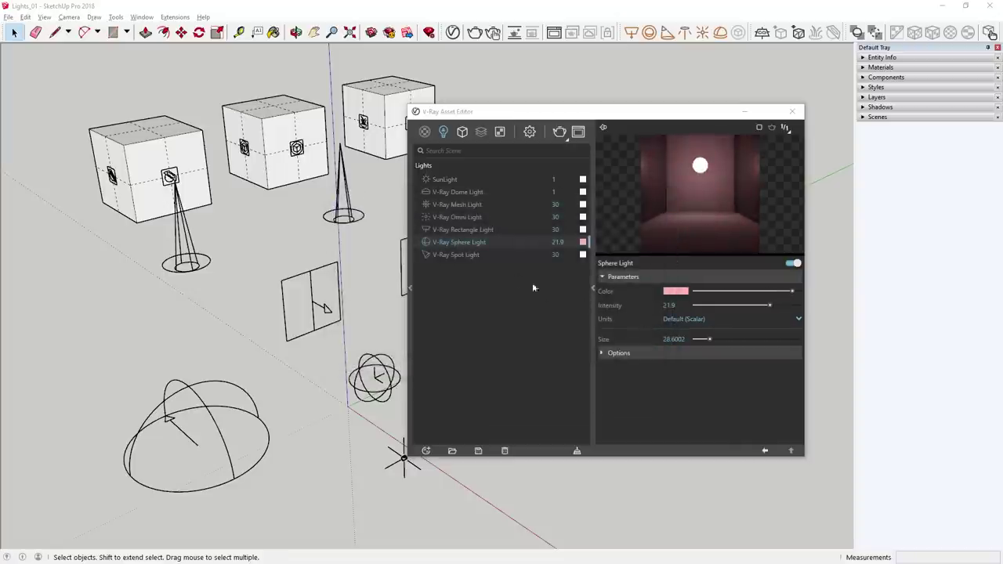
# Lower the nearest rectangle light's intensity to 2 directly in the viewport with the light intensity tool, and close the Asset Editor.
pyautogui.click(459, 230)
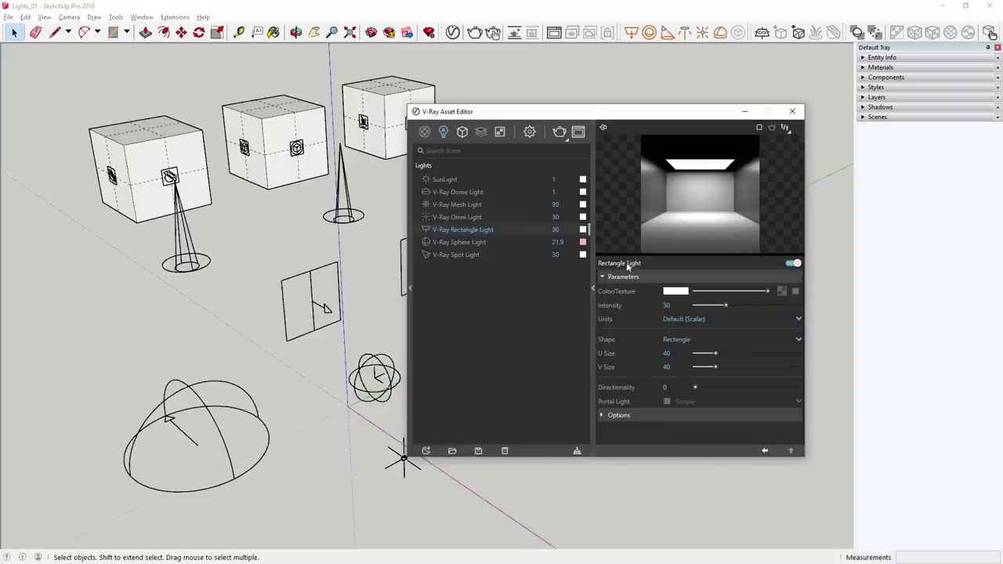
pyautogui.click(991, 34)
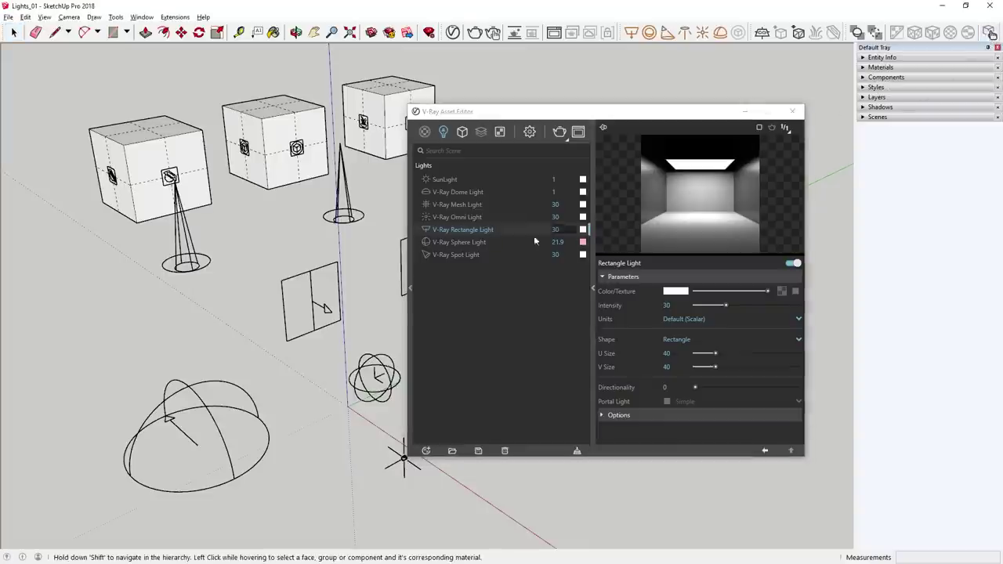
pyautogui.moveTo(307, 307)
pyautogui.moveTo(311, 309); pyautogui.dragTo(312, 340)
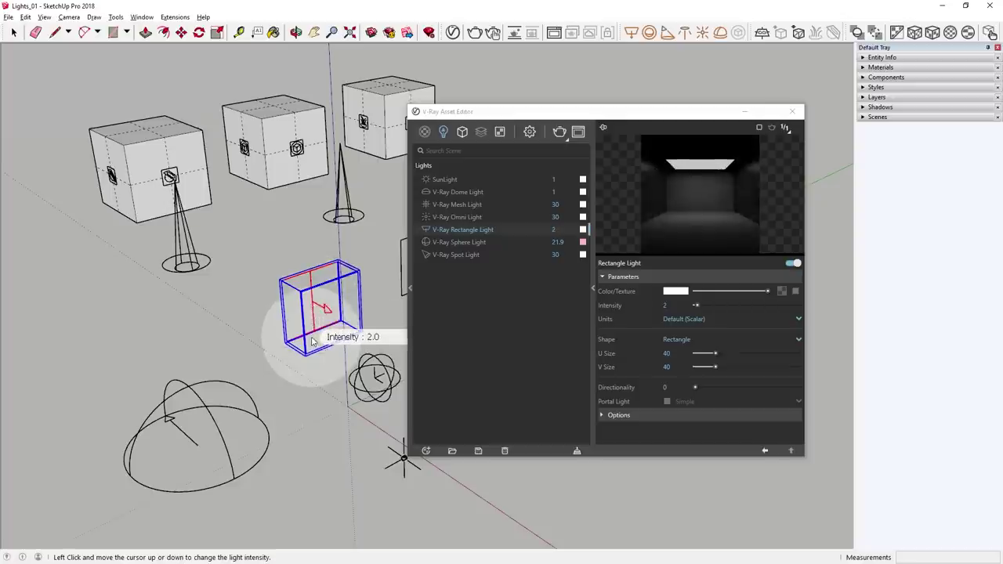
pyautogui.press('space')
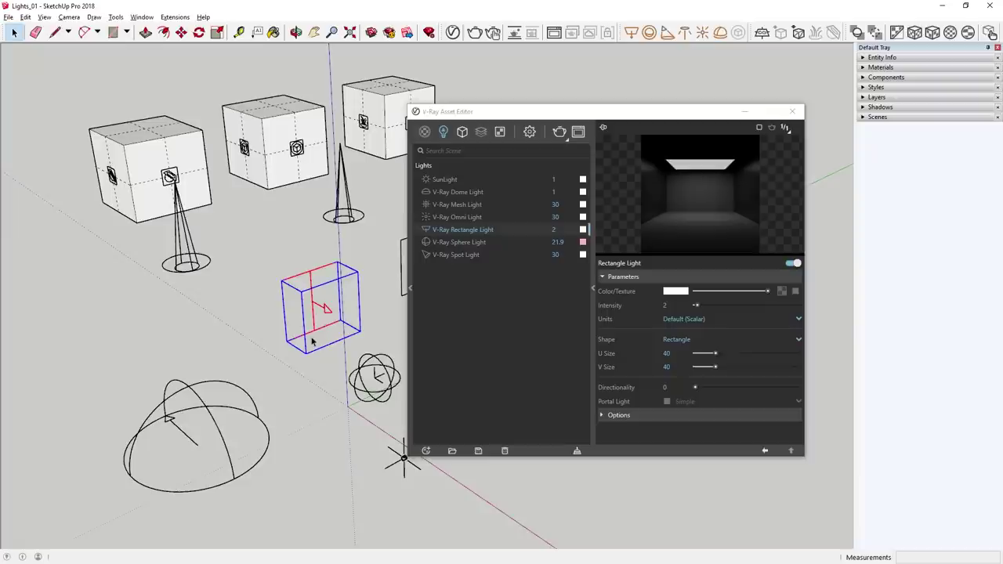
pyautogui.click(795, 114)
pyautogui.click(794, 113)
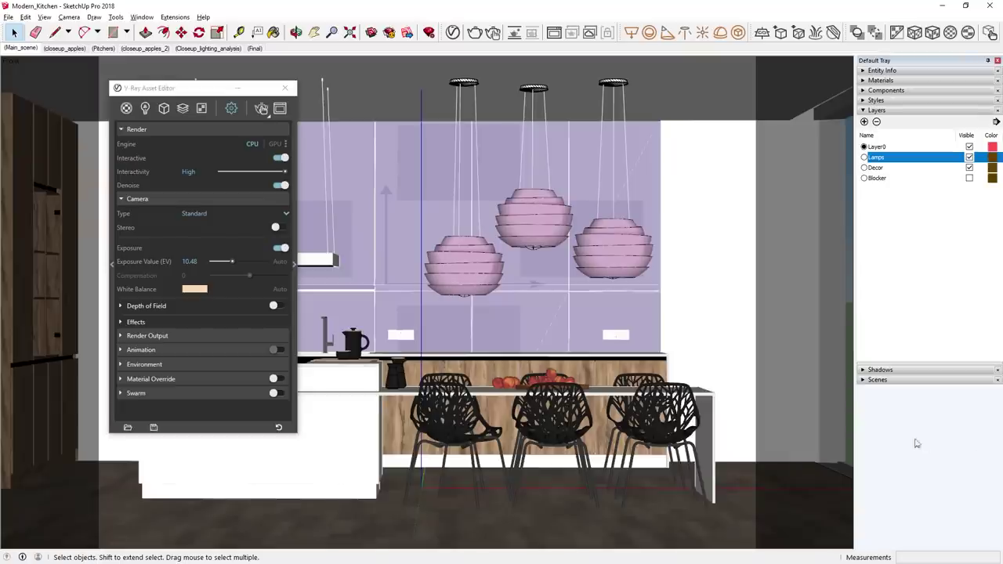
# In the Modern_Kitchen model, enlarge the lamps' Sphere Light to a size of about 9.2.
pyautogui.click(145, 108)
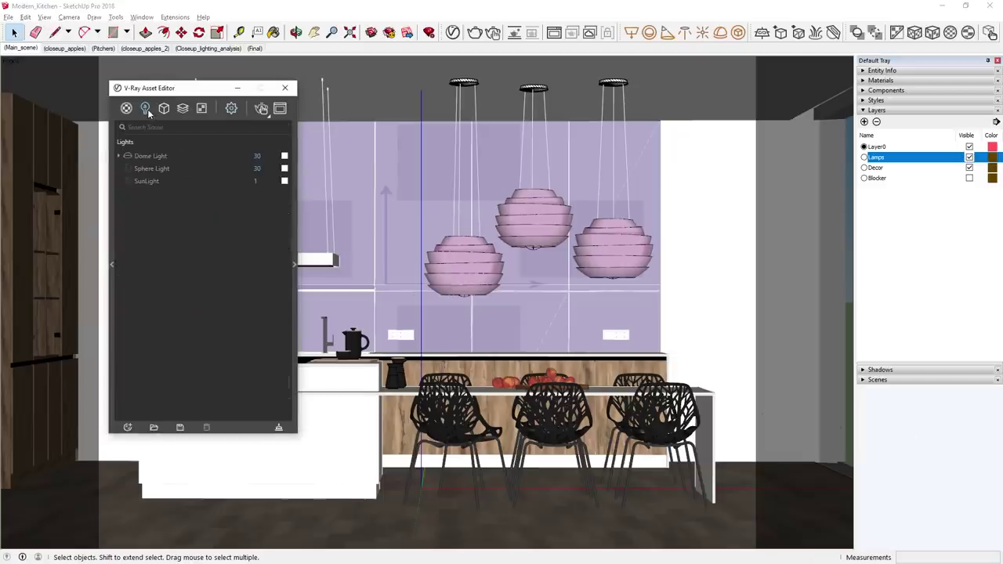
pyautogui.click(132, 170)
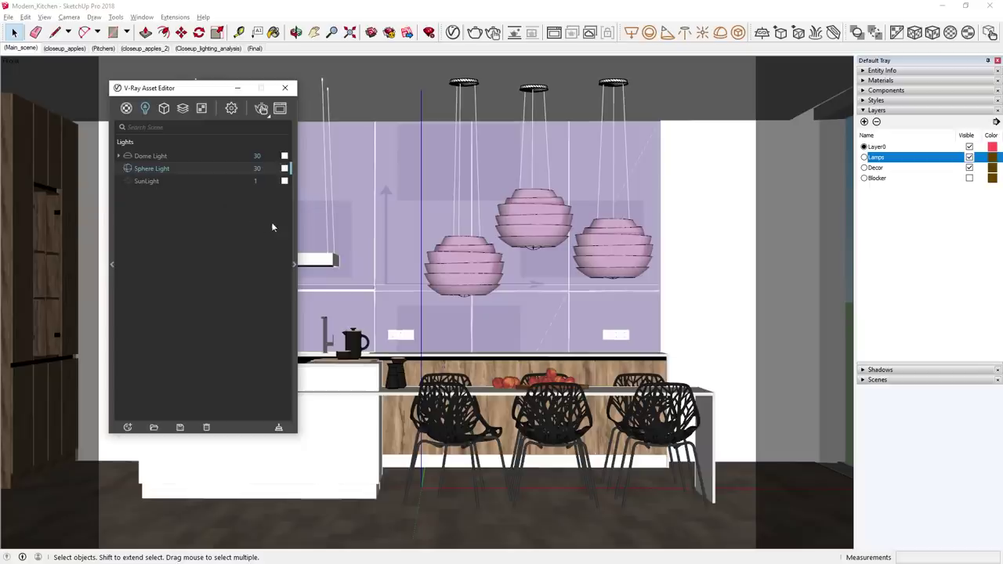
pyautogui.click(294, 227)
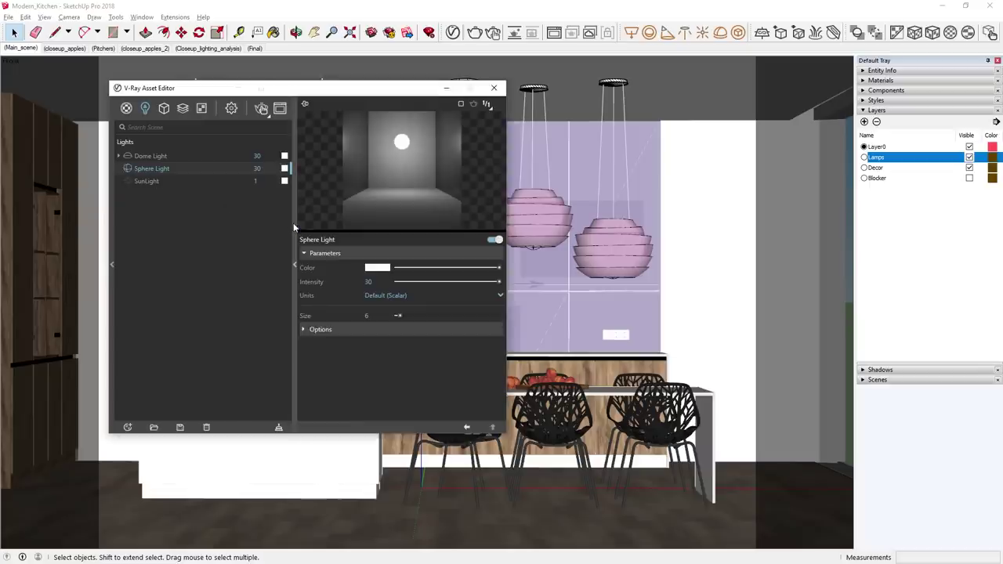
pyautogui.moveTo(399, 317); pyautogui.dragTo(403, 316)
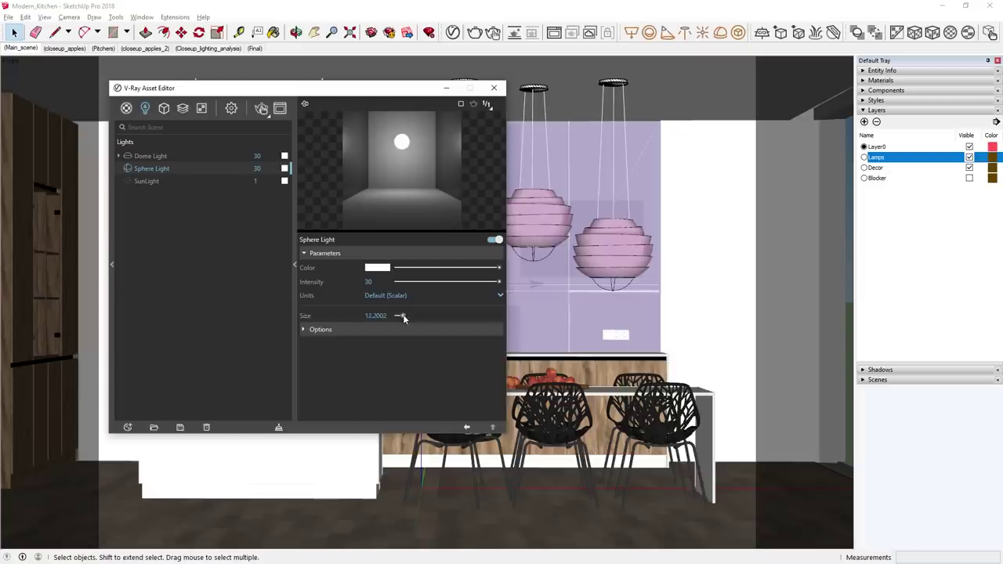
pyautogui.moveTo(403, 317); pyautogui.dragTo(402, 317)
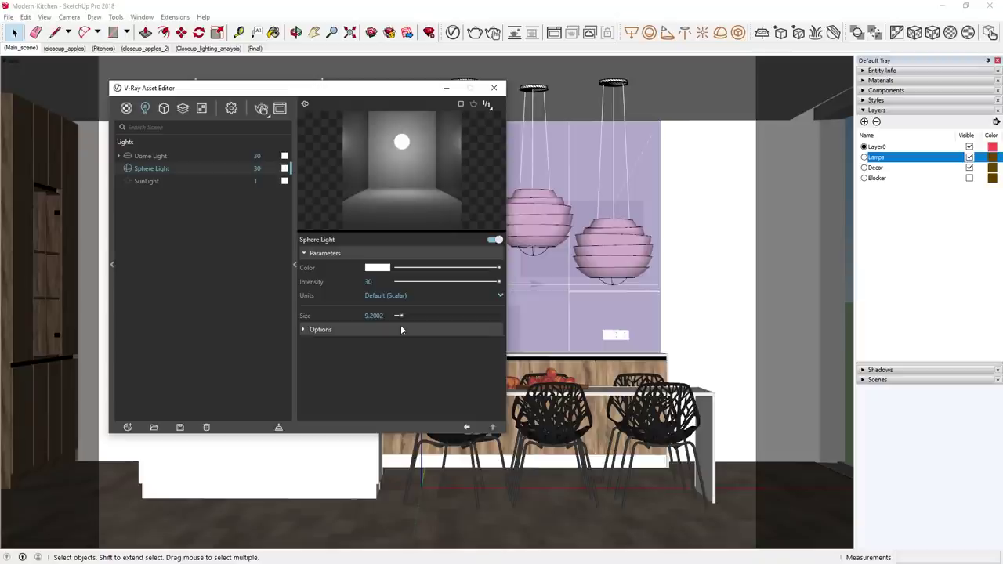
# Make the kitchen's Sphere Light invisible in its options.
pyautogui.click(401, 329)
pyautogui.click(369, 345)
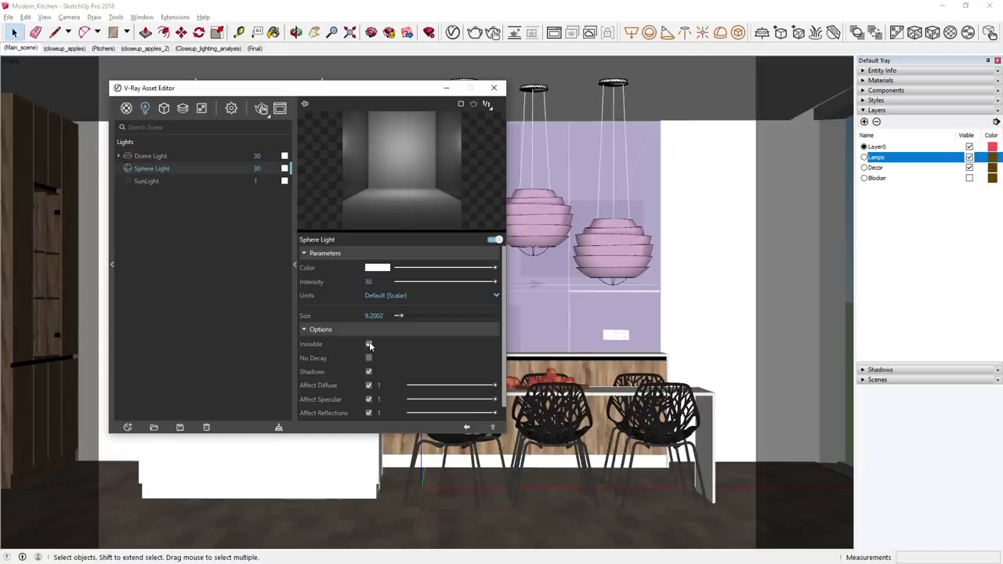
pyautogui.click(369, 333)
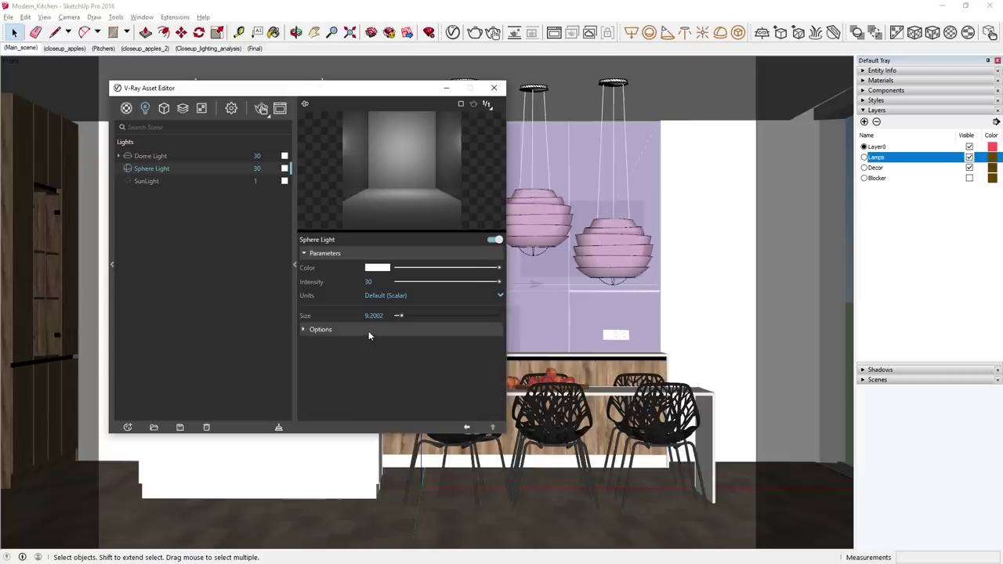
# Tint the kitchen's Sphere Light with a very light warm color.
pyautogui.click(377, 268)
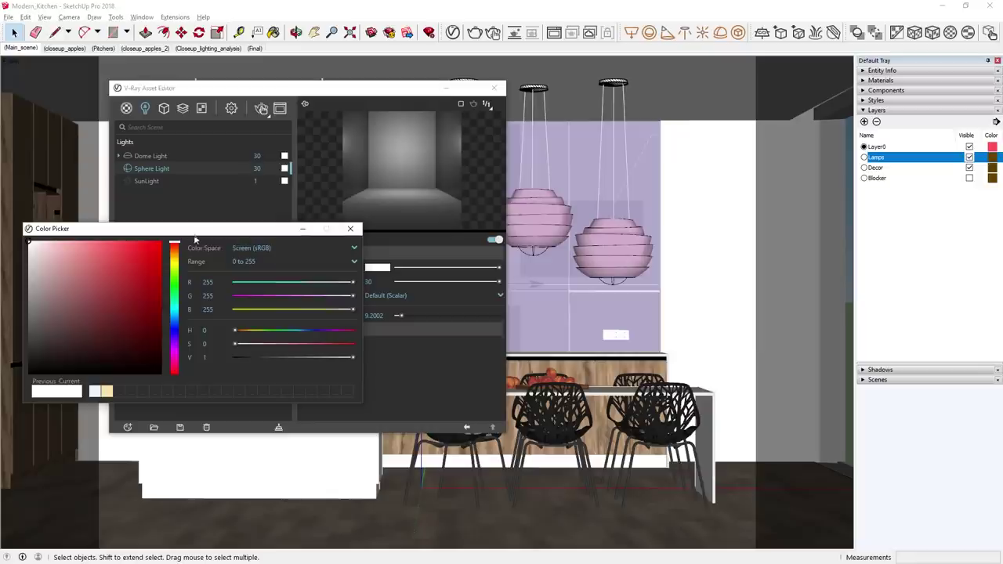
pyautogui.click(175, 251)
pyautogui.moveTo(37, 243); pyautogui.dragTo(43, 240)
pyautogui.click(351, 229)
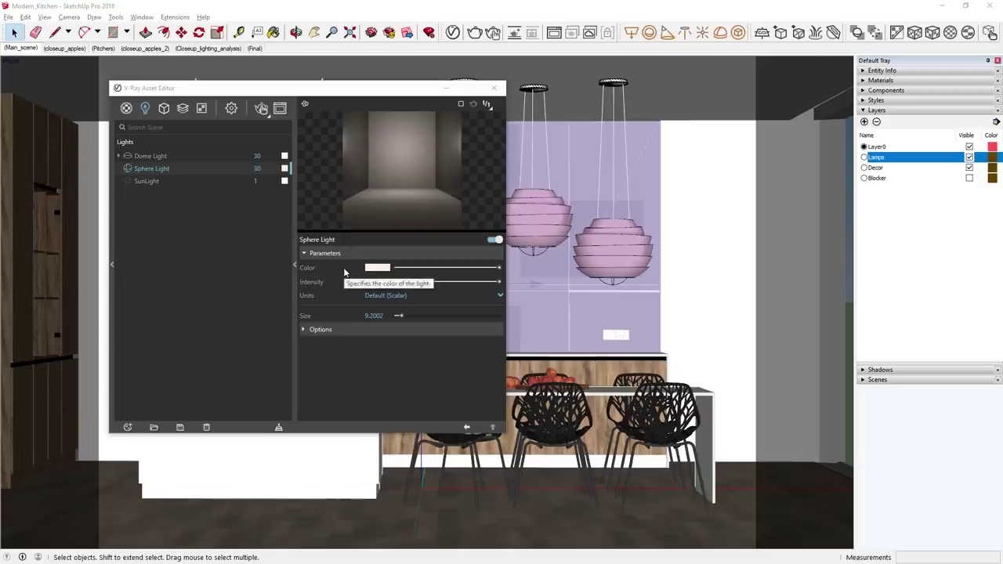
# Run an interactive render of the kitchen with the lamps lit and close the frame buffer.
pyautogui.click(295, 264)
pyautogui.click(261, 109)
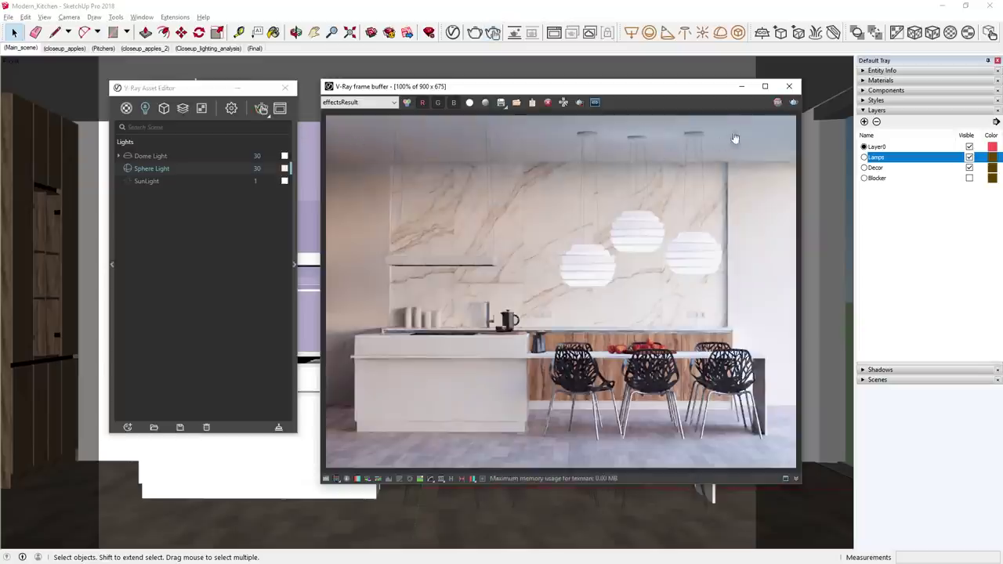
pyautogui.click(790, 90)
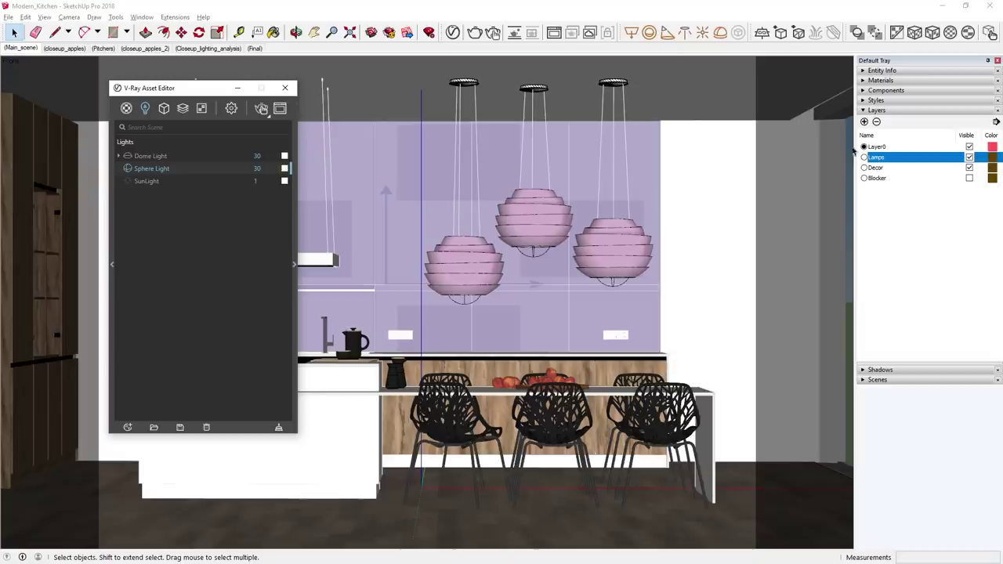
# Make the Blocker layer visible, inspect the window side, return to Main_scene and turn off the Sphere Light.
pyautogui.click(969, 179)
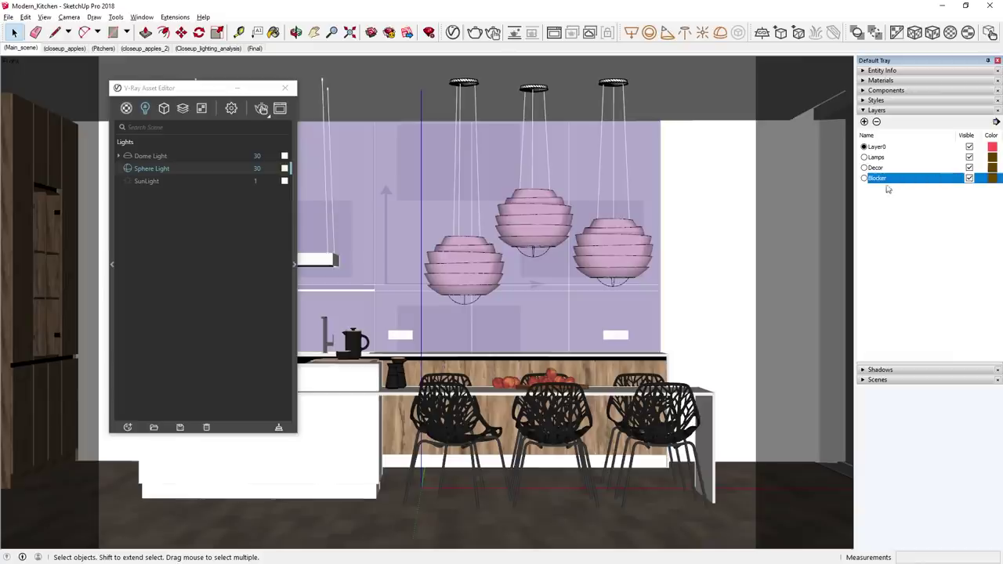
pyautogui.moveTo(777, 196); pyautogui.dragTo(714, 195, button='middle')
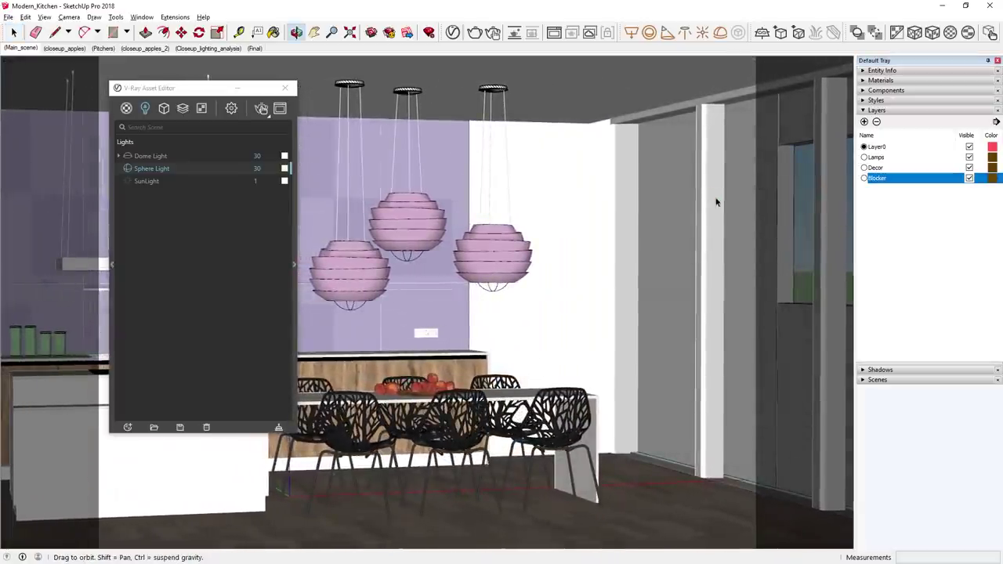
pyautogui.press('space')
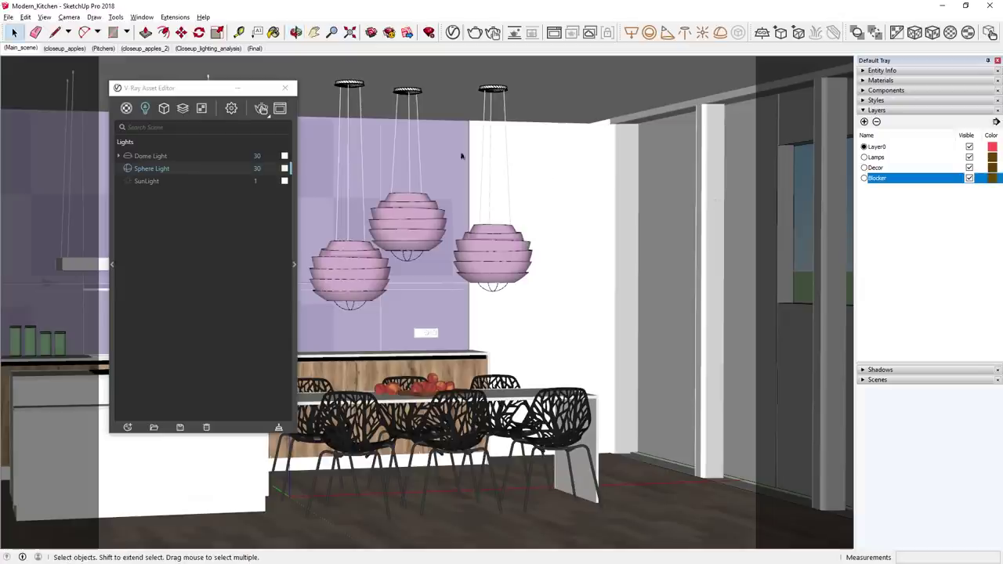
pyautogui.click(28, 49)
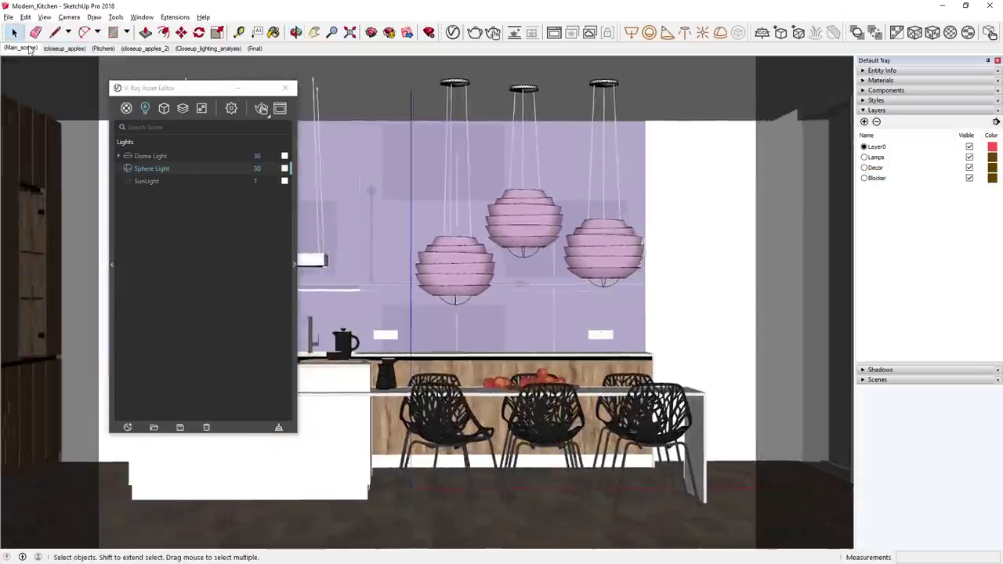
pyautogui.click(126, 167)
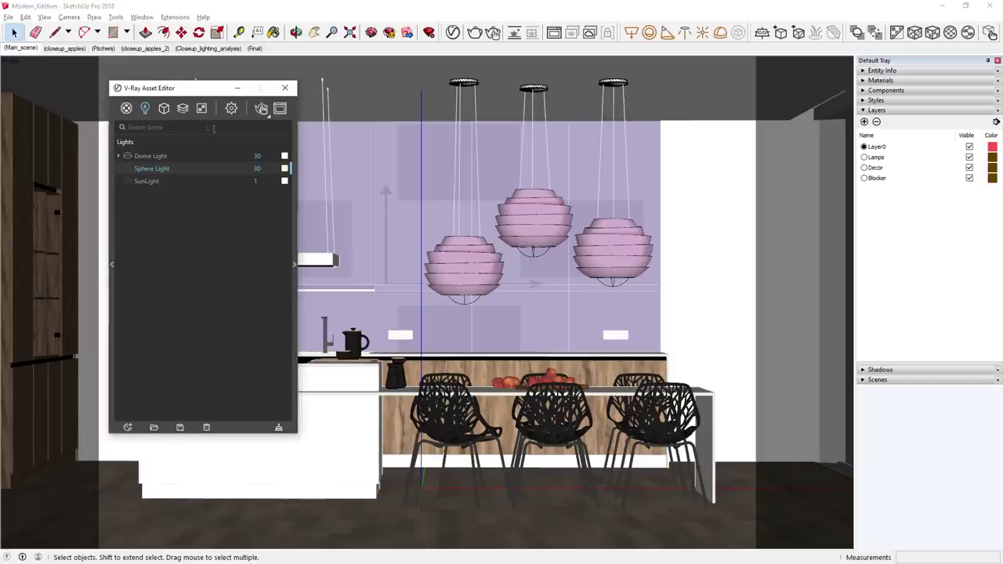
# Turn off Interactive mode and run a progressive render of the kitchen, stopping it once the image is refined.
pyautogui.click(231, 110)
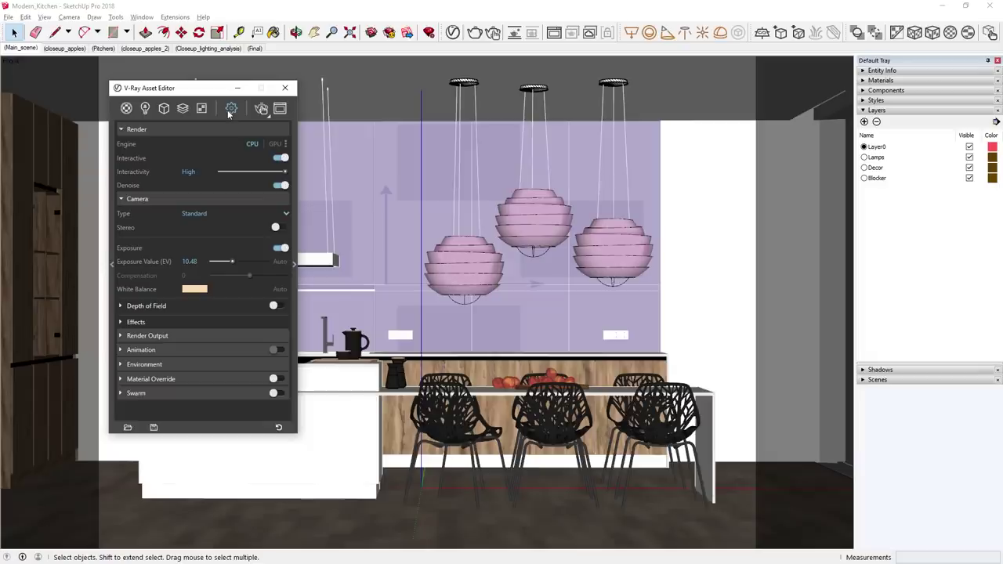
pyautogui.click(279, 157)
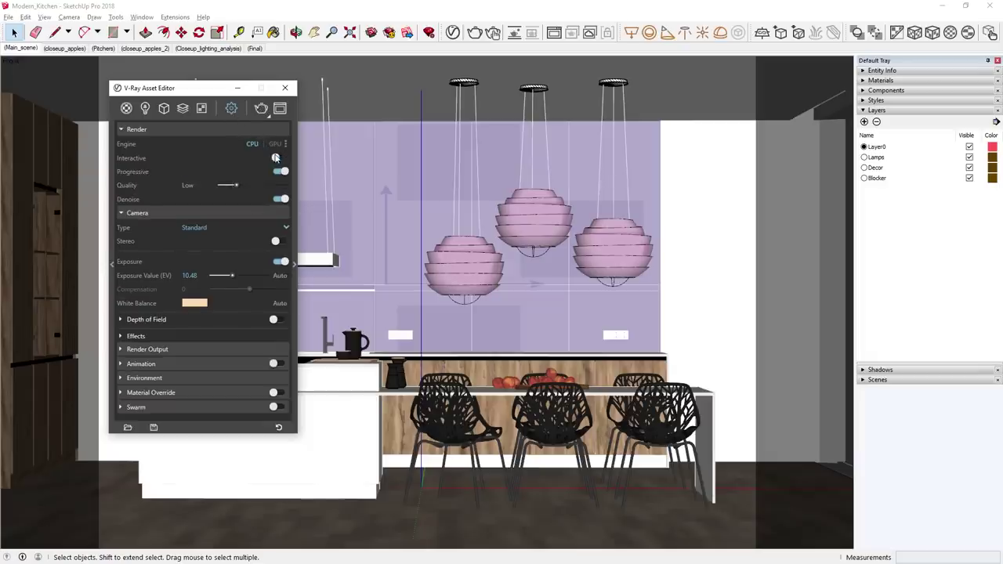
pyautogui.click(262, 109)
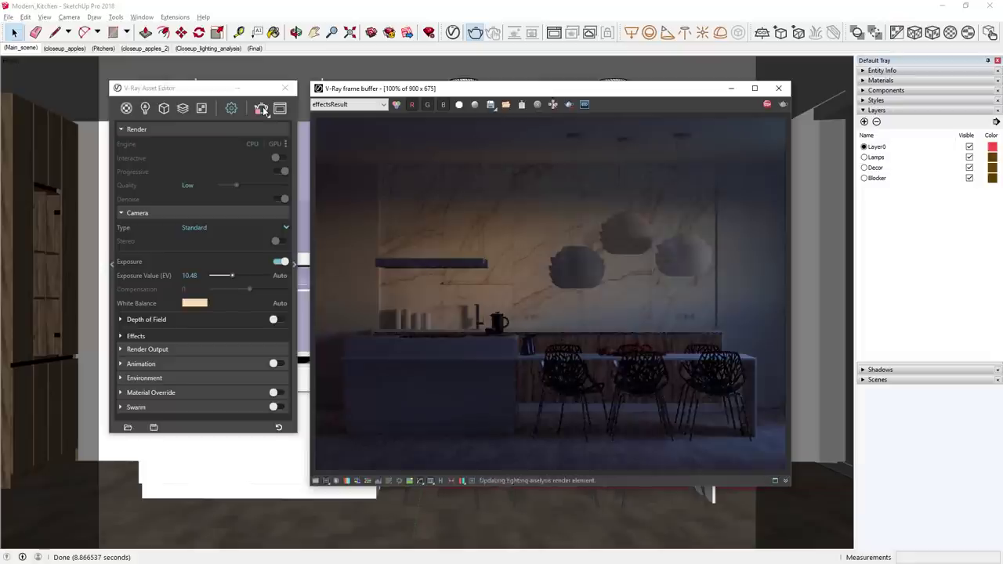
pyautogui.click(262, 108)
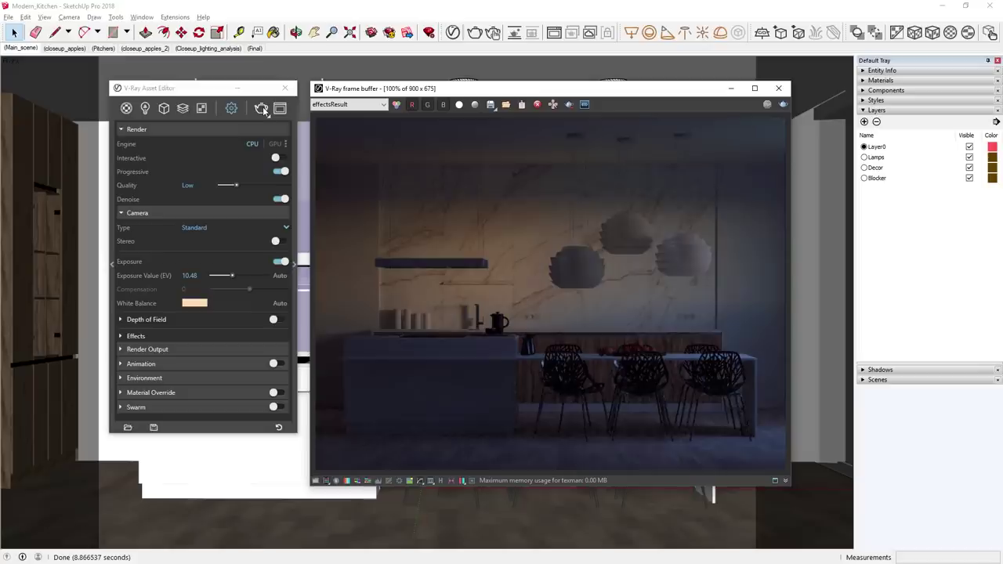
# Set the camera's exposure value to Auto and run a progressive render of the kitchen, stopping it once refined.
pyautogui.click(279, 275)
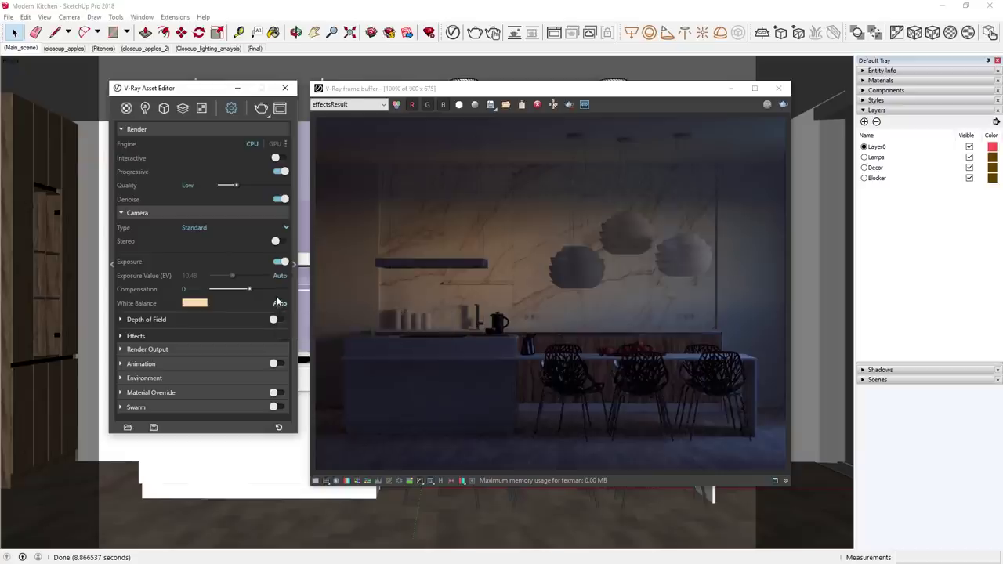
pyautogui.click(261, 108)
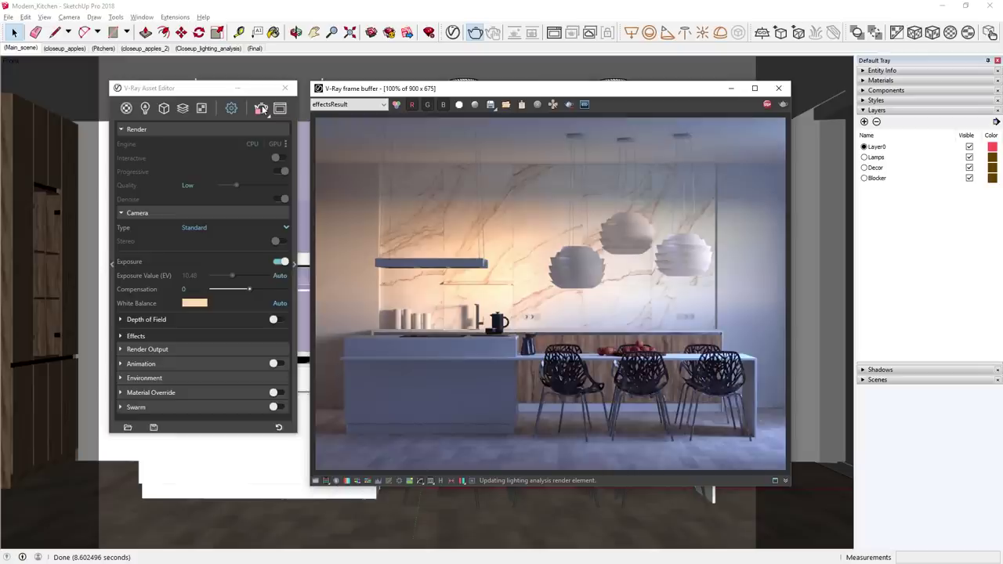
pyautogui.click(261, 107)
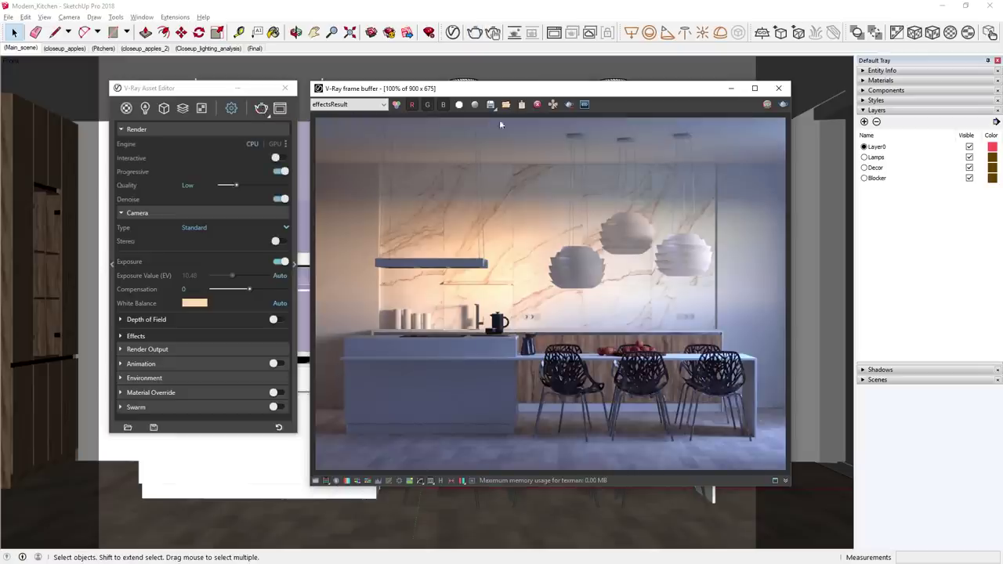
# Set exposure compensation to 0.3, re-render a region covering the left half of the image, and close the frame buffer.
pyautogui.click(552, 106)
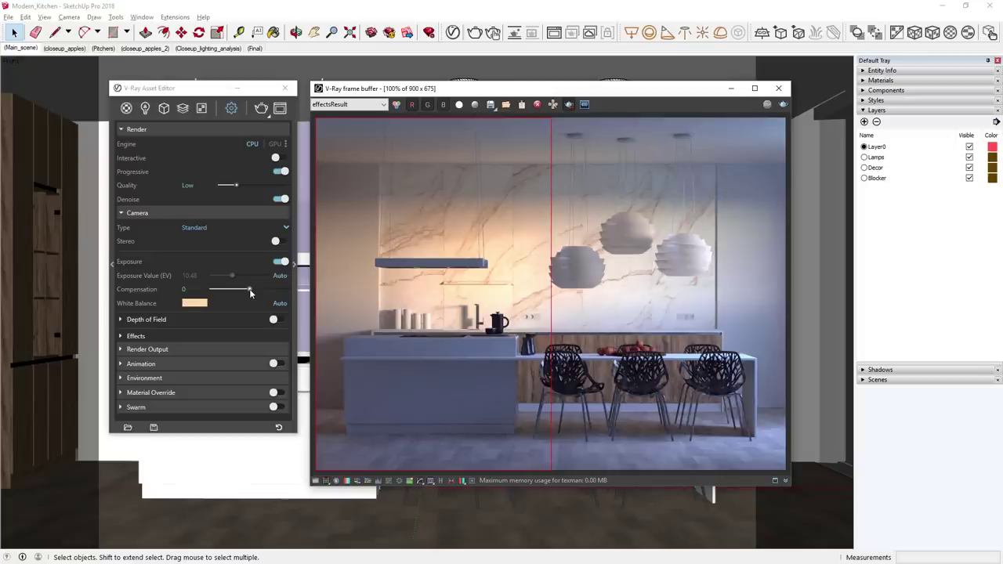
pyautogui.moveTo(250, 291); pyautogui.dragTo(243, 292)
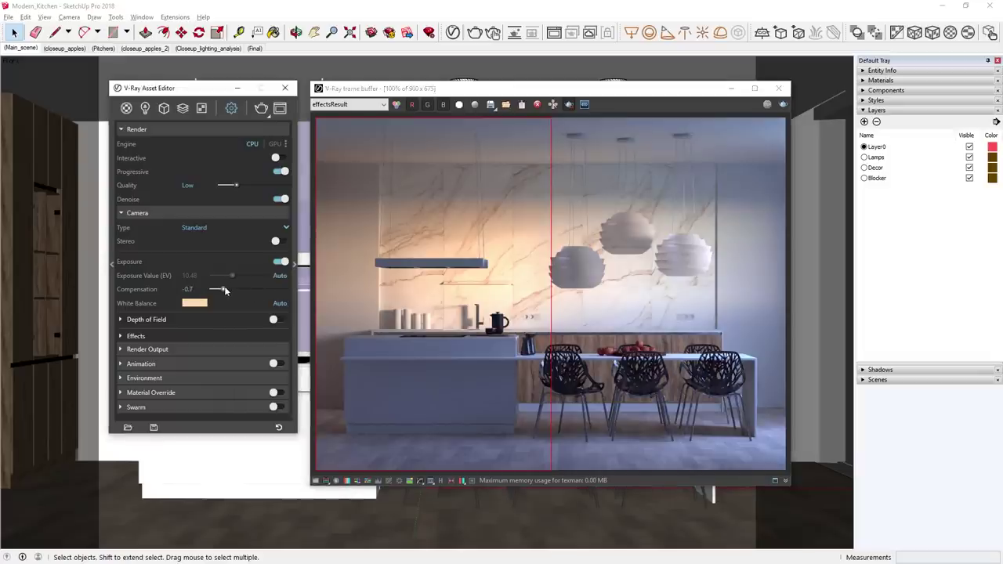
pyautogui.moveTo(225, 290); pyautogui.dragTo(263, 290)
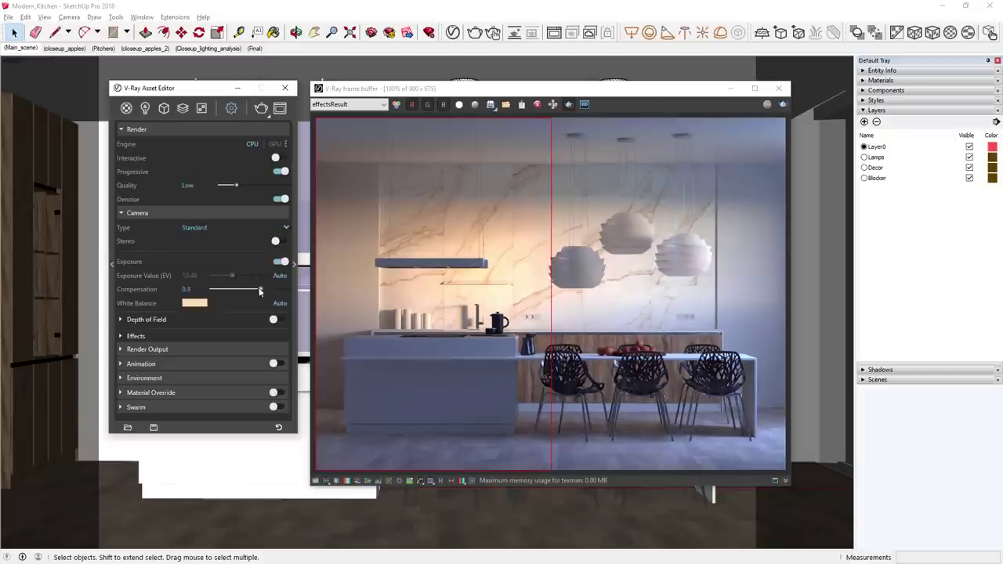
pyautogui.click(261, 109)
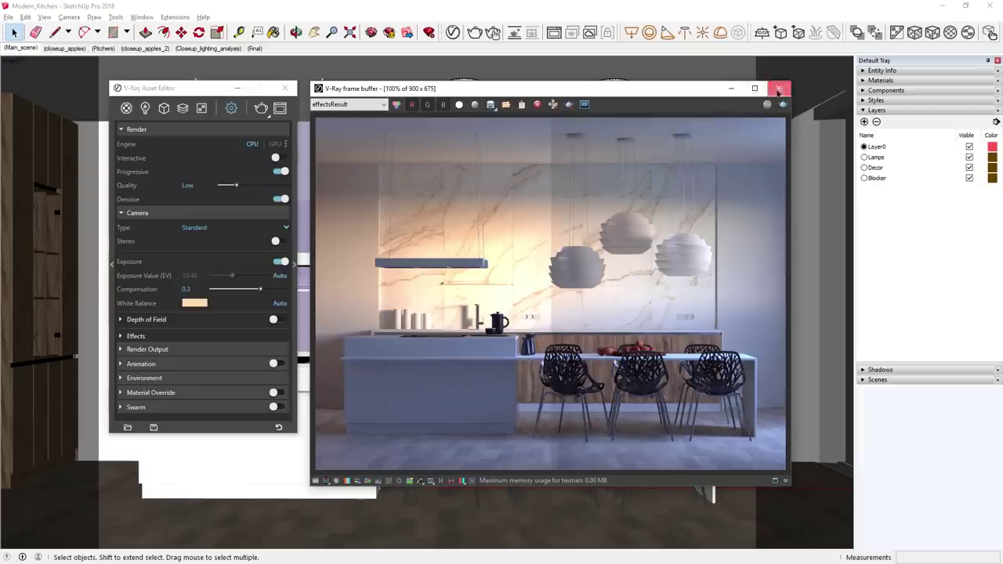
pyautogui.click(778, 88)
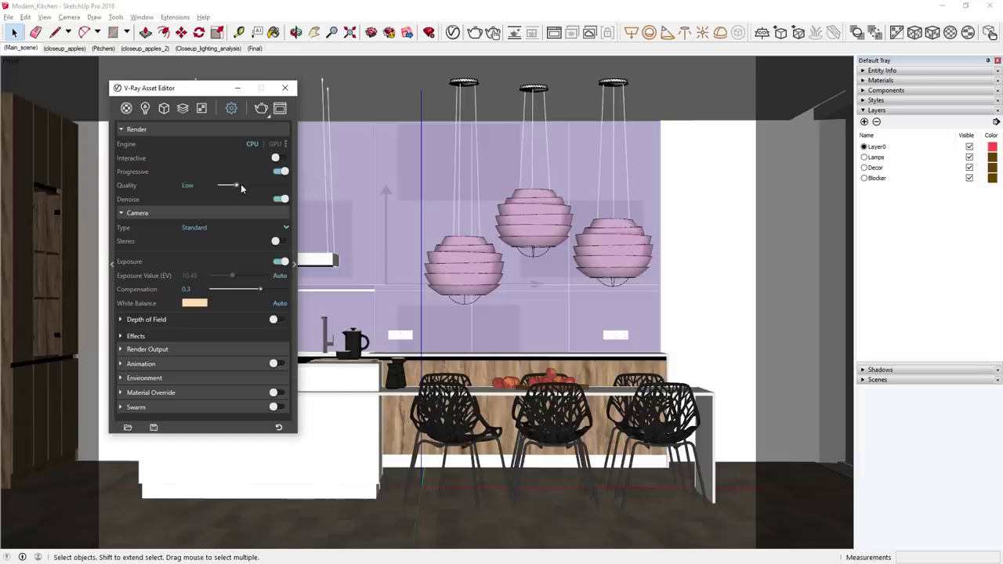
# Raise the render quality to High and change the denoiser engine to V-Ray Denoiser.
pyautogui.moveTo(241, 187); pyautogui.dragTo(267, 185)
pyautogui.click(257, 210)
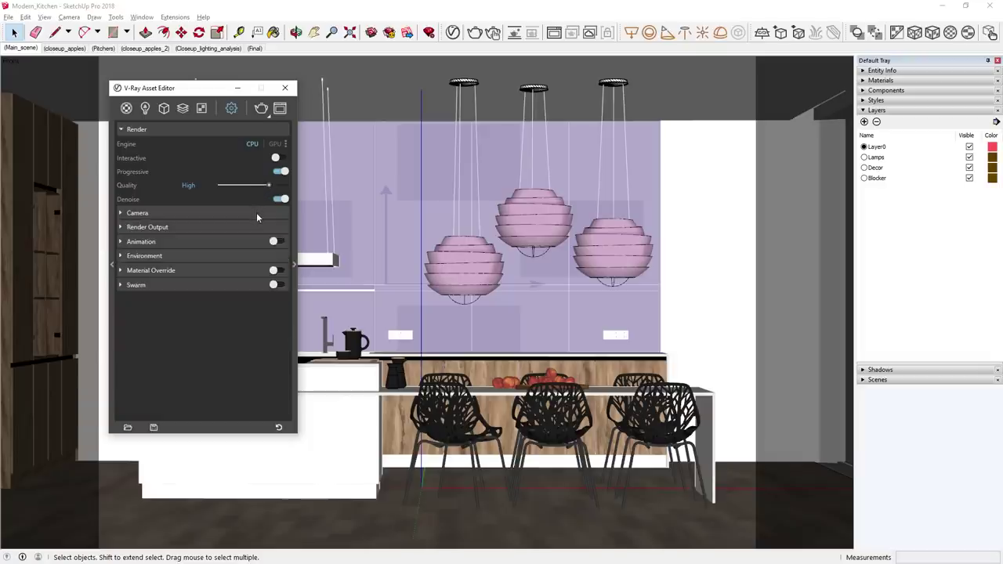
pyautogui.click(295, 218)
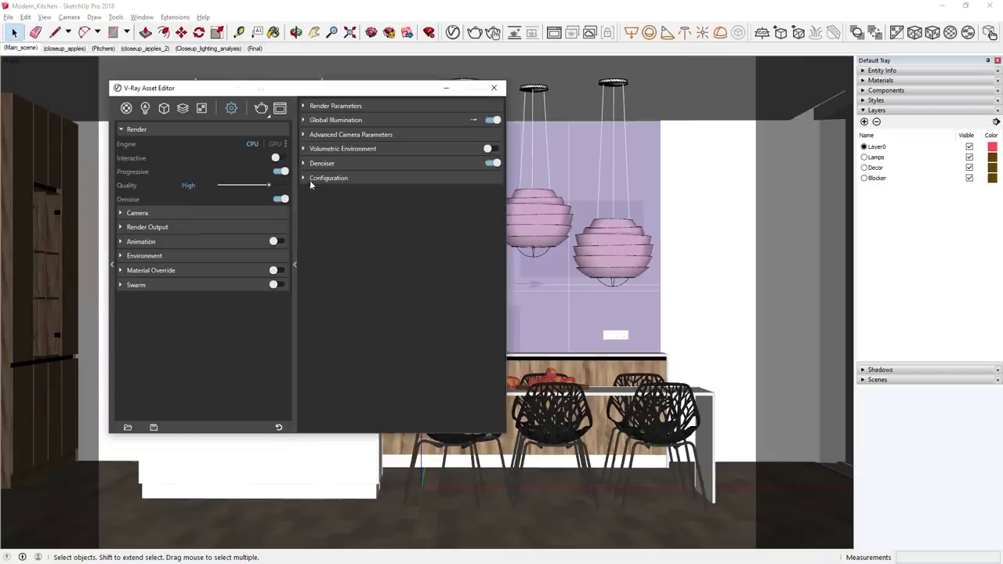
pyautogui.click(326, 163)
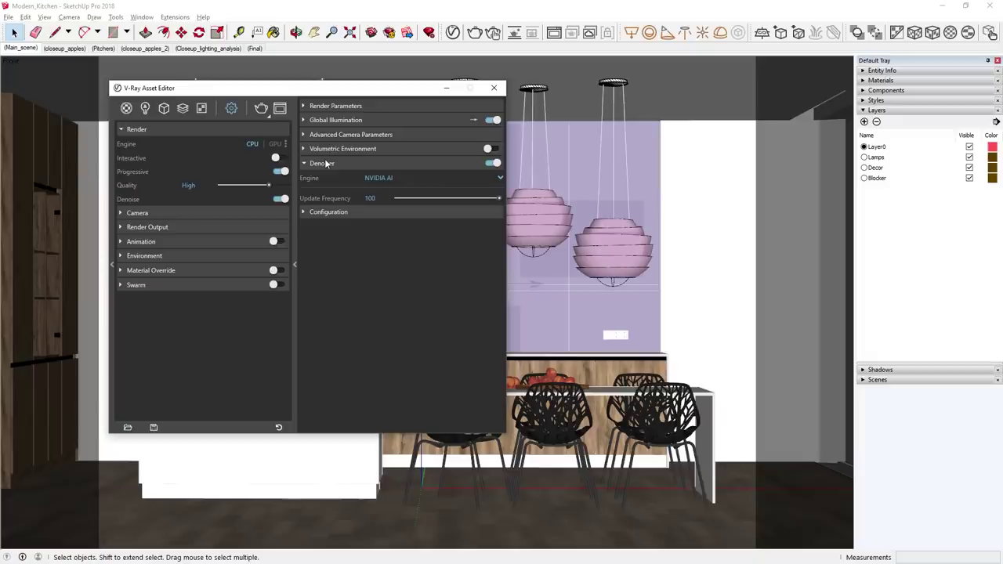
pyautogui.click(374, 179)
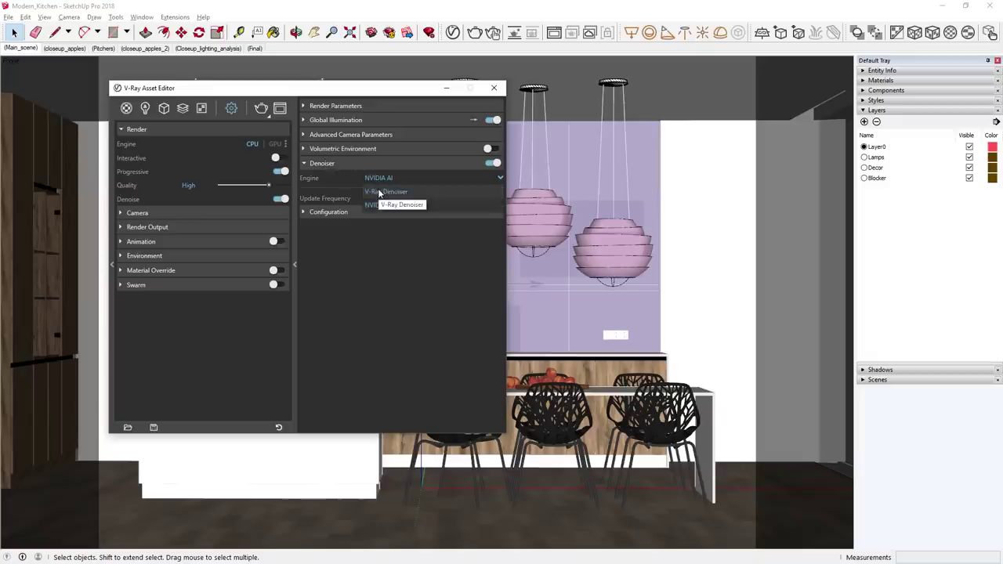
pyautogui.click(379, 192)
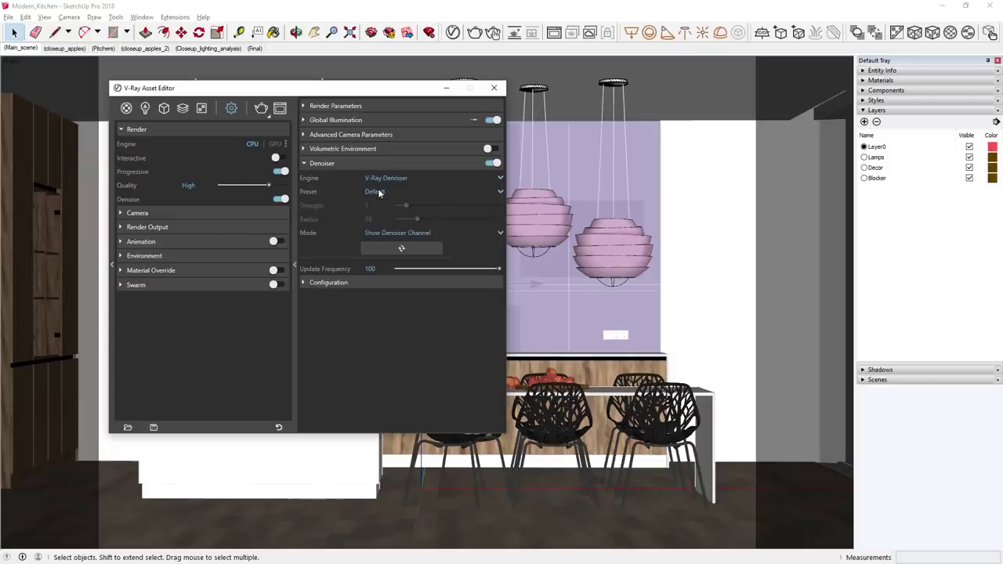
pyautogui.click(295, 199)
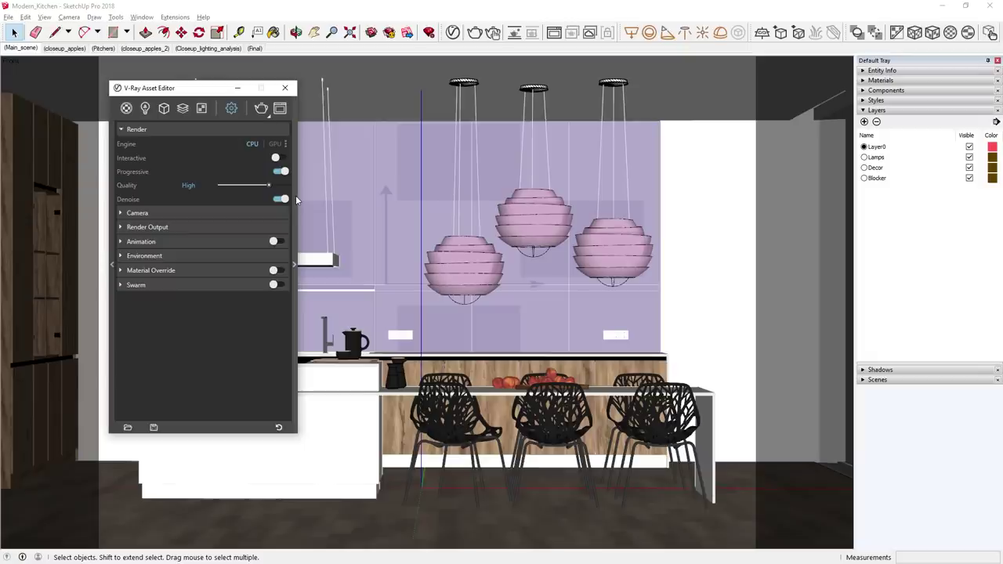
# Enable Save Image in the render output, using the Night scene.exr file path.
pyautogui.click(279, 227)
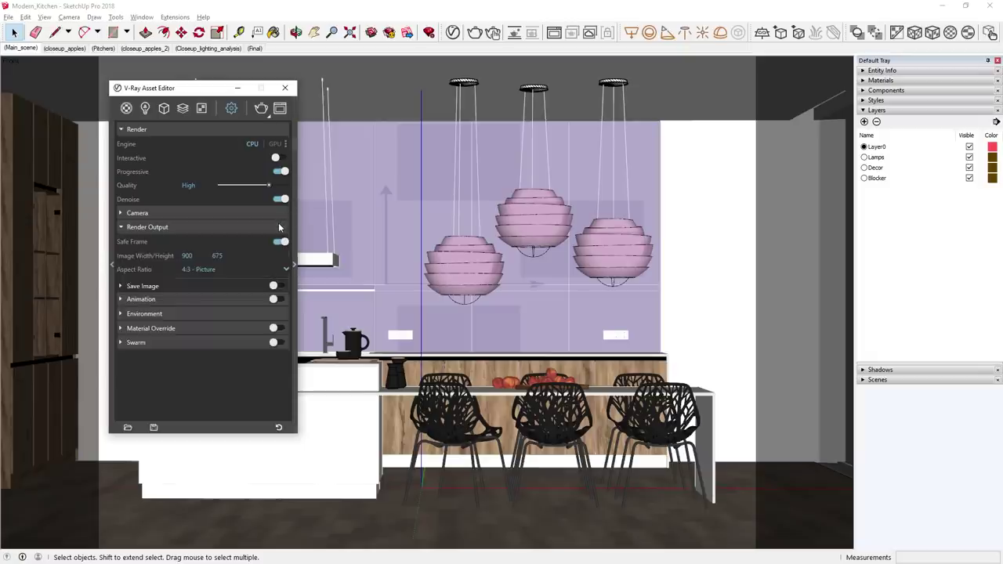
pyautogui.click(277, 286)
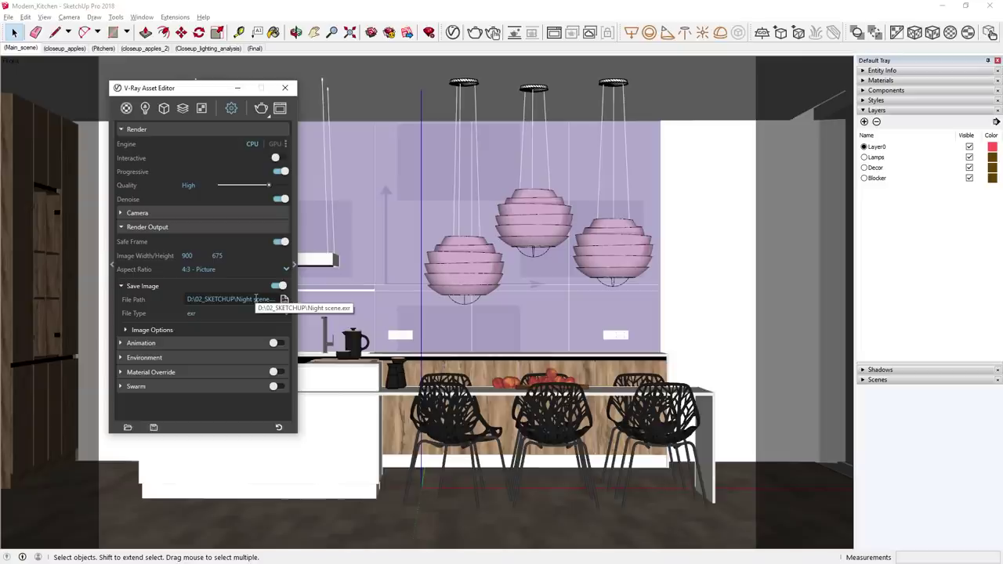
pyautogui.click(250, 285)
pyautogui.click(246, 230)
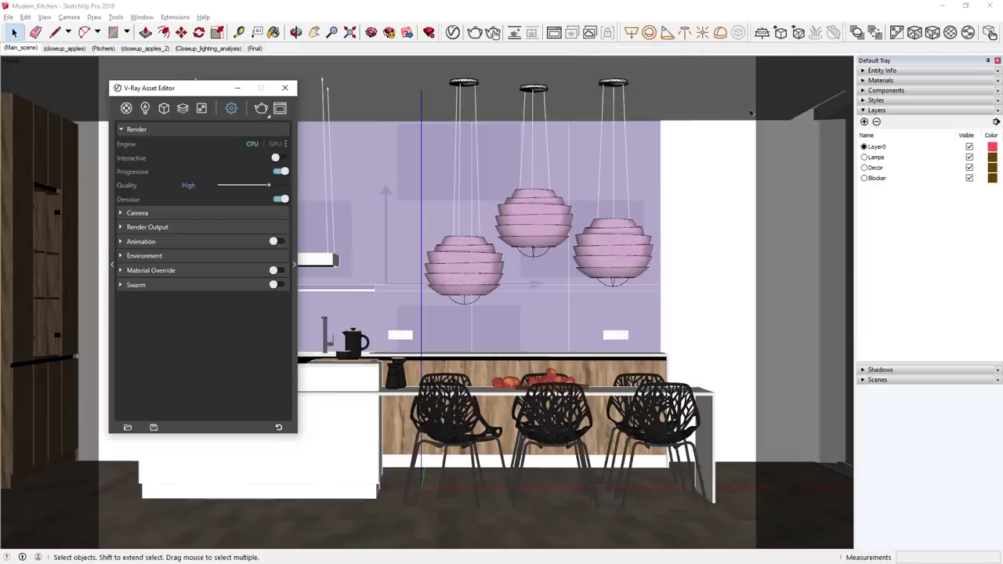
# Include the Final scene in the animation and toggle animation inclusion for a scene near the start of the list.
pyautogui.click(863, 112)
pyautogui.click(863, 110)
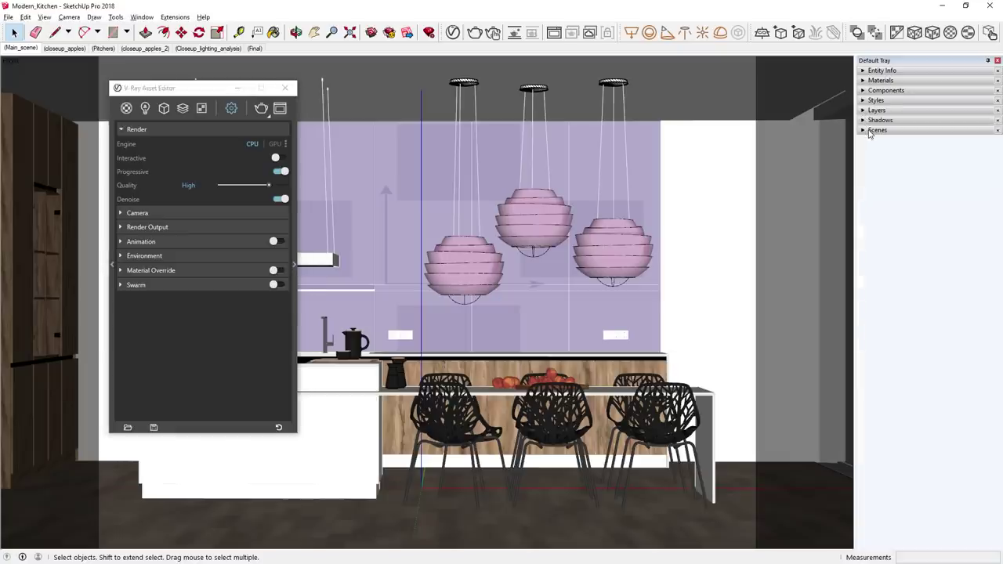
pyautogui.click(868, 131)
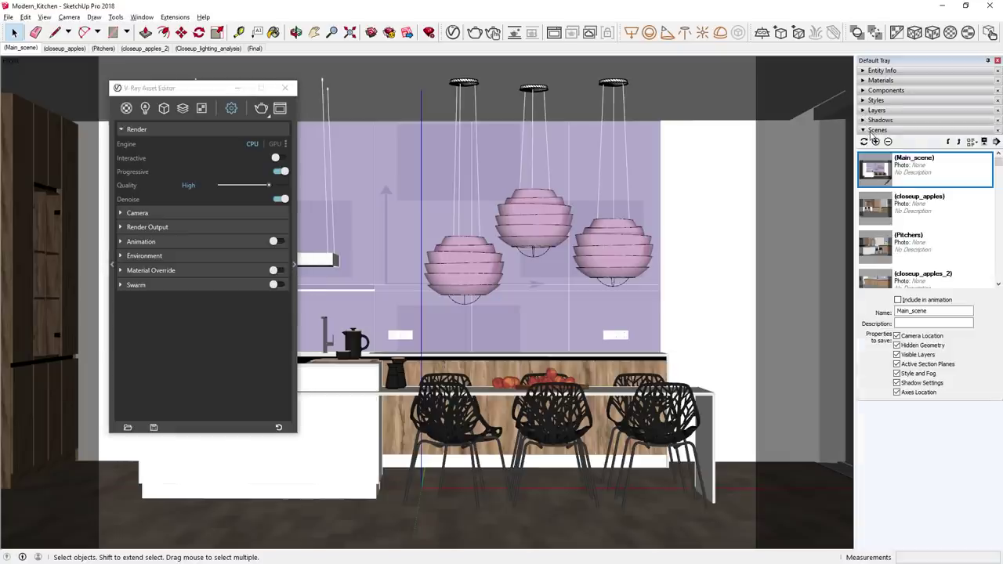
pyautogui.scroll(-5, 999, 163)
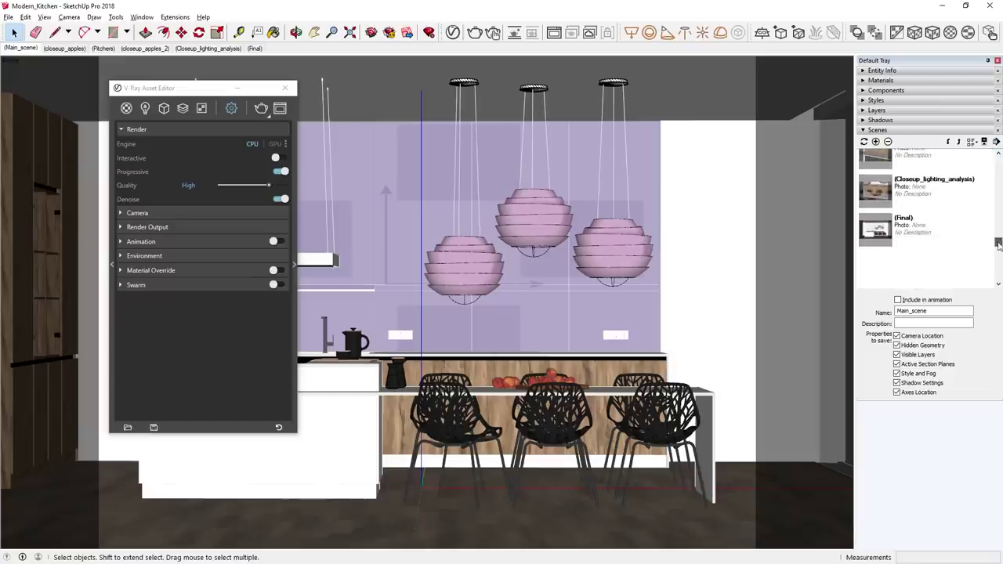
pyautogui.click(913, 220)
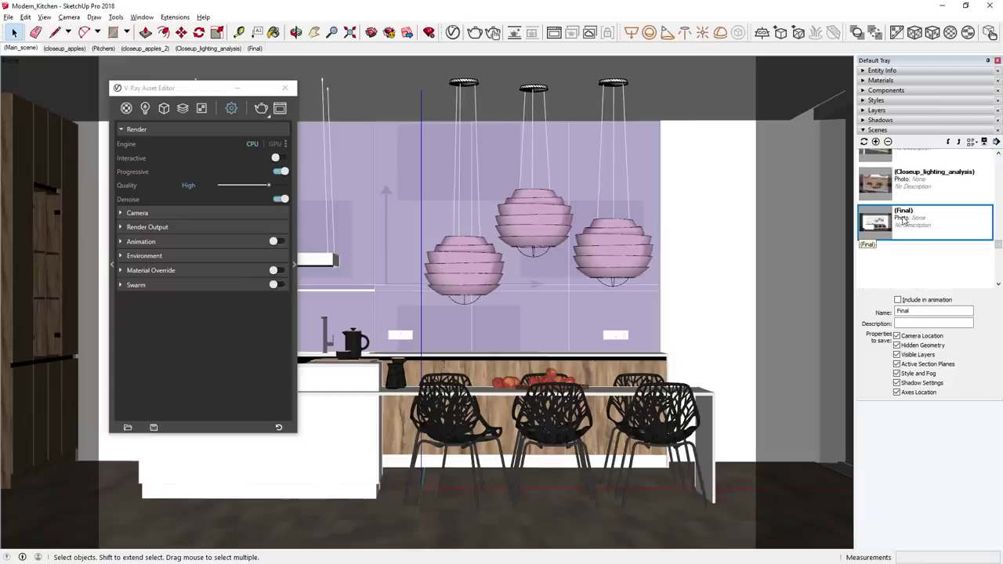
pyautogui.click(898, 301)
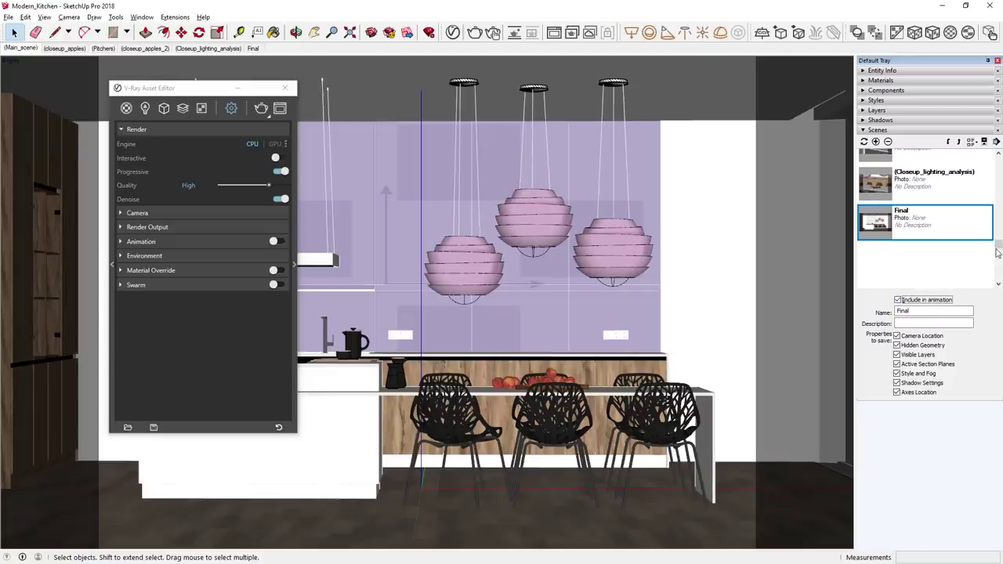
pyautogui.moveTo(998, 243); pyautogui.dragTo(998, 163)
pyautogui.click(924, 196)
pyautogui.click(898, 300)
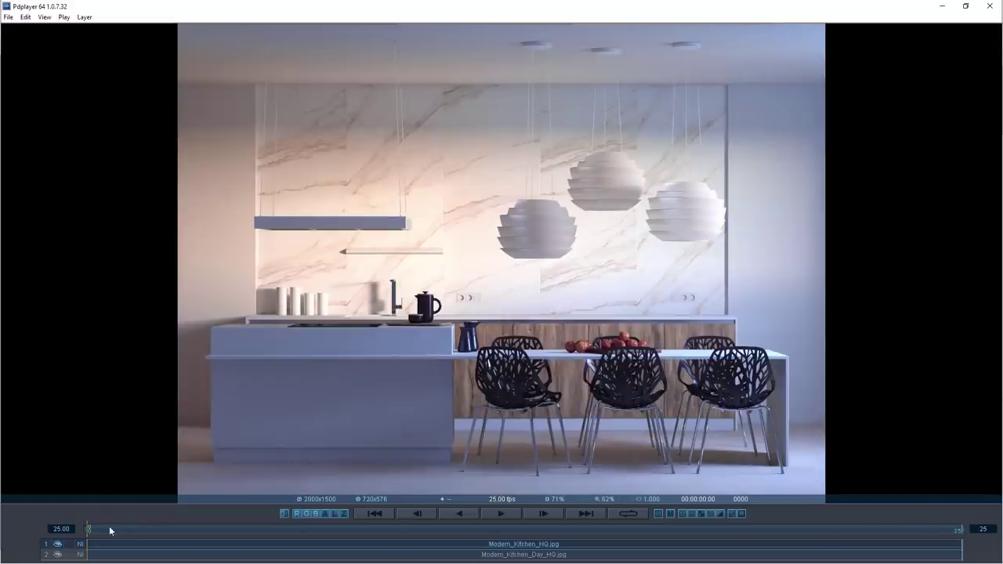
# Hide the Modern_Kitchen_HQ.jpg layer to view Modern_Kitchen_Day_HQ.jpg beneath it.
pyautogui.click(56, 546)
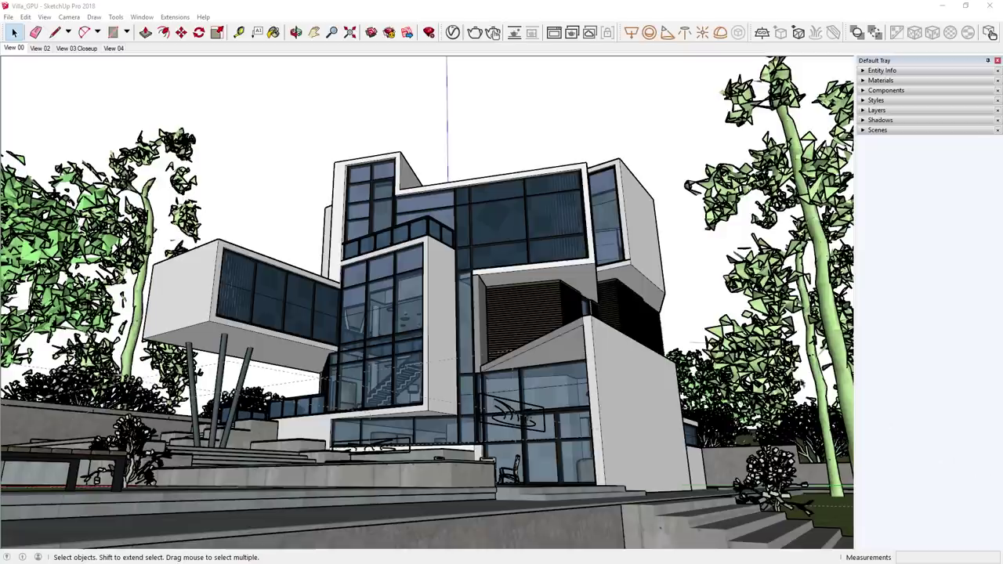
# Turn on Interactive rendering for the Villa_GPU scene and set the denoiser engine to NVIDIA AI.
pyautogui.click(453, 32)
pyautogui.click(578, 181)
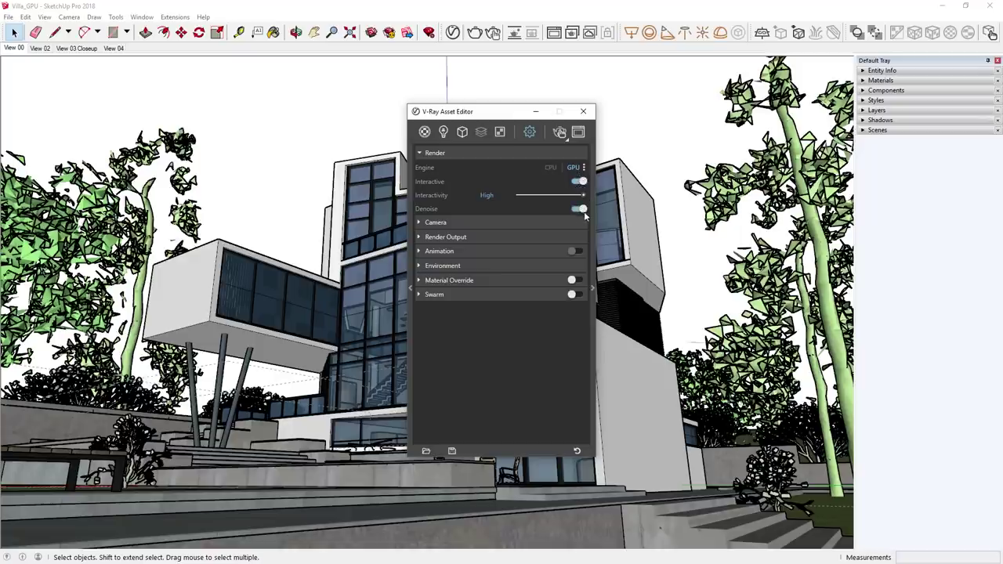
pyautogui.click(591, 214)
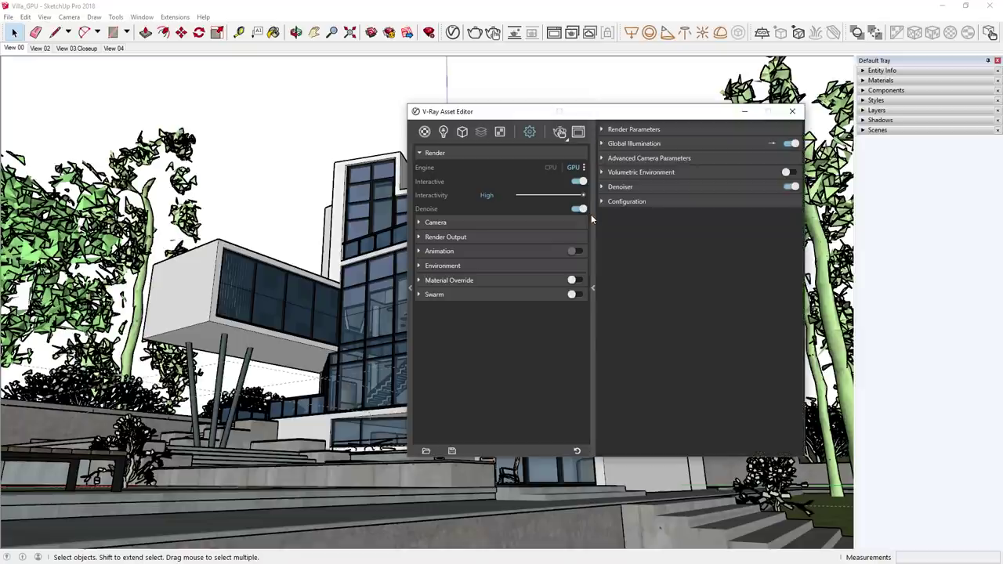
pyautogui.click(611, 188)
pyautogui.click(667, 201)
pyautogui.click(670, 228)
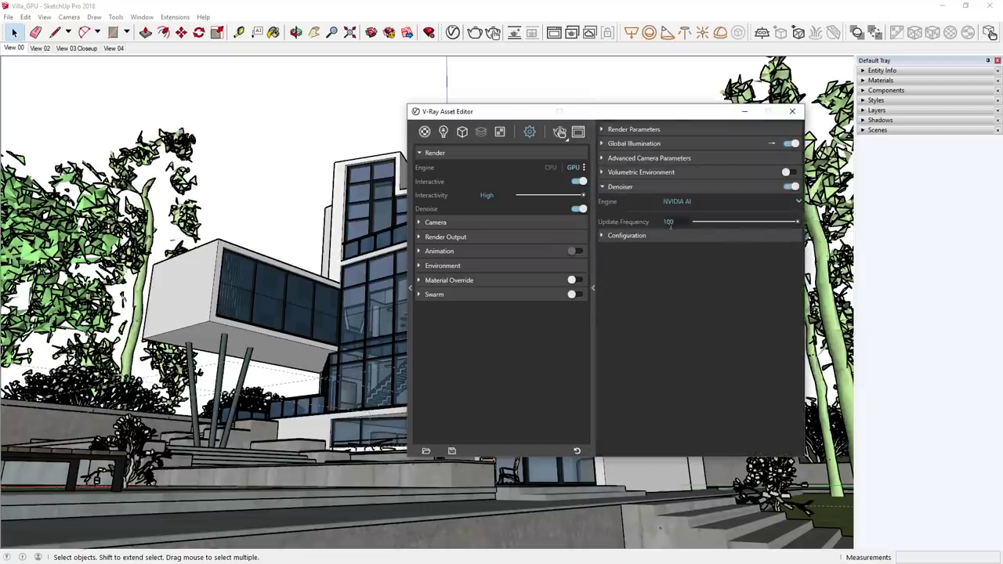
pyautogui.click(622, 187)
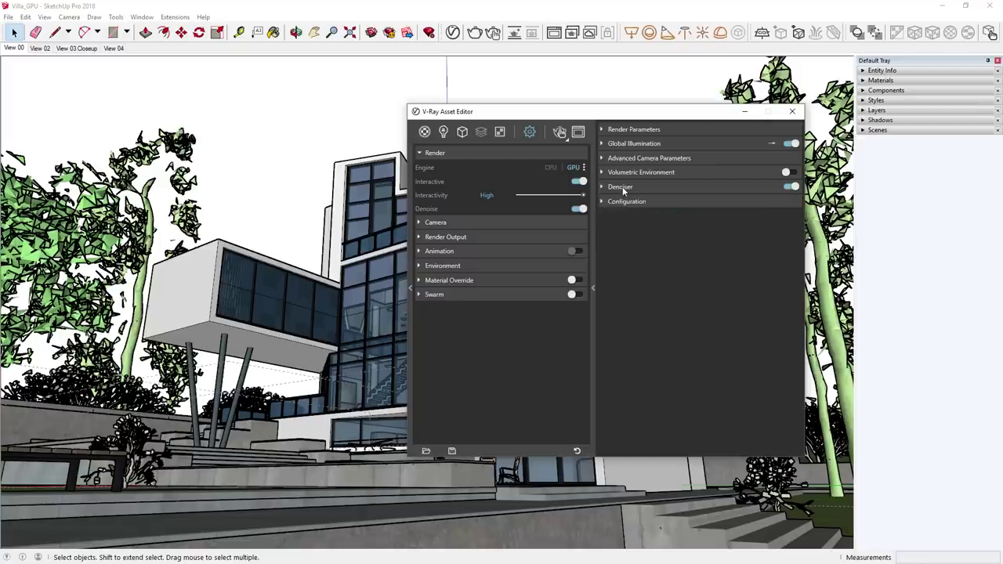
pyautogui.click(592, 228)
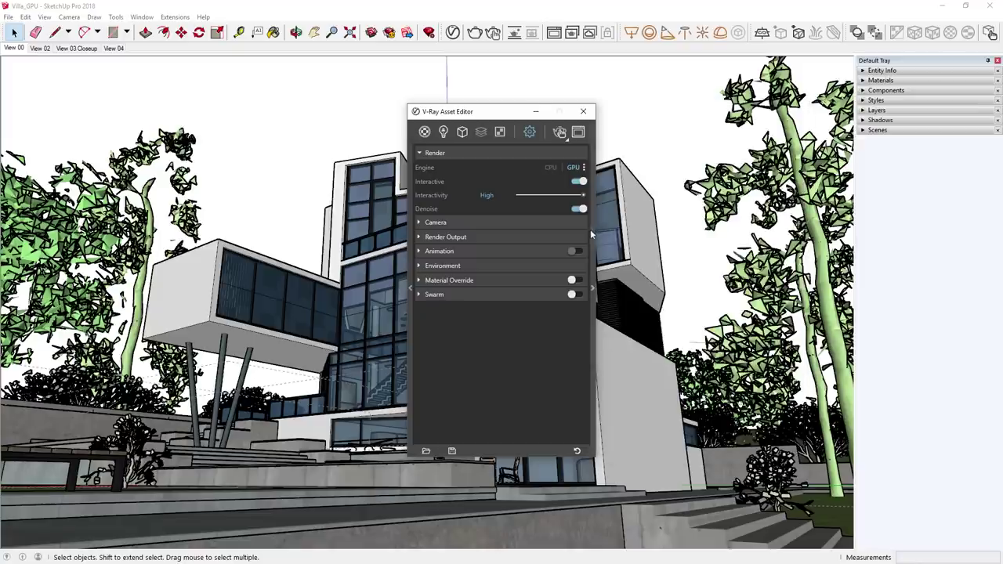
# Turn on Safe Frame in the render output and set the aspect ratio to Custom.
pyautogui.click(550, 237)
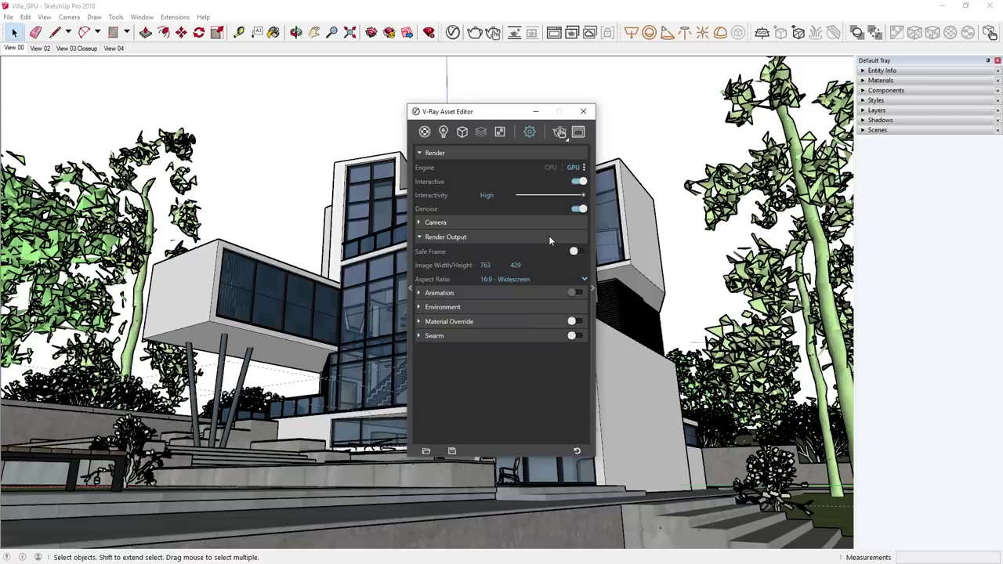
pyautogui.click(578, 252)
pyautogui.click(581, 278)
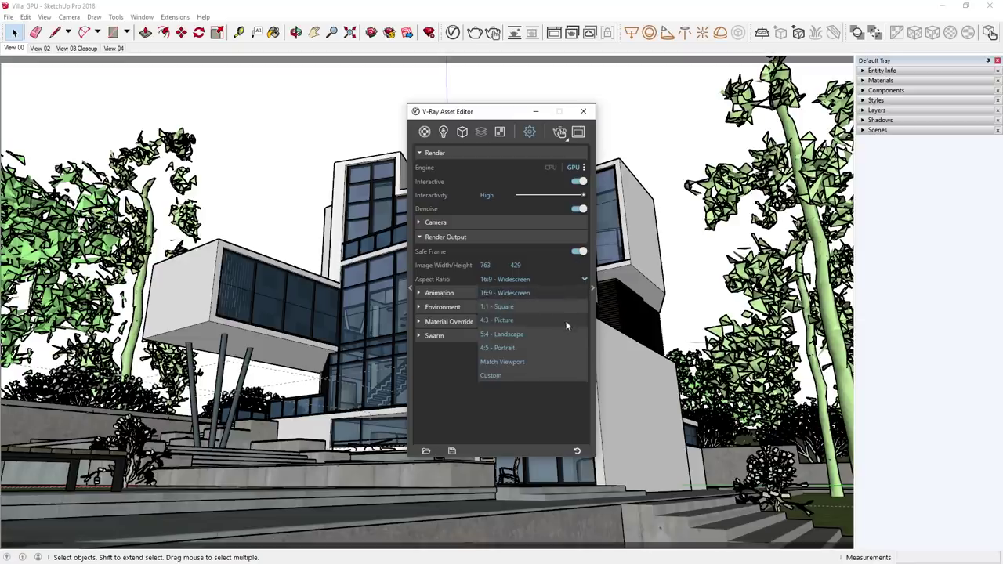
pyautogui.click(554, 375)
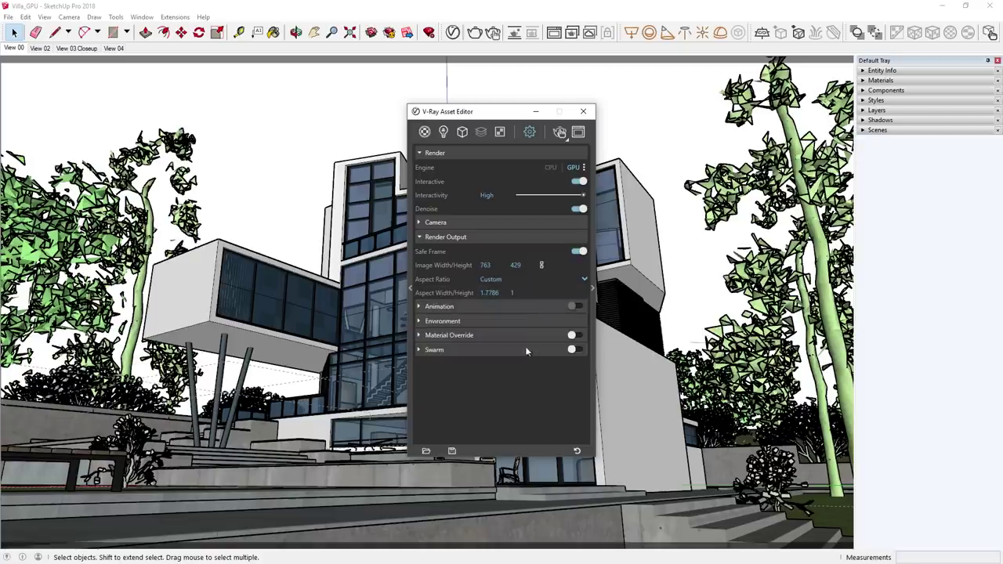
# Unlock the image proportions and set the render output size to 1050 by 500.
pyautogui.click(540, 266)
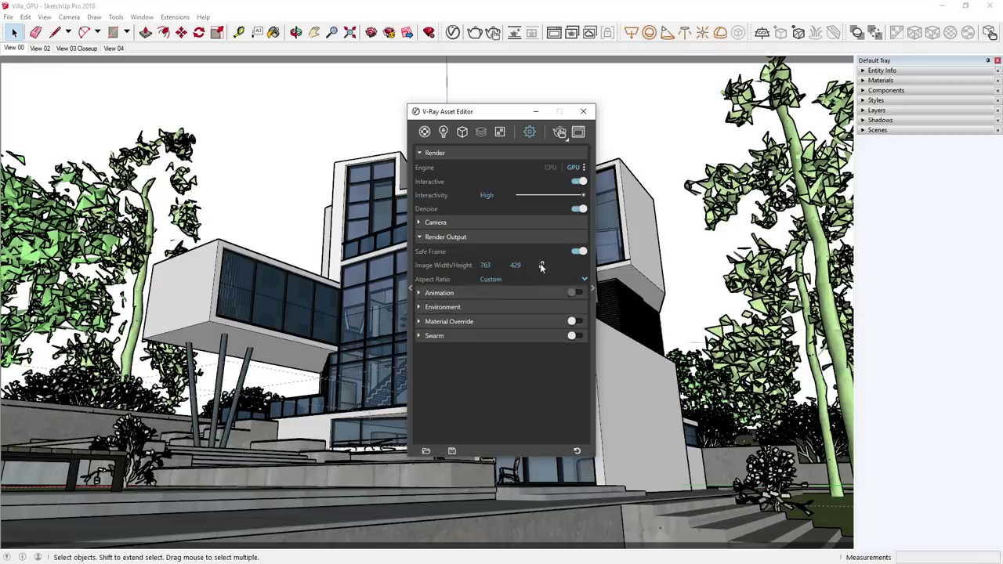
pyautogui.doubleClick(495, 265)
pyautogui.press('Tab')
pyautogui.write('500')
pyautogui.press('Return')
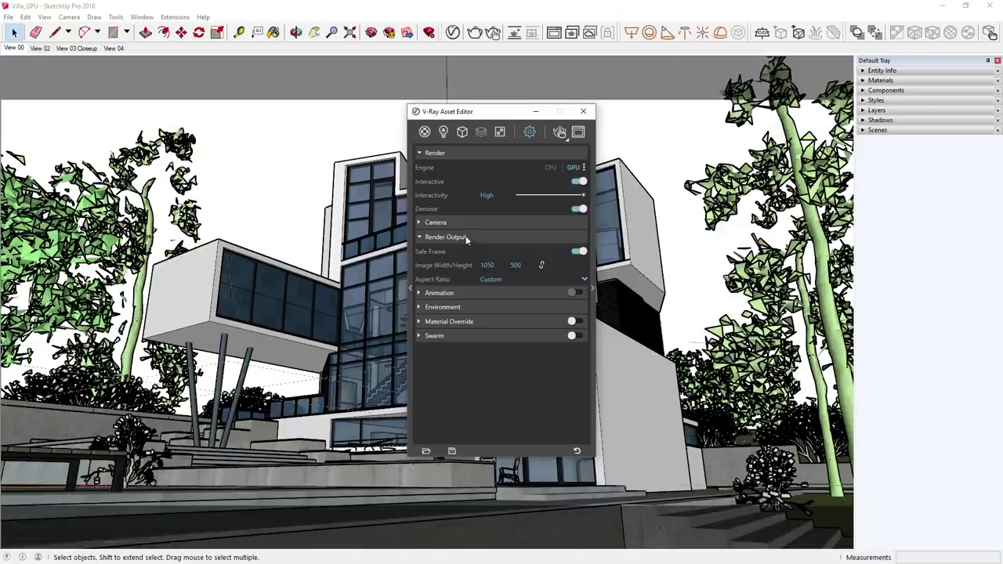
pyautogui.click(466, 236)
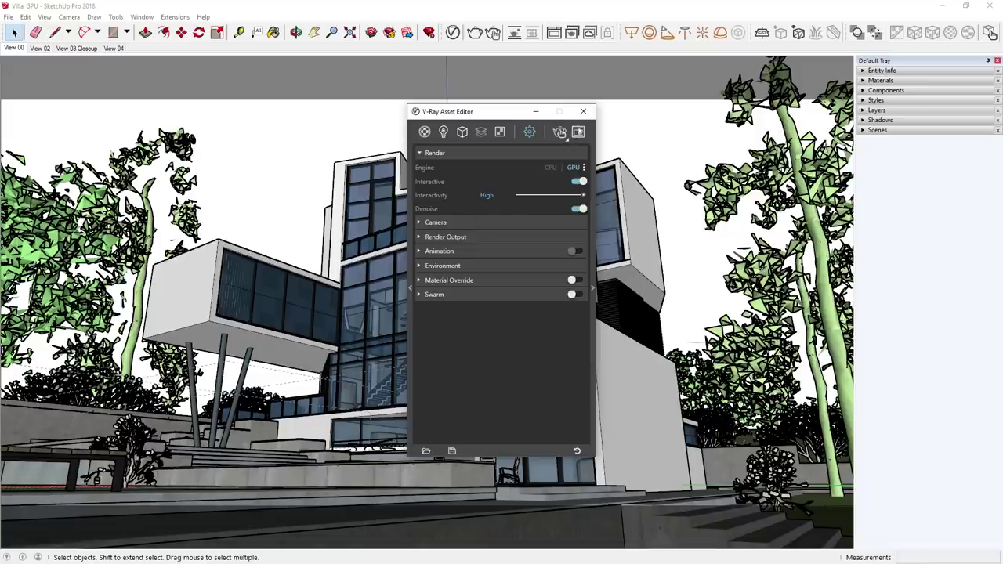
# Start the interactive render and preview View 02, View 03 Closeup and View 04 in it before returning to View 00.
pyautogui.click(583, 111)
pyautogui.click(493, 32)
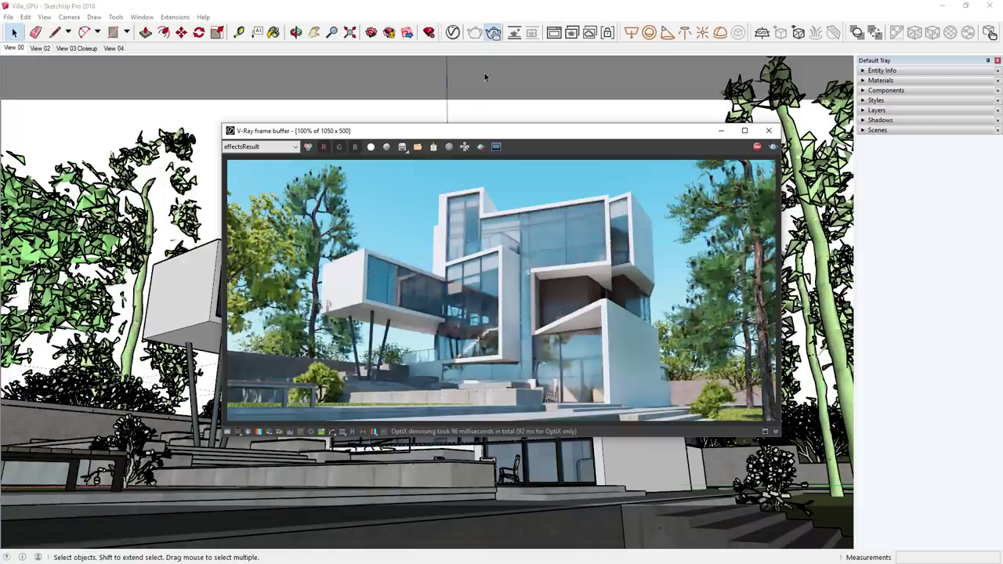
pyautogui.click(41, 48)
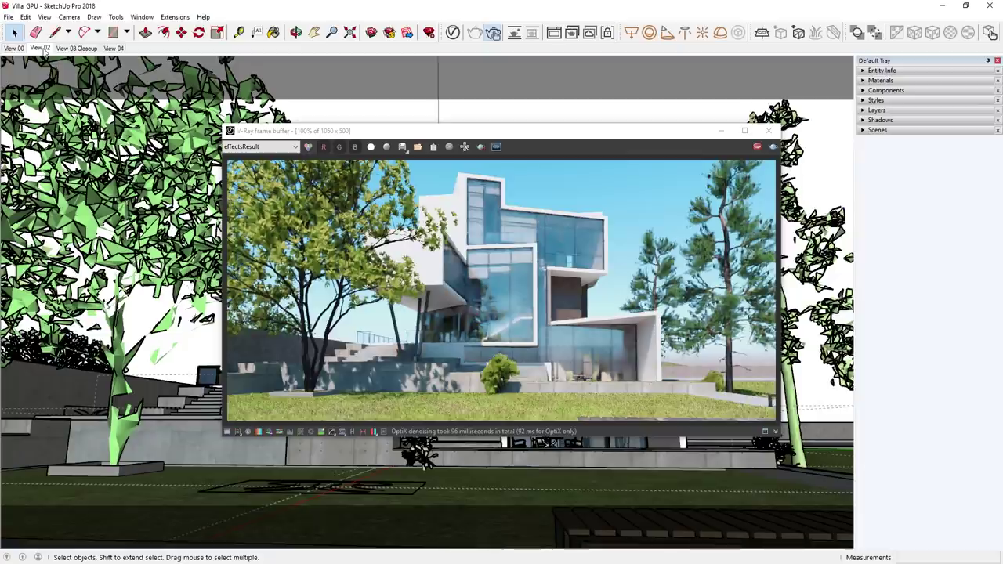
pyautogui.click(66, 49)
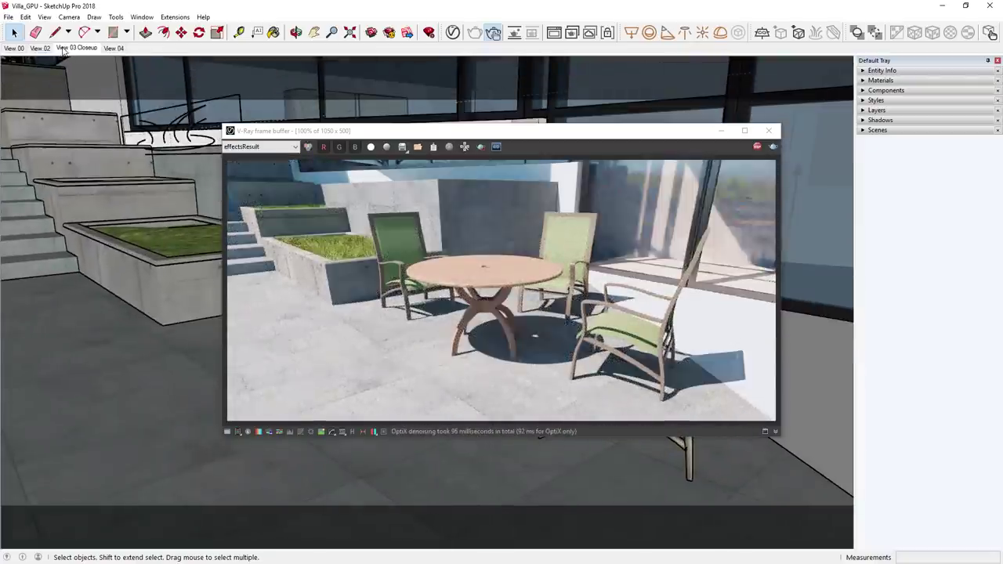
pyautogui.click(108, 49)
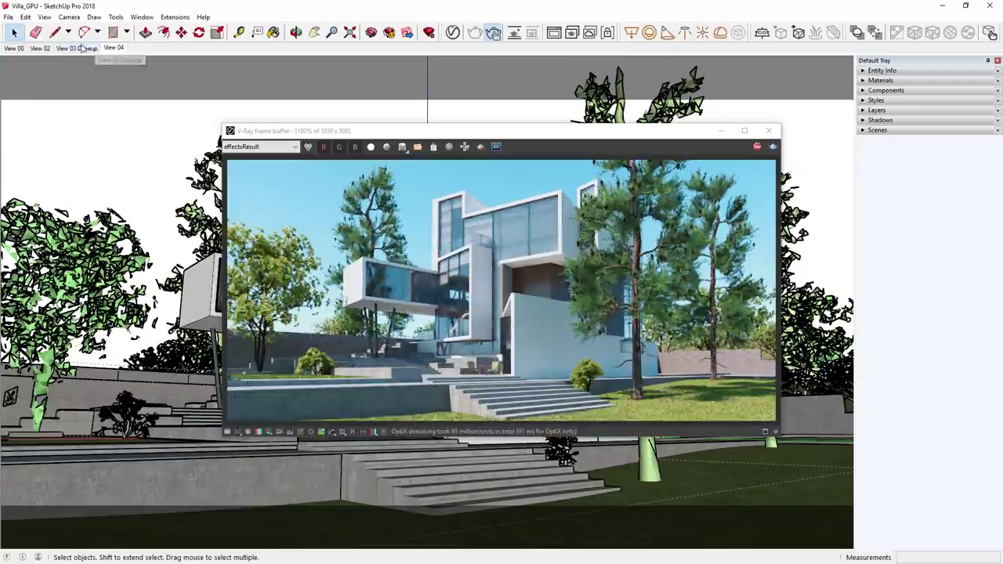
pyautogui.click(17, 49)
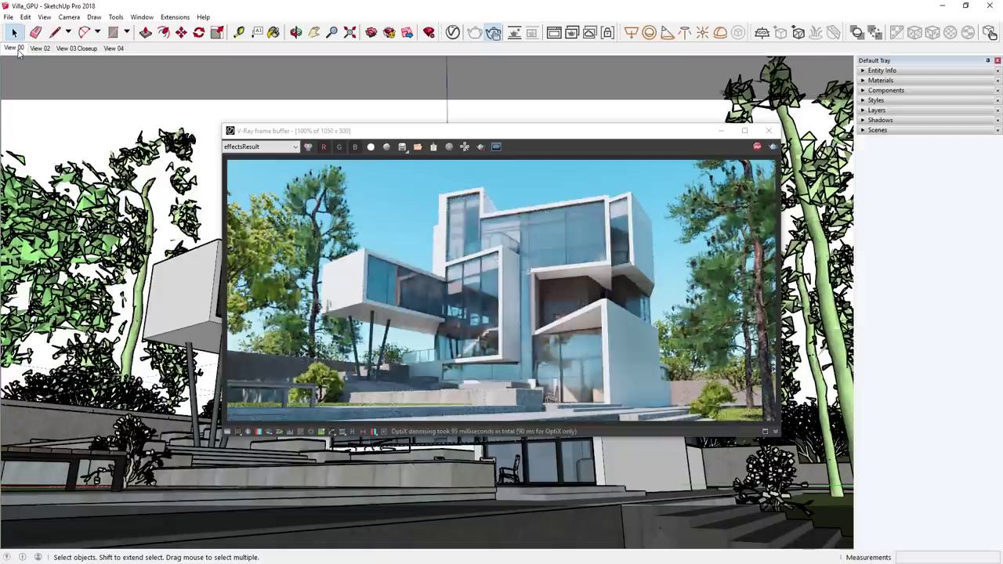
# Turn off the SunLight and enable the V-Ray Dome Light and the V-Ray Sphere Light for an evening mood.
pyautogui.click(454, 32)
pyautogui.moveTo(517, 112); pyautogui.dragTo(131, 131)
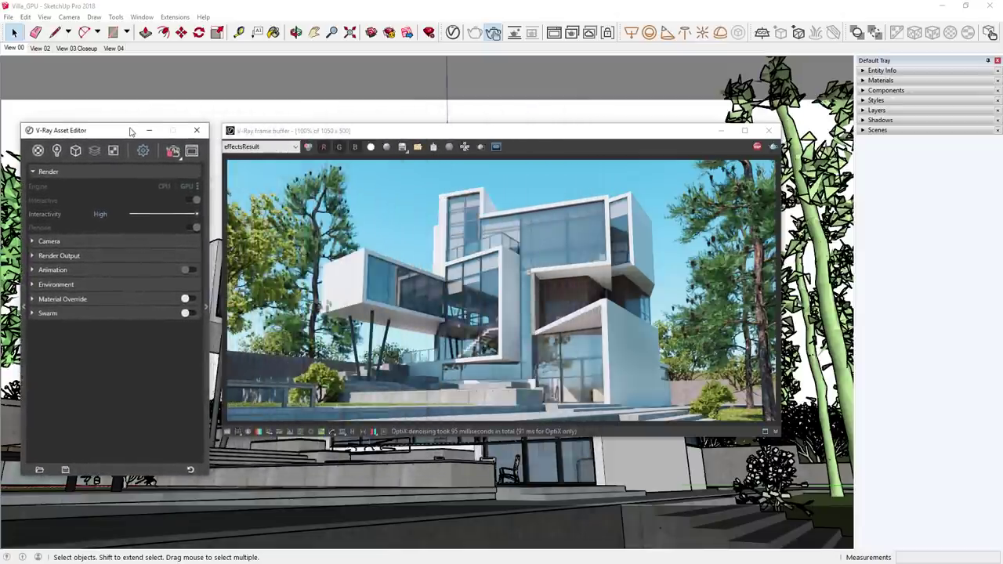
pyautogui.click(59, 151)
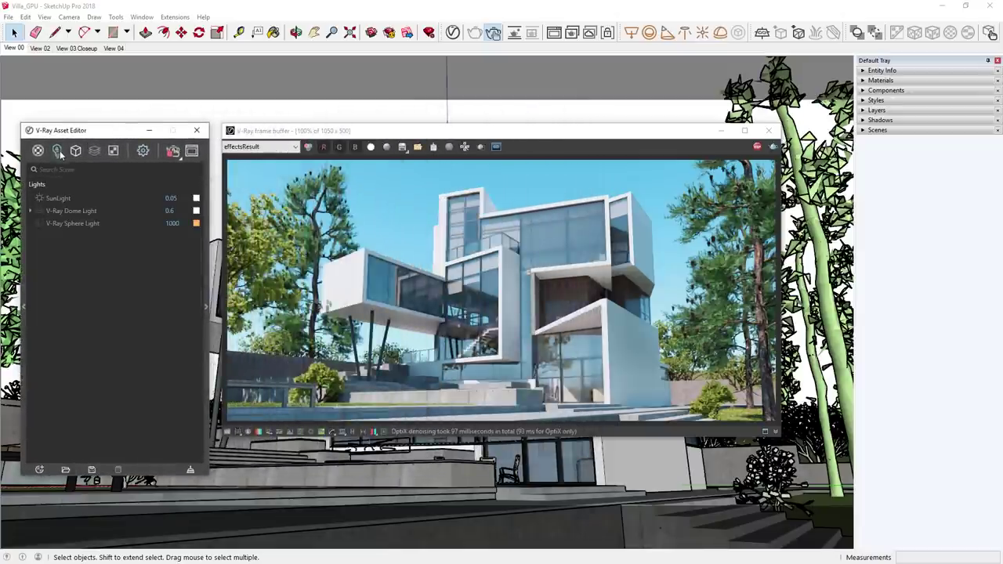
pyautogui.click(40, 199)
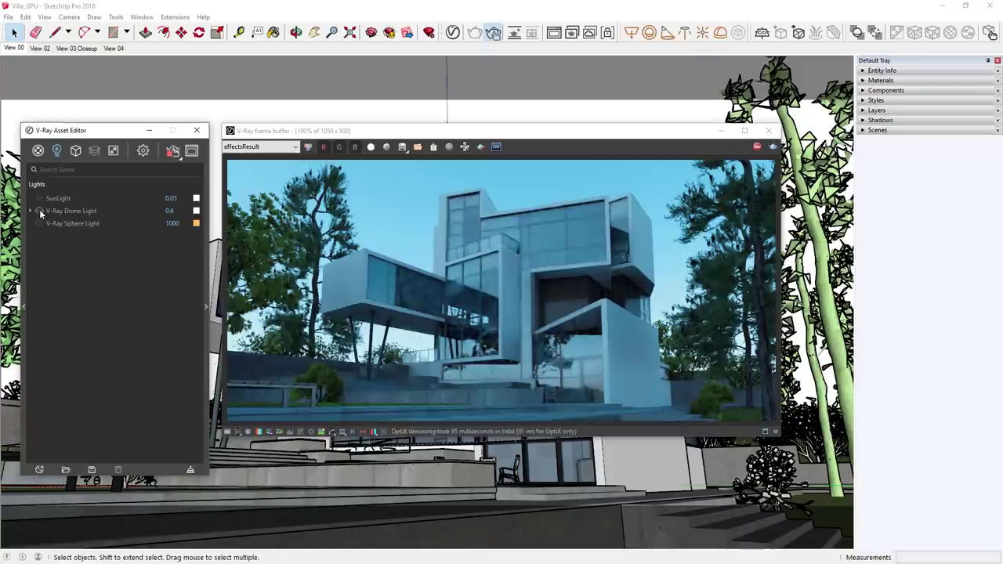
pyautogui.click(40, 211)
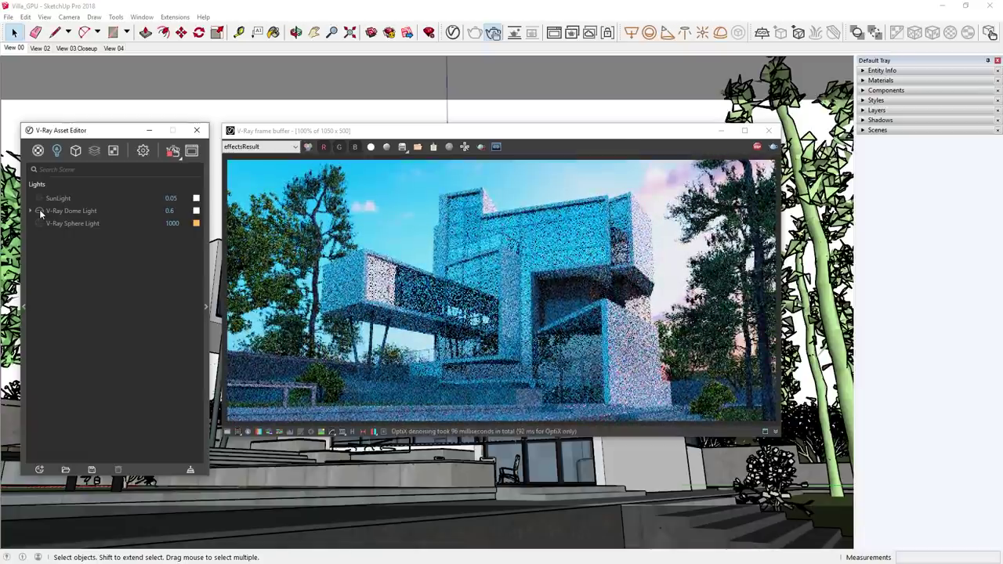
pyautogui.click(40, 223)
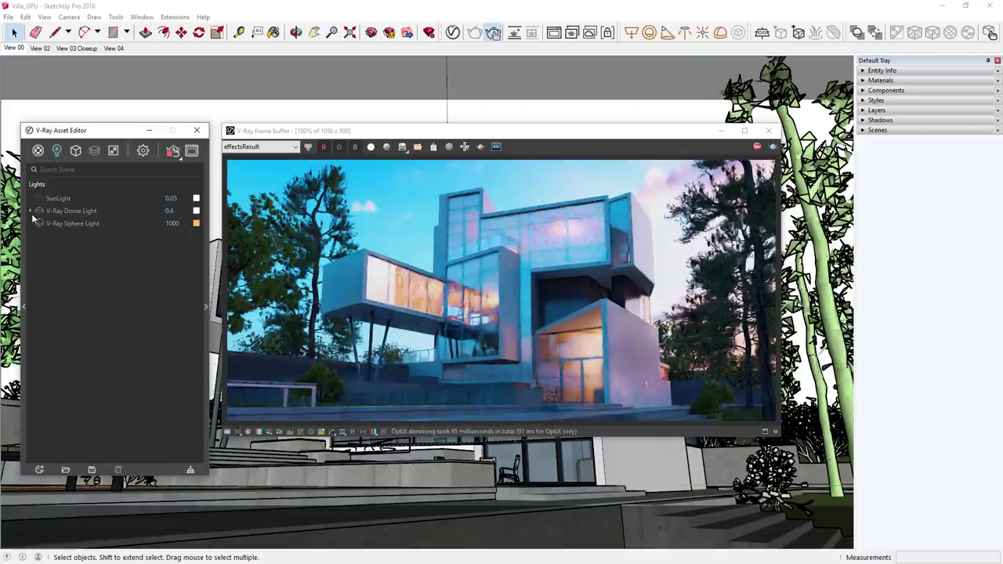
# Open the bitmap settings of the dome light and move the frame buffer clear of the Asset Editor.
pyautogui.click(30, 211)
pyautogui.click(72, 225)
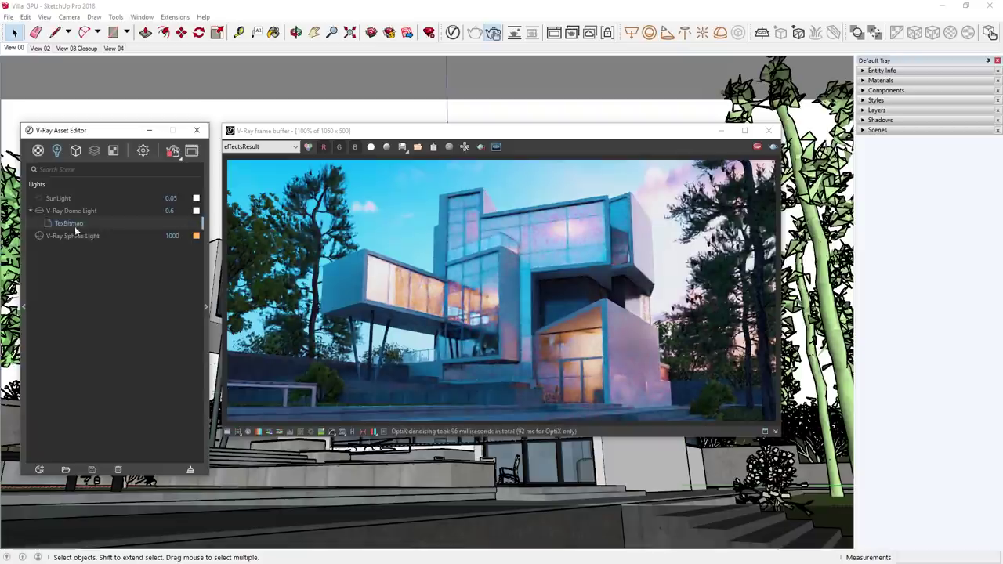
pyautogui.click(206, 304)
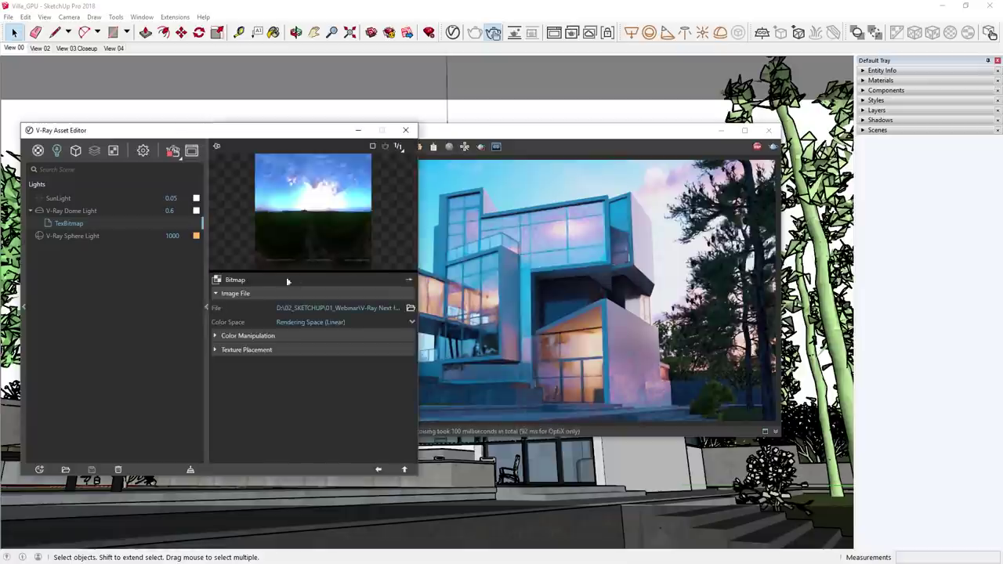
pyautogui.moveTo(453, 134); pyautogui.dragTo(651, 134)
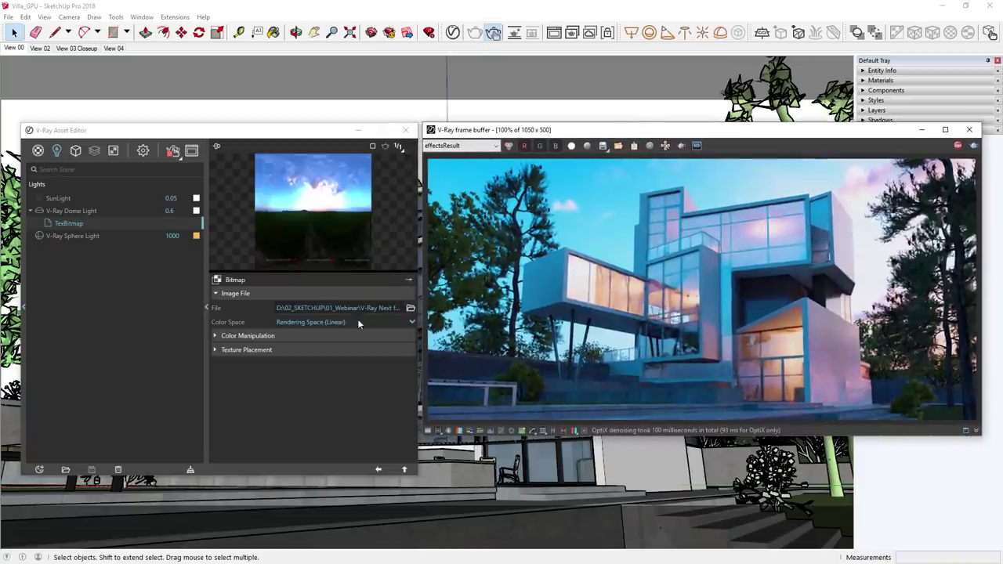
# Try horizontal rotations of 90 and 180 on the dome light's environment texture and restore the rotation to -20.
pyautogui.click(287, 349)
pyautogui.doubleClick(281, 399)
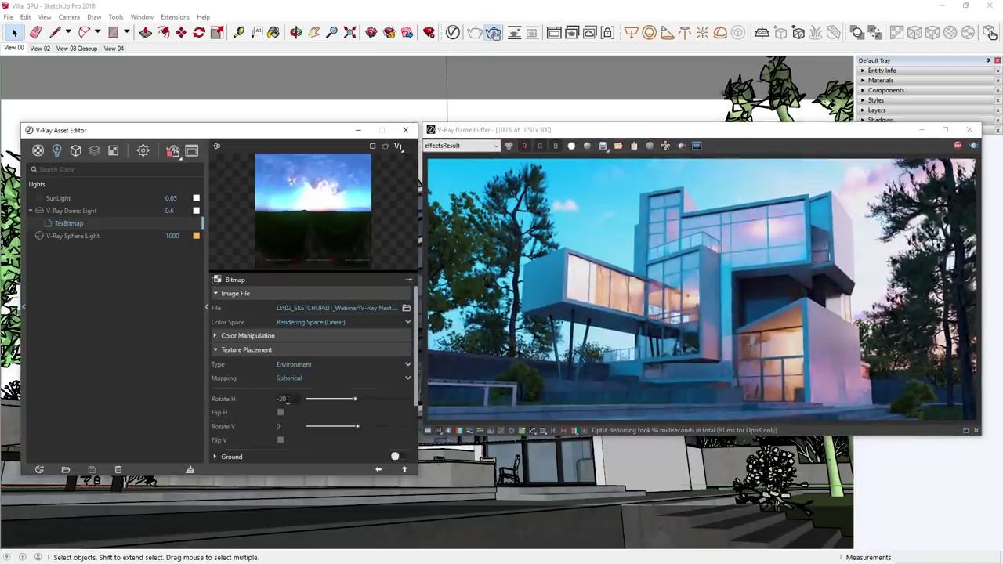
pyautogui.write('90')
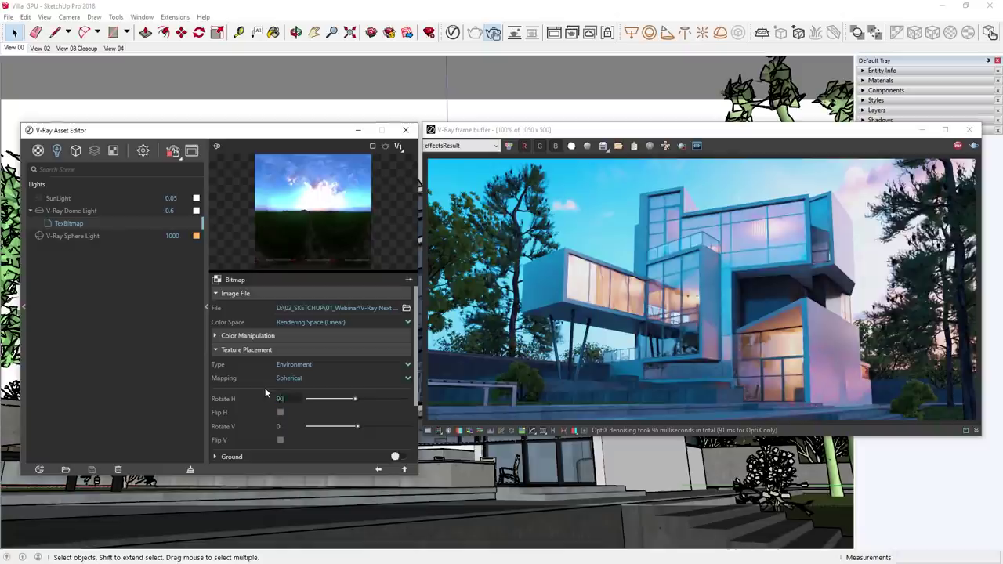
pyautogui.press('Return')
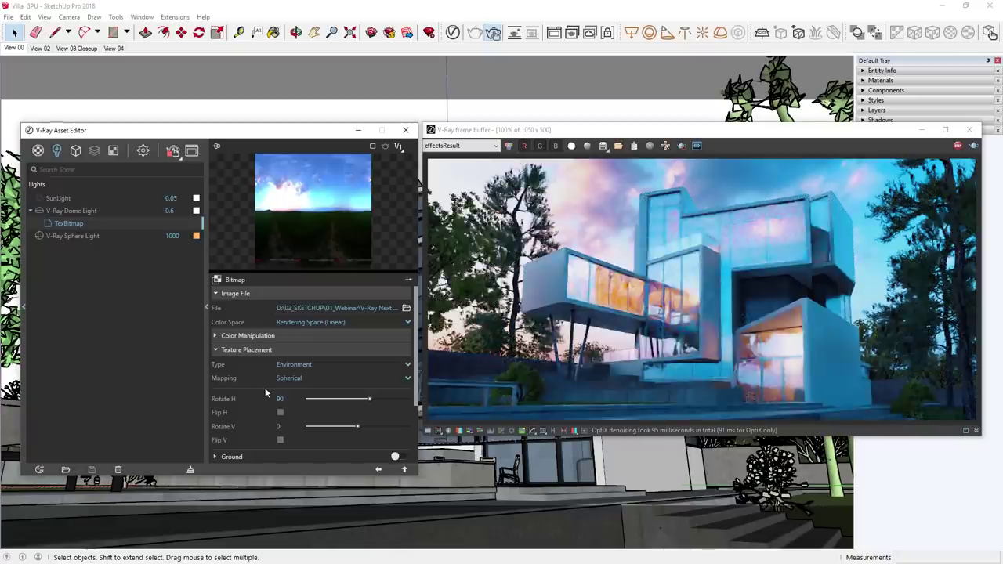
pyautogui.doubleClick(281, 398)
pyautogui.write('180')
pyautogui.press('Return')
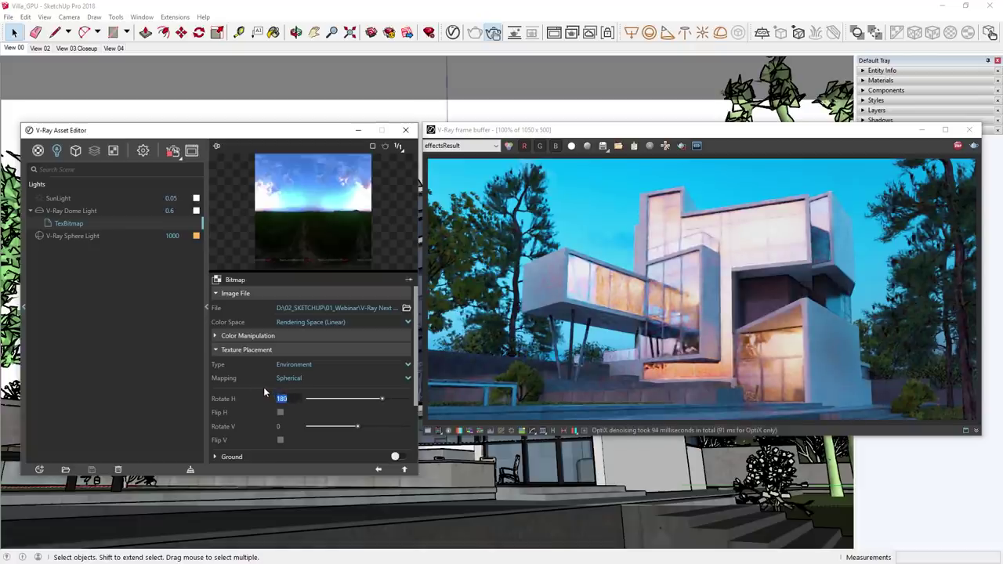
pyautogui.press('Return')
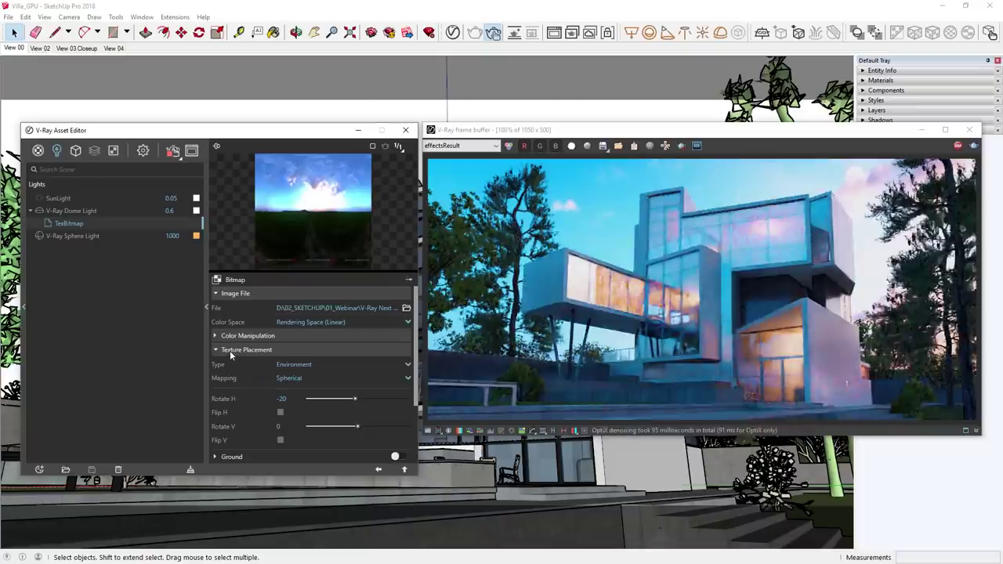
pyautogui.click(227, 350)
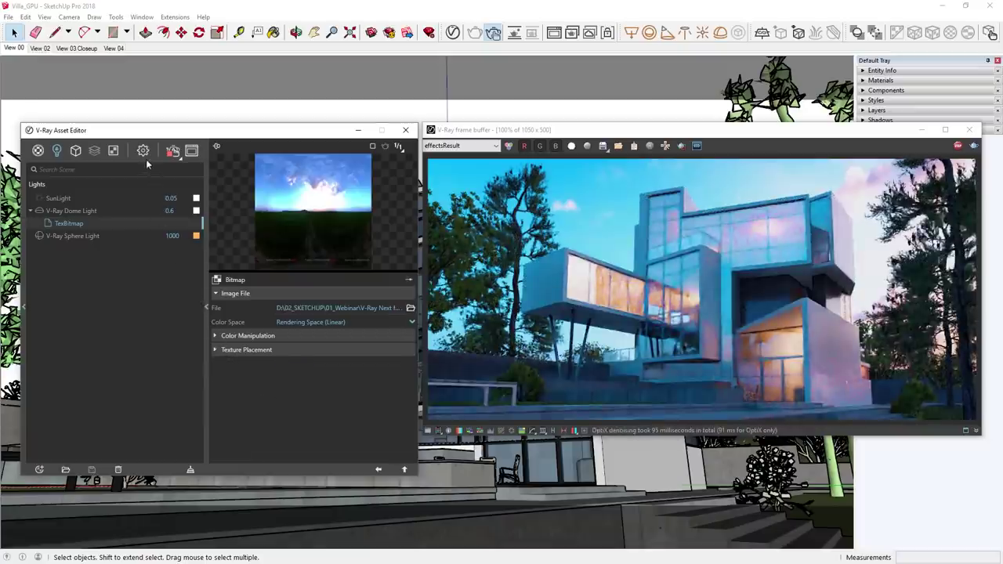
# Enable the Volumetric Environment in the render settings and set its type to Environment Fog.
pyautogui.click(144, 154)
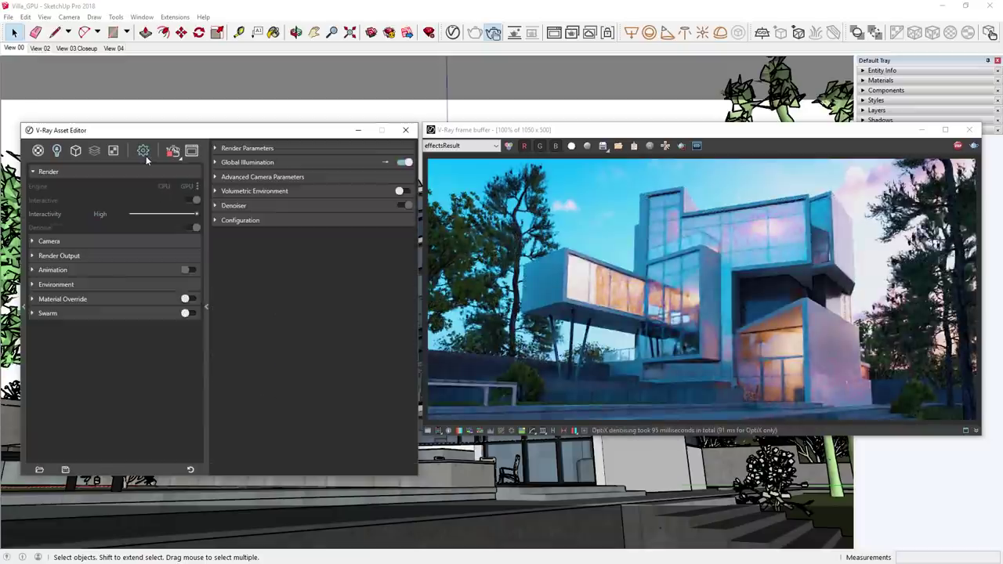
pyautogui.click(238, 190)
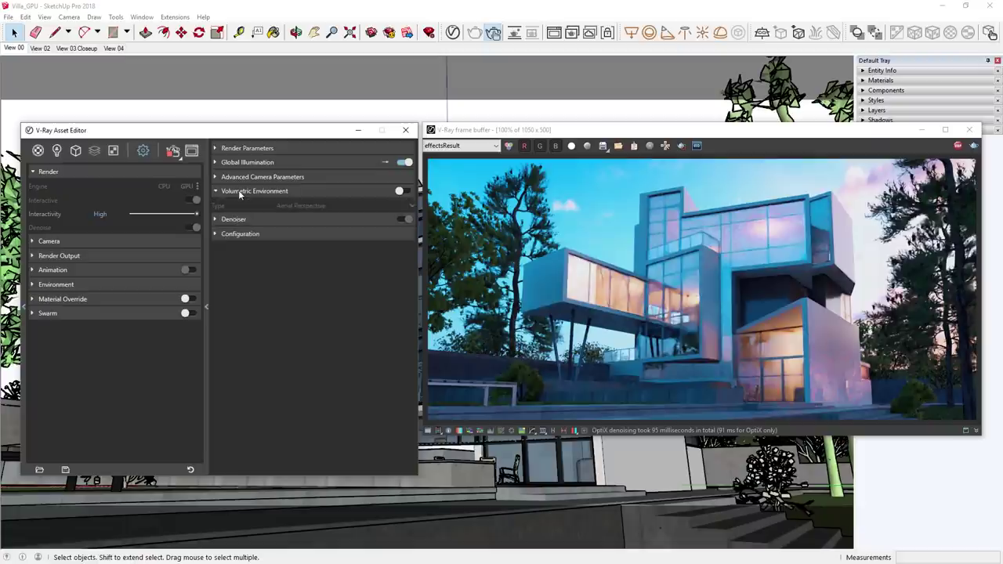
pyautogui.click(404, 190)
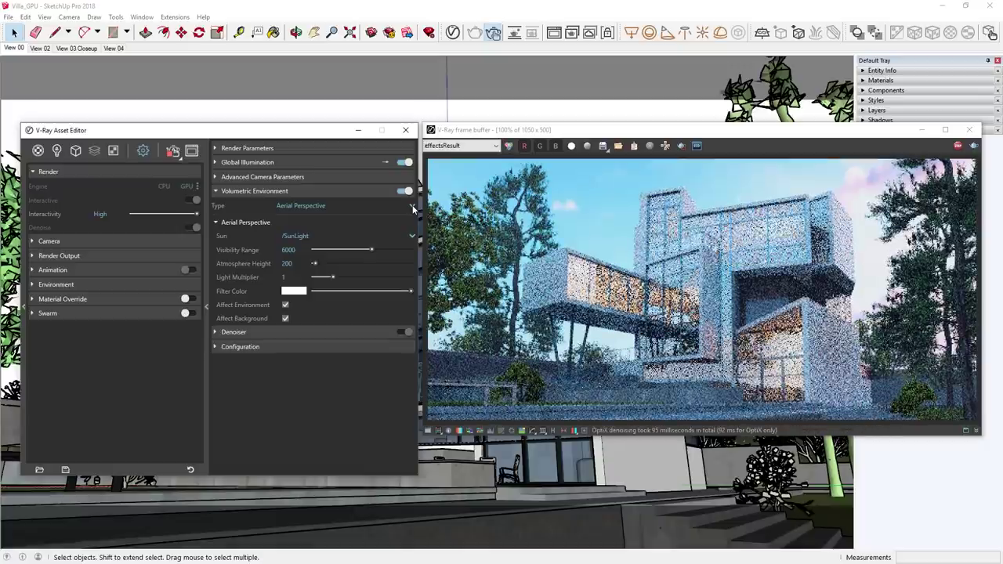
pyautogui.click(413, 205)
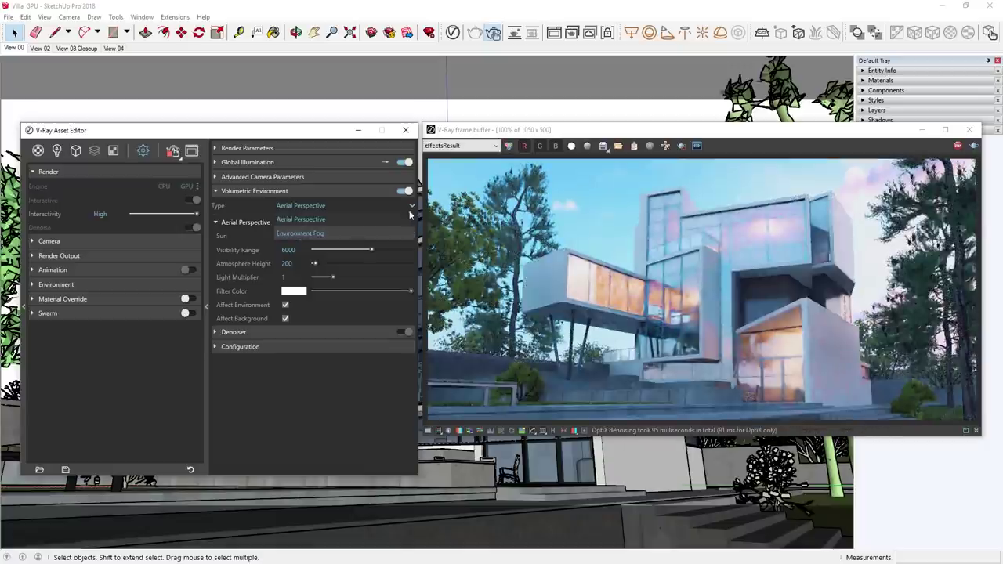
pyautogui.click(329, 232)
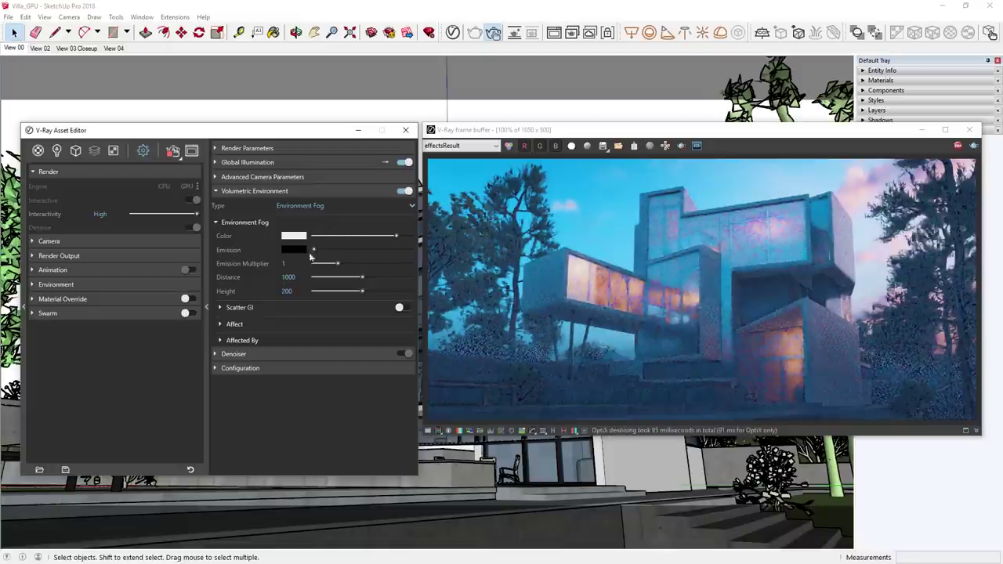
# Set the environment fog's height to 100 and its distance to 6000.
pyautogui.doubleClick(287, 291)
pyautogui.write('100')
pyautogui.press('Return')
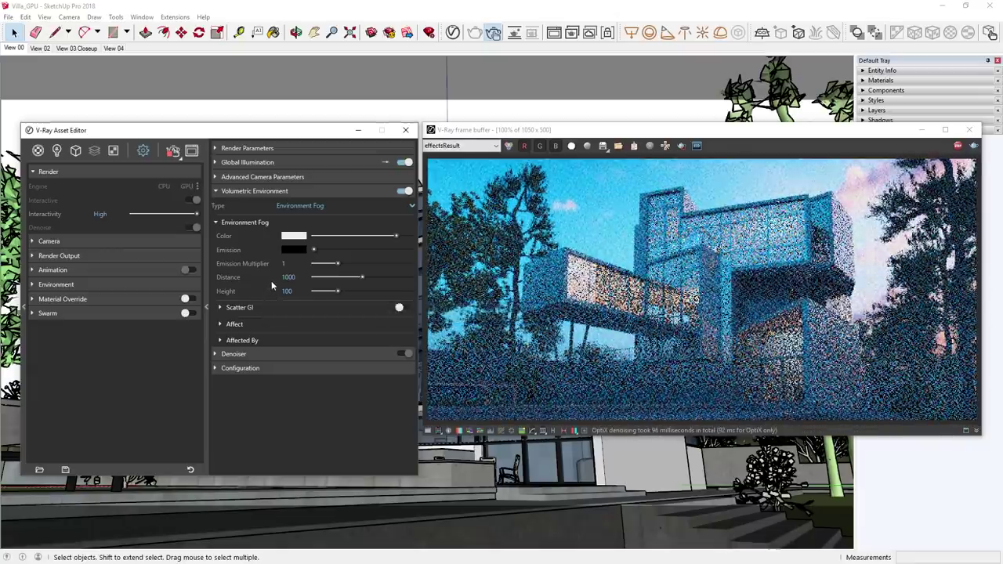
pyautogui.doubleClick(299, 275)
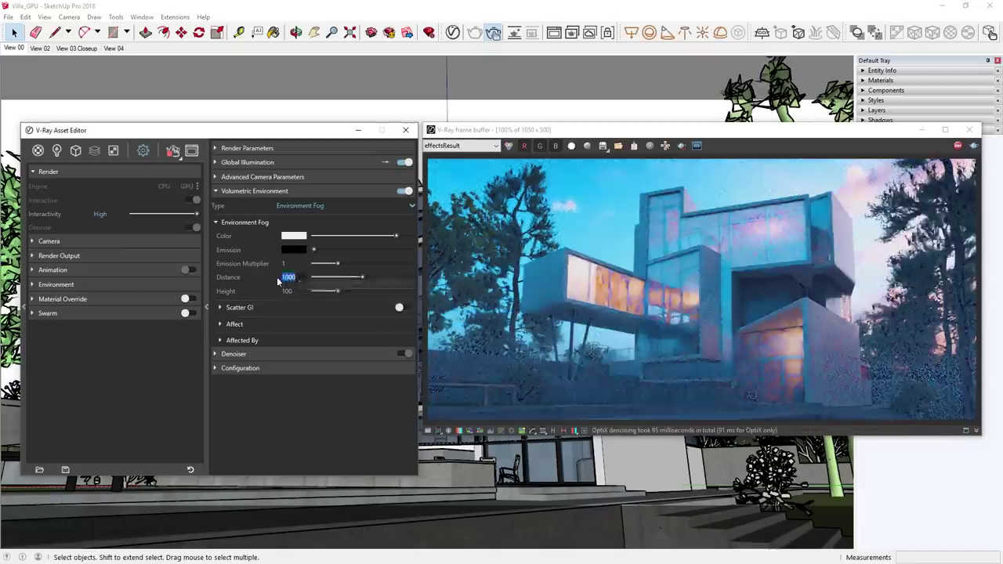
pyautogui.write('6000')
pyautogui.press('Return')
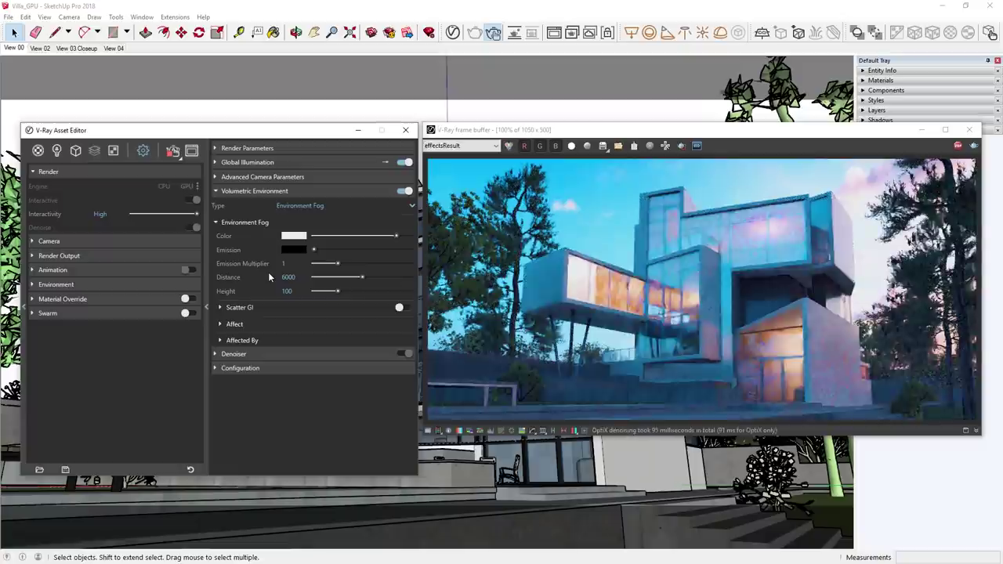
# Set the fog color to a very light blue with hue 0.541, saturation 0.068 and value 1.
pyautogui.click(287, 238)
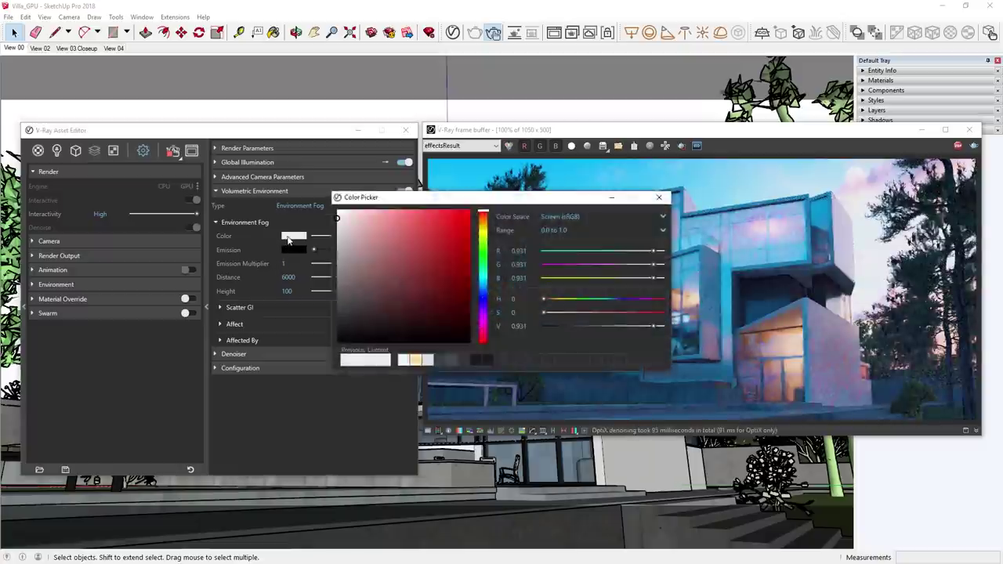
pyautogui.click(483, 282)
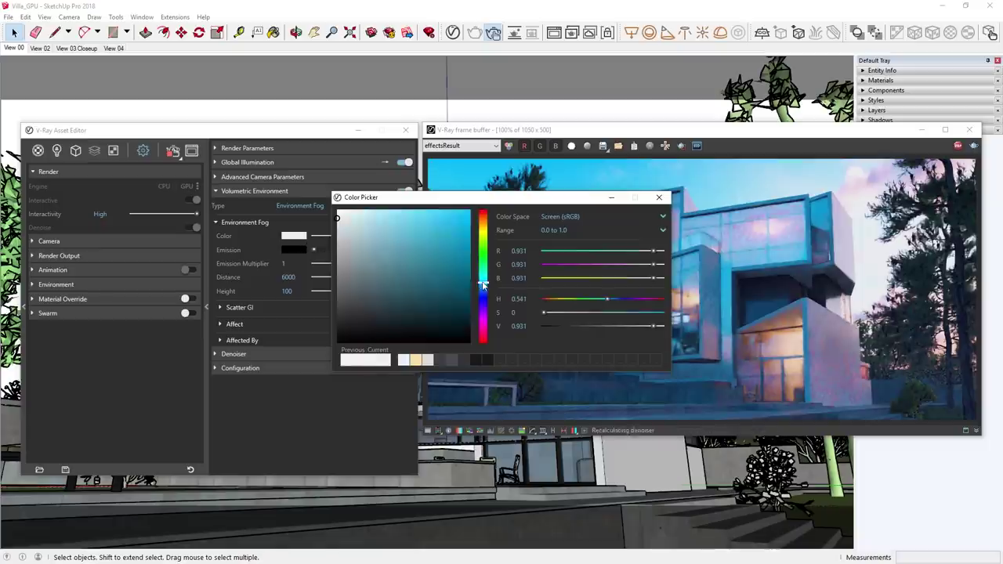
pyautogui.click(346, 211)
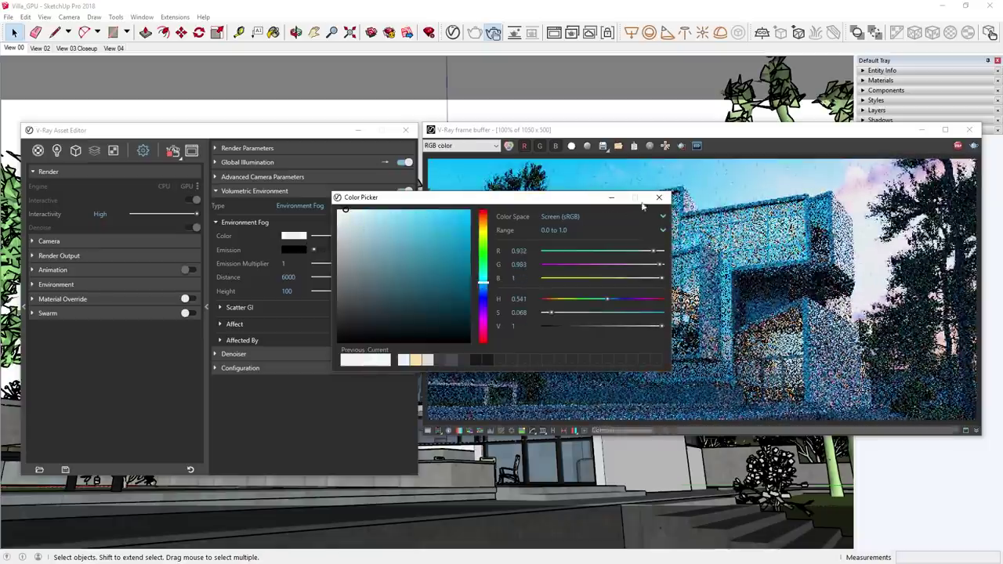
pyautogui.click(660, 196)
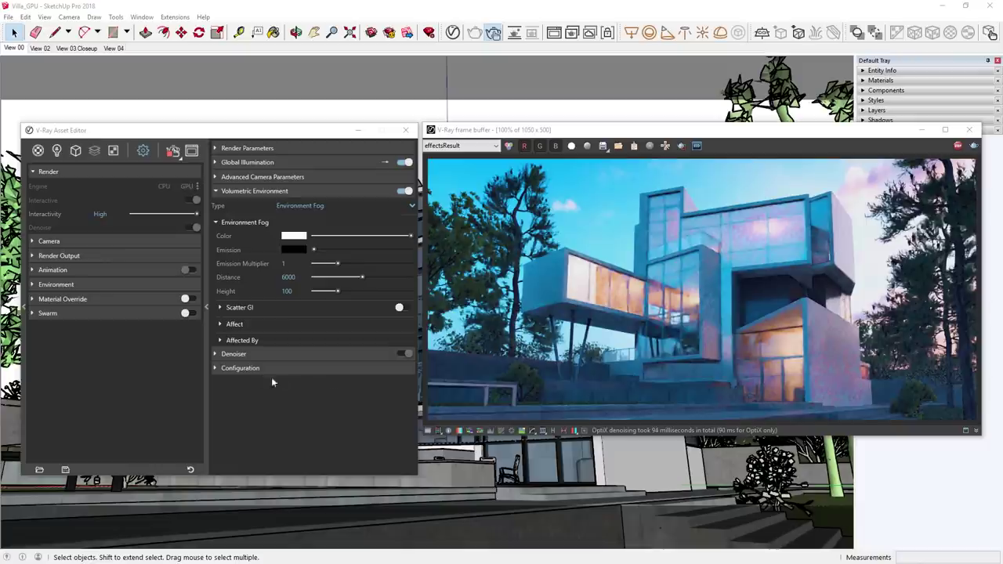
# Collapse the advanced render settings and turn on the Bloom/Glare effect in the frame buffer's lens effects.
pyautogui.click(205, 355)
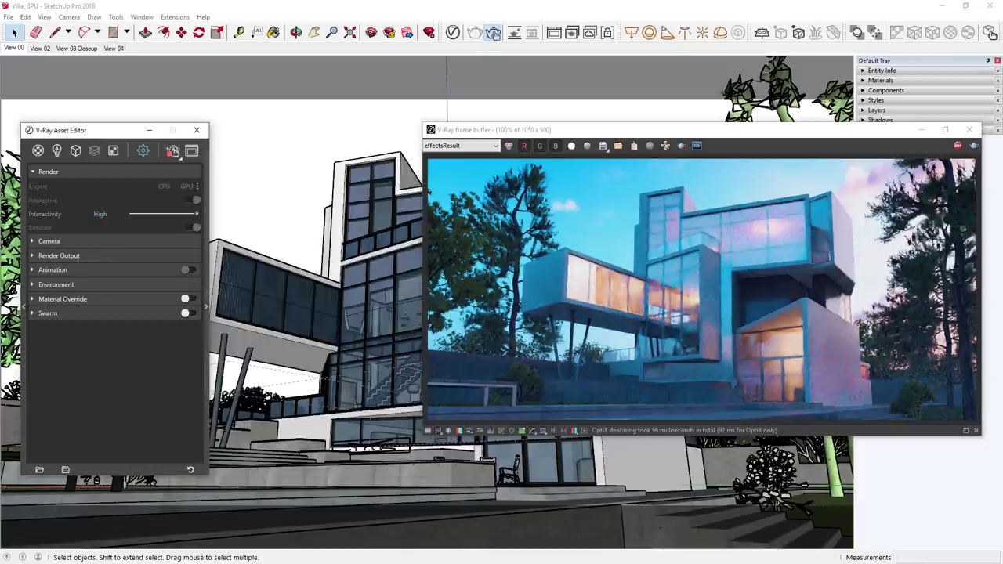
pyautogui.click(584, 434)
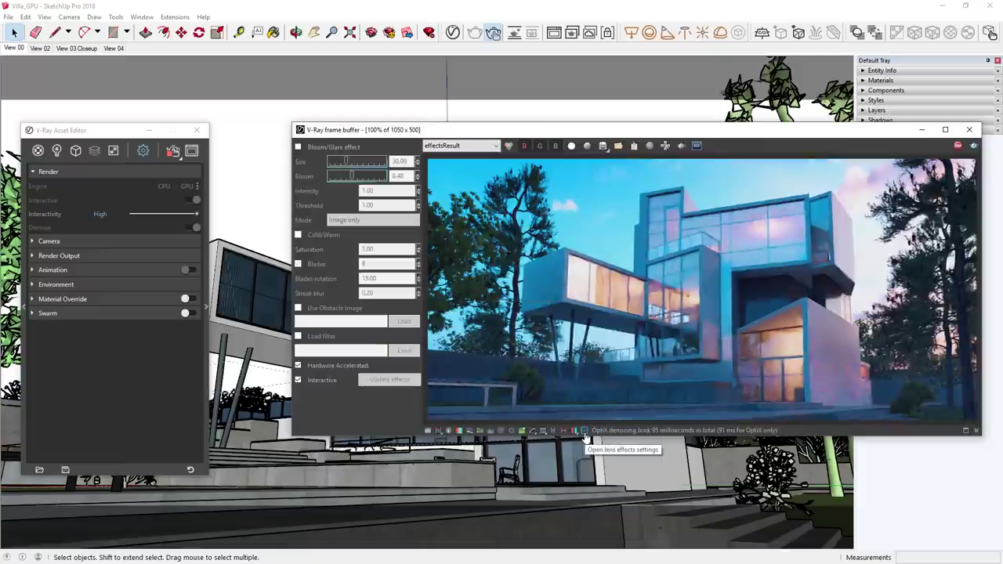
pyautogui.click(297, 147)
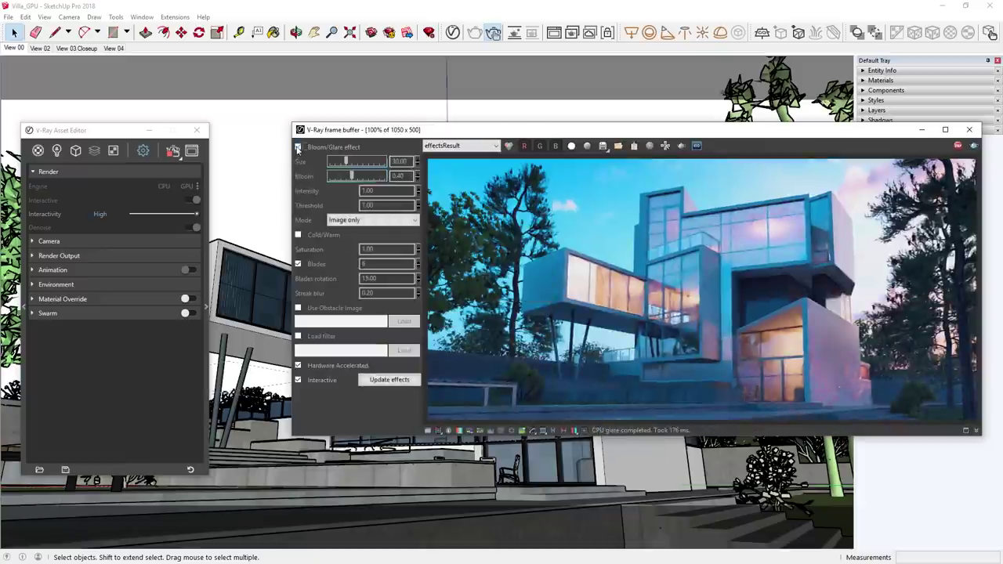
pyautogui.click(298, 147)
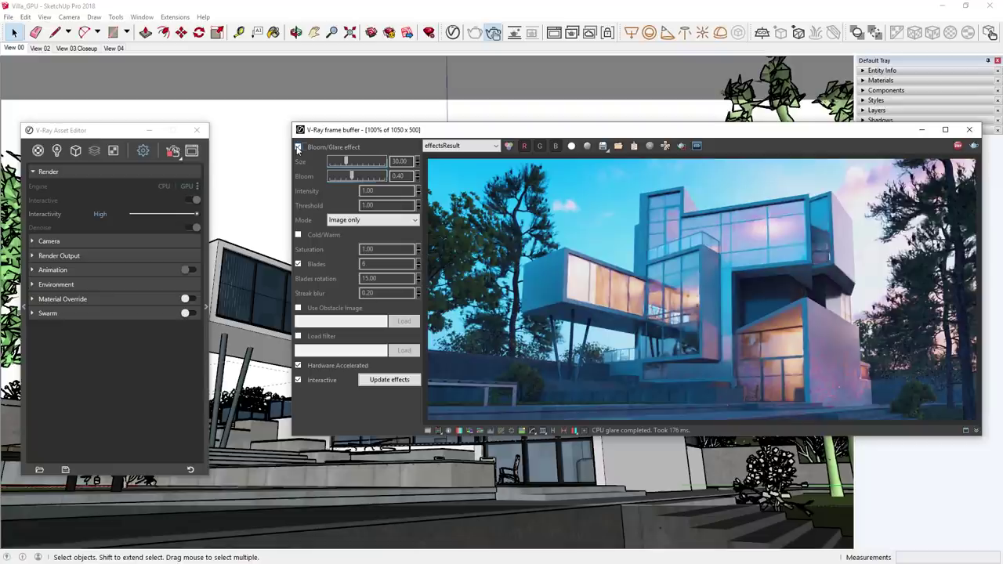
# Set the glare intensity to 15 and its size to 59.43, comparing the image with the Bloom/Glare effect off and on.
pyautogui.click(297, 147)
pyautogui.moveTo(381, 192); pyautogui.dragTo(353, 194)
pyautogui.write('1')
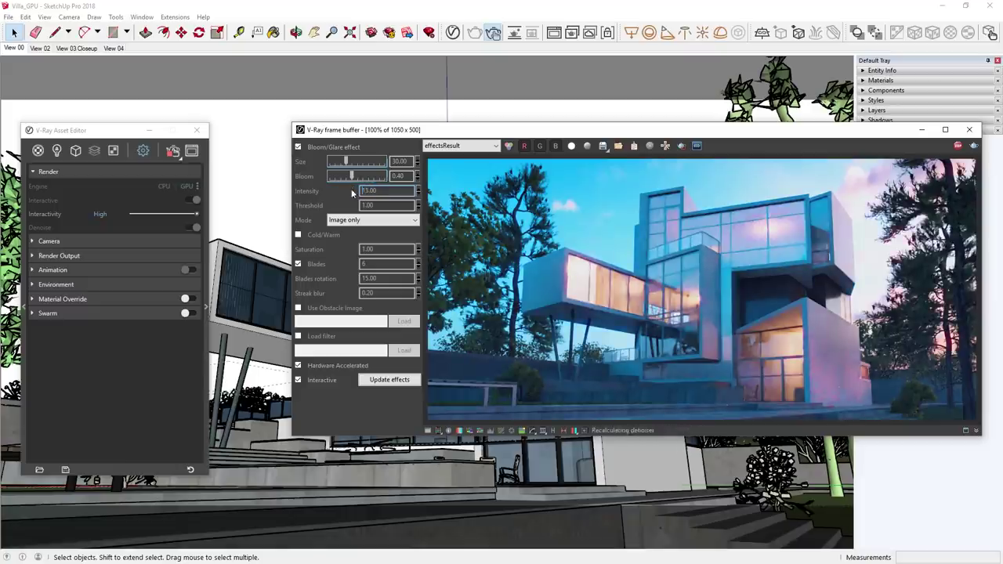
pyautogui.moveTo(346, 162); pyautogui.dragTo(365, 166)
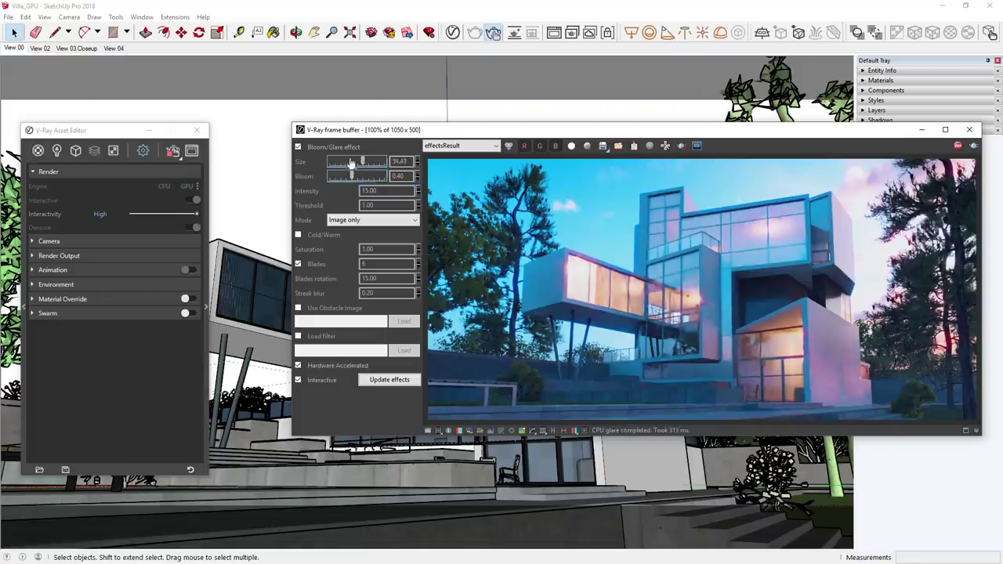
pyautogui.click(297, 148)
pyautogui.click(298, 147)
pyautogui.doubleClick(363, 264)
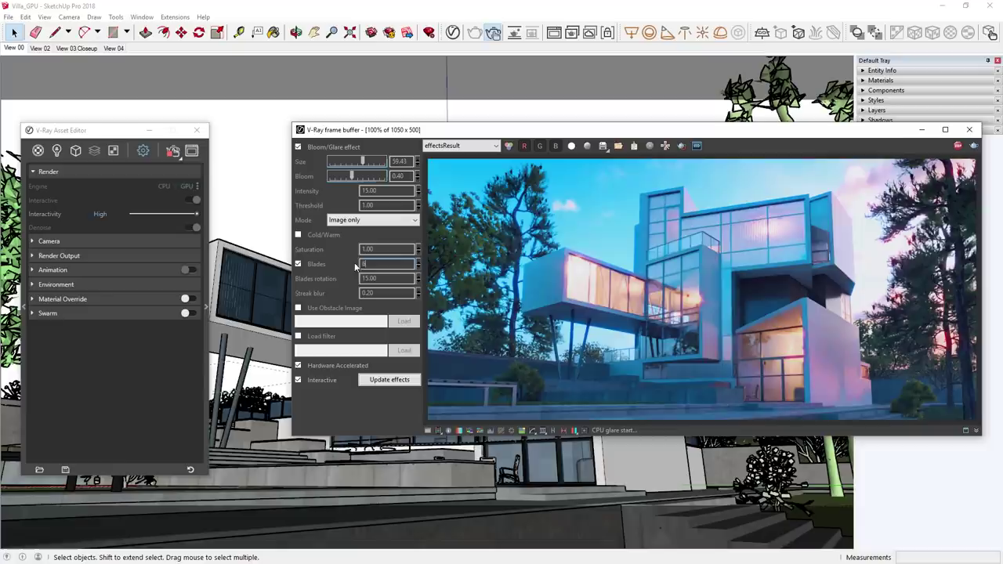
# Set the glare mode to Image and render element, view the Glare channel, and close the lens effects settings.
pyautogui.click(366, 220)
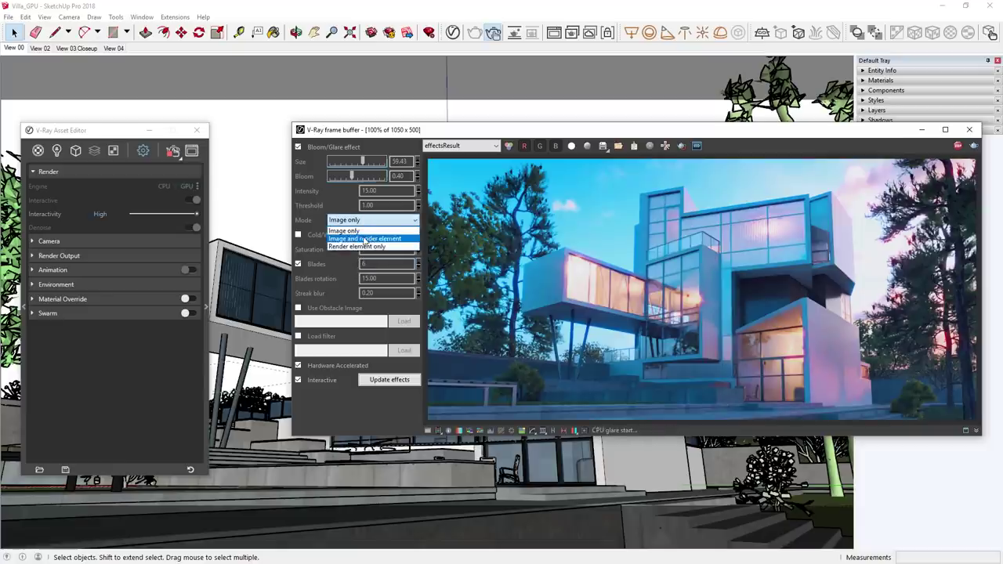
pyautogui.click(365, 238)
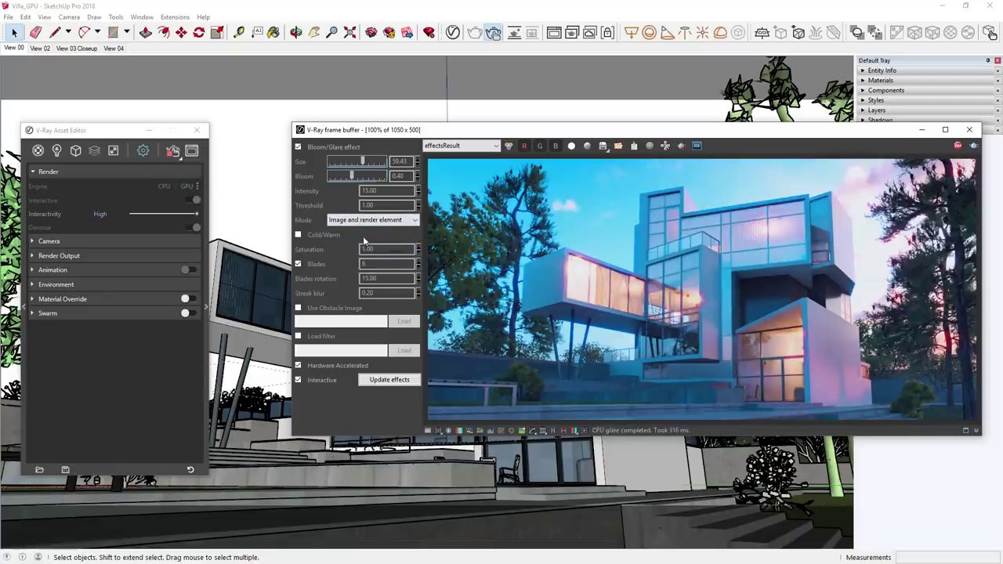
pyautogui.click(452, 146)
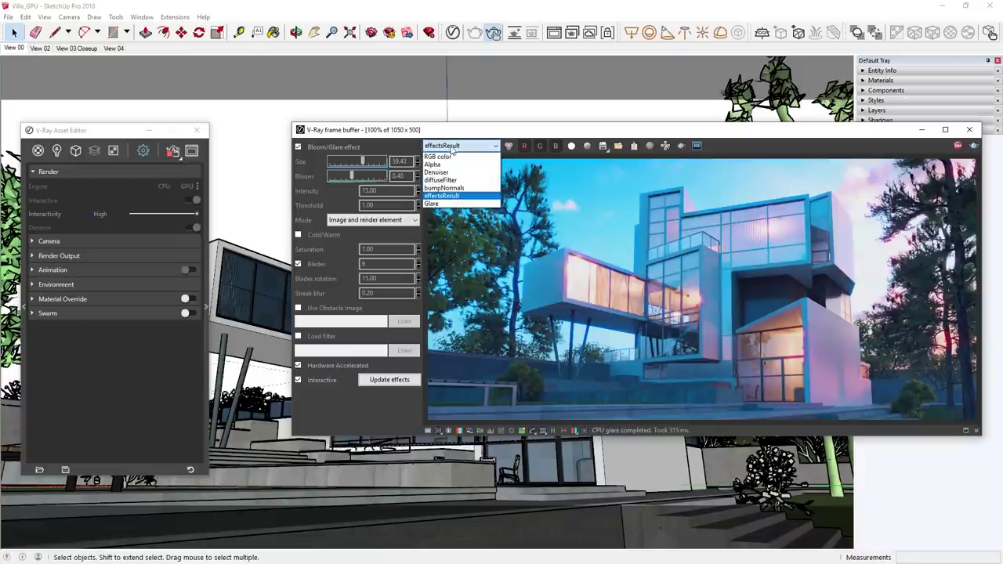
pyautogui.click(436, 204)
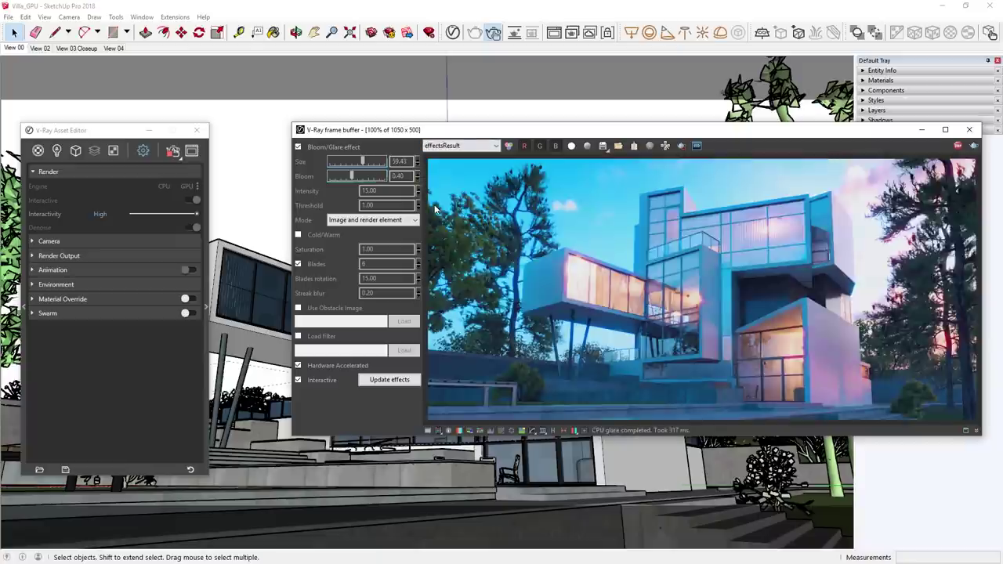
pyautogui.click(584, 431)
pyautogui.click(584, 431)
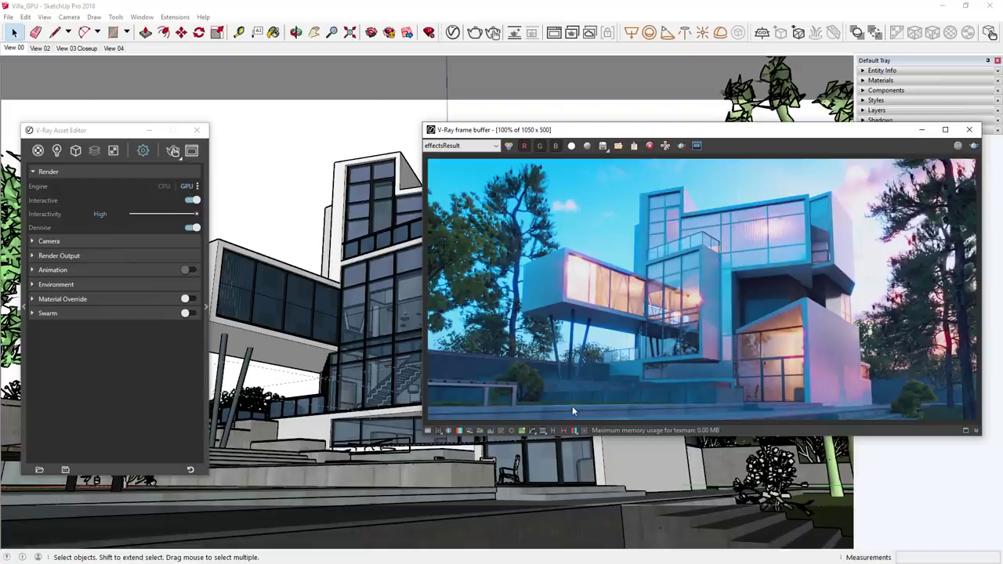
# Turn off Interactive and Progressive rendering, and run a bucket render of the villa on the GPU.
pyautogui.click(188, 203)
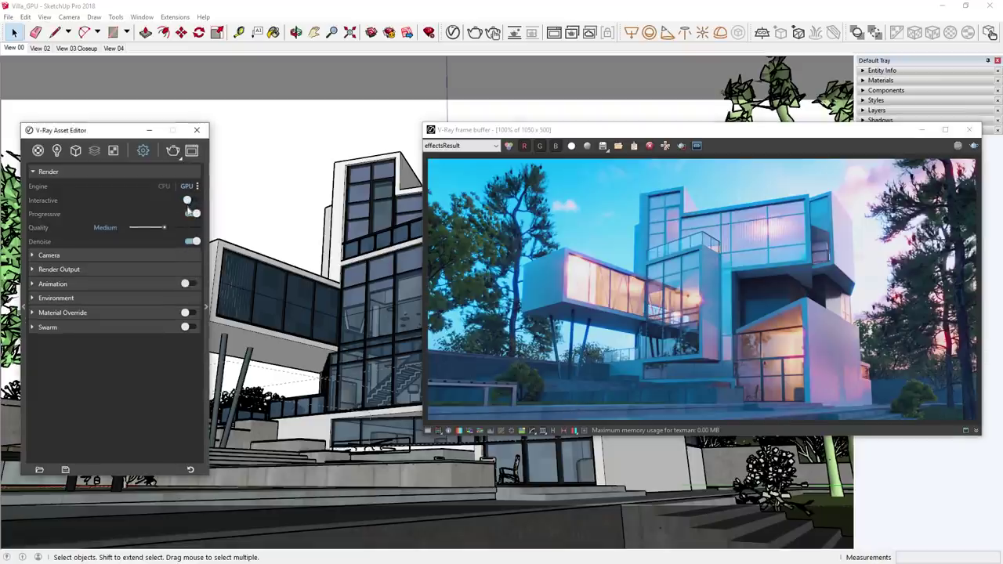
pyautogui.click(189, 214)
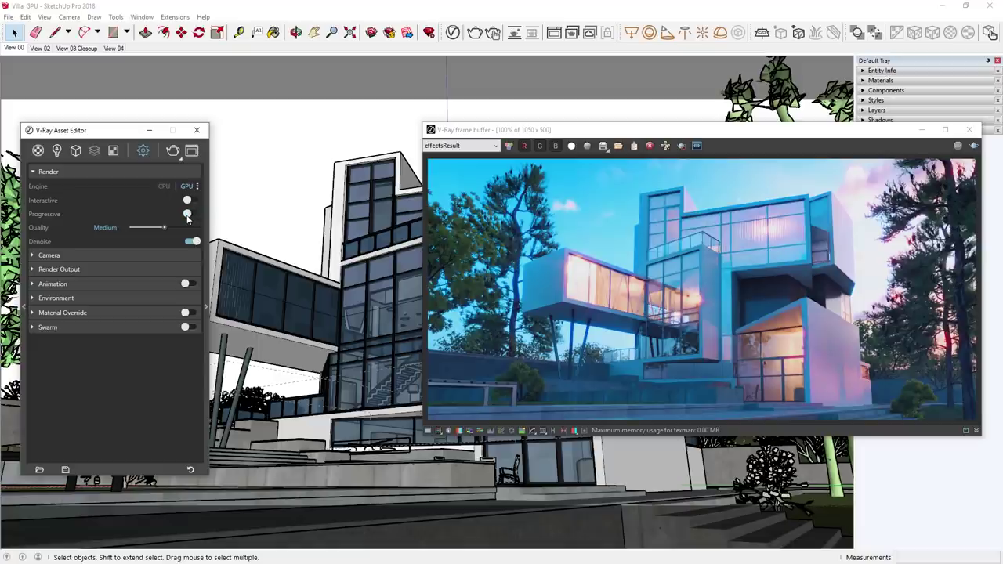
pyautogui.click(173, 151)
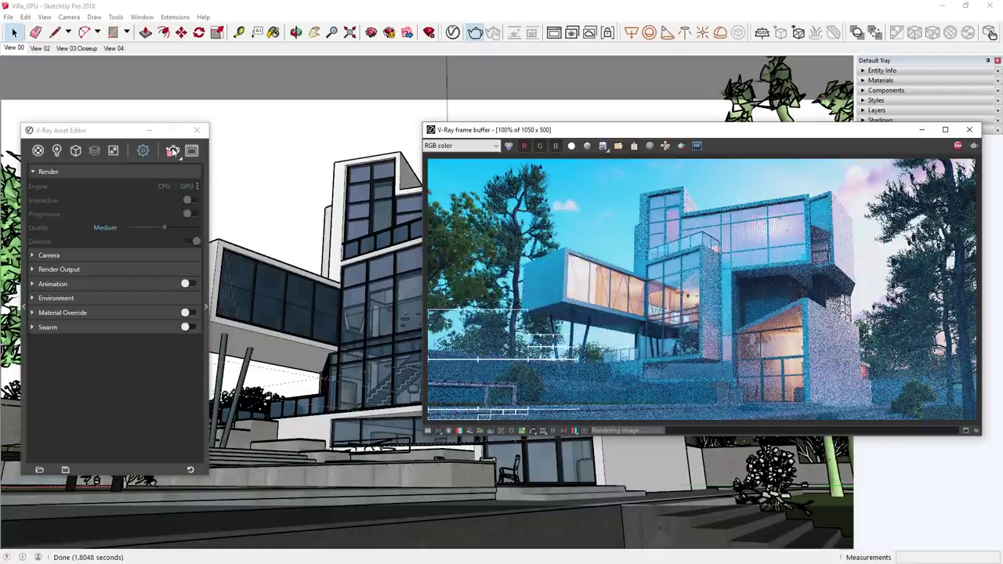
pyautogui.click(172, 151)
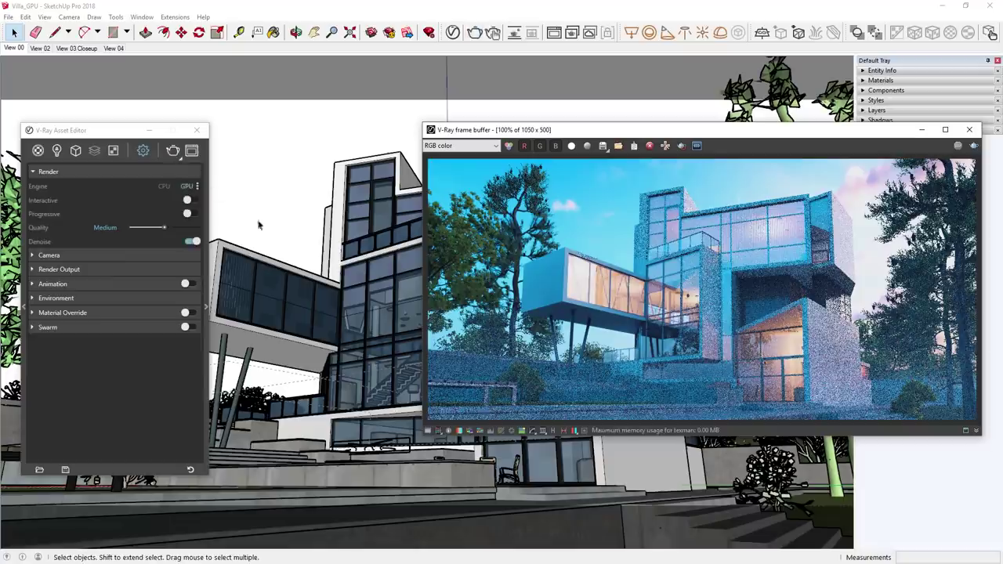
# Load the saved 2142 x 1020 villa render from the frame buffer history and examine it full screen at 100%.
pyautogui.click(548, 431)
pyautogui.click(339, 188)
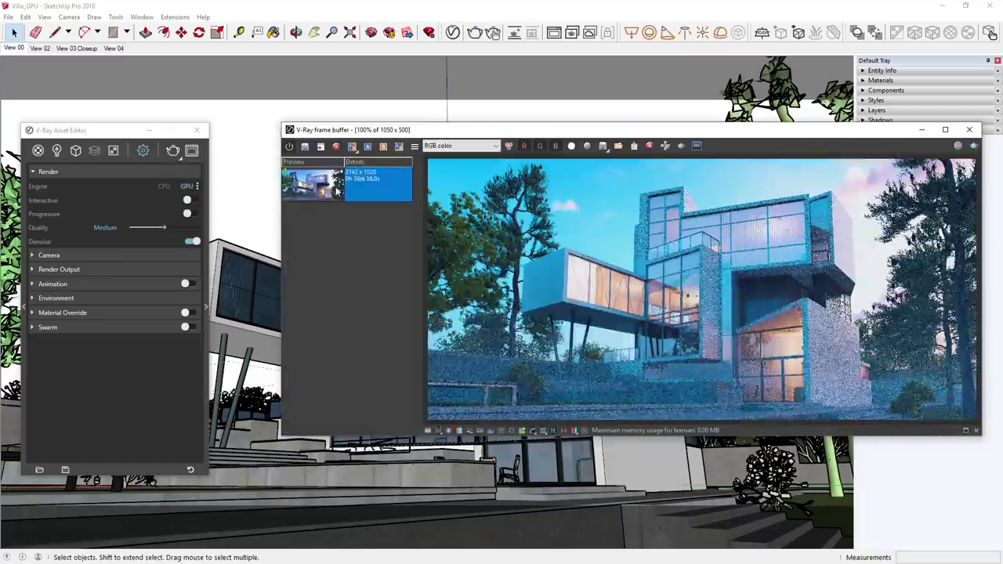
pyautogui.click(320, 147)
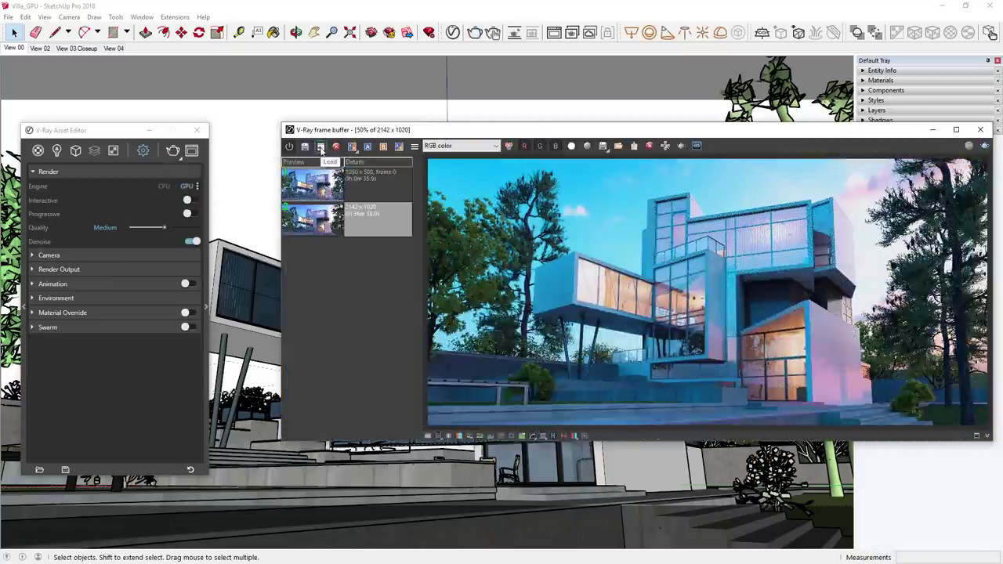
pyautogui.click(553, 436)
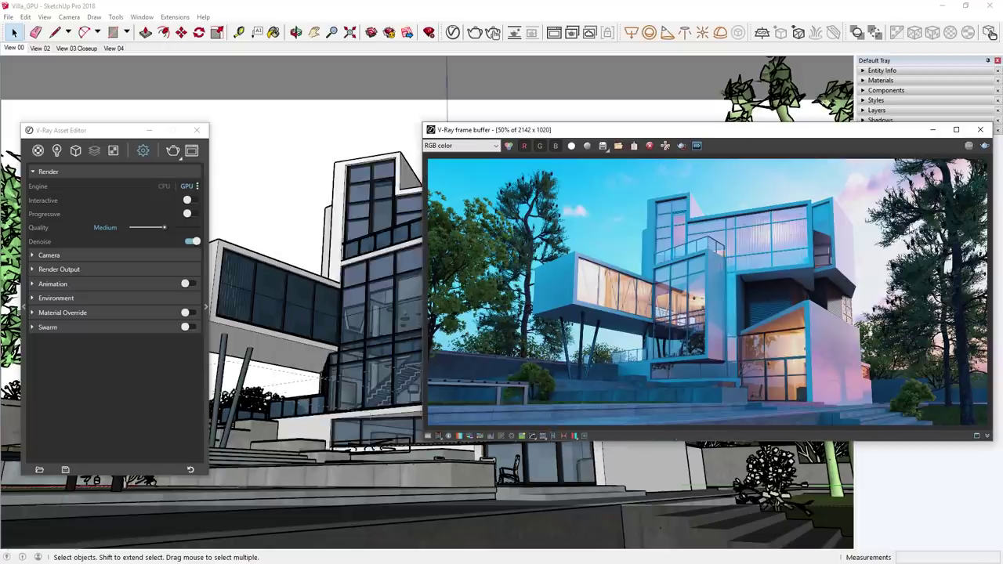
pyautogui.click(957, 129)
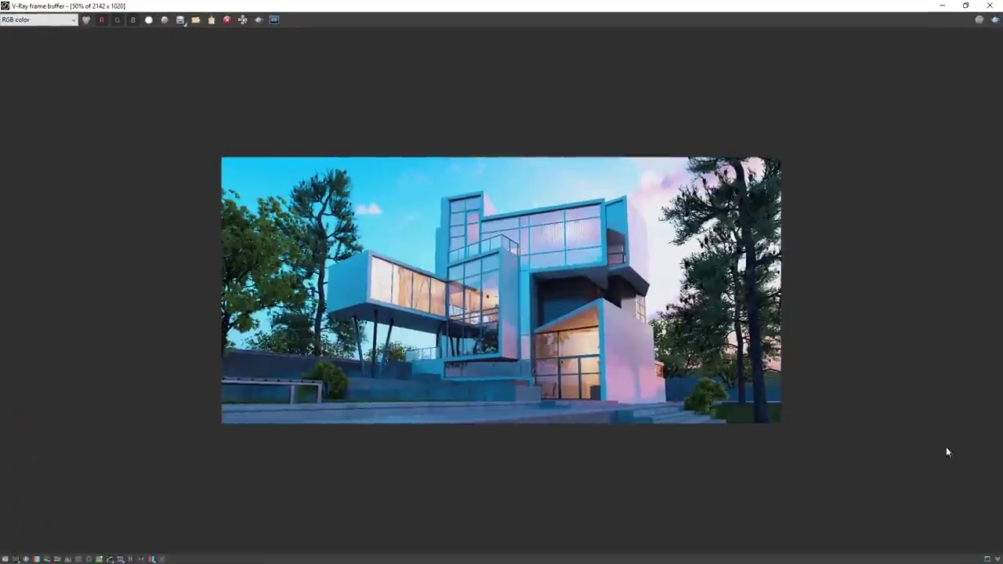
pyautogui.scroll(1, 954, 525)
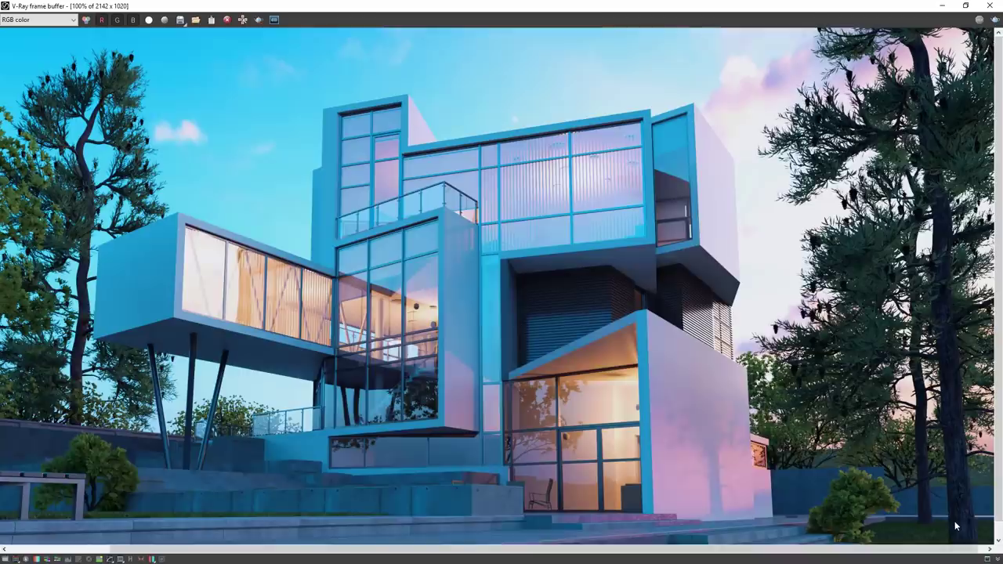